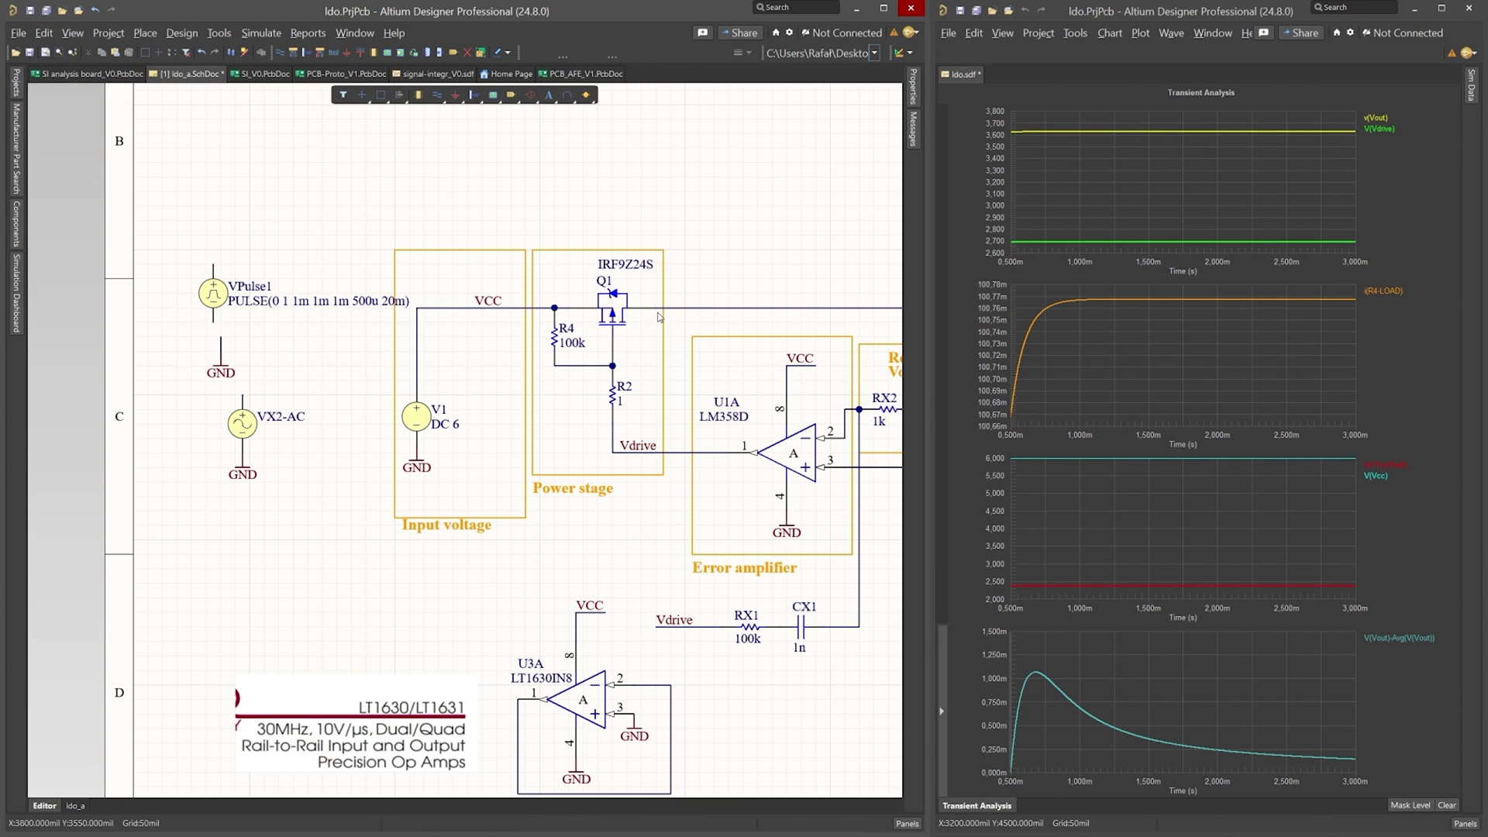
Pan the schematic to show the Reference Voltage and Feedback blocks with the CX2 branch.
left_click_drag(564, 310, 277, 341)
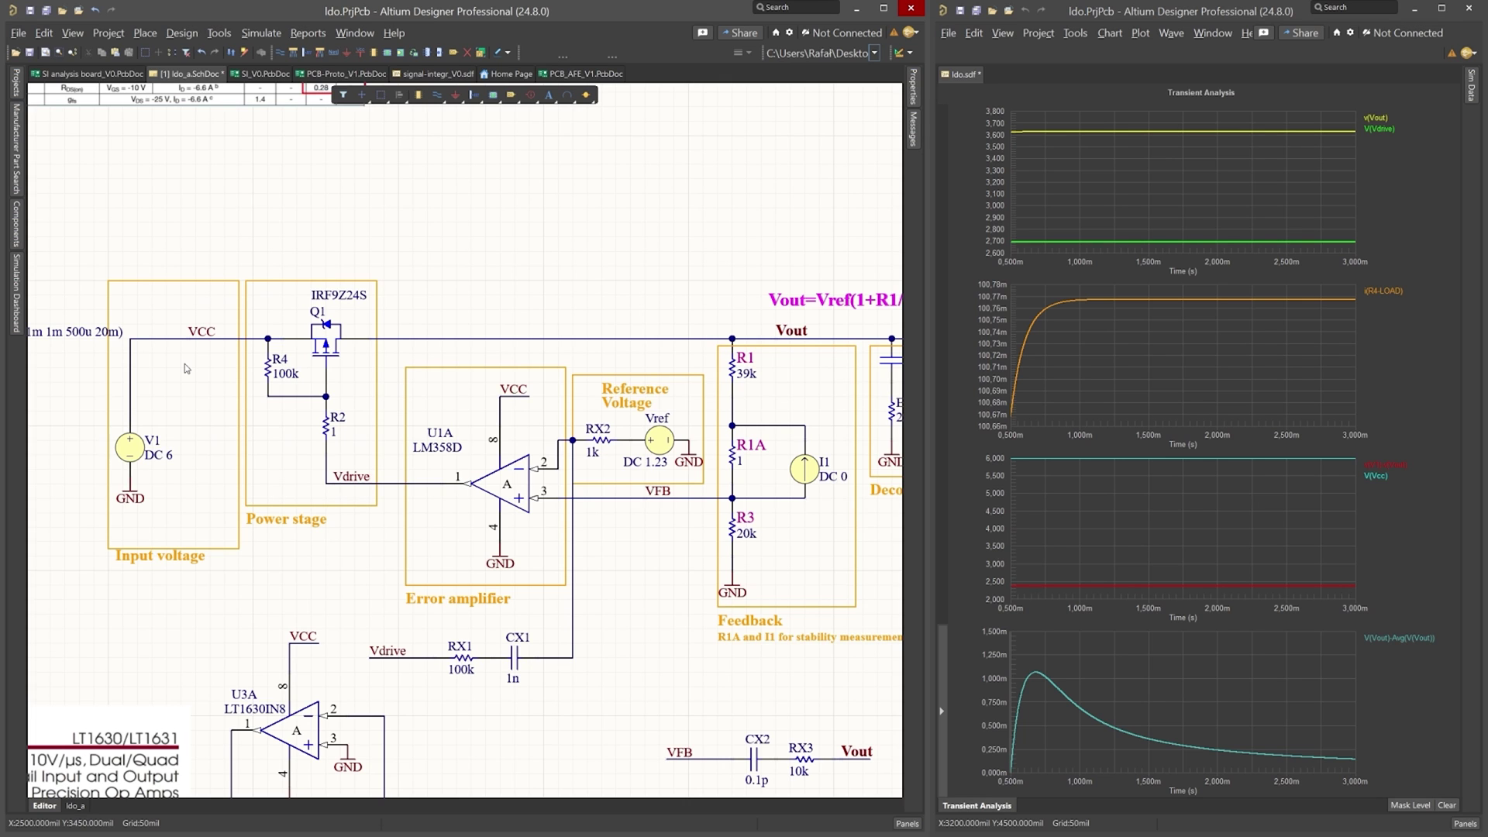
mouse_move(922, 830)
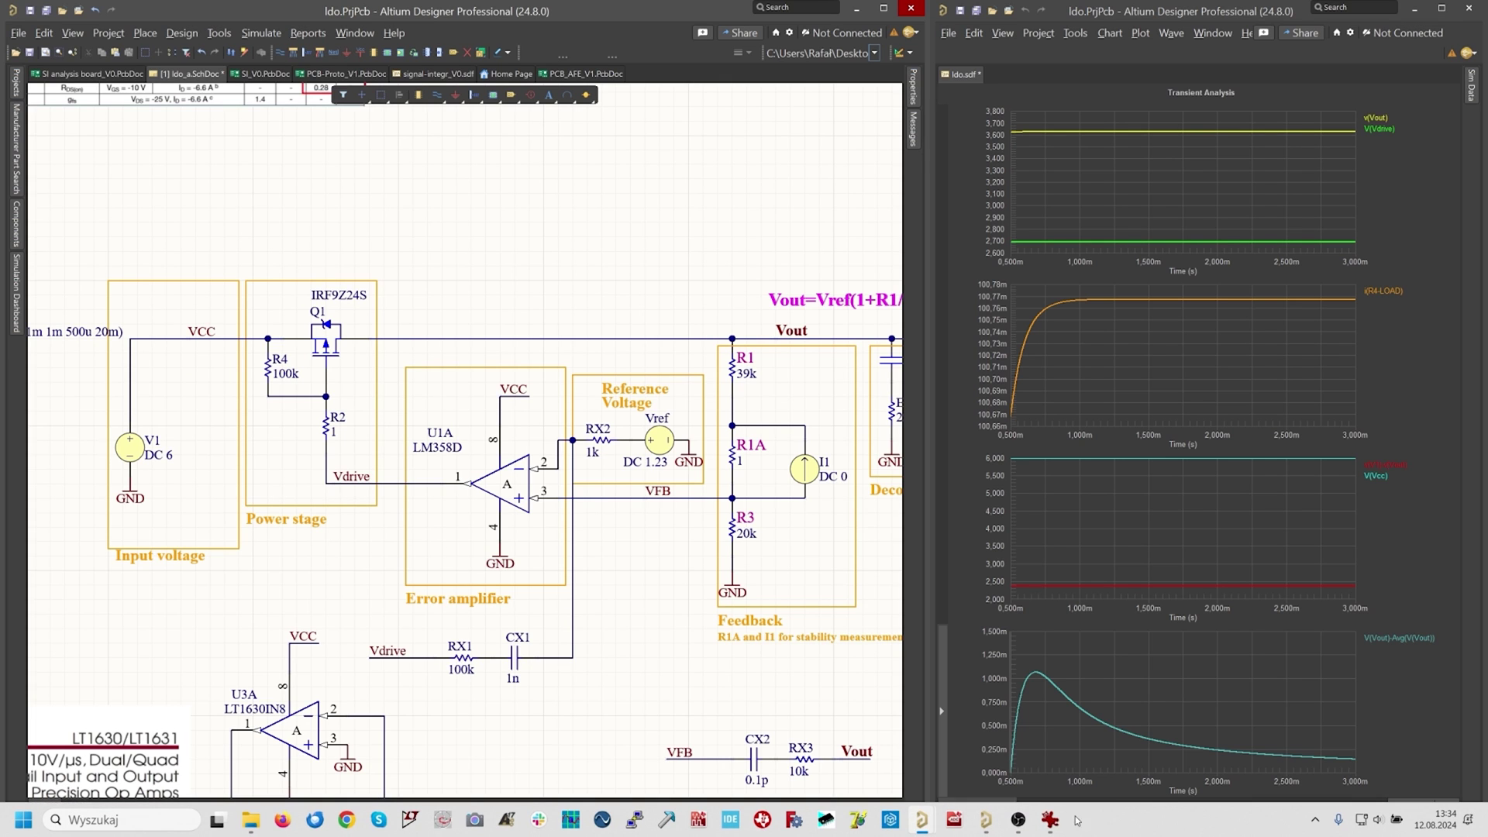
Review the Siglent oscilloscope capture Clipboard01 in IrfanView, then minimize it.
left_click(1051, 829)
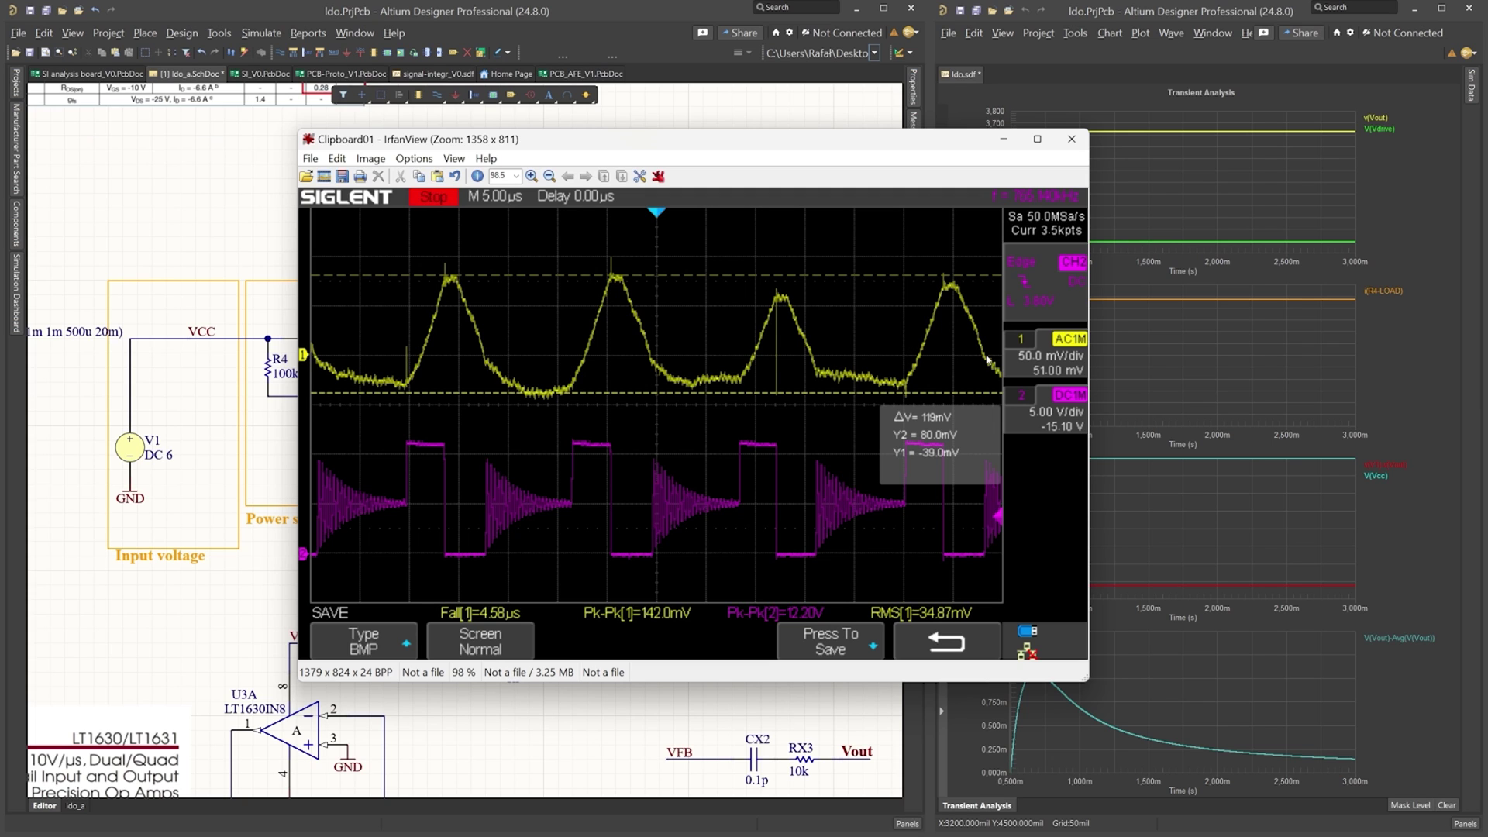
left_click(1003, 141)
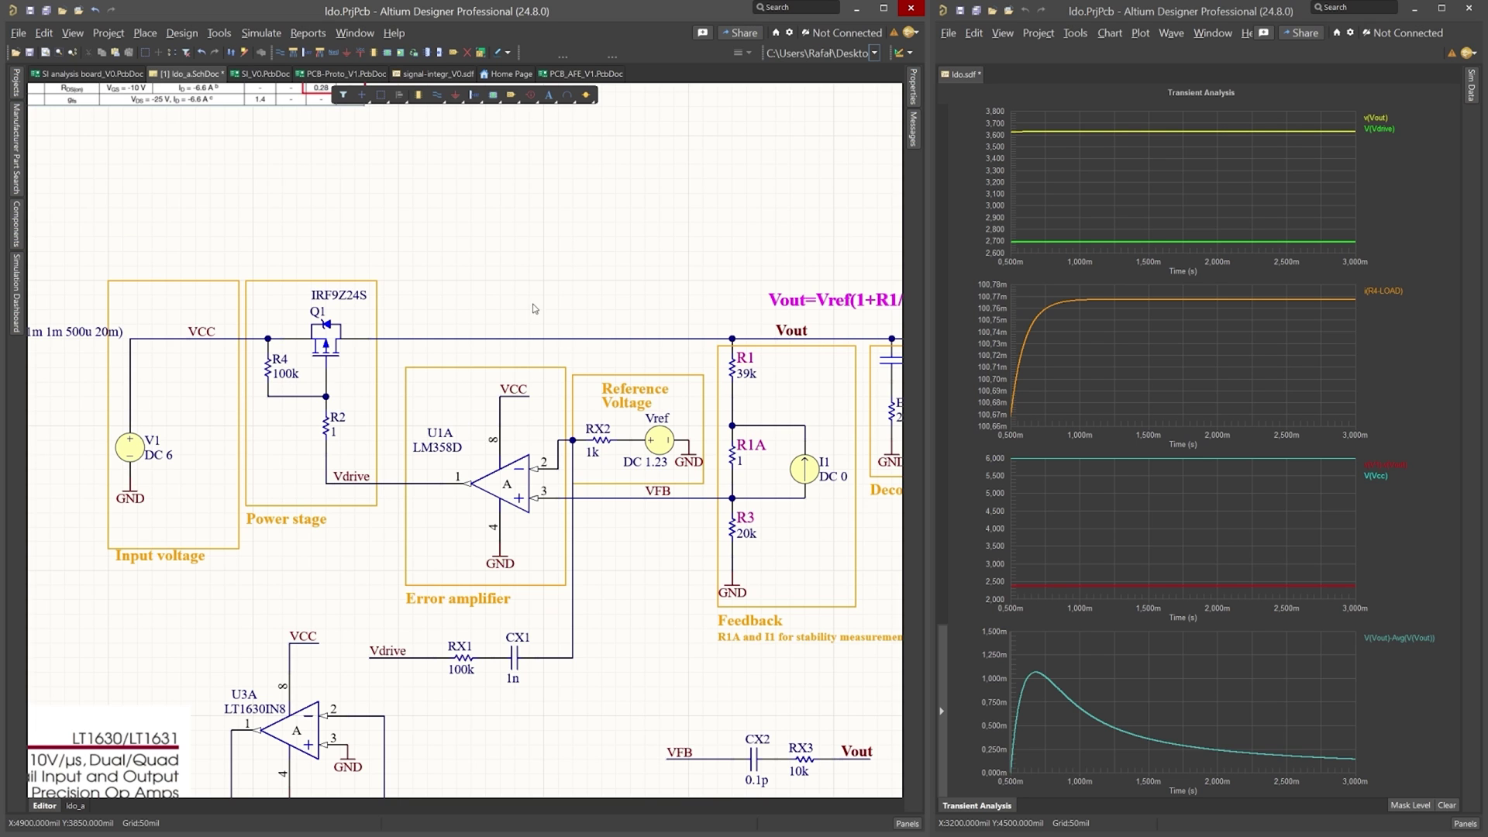
Survey the schematic's input sources, feedback divider with Vout formula, and 36 Ω load section.
left_click_drag(534, 321, 698, 318)
left_click_drag(90, 332, 105, 313)
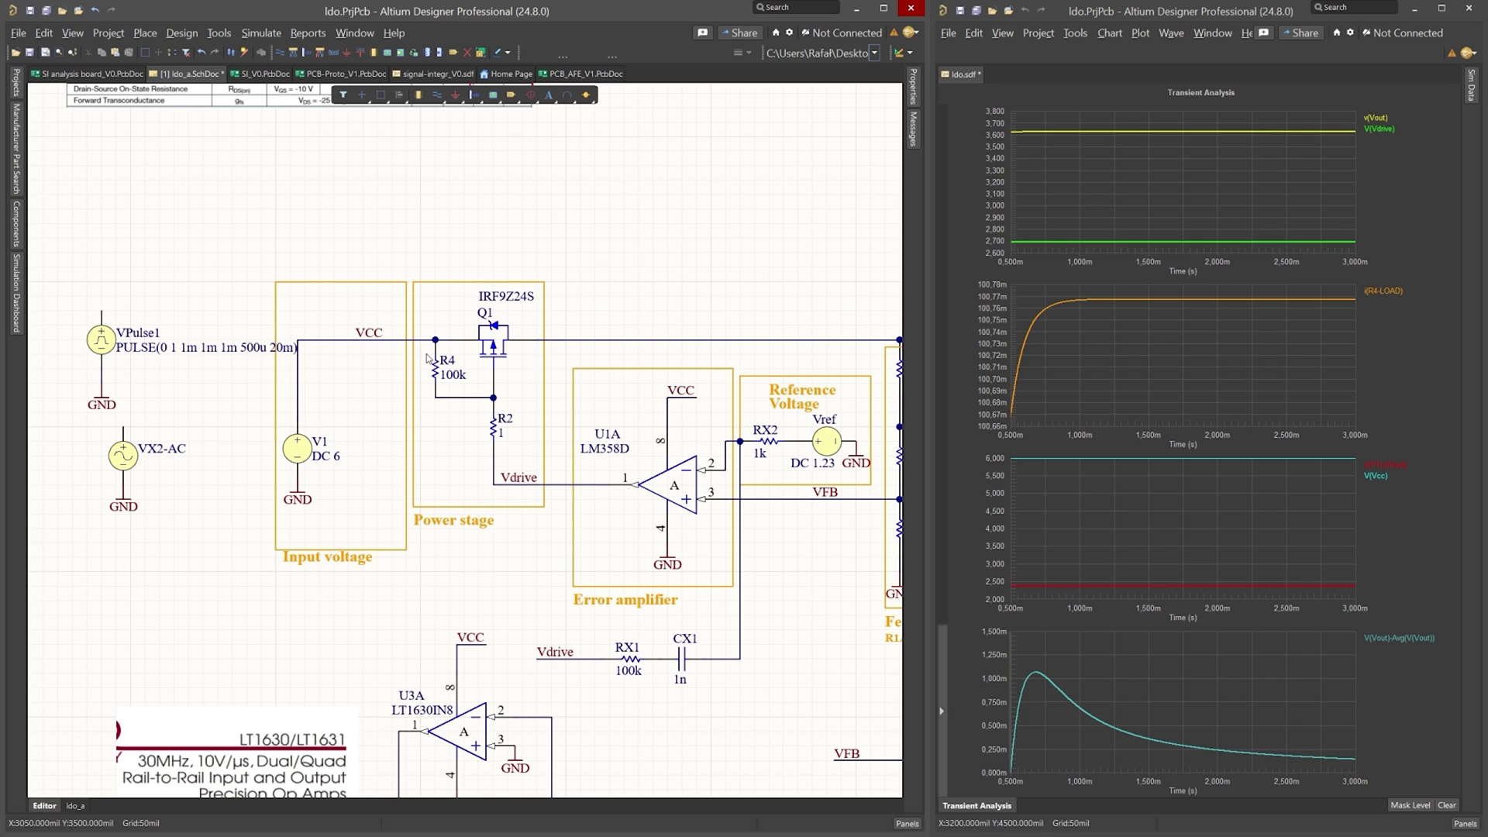
left_click_drag(478, 358, 301, 364)
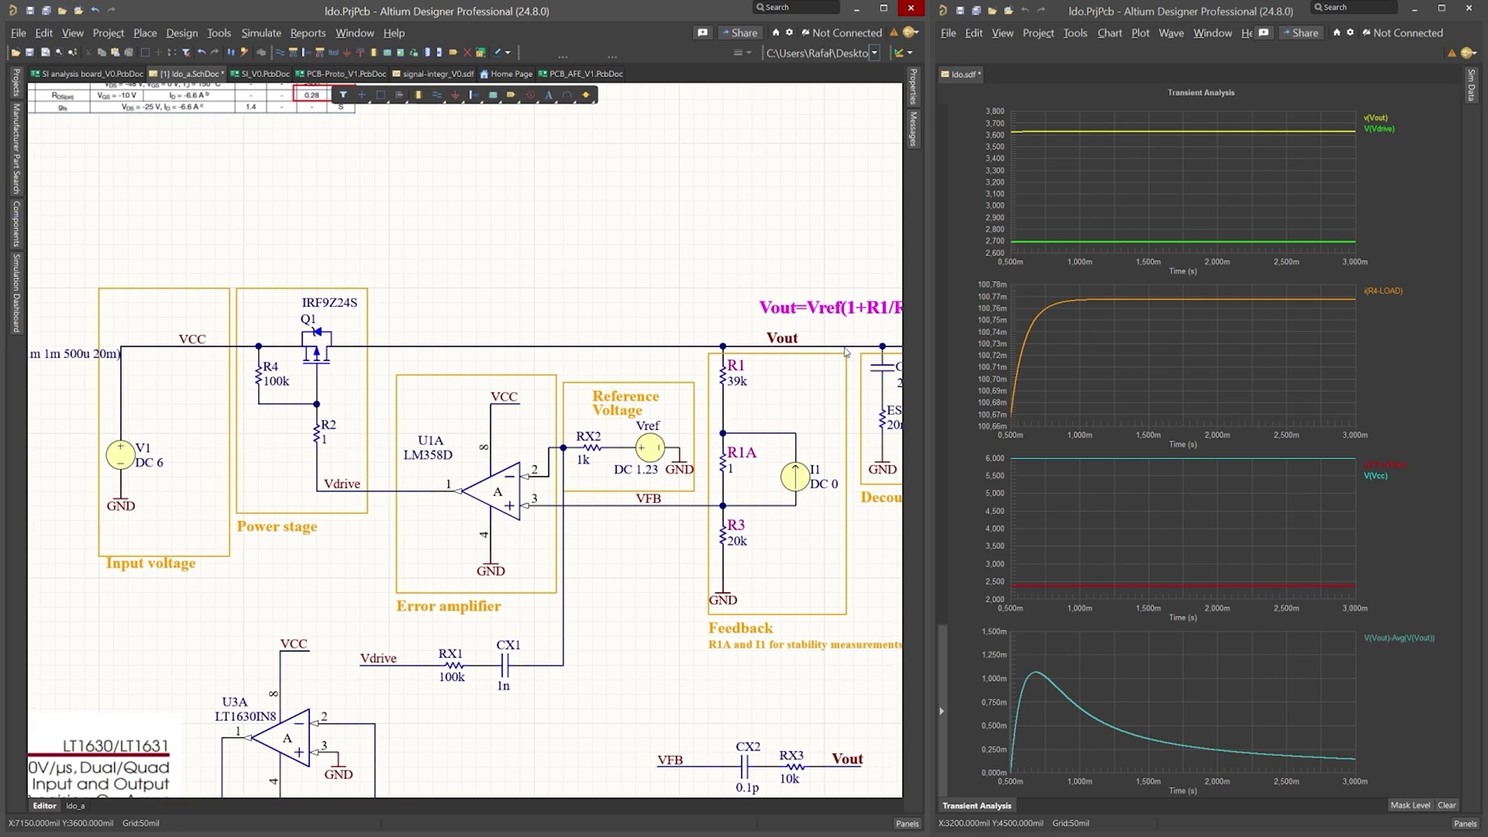
left_click_drag(847, 353, 731, 373)
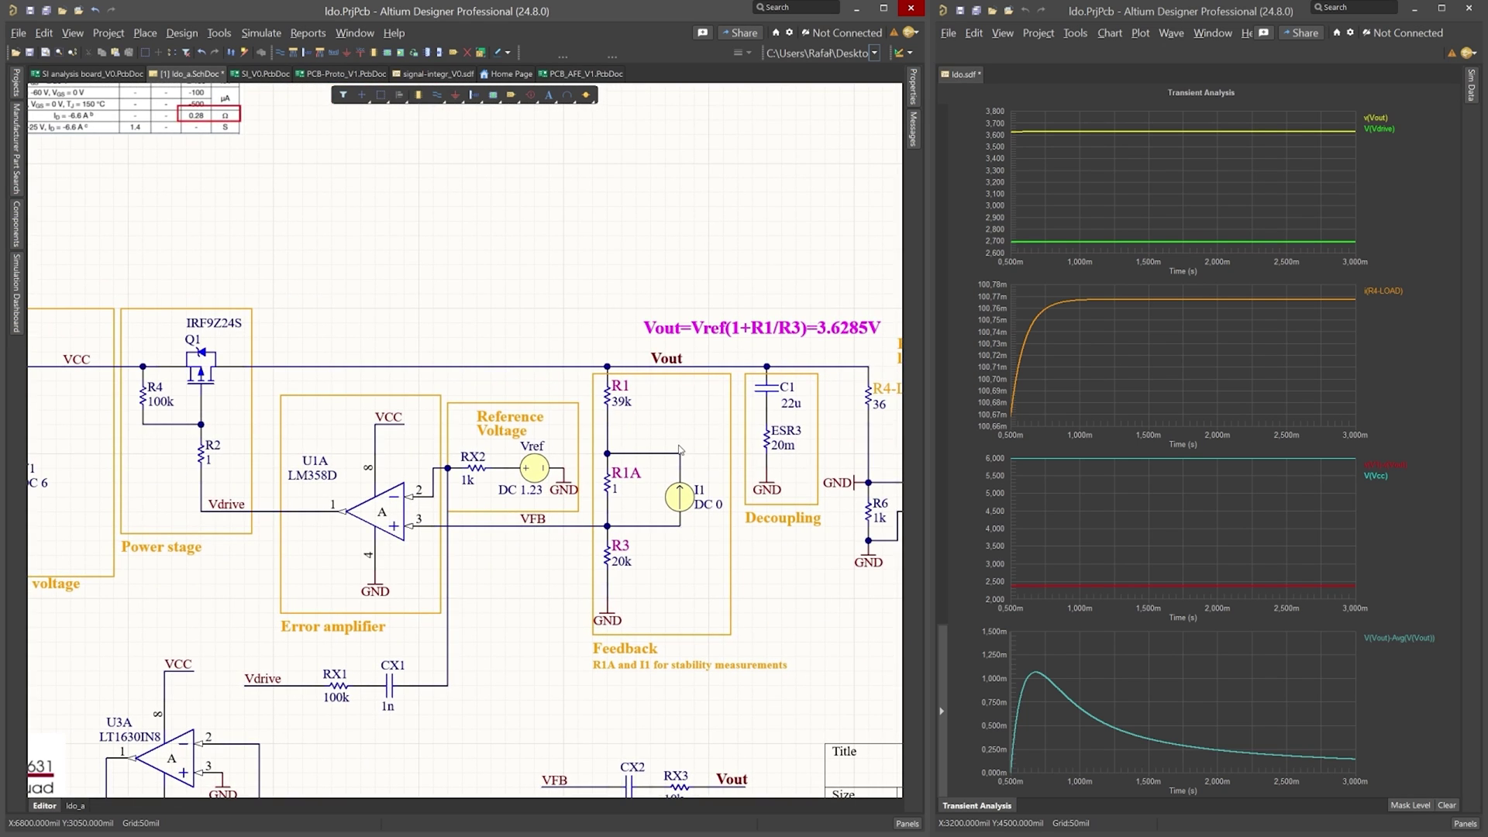
left_click_drag(60, 295, 305, 267)
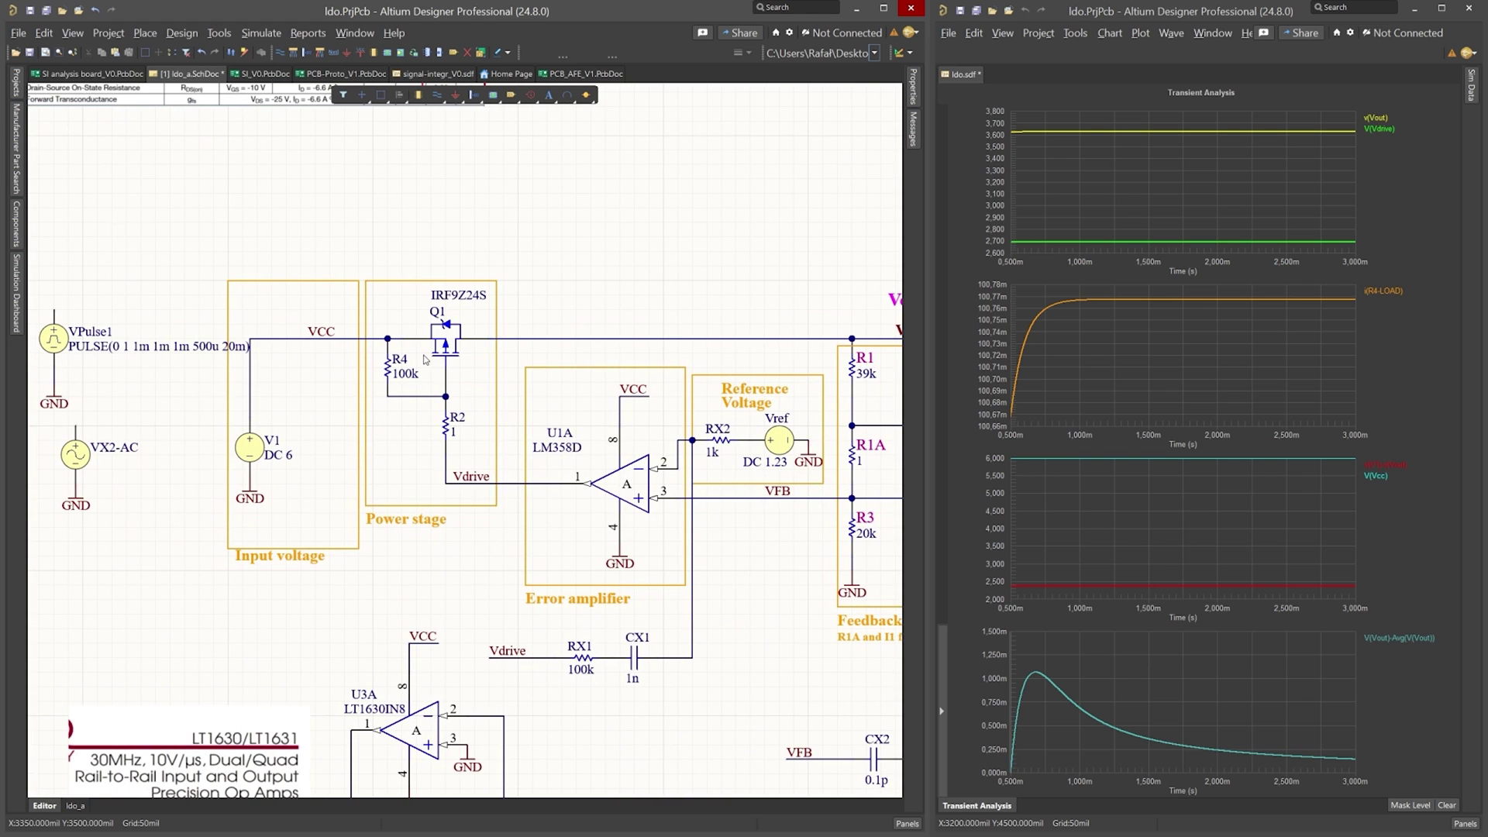
Rerun the transient simulation and highlight the v(Vout) and V(Vdrive) traces.
left_click(16, 268)
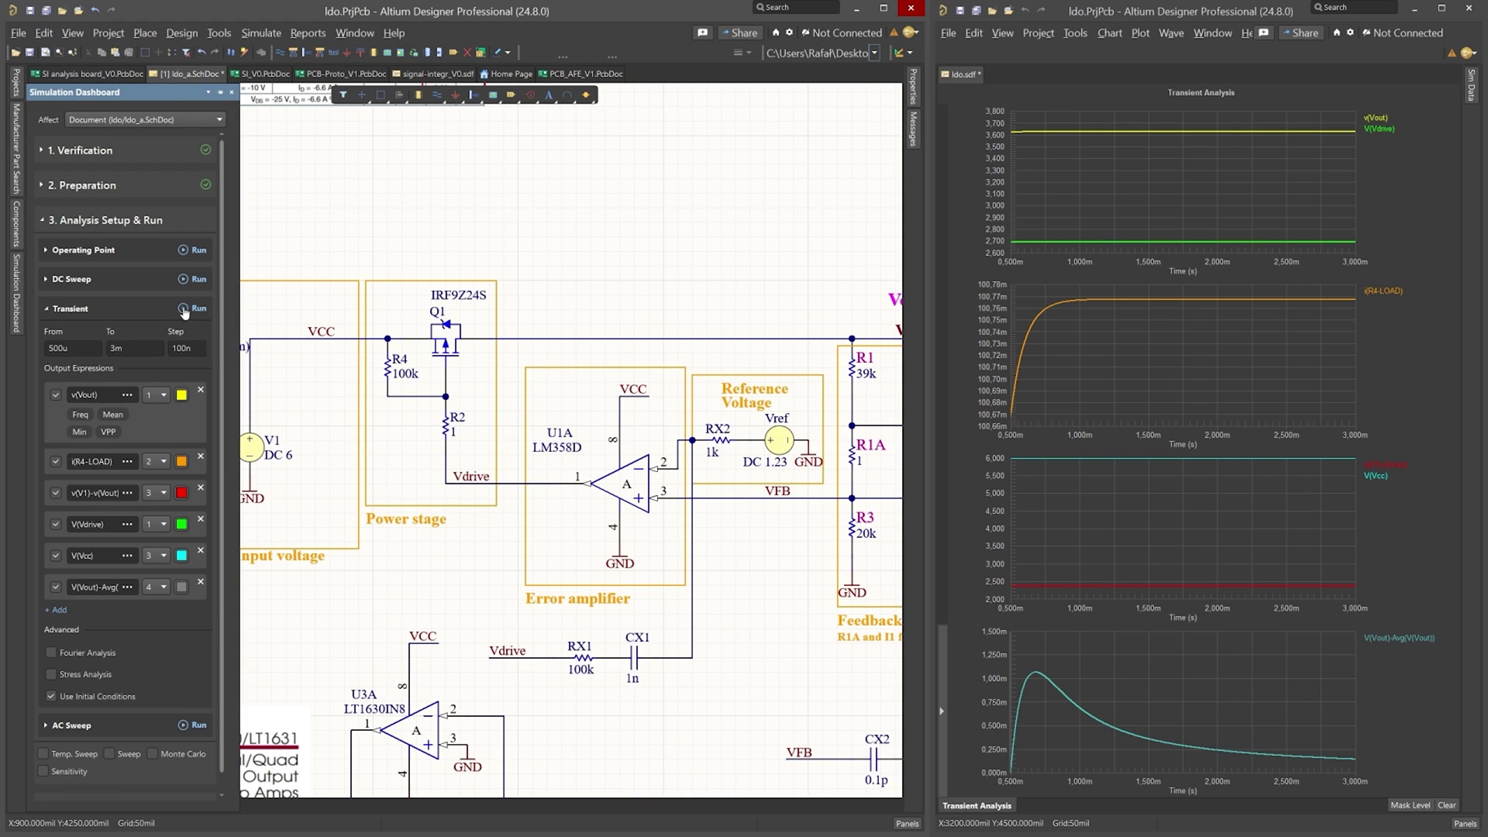
left_click(186, 310)
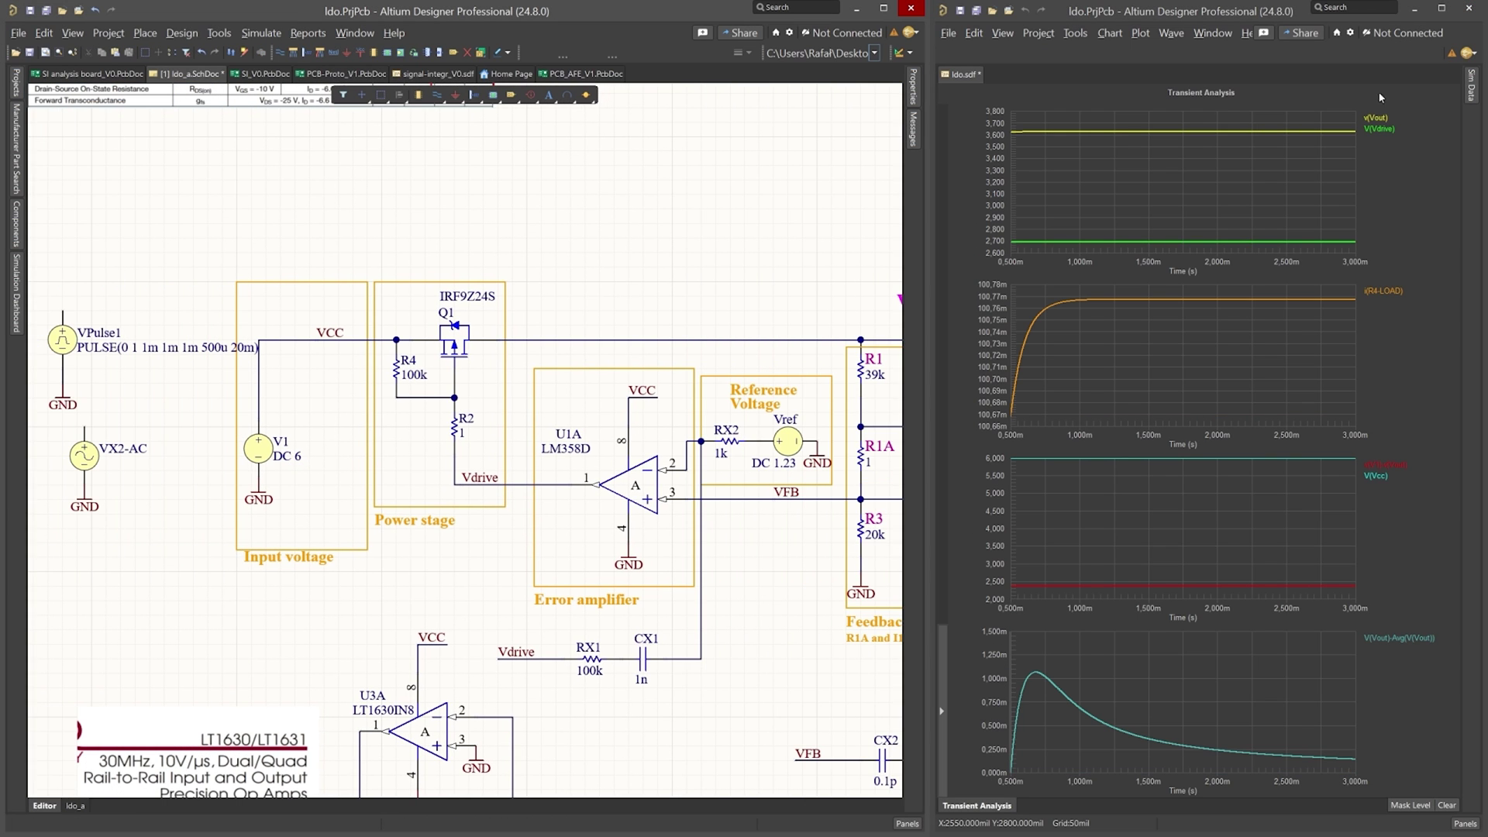
left_click(1377, 120)
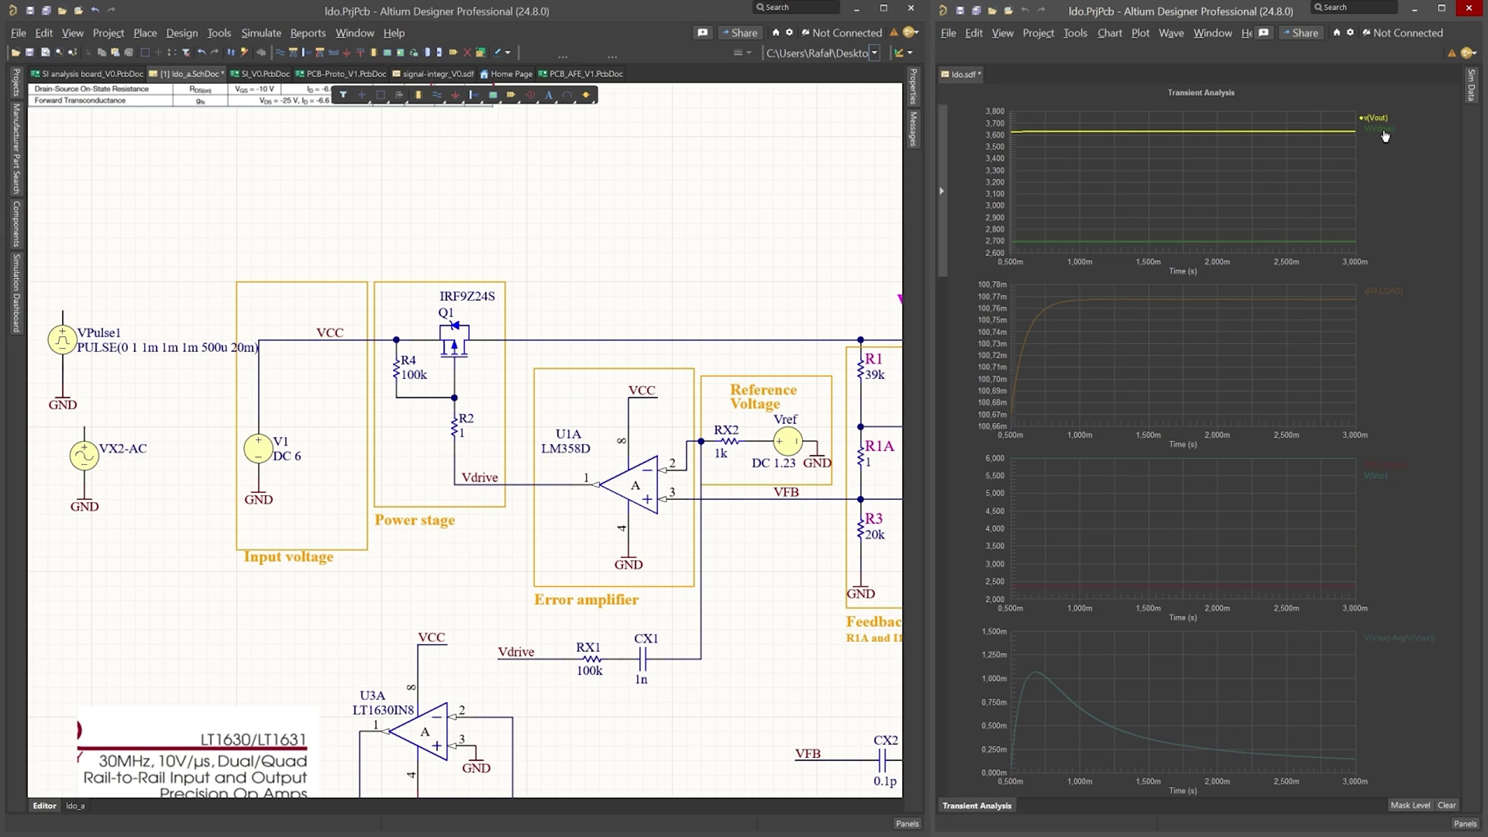
left_click(1383, 129)
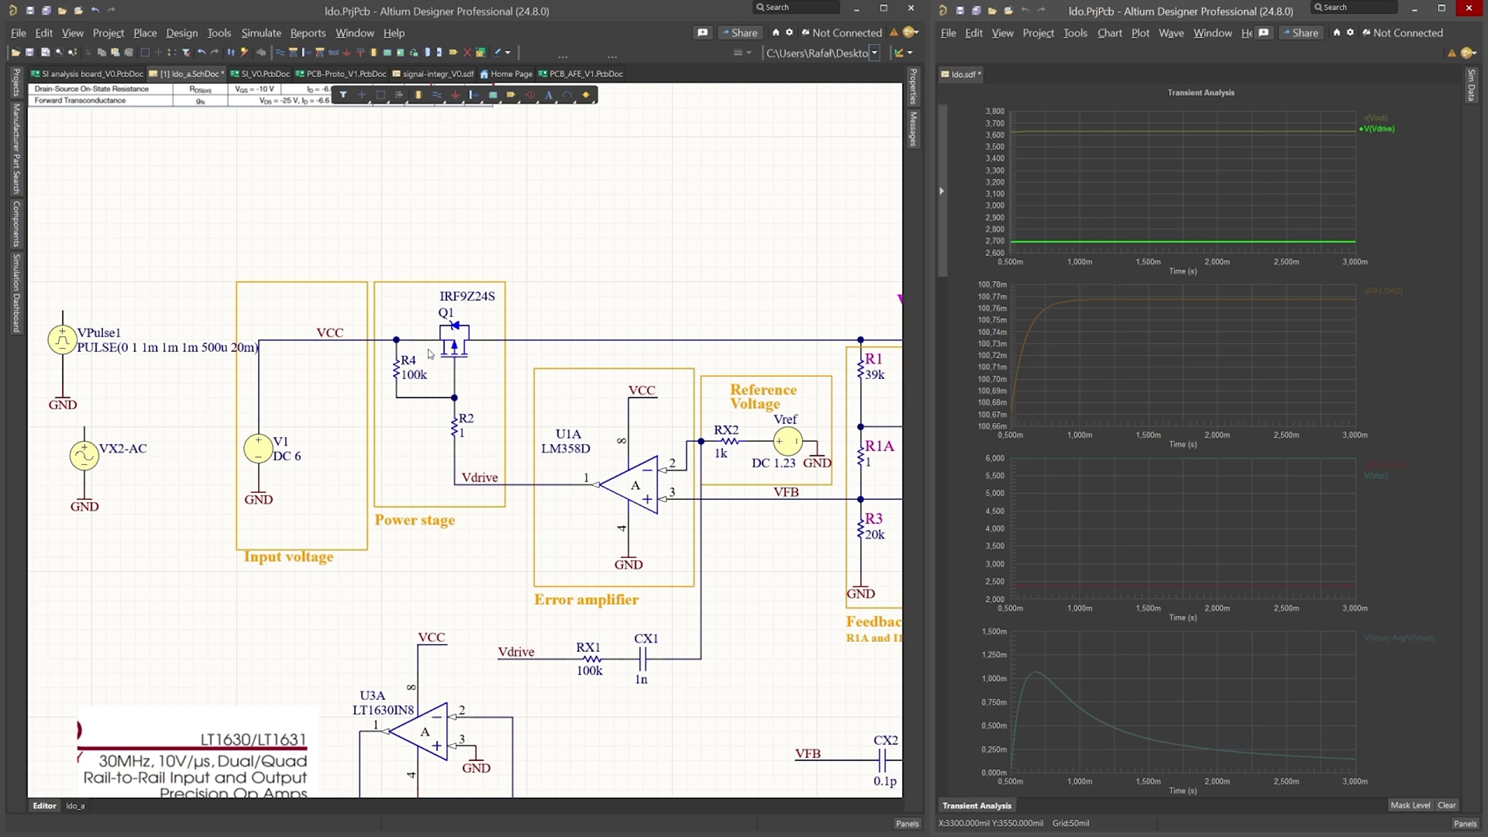
Highlight the load current, V(Vcc) and V(Vout)-Avg(V(Vout)) ripple traces in the lower charts.
left_click(1377, 294)
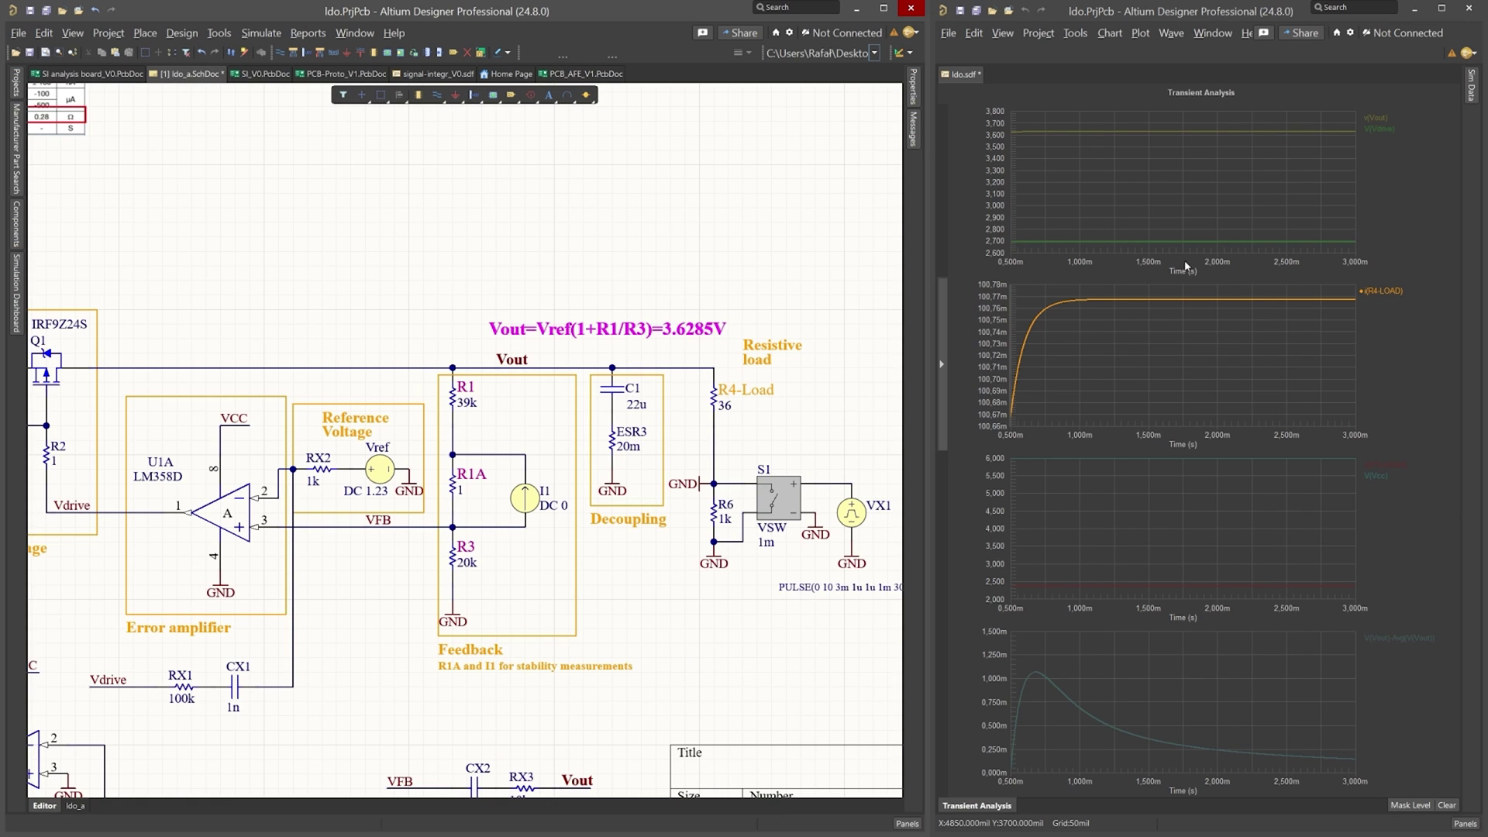
left_click(1380, 481)
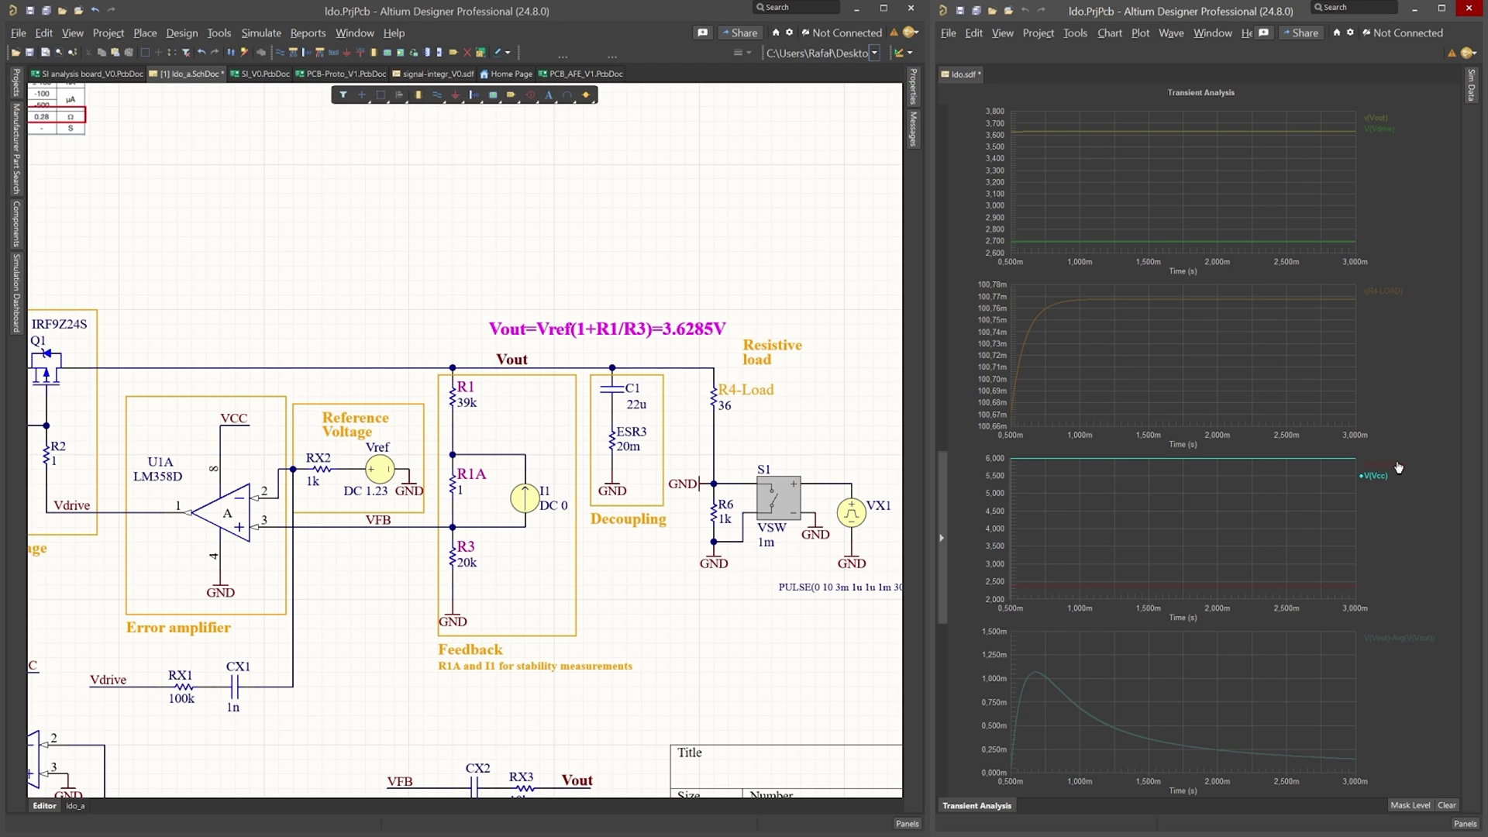
left_click(1397, 466)
left_click(1404, 636)
left_click(1410, 639)
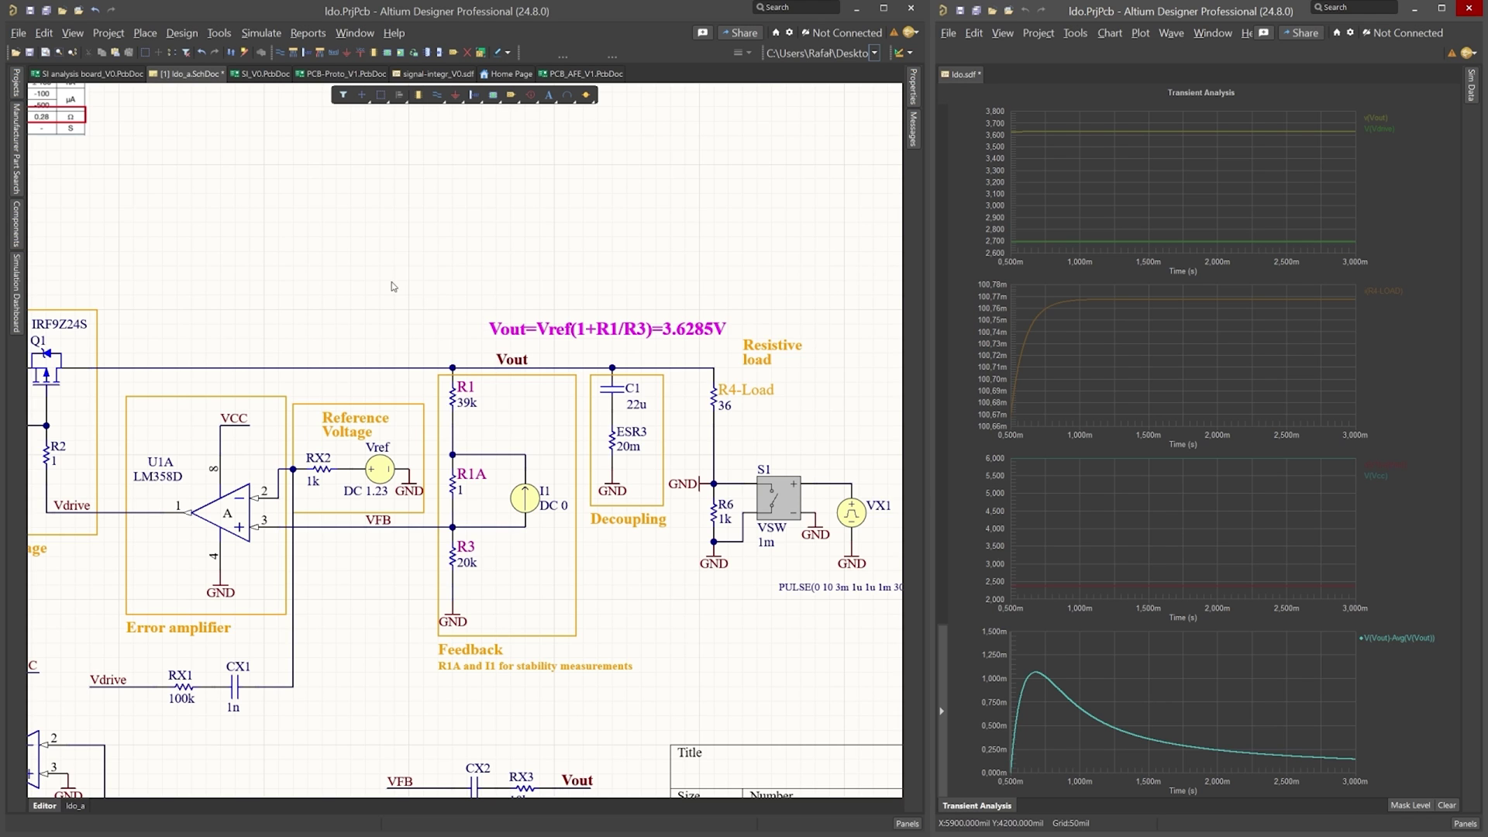
Lift the V1 wire, place VPulse1 in series above V1, and rotate its PULSE label vertical.
left_click_drag(292, 290, 631, 334)
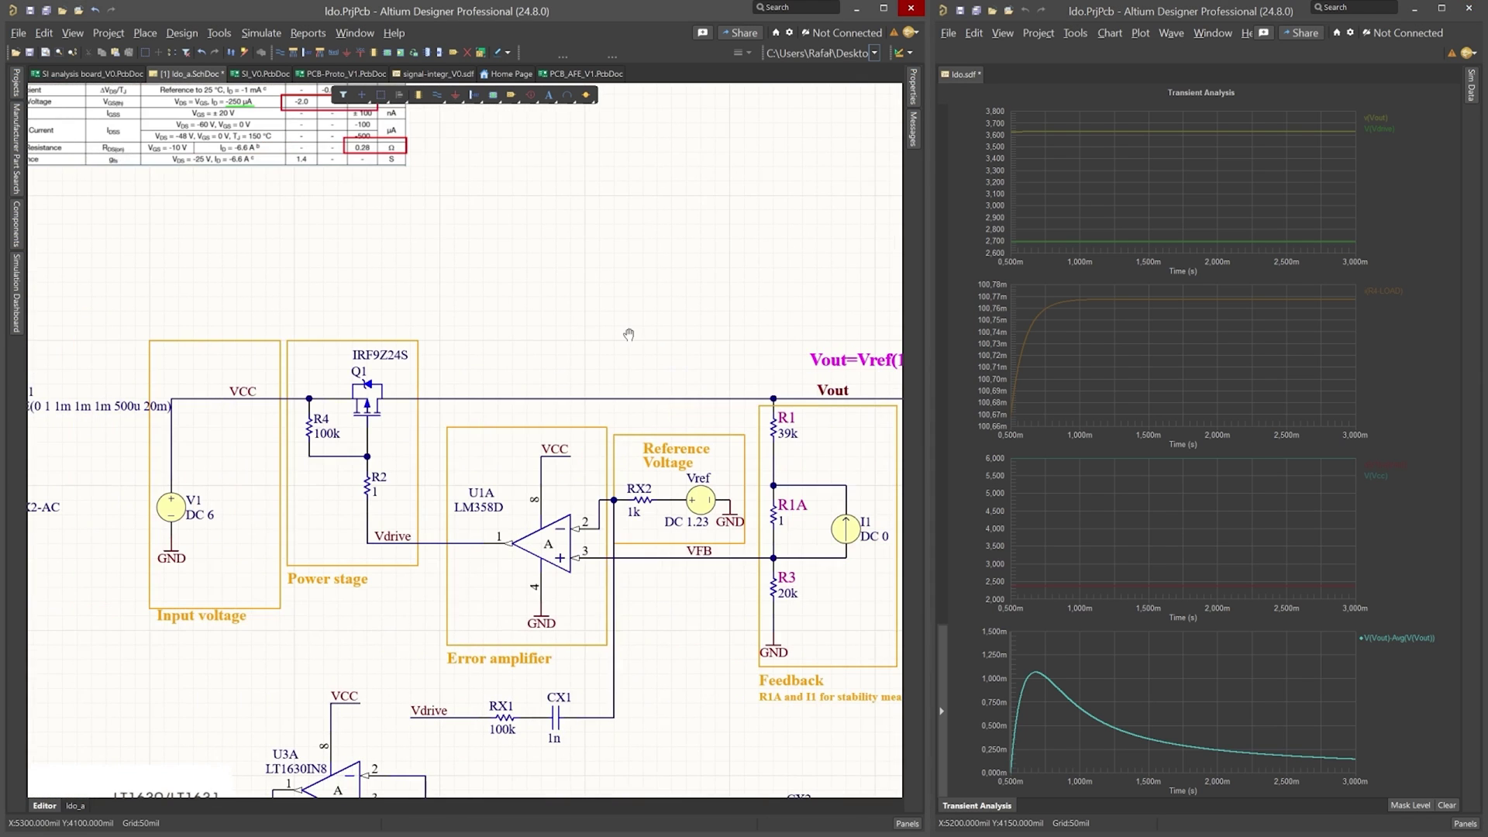
left_click_drag(320, 351, 619, 341)
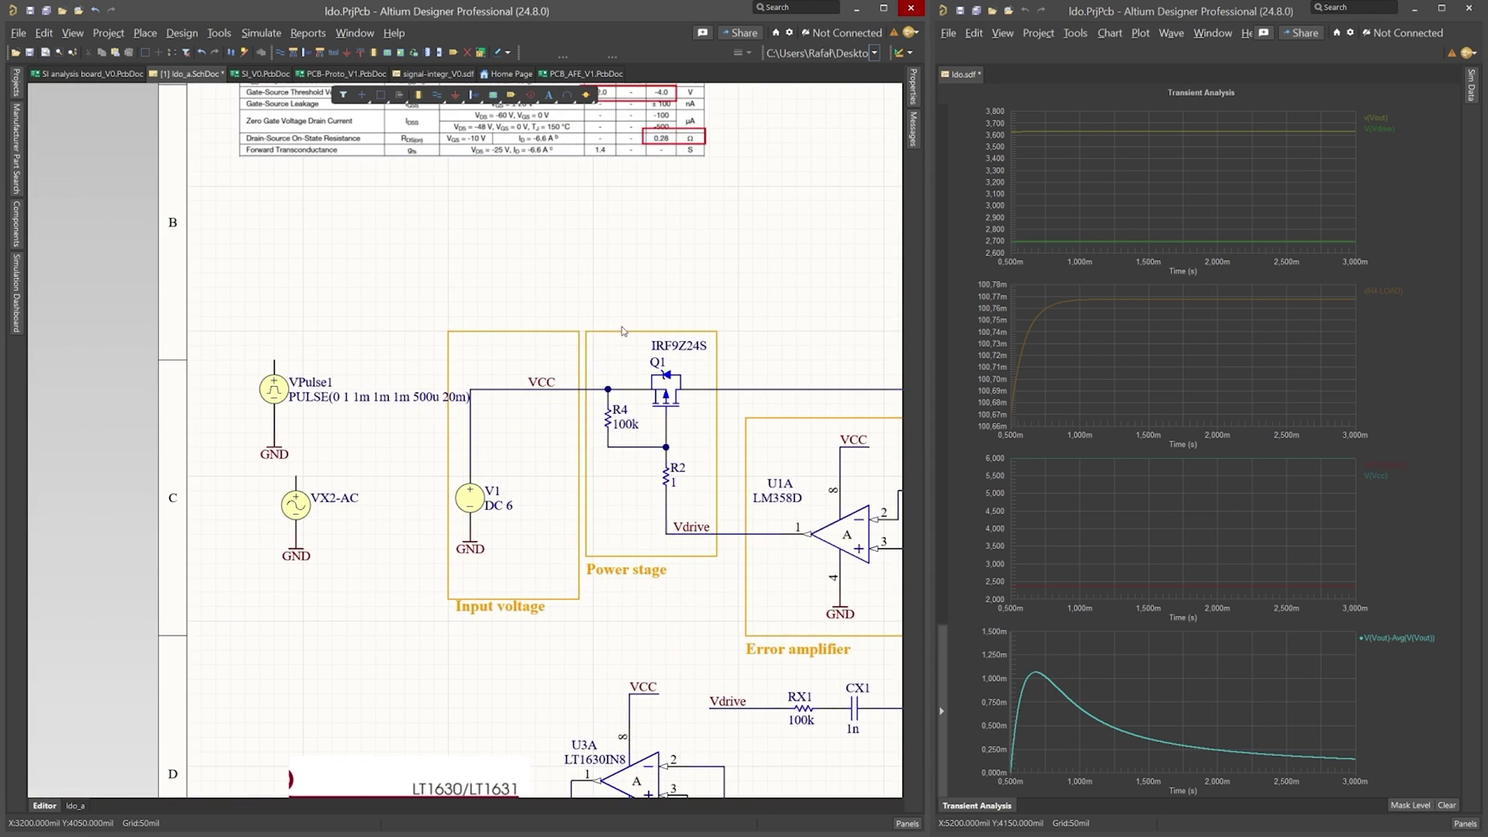
left_click_drag(472, 456, 471, 389)
left_click_drag(286, 401, 435, 507)
key("space")
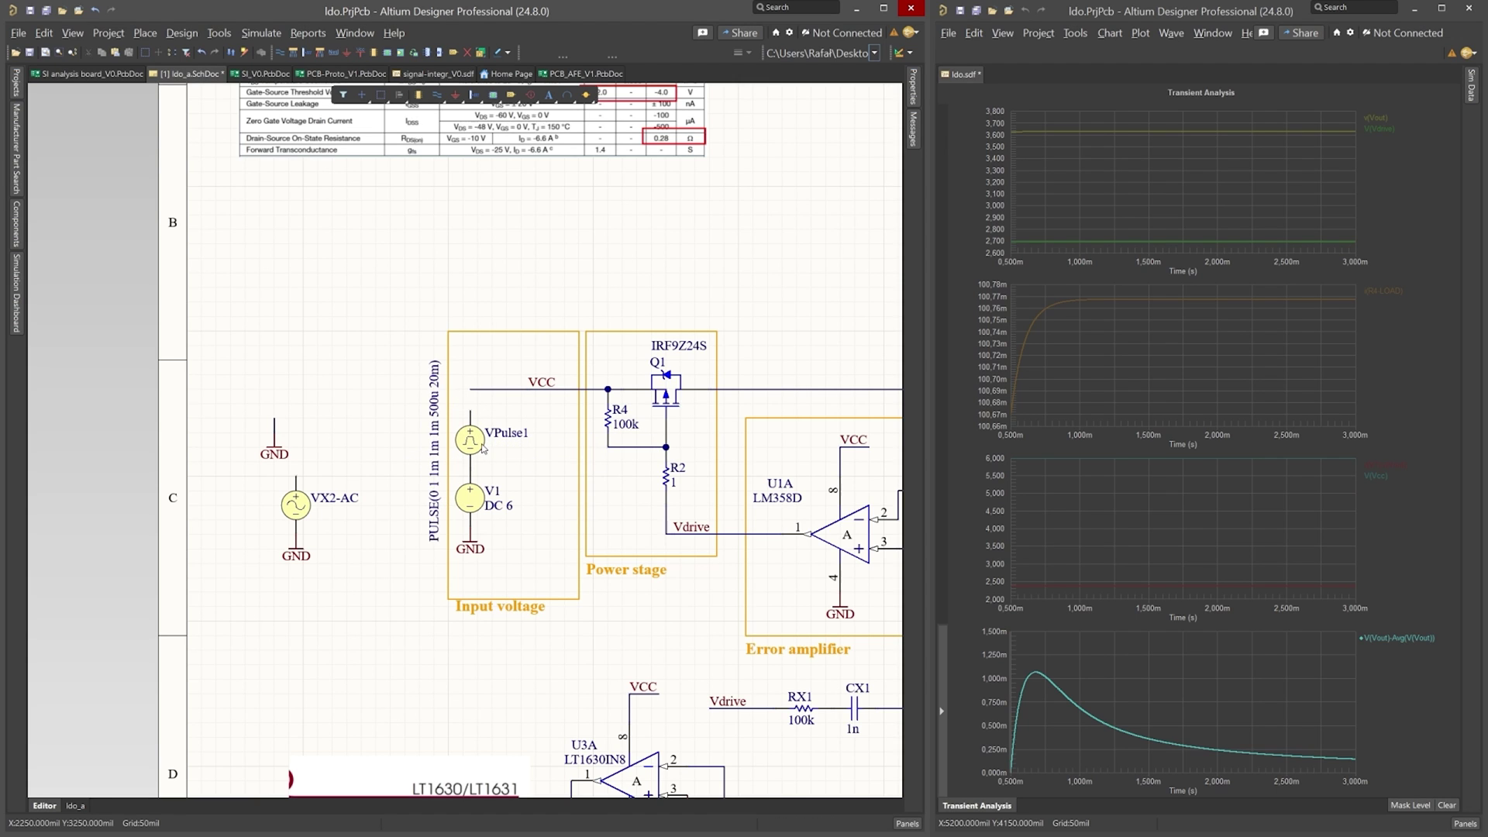
double_click(482, 463)
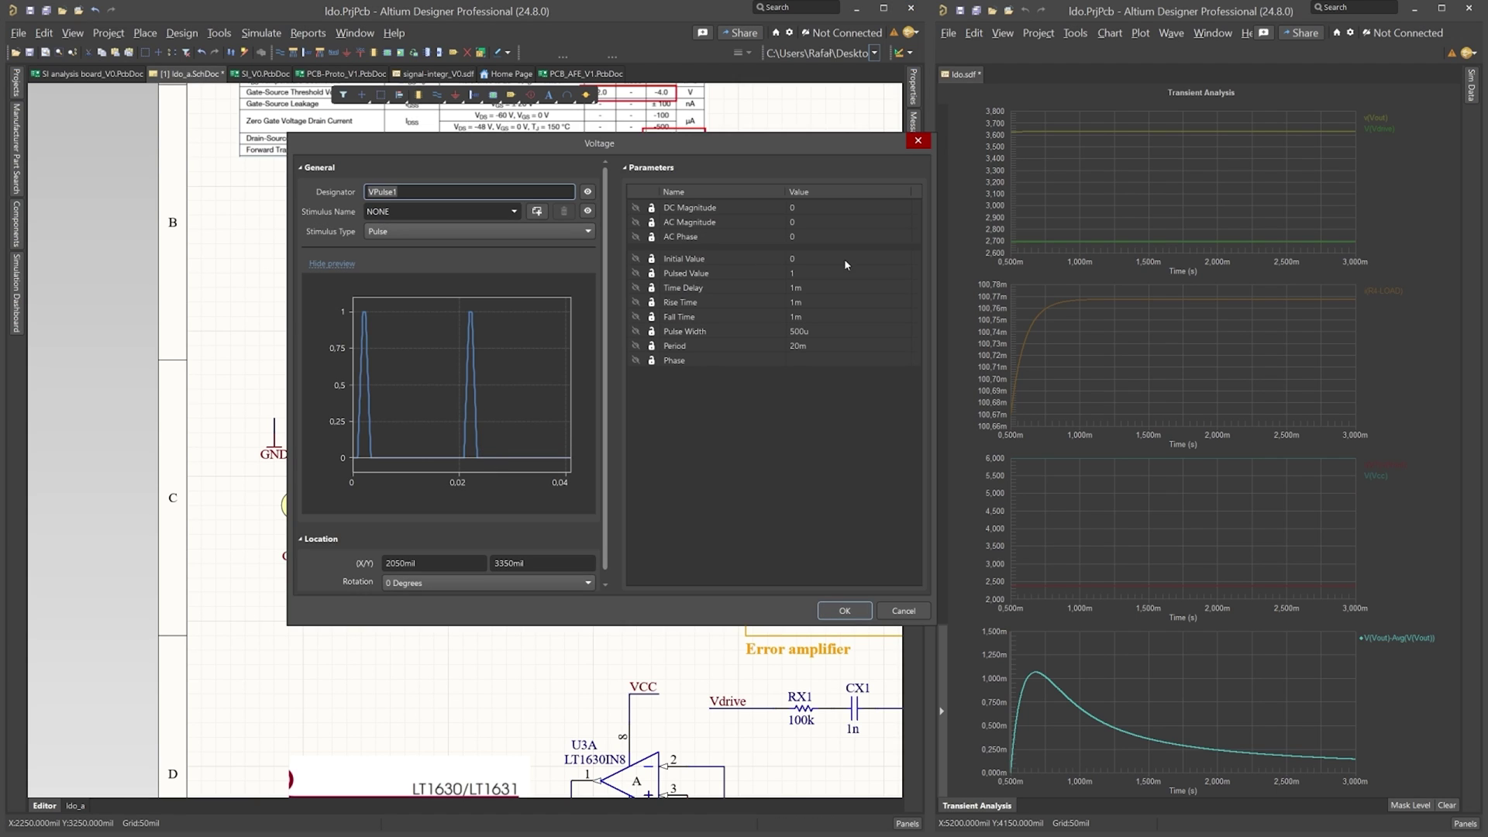
left_click(807, 302)
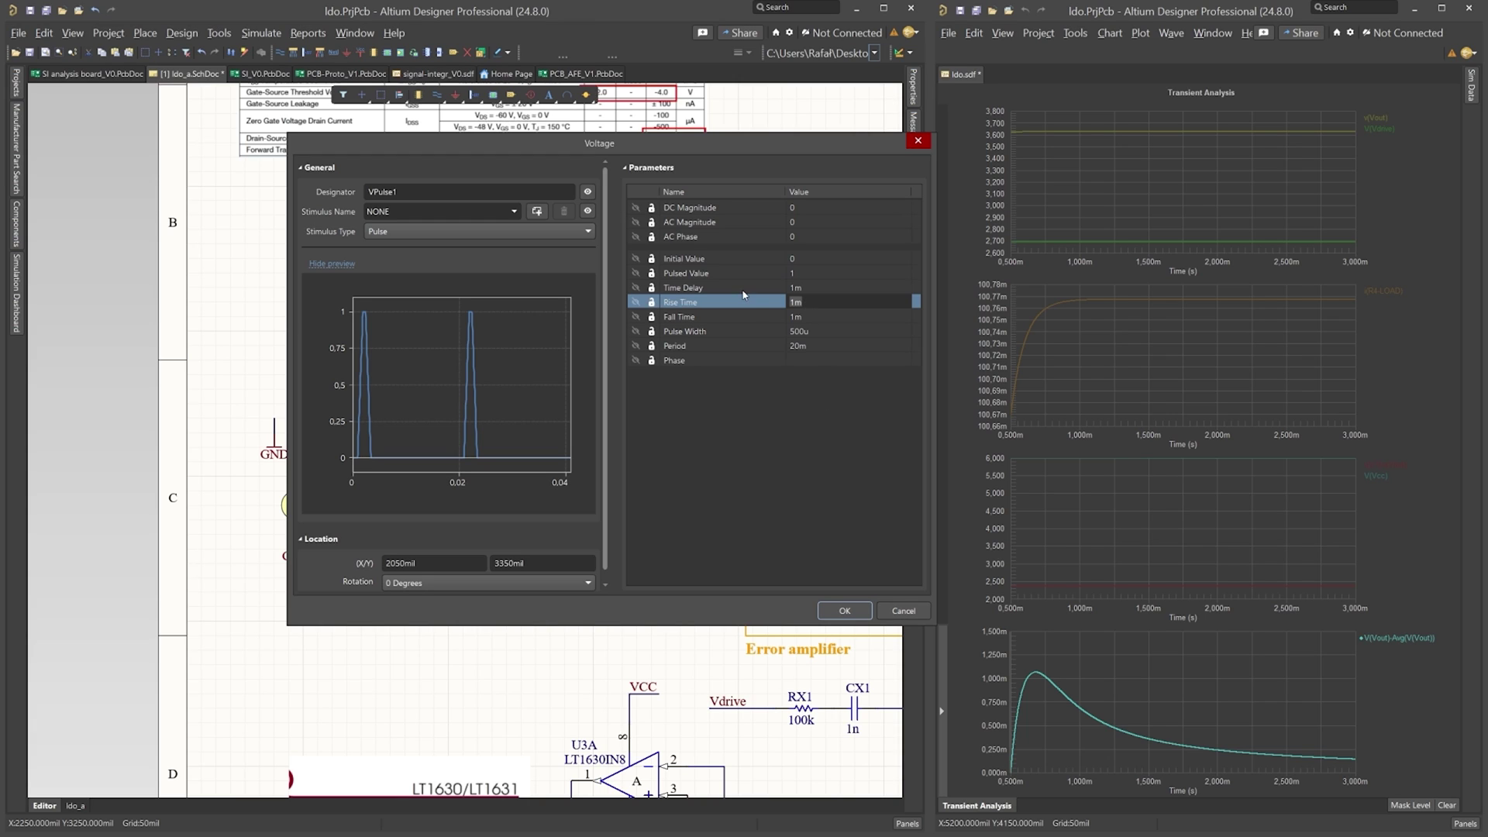
left_click(807, 317)
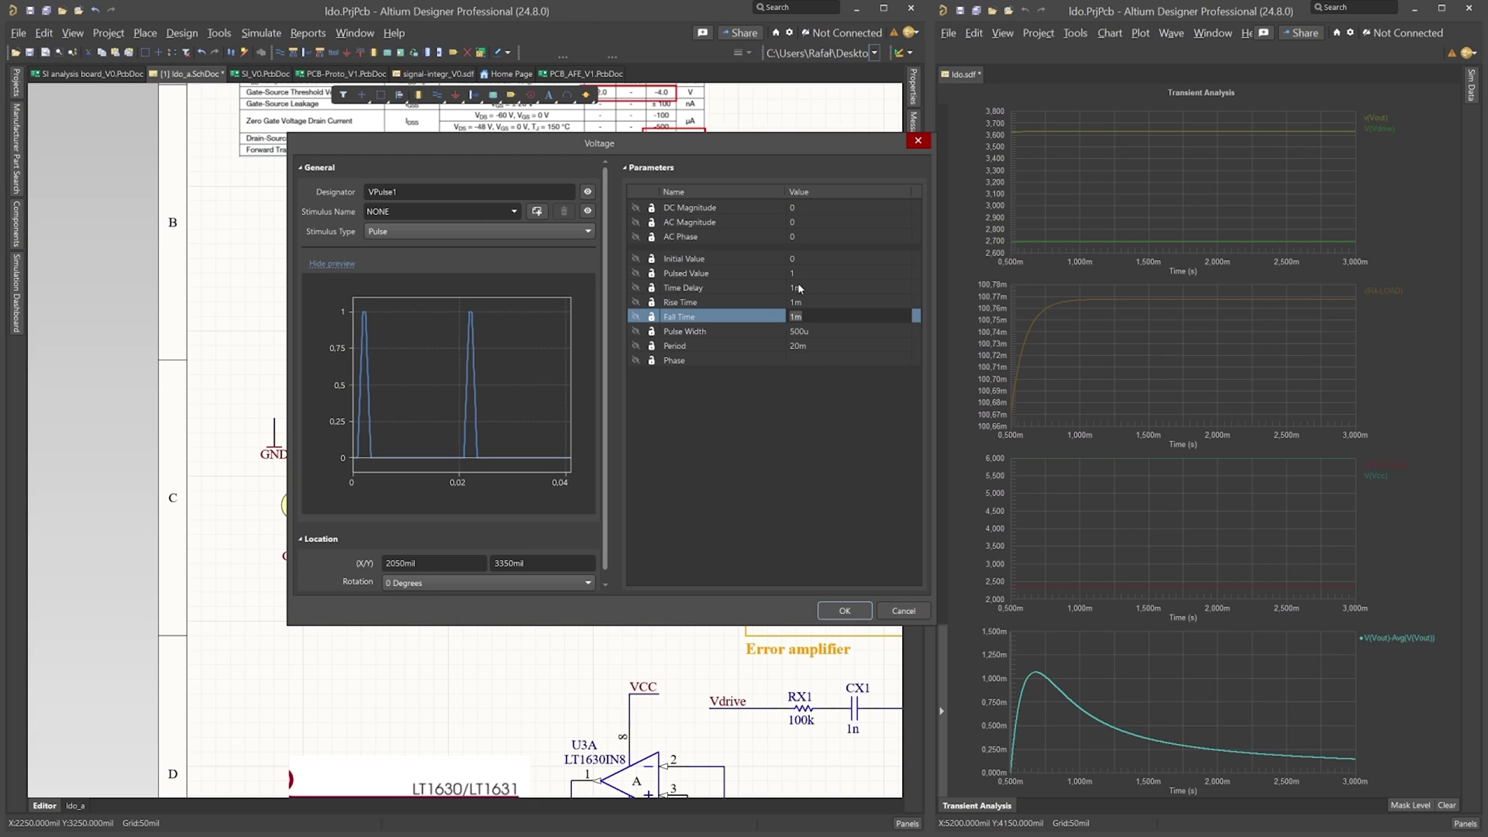
left_click(813, 289)
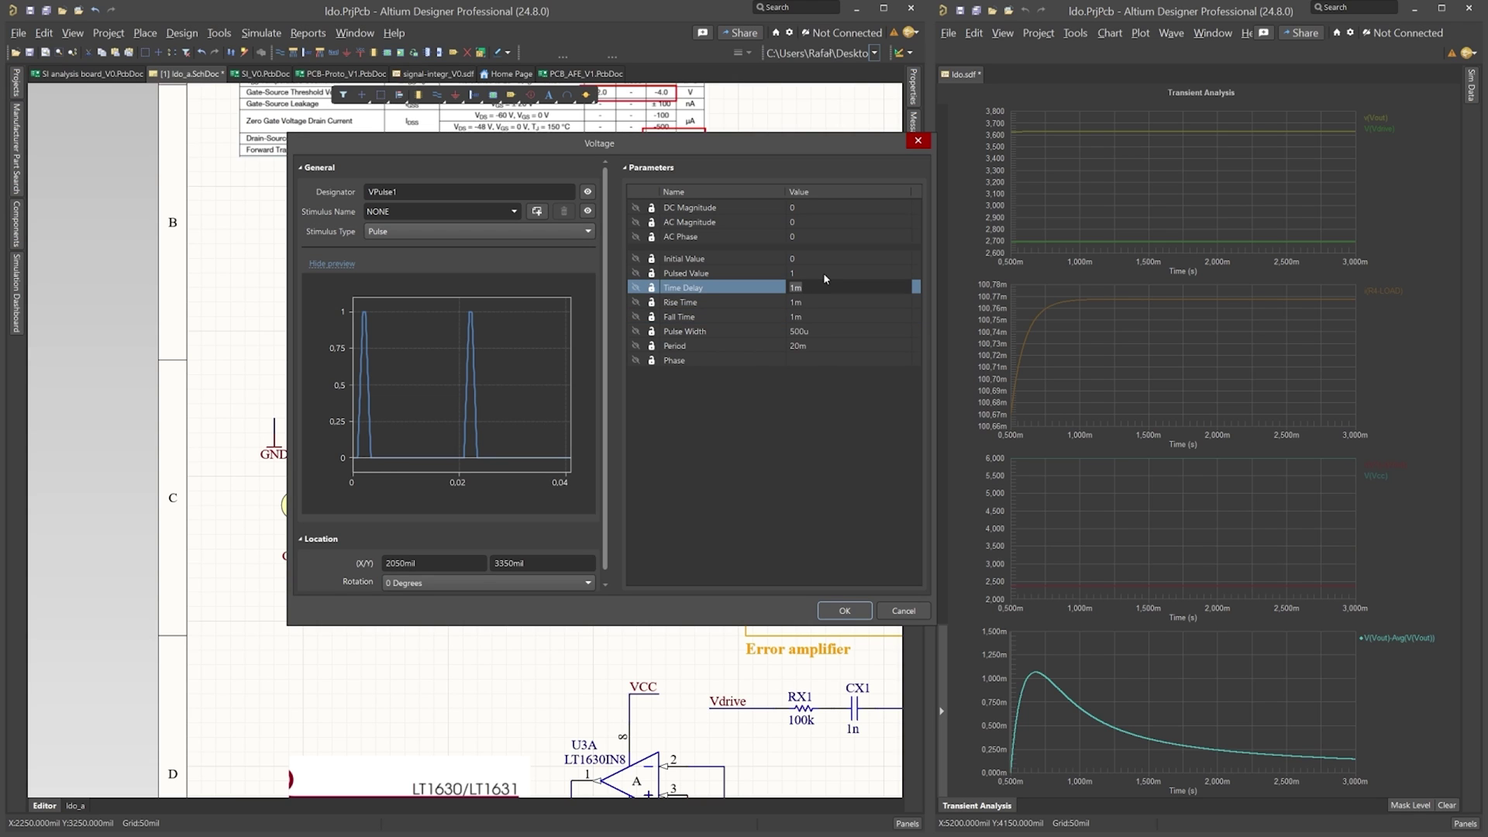
left_click(905, 612)
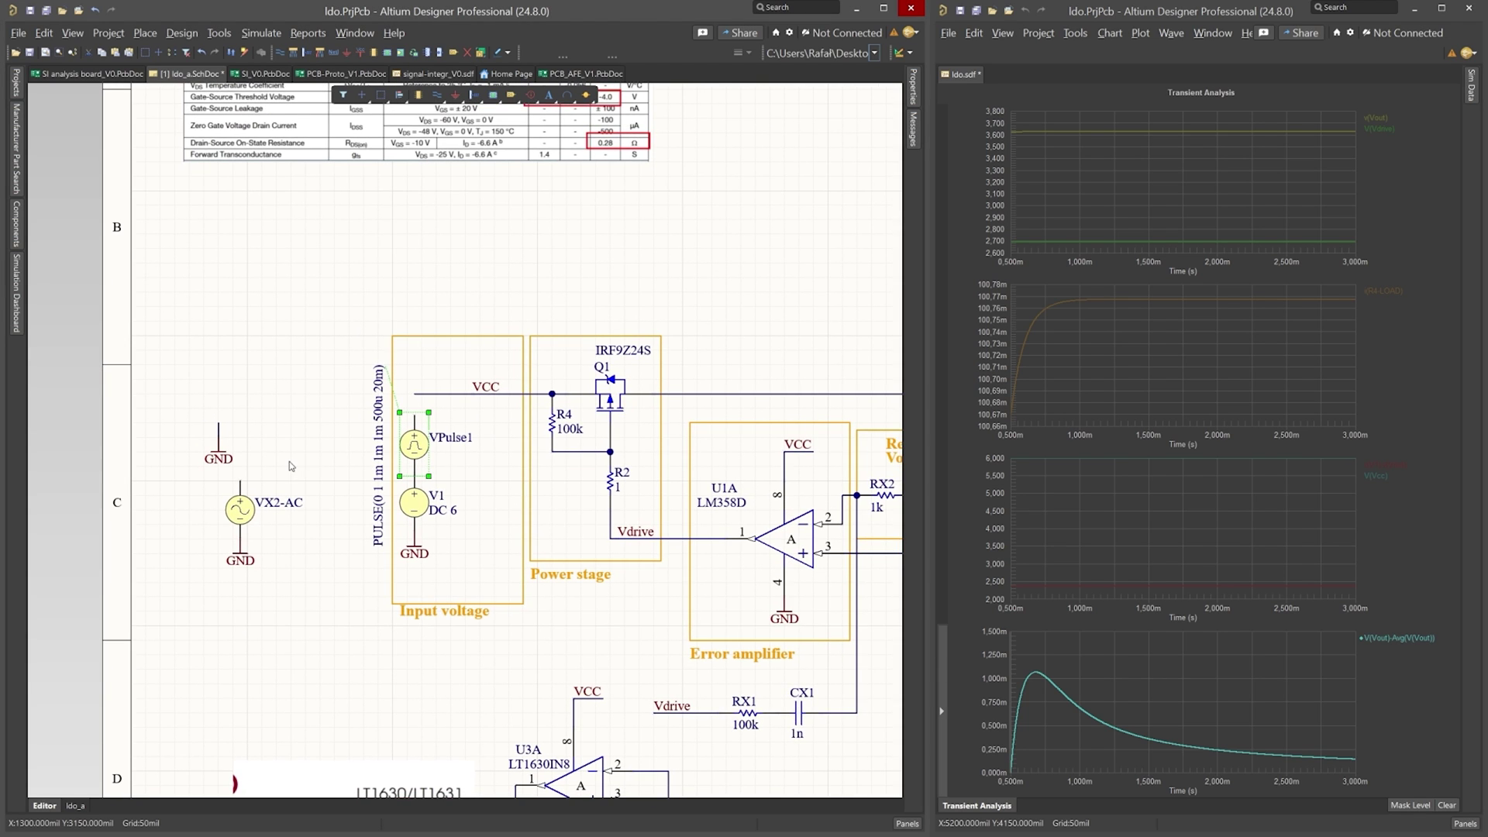
Draw a wire joining the top of VPulse1 to the VCC net.
left_click(306, 312)
right_click(306, 312)
left_click(319, 317)
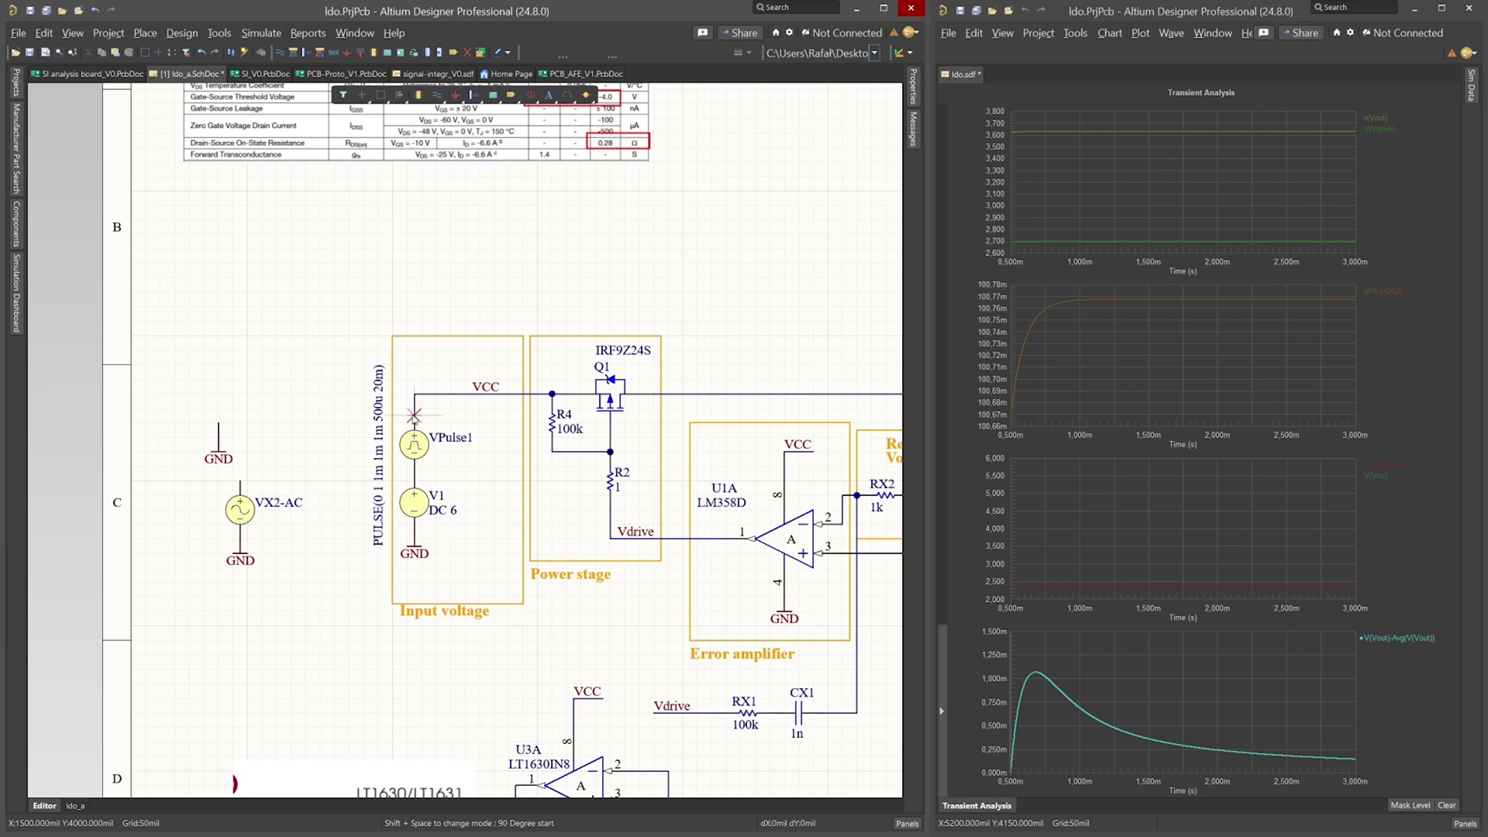
key("Escape")
left_click(414, 404)
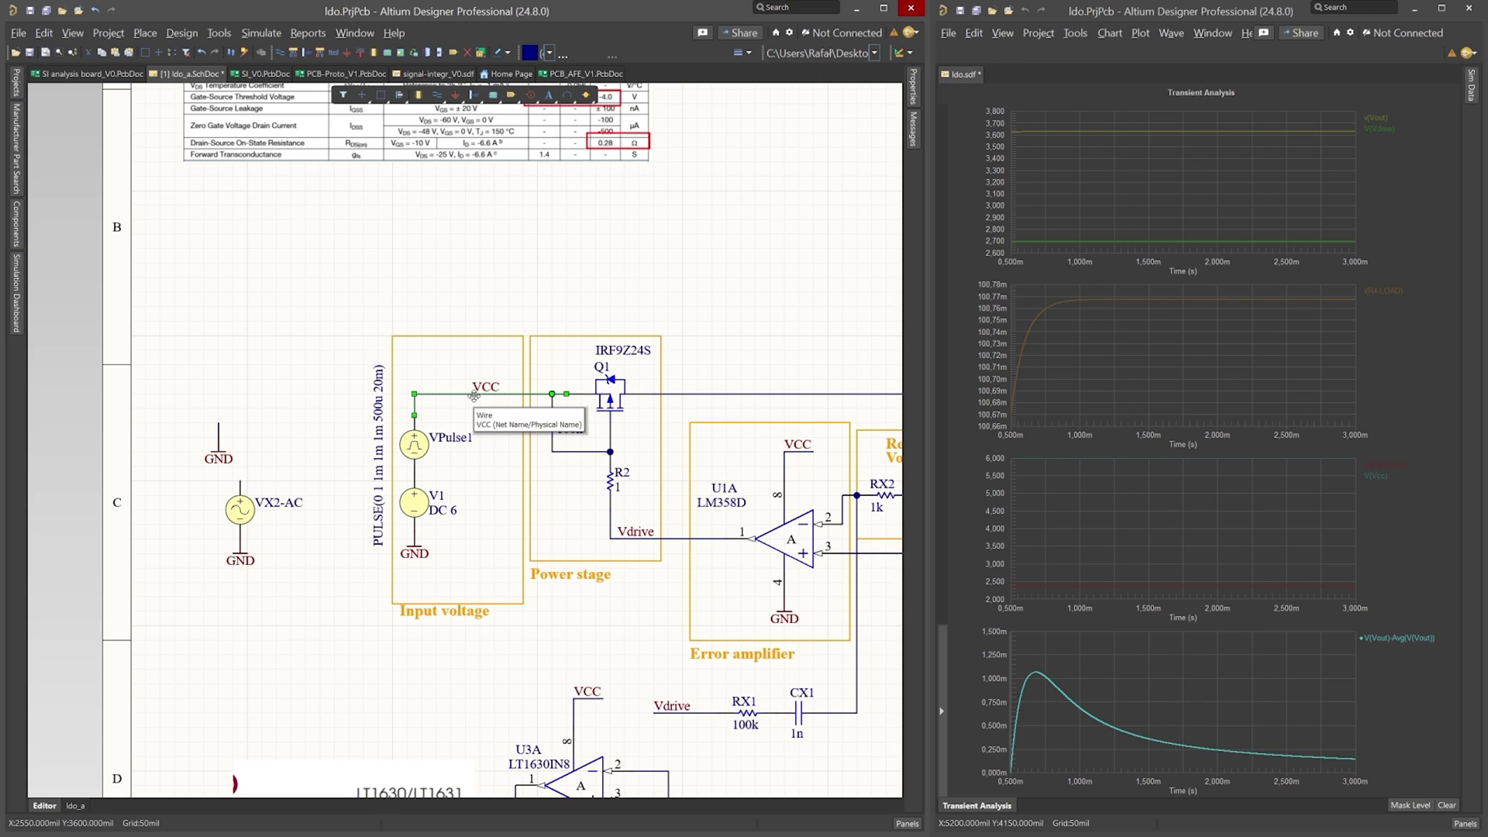
Pan over to the Feedback block and clear the schematic selection.
key("Home")
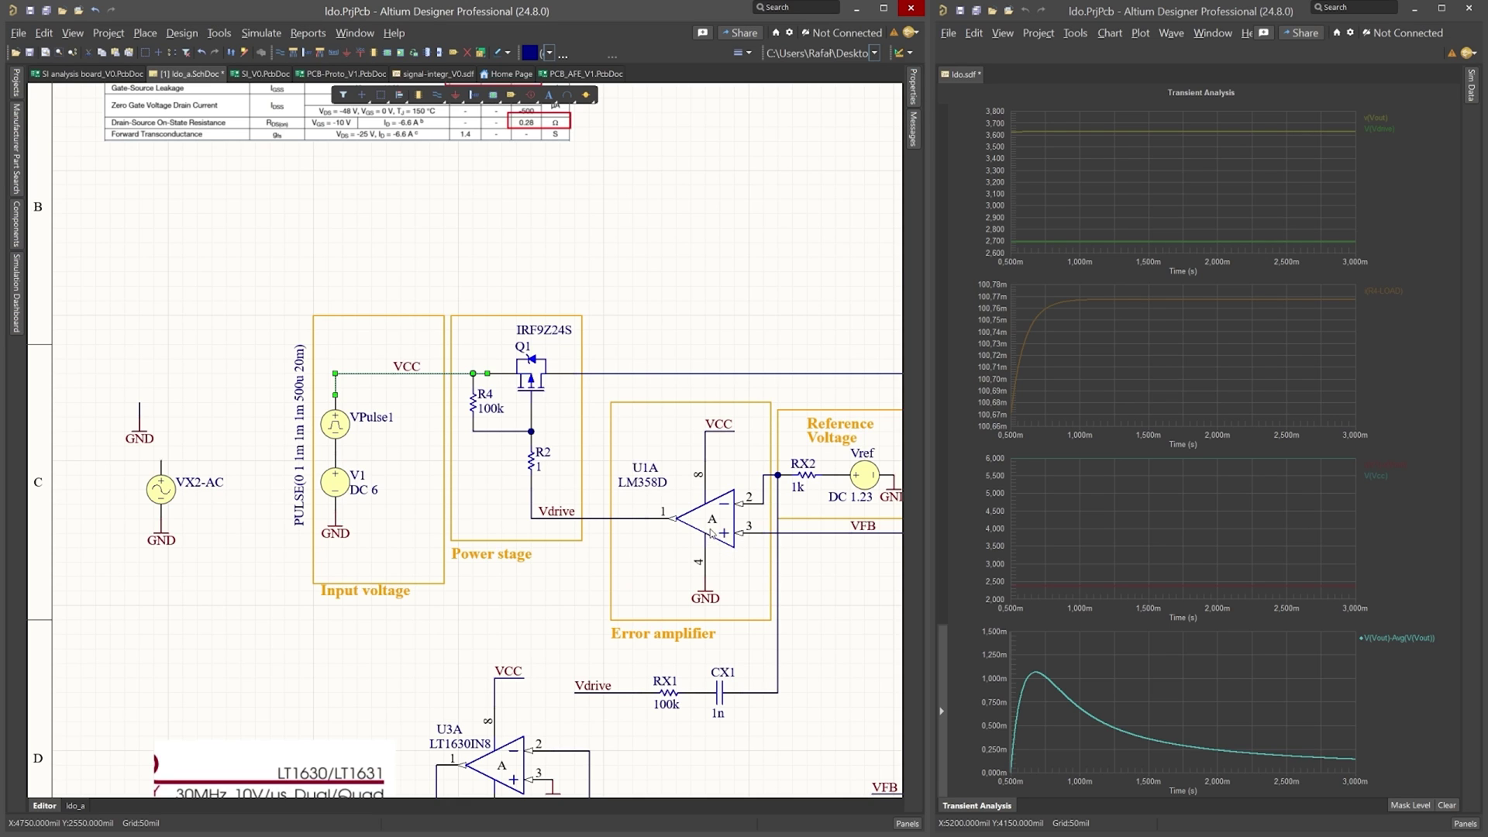
left_click_drag(707, 533, 602, 530)
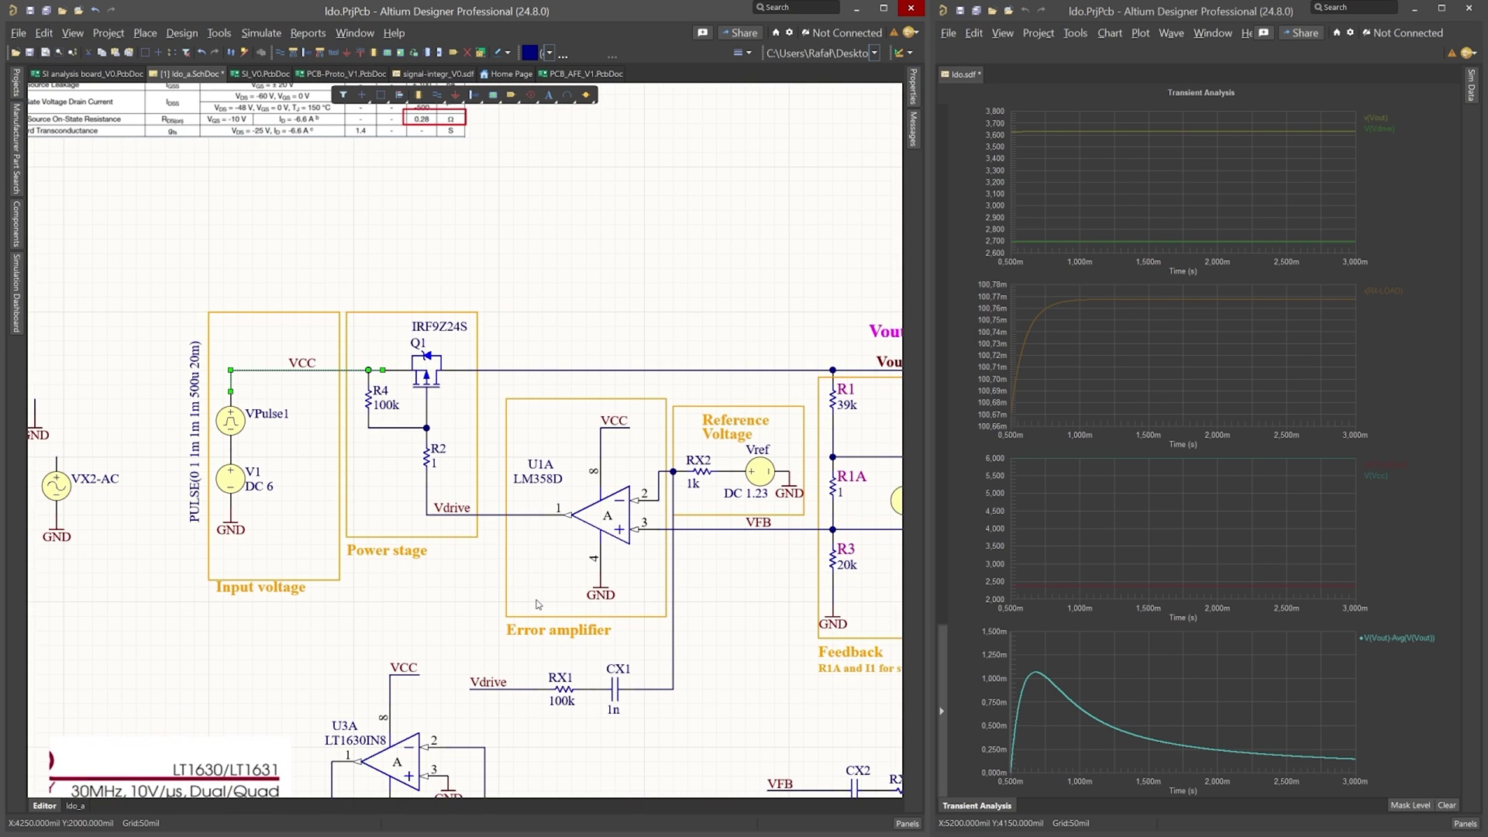
left_click(579, 293)
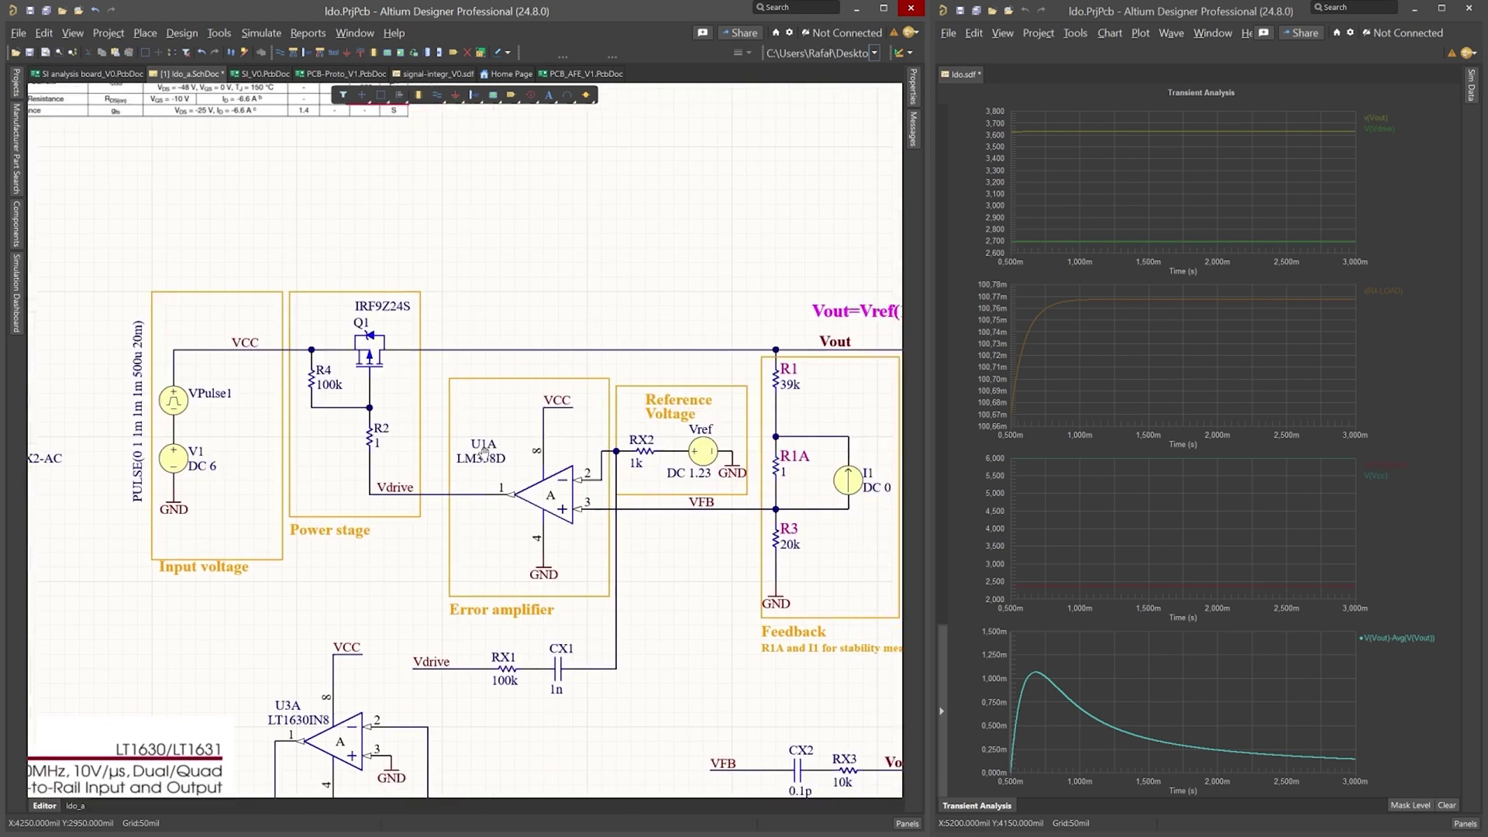
Change the transient end time from 3m to 5m and rerun the simulation.
left_click(12, 310)
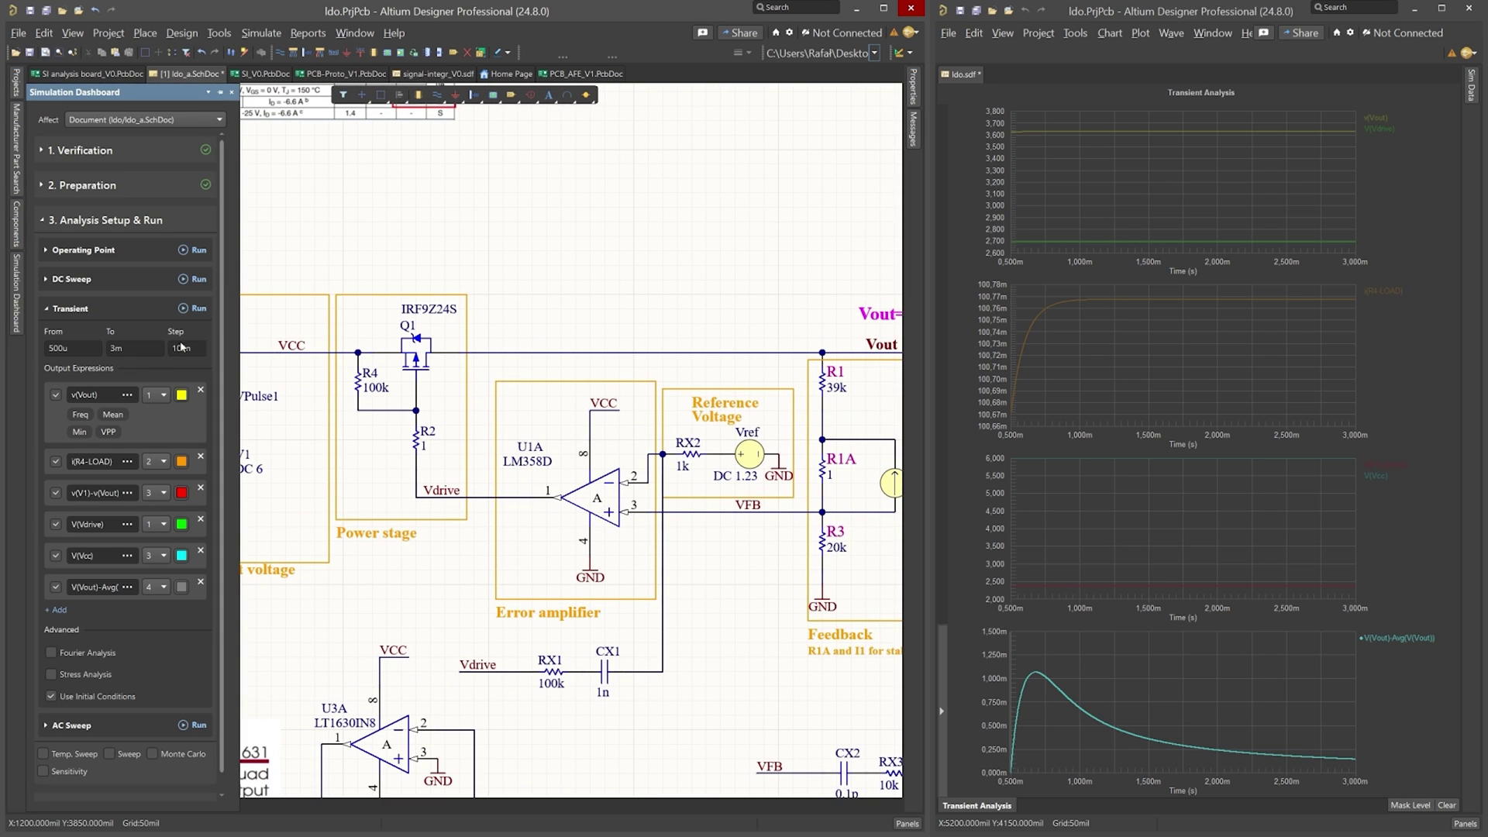
left_click_drag(120, 347, 109, 349)
type("5")
left_click(186, 311)
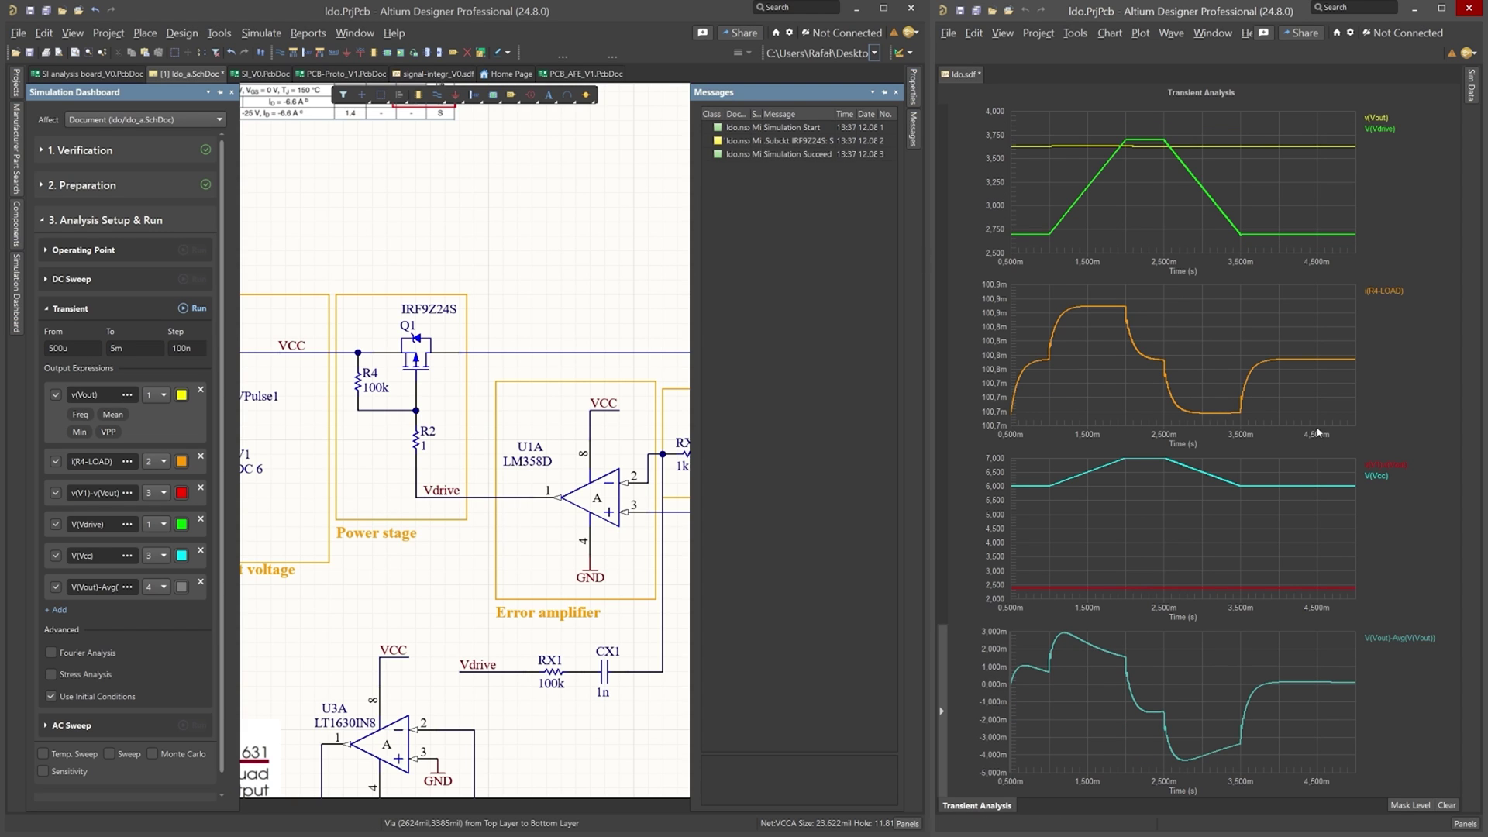
Inspect the 5m run by highlighting the Vout ripple and V(Vcc) supply traces.
left_click(1395, 640)
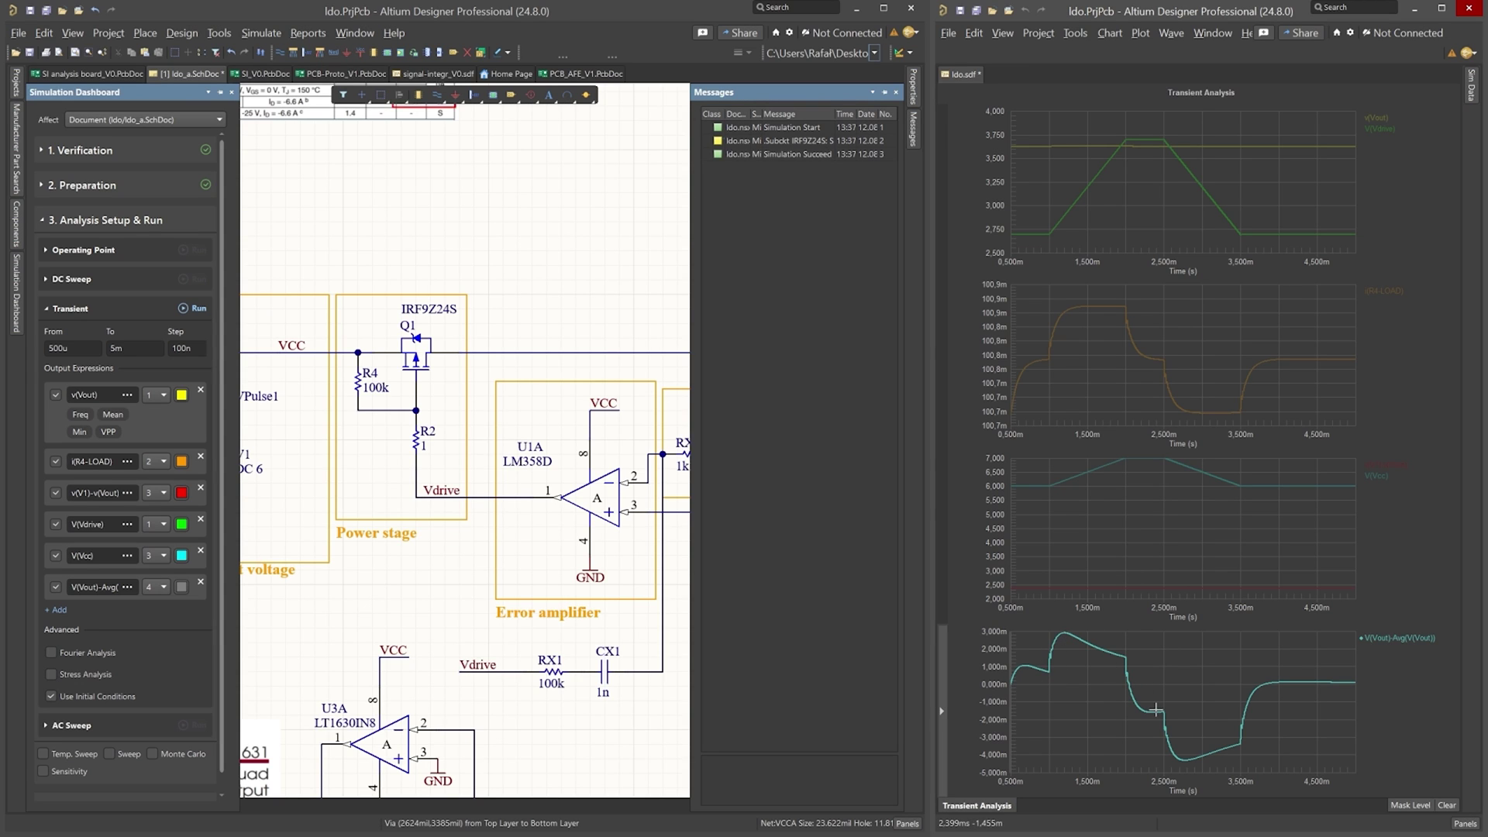
left_click(575, 333)
scroll(576, 333, "right", 5)
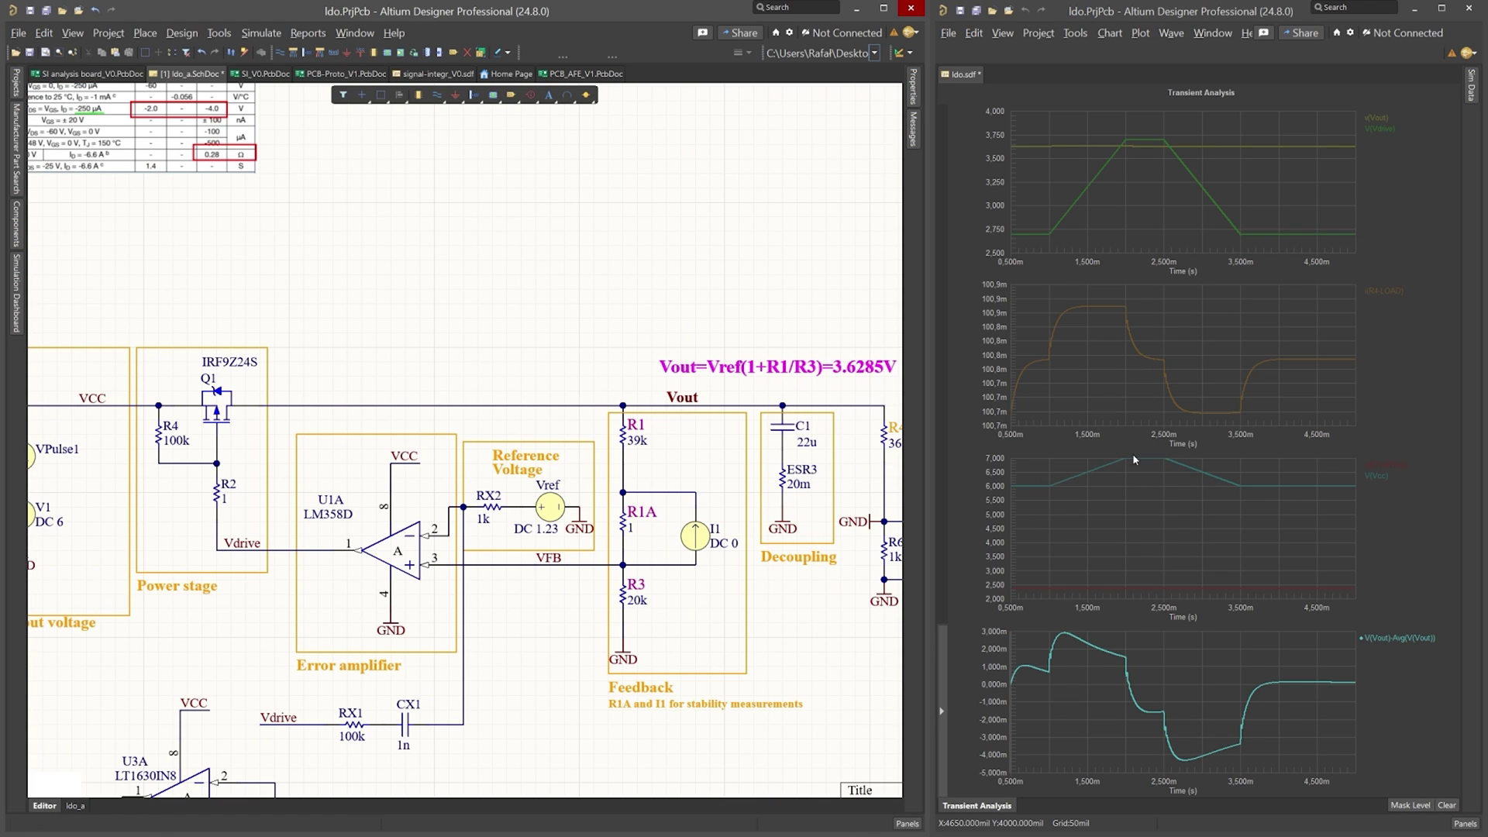
left_click(1374, 476)
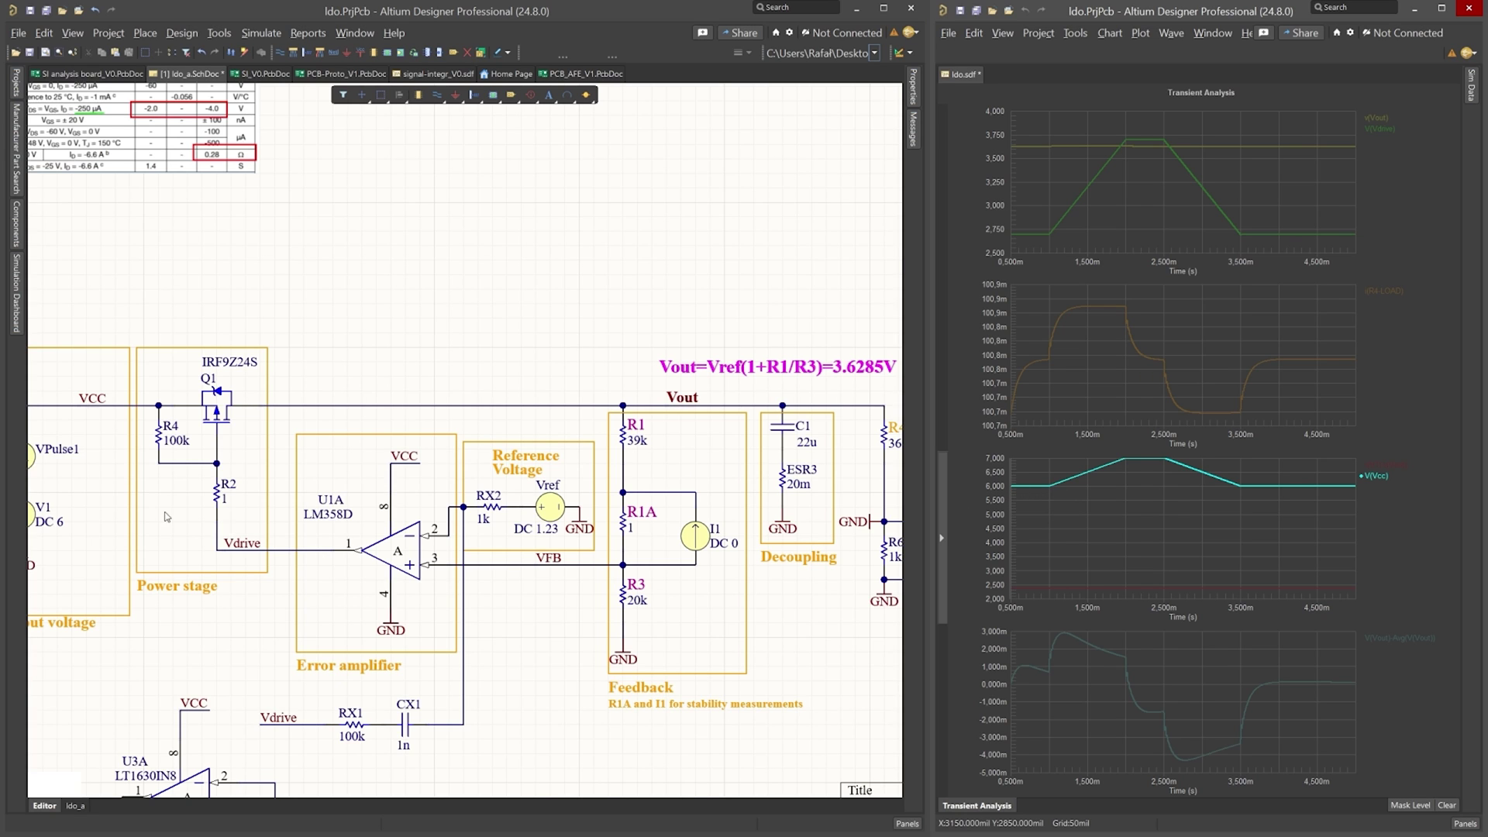
scroll(166, 517, "left", 3)
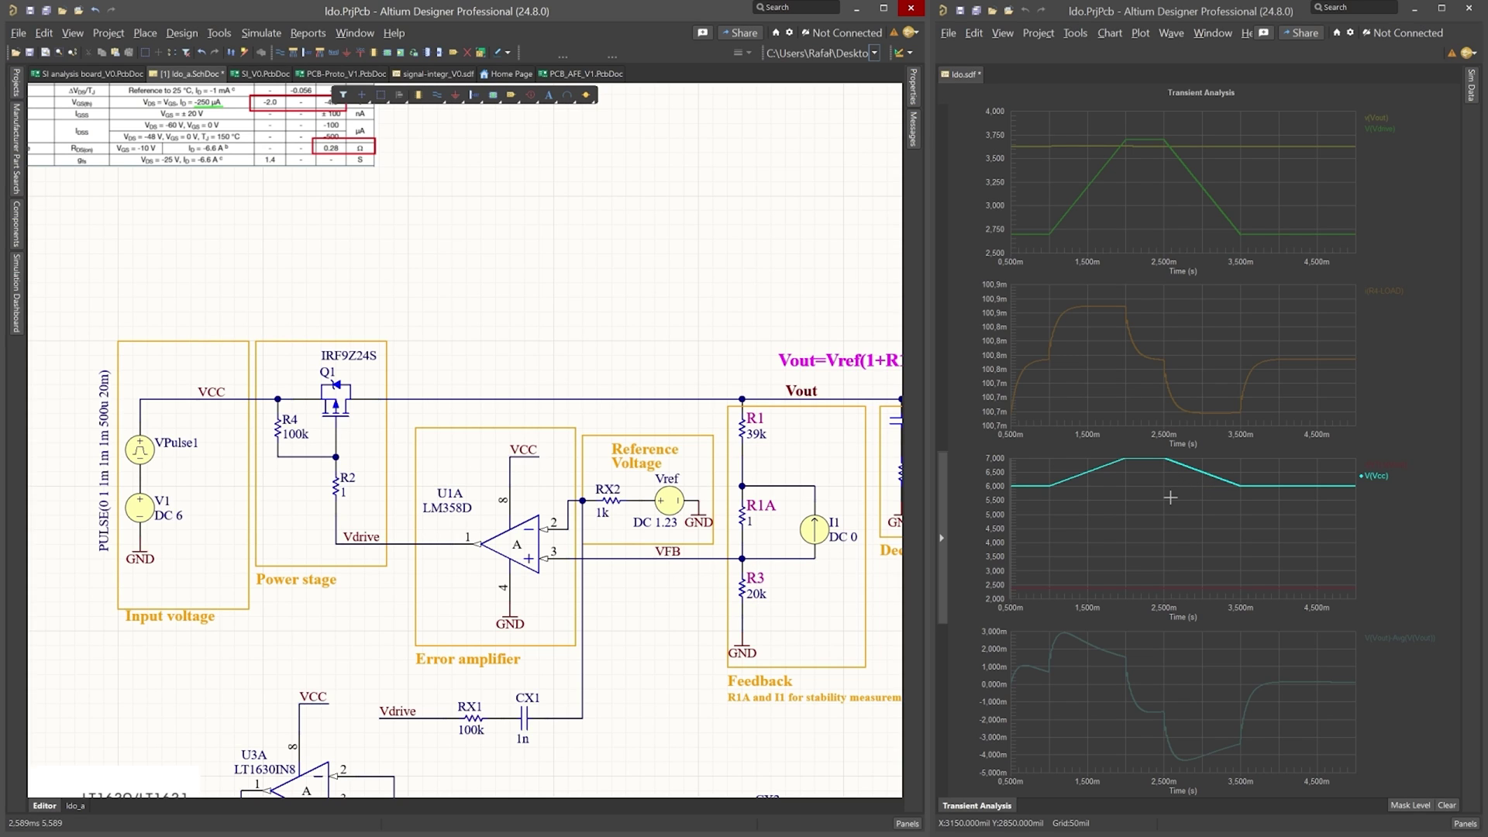
Highlight the ripple, V(Vdrive) and I(R4-LOAD) traces, then pan to the VPulse1 source.
left_click(1407, 642)
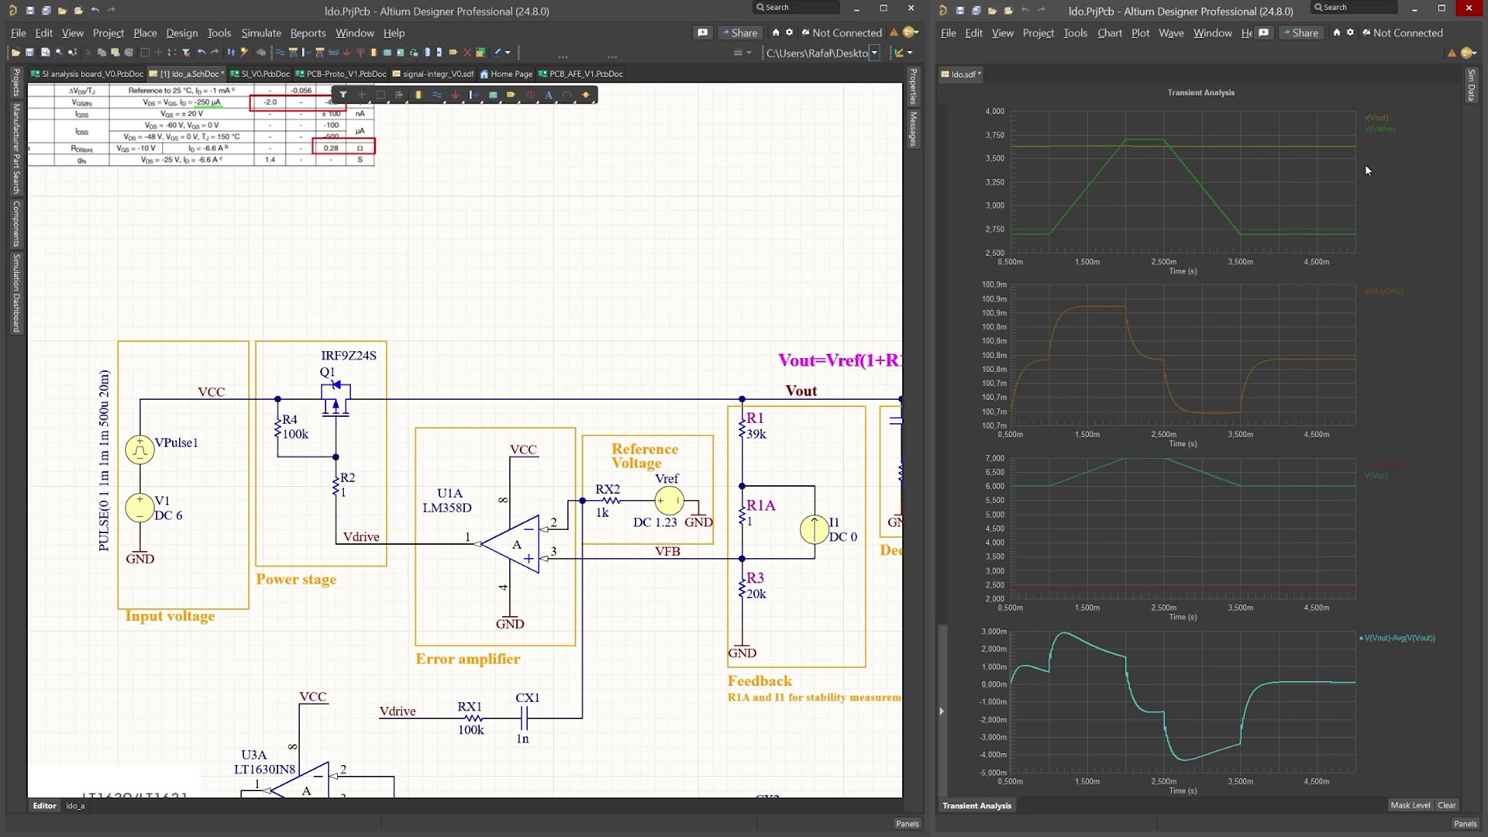
left_click(1388, 131)
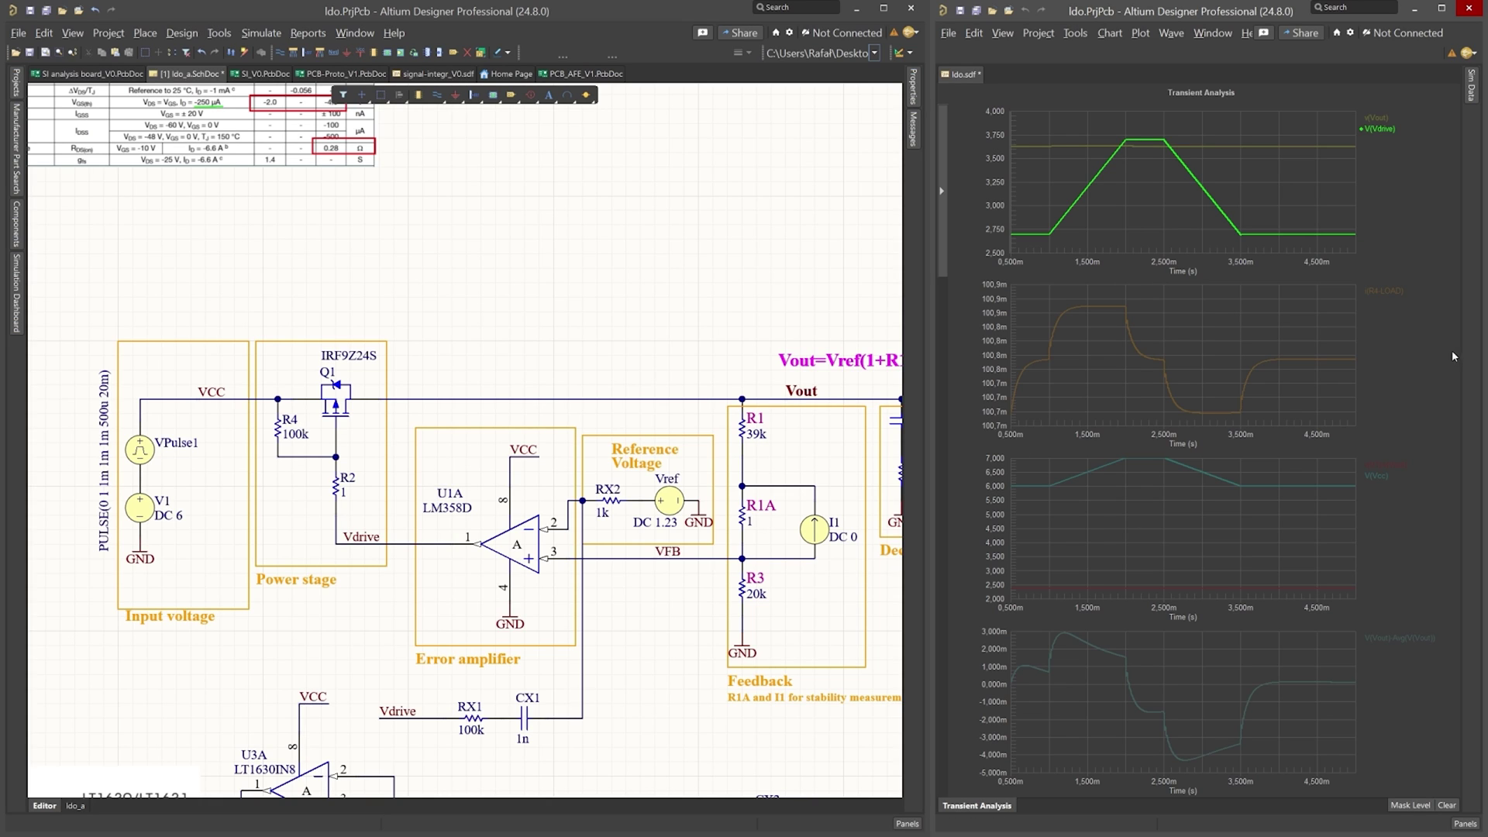
left_click(1388, 293)
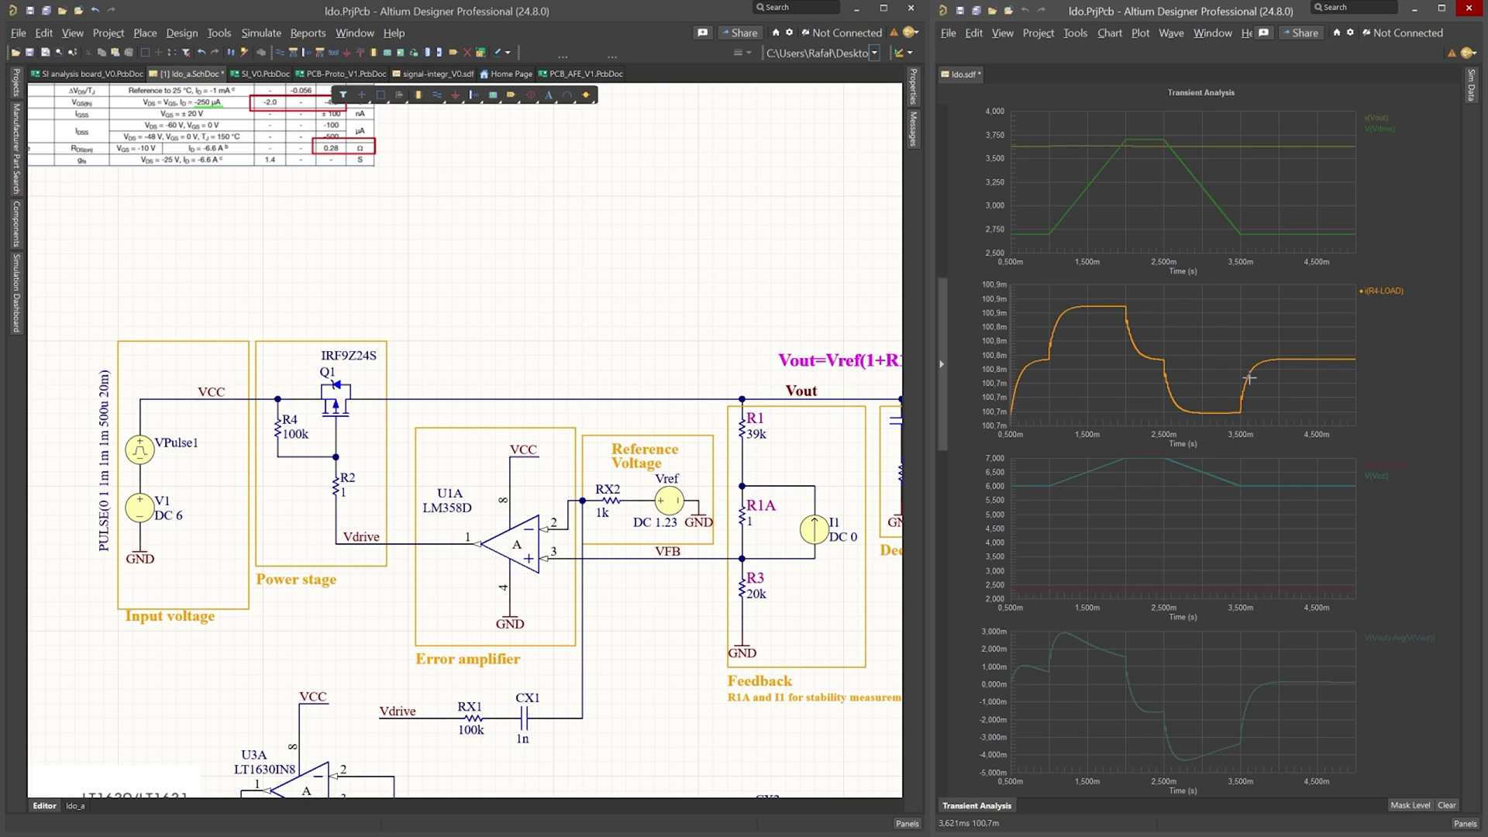
left_click_drag(414, 467, 590, 397)
In VPulse1's Voltage dialog, enter 10u for both Rise Time and Fall Time and confirm.
double_click(318, 394)
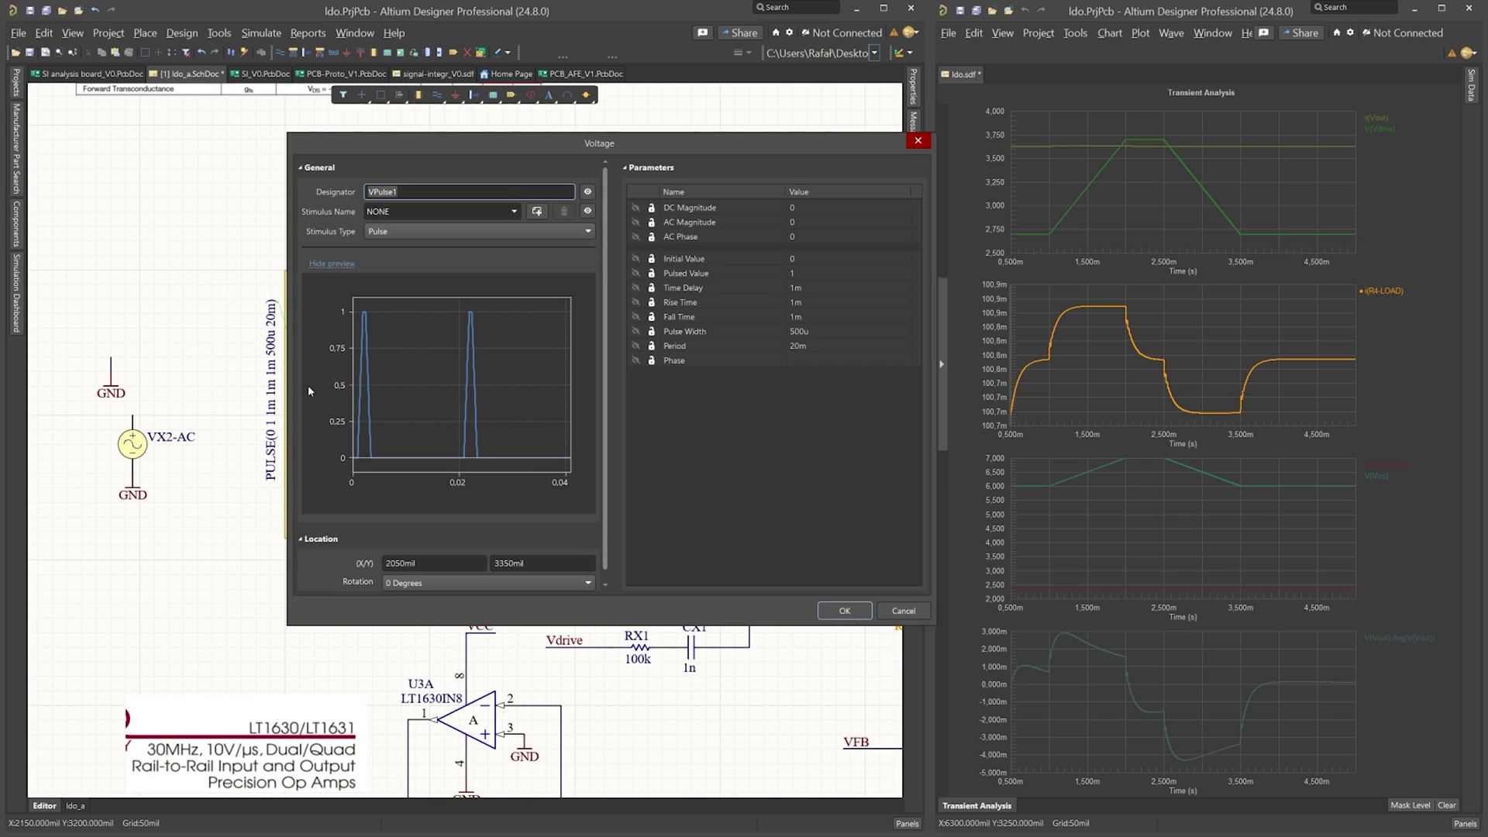
double_click(826, 304)
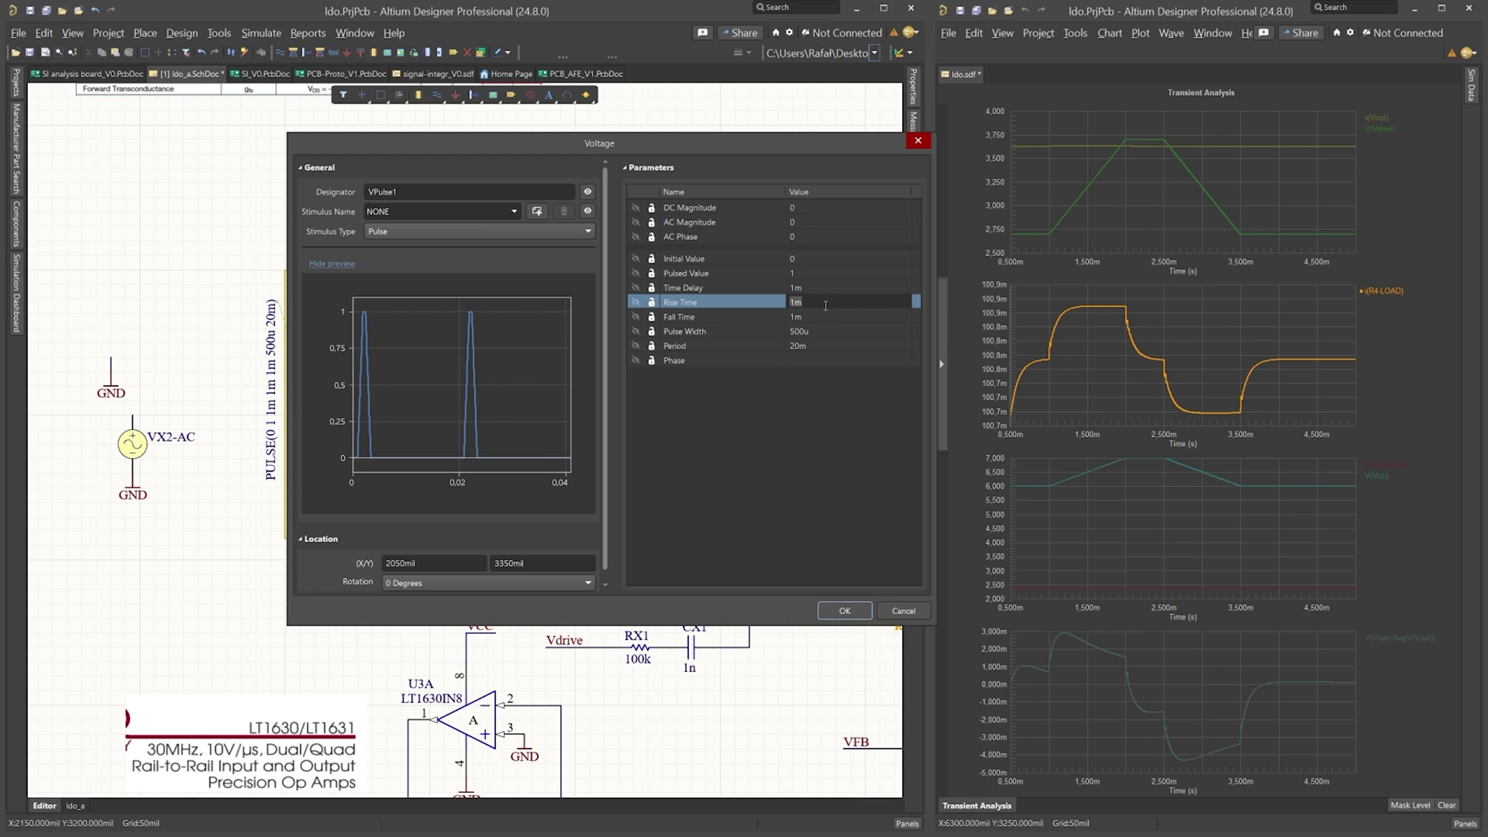
type("10u")
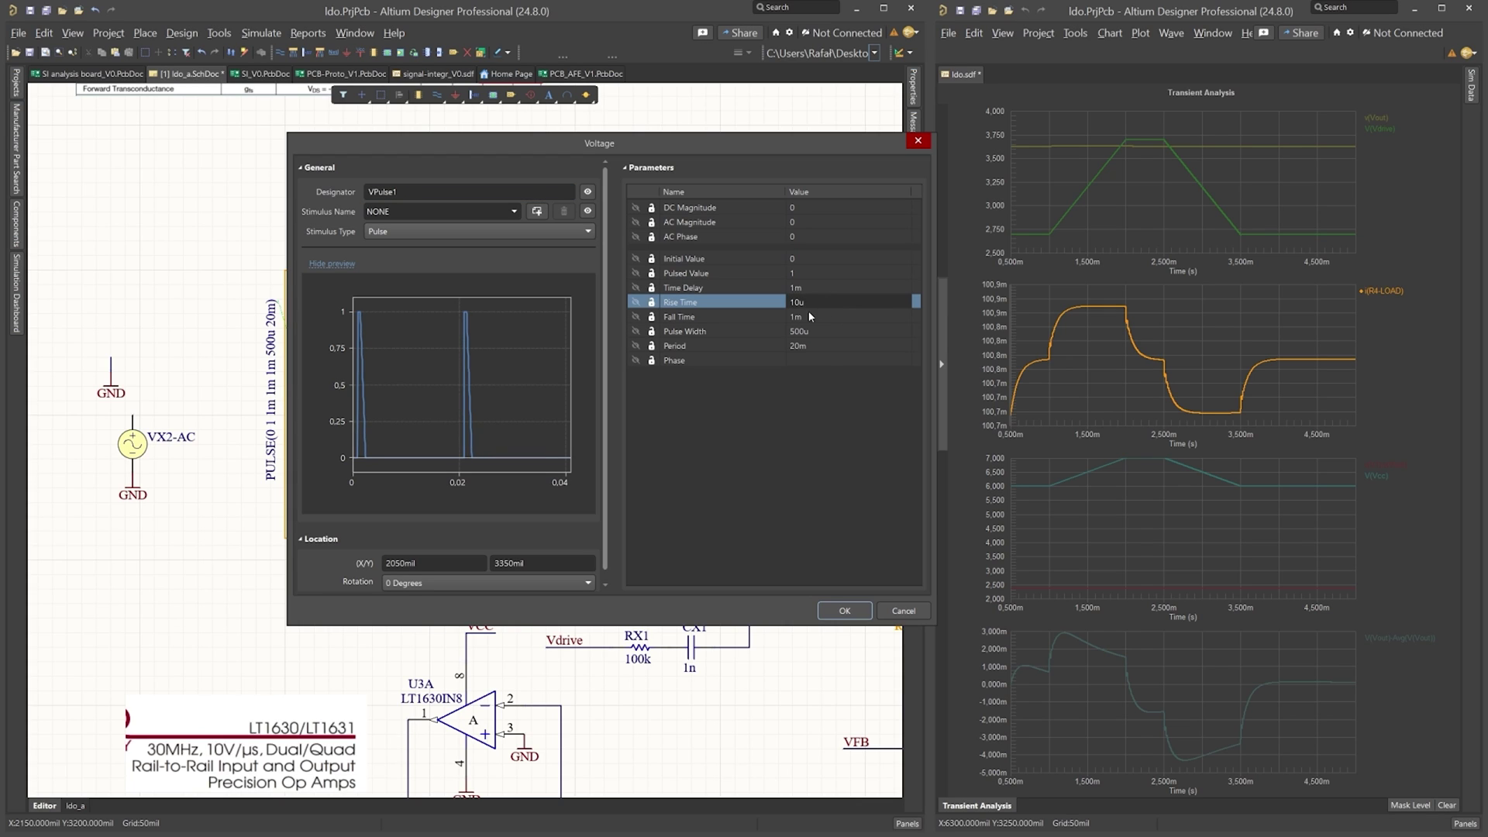
double_click(811, 317)
type("10u")
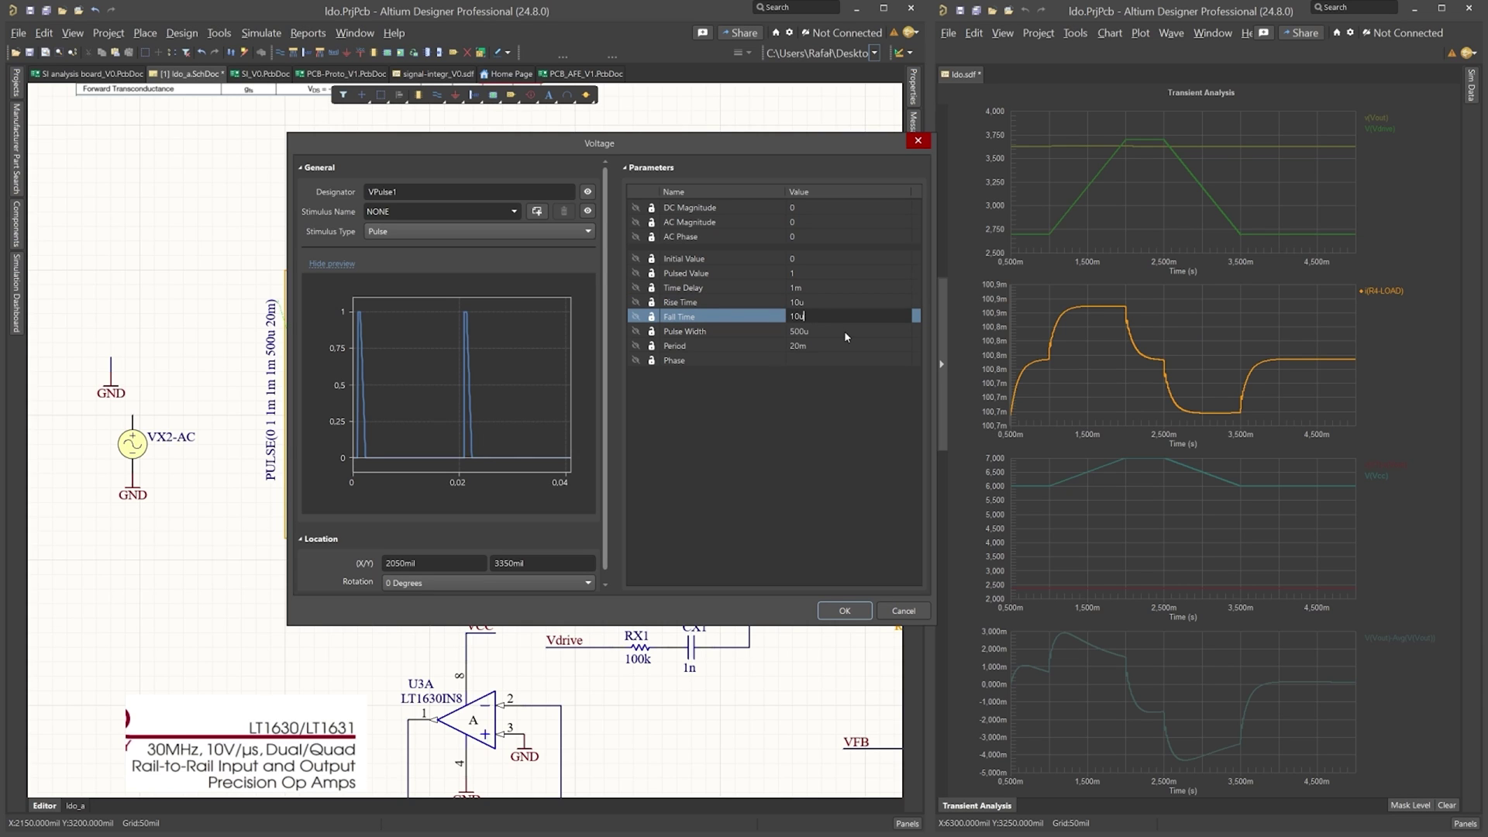
left_click(845, 611)
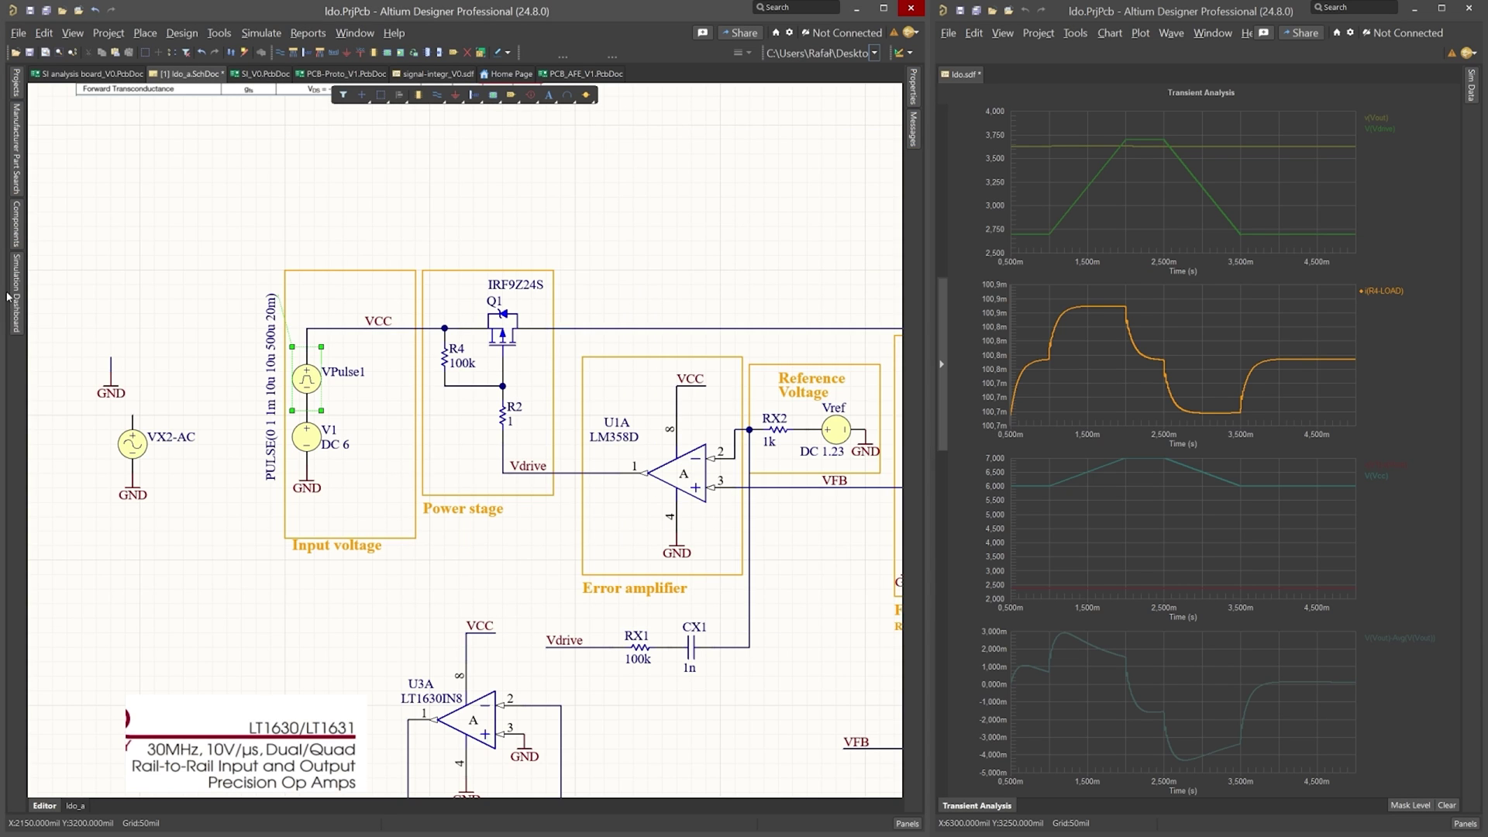
Rerun the transient simulation with the 10u pulse edges, undoing an accidental VPulse1 deletion.
left_click(16, 307)
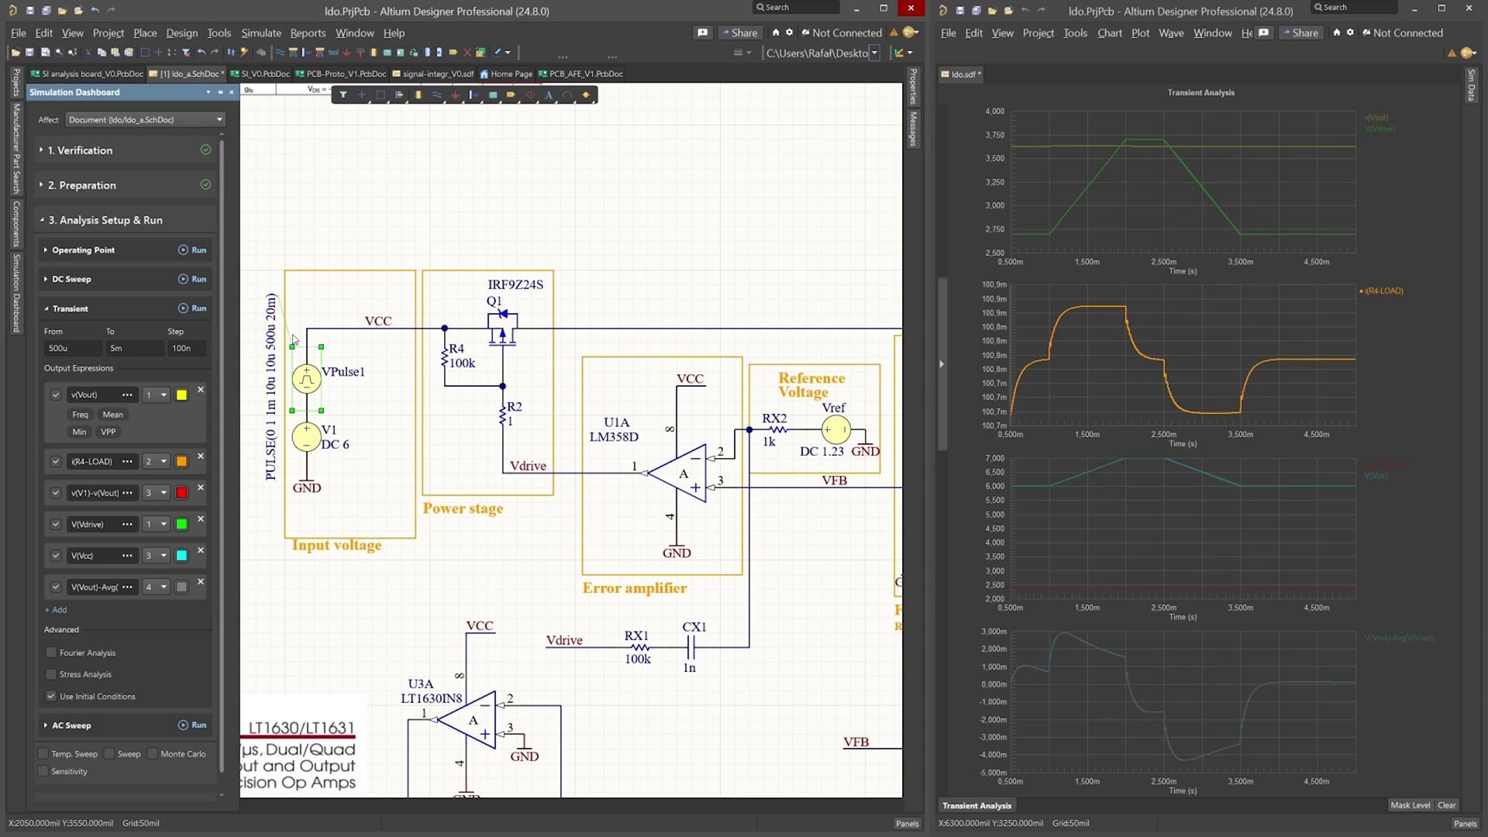
left_click(183, 309)
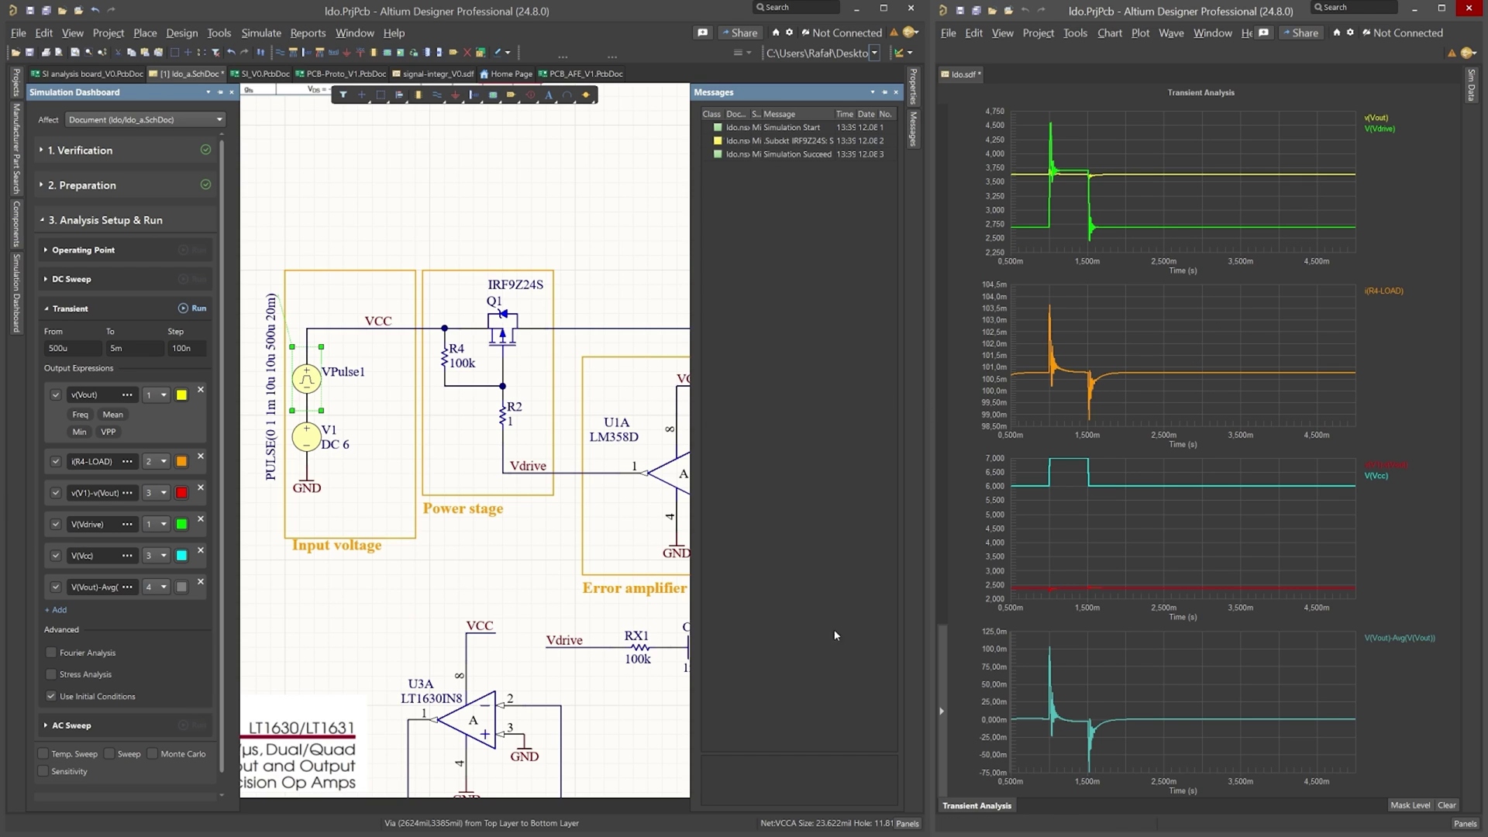
left_click(117, 349)
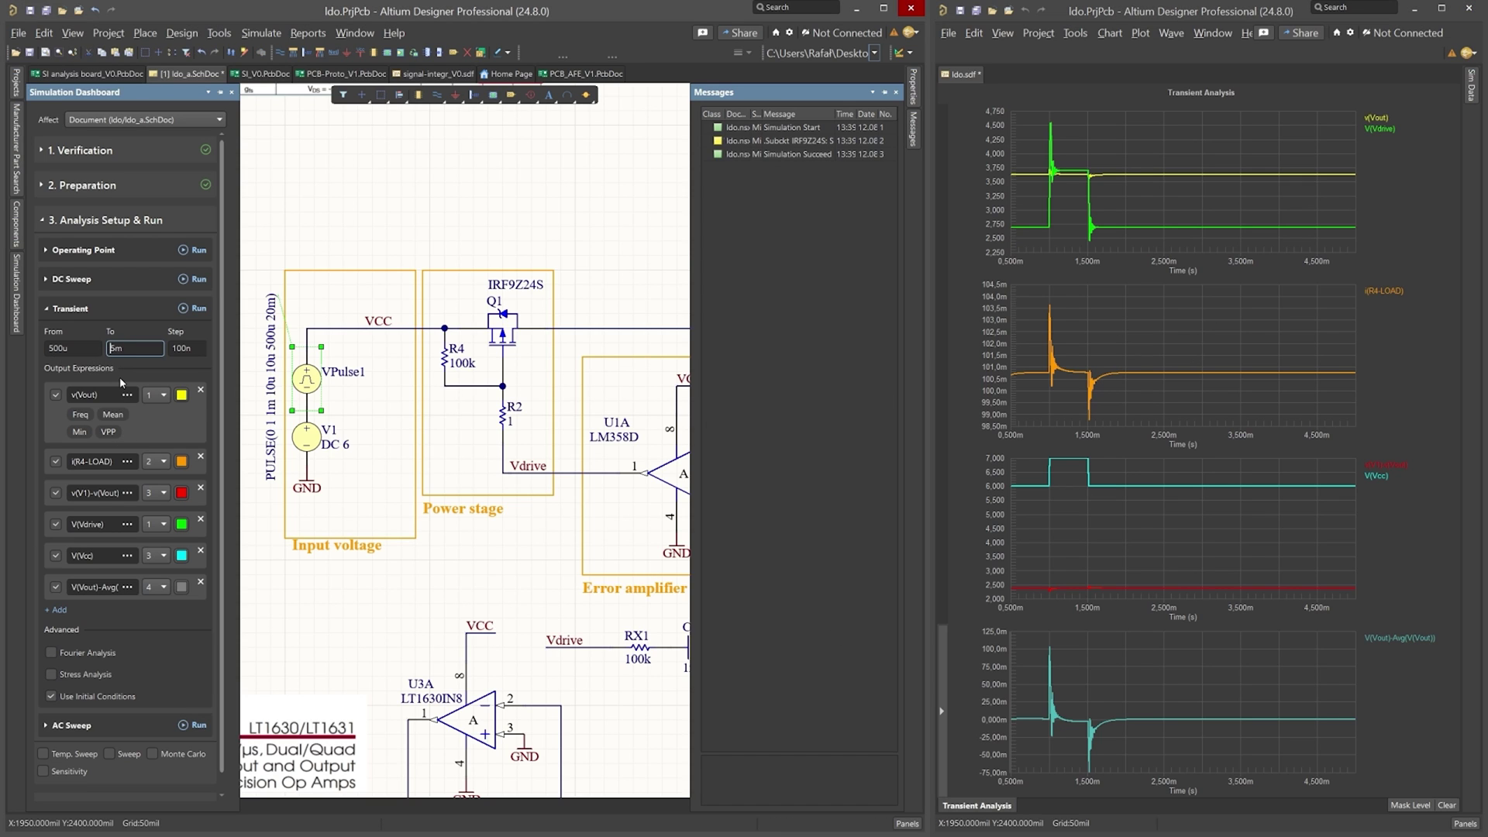
key("Delete")
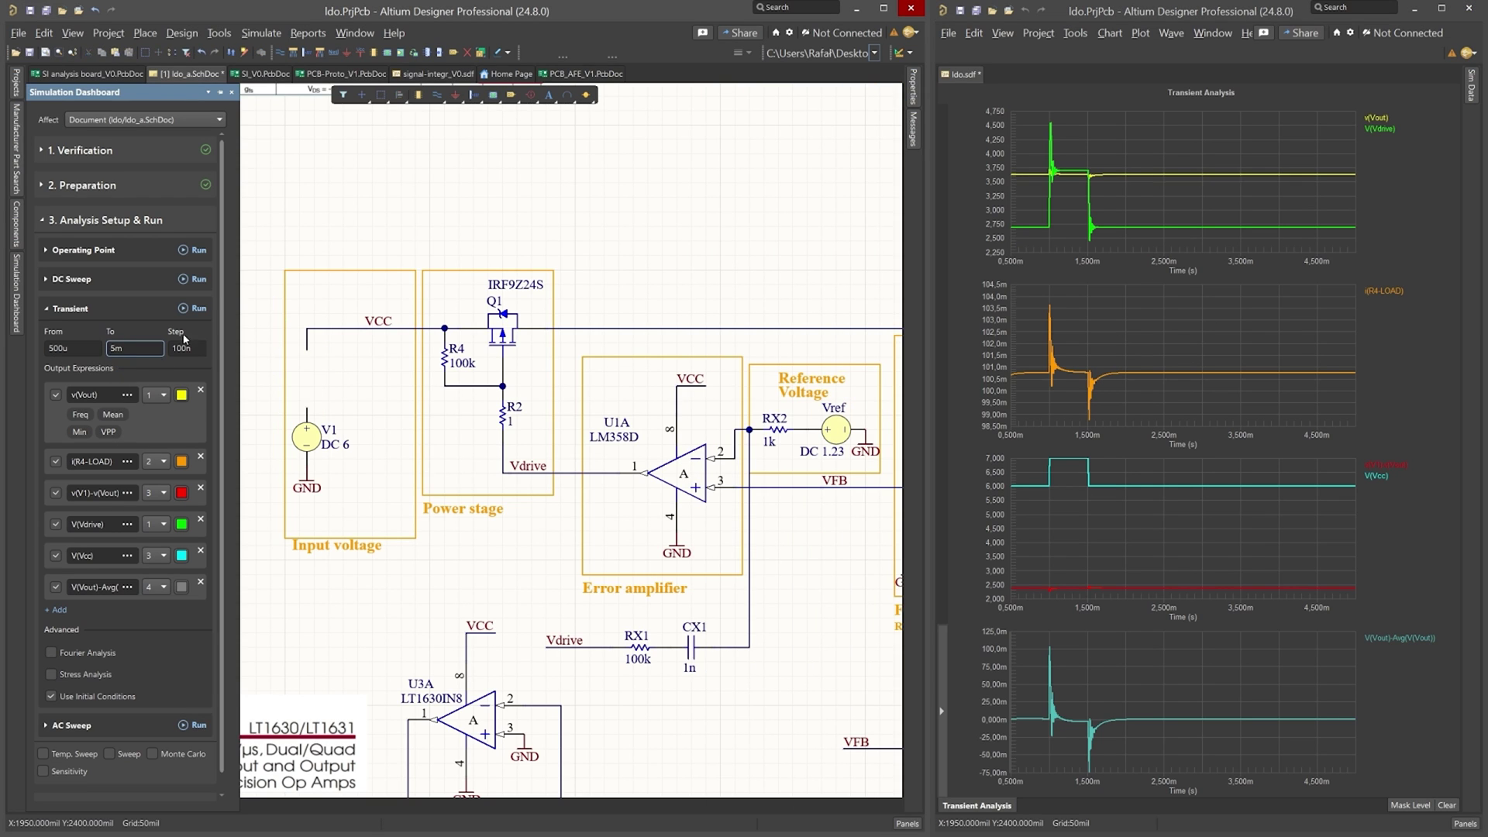
key("ctrl+z")
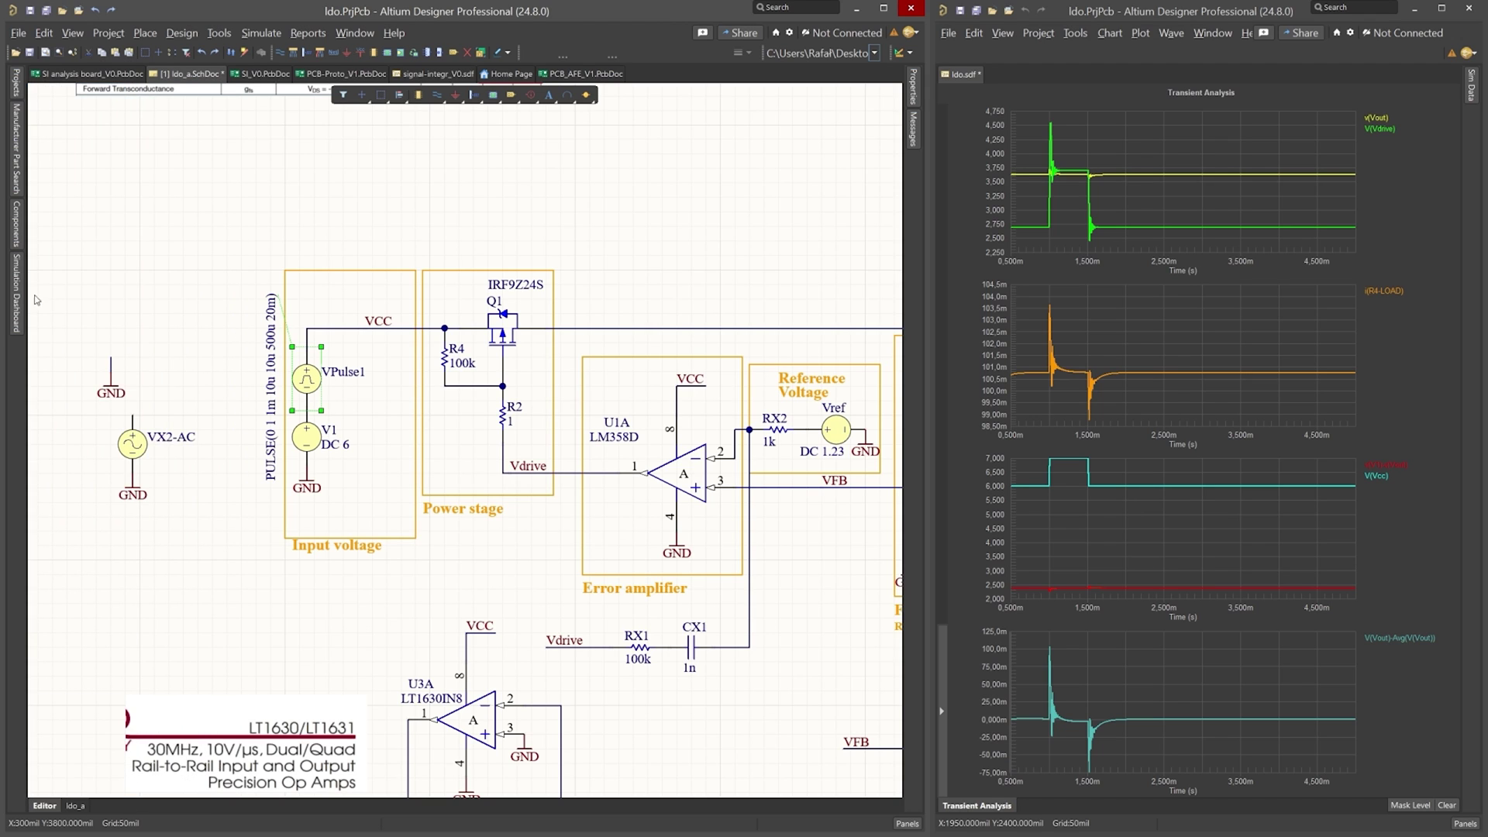
Set the transient end time back to 3m and rerun the simulation.
mouse_move(17, 297)
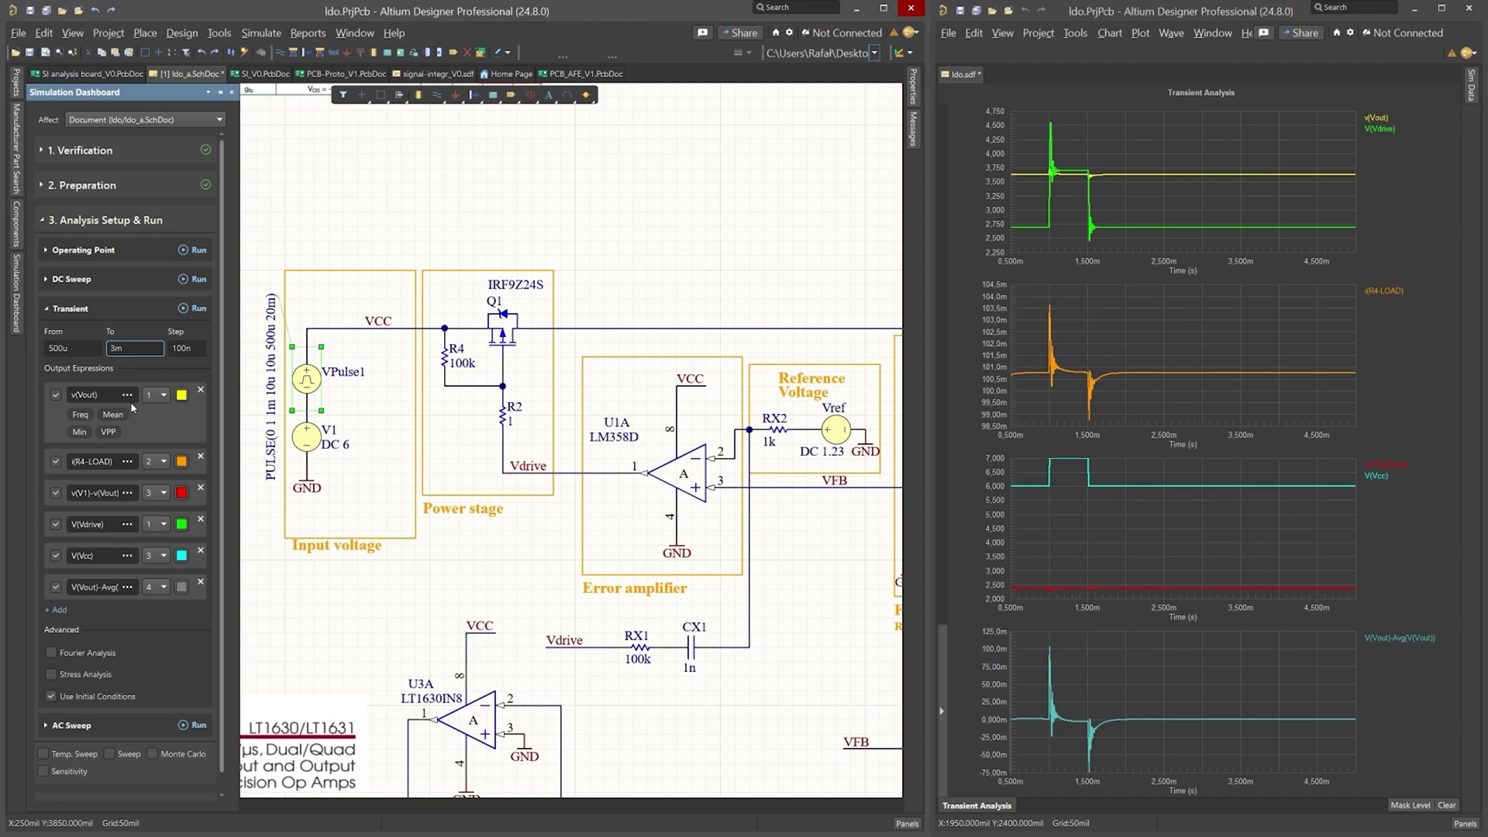
key("ctrl+a")
left_click(193, 309)
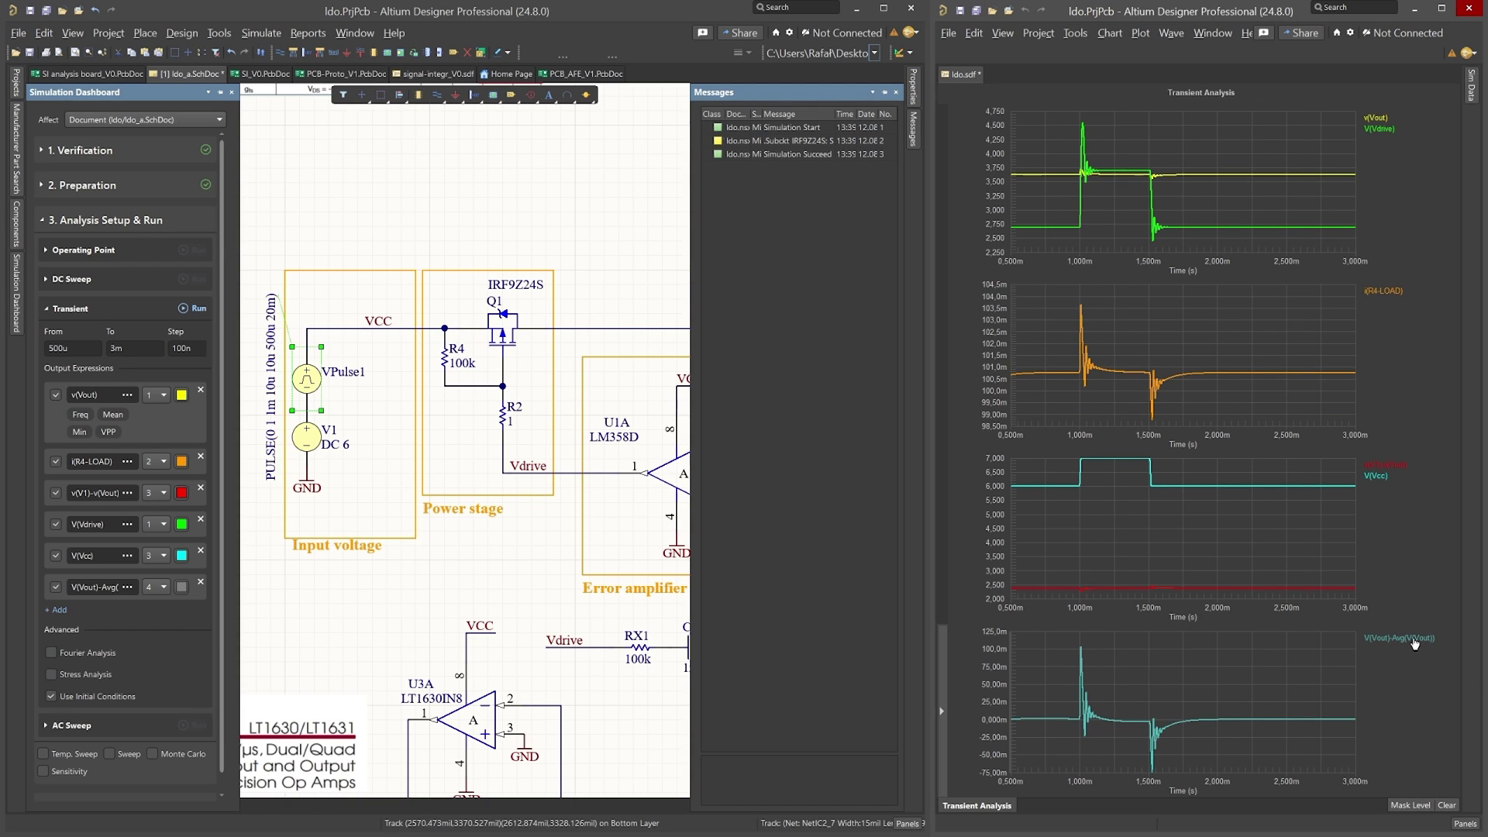
left_click(1415, 642)
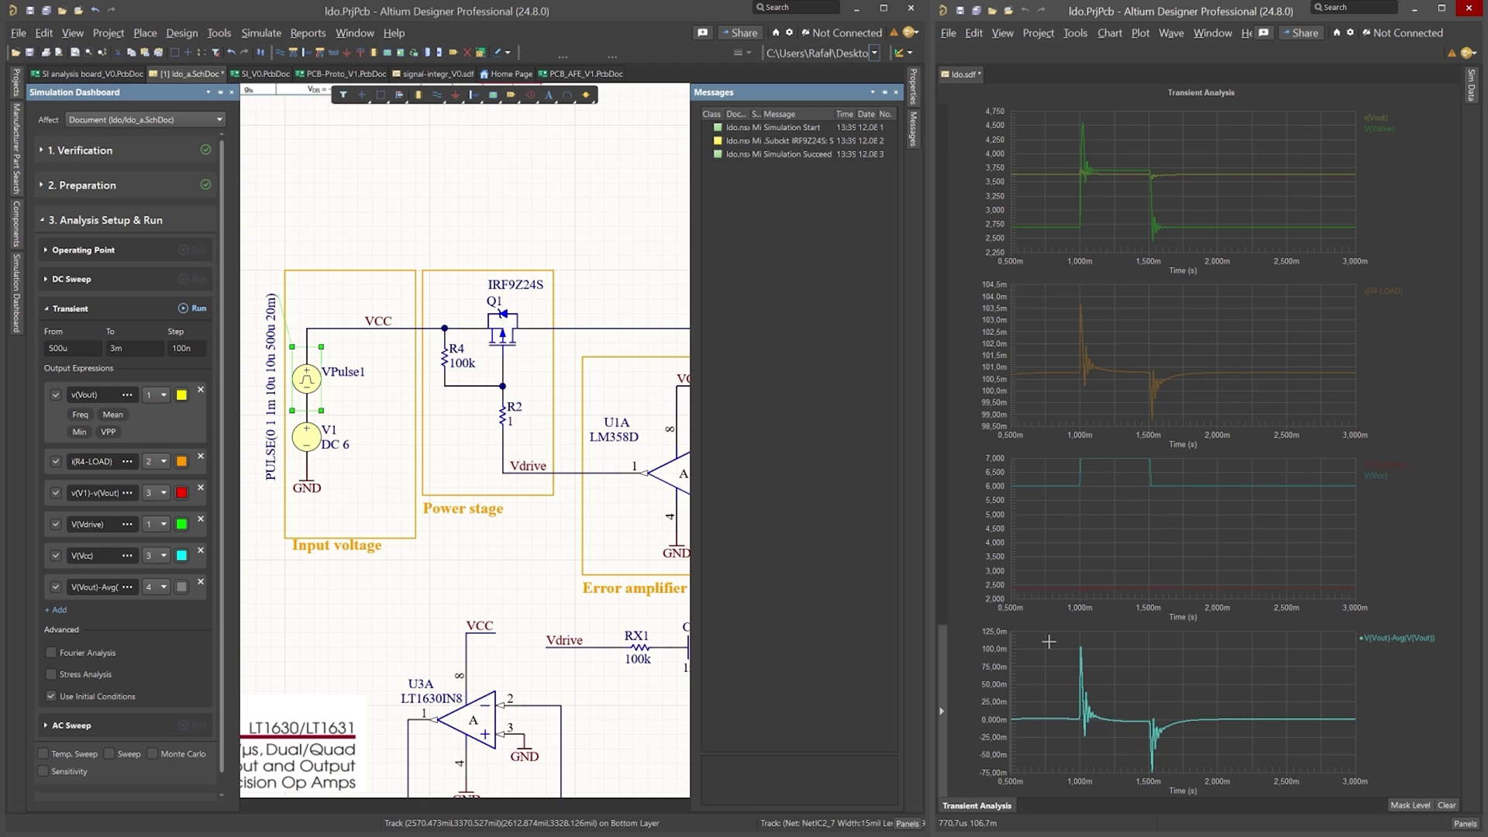
left_click(1087, 471)
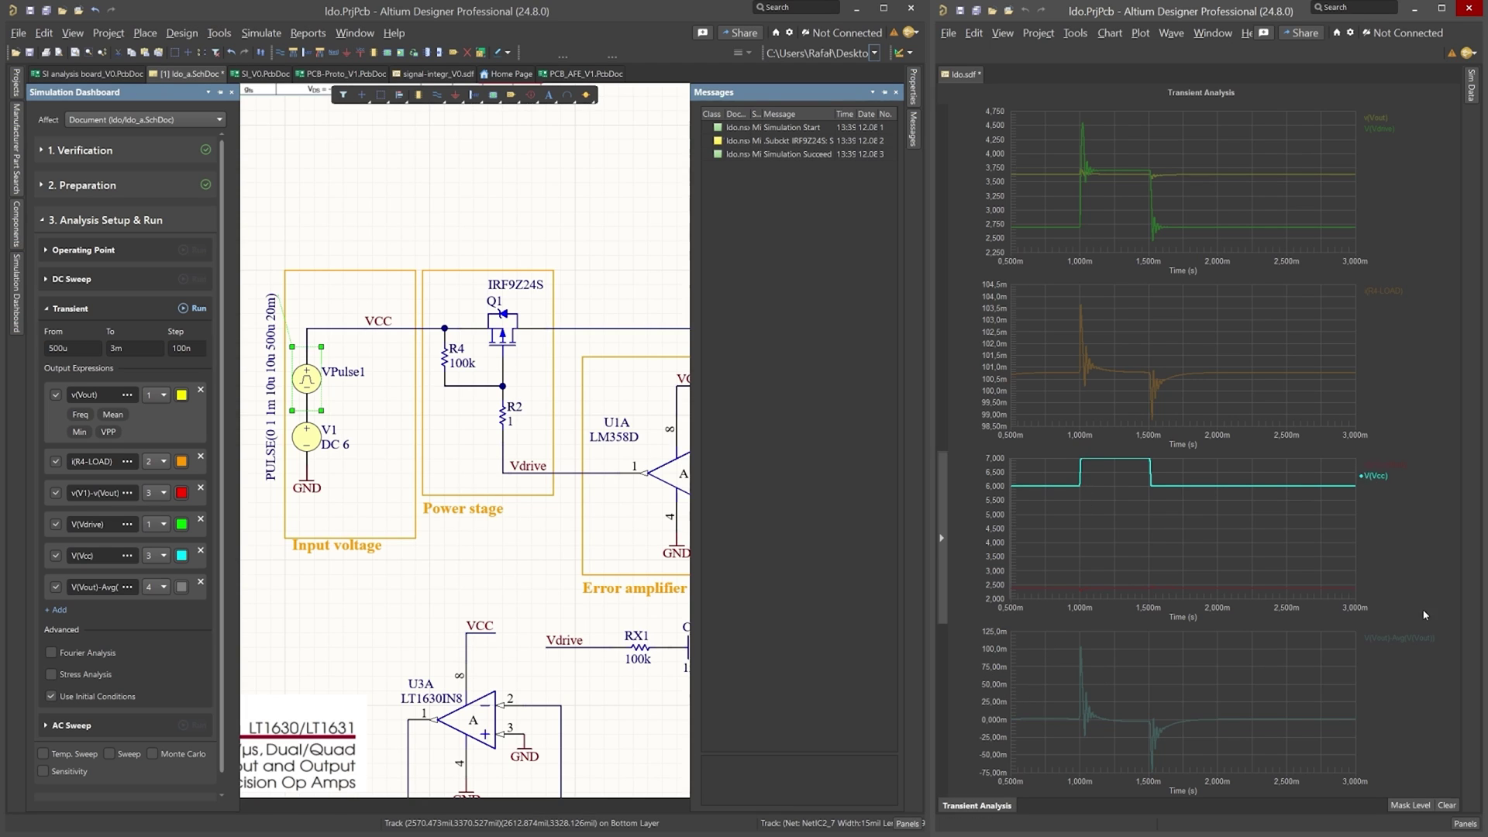
left_click(1074, 659)
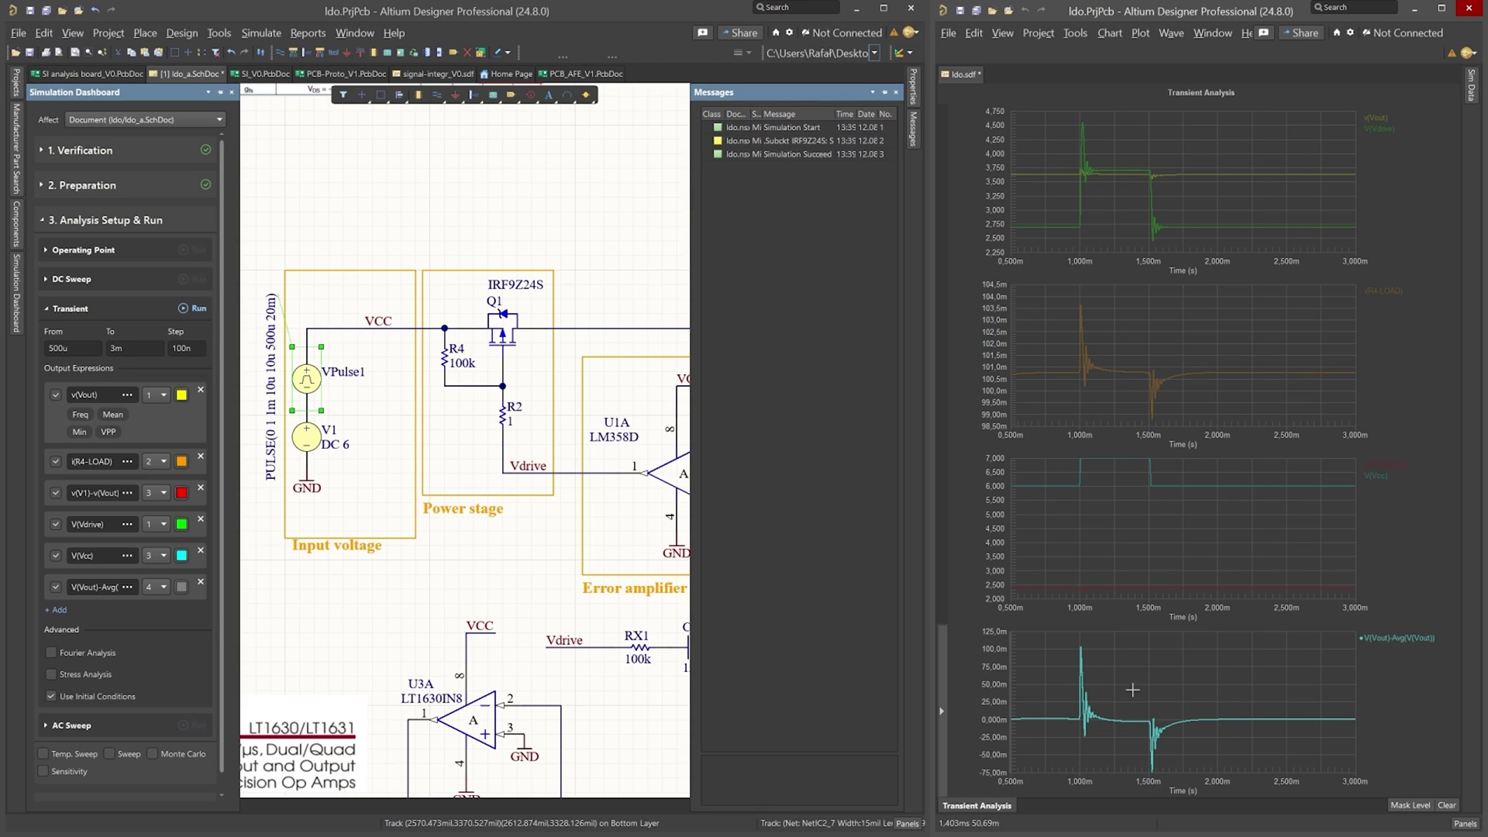
right_click(1181, 545)
left_click(1136, 551)
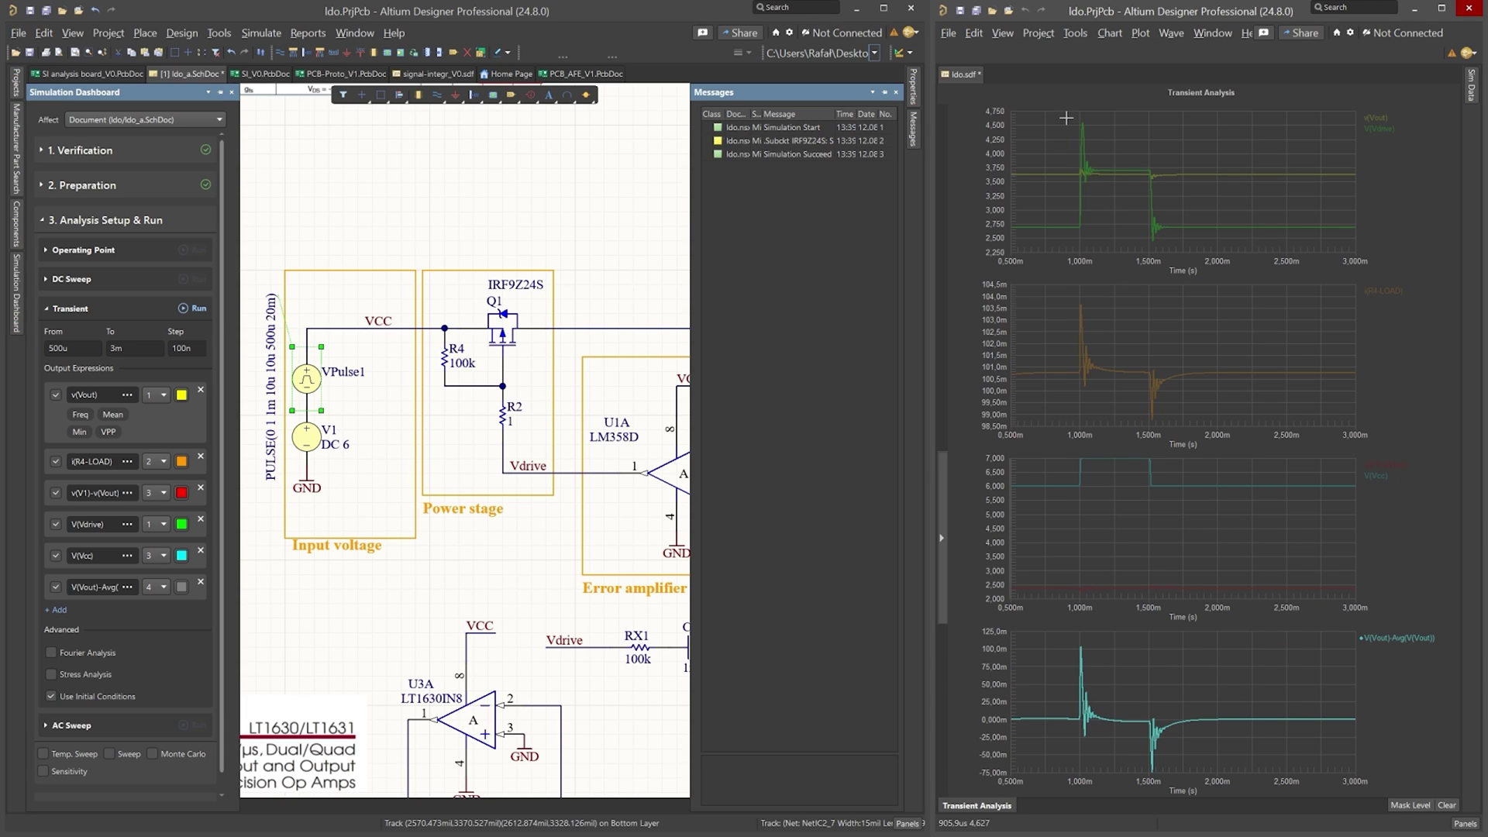
Refit the transient plots, then zoom on the 1 ms step to see Vout overshoot near 4.5 V.
left_click_drag(1067, 117, 1097, 231)
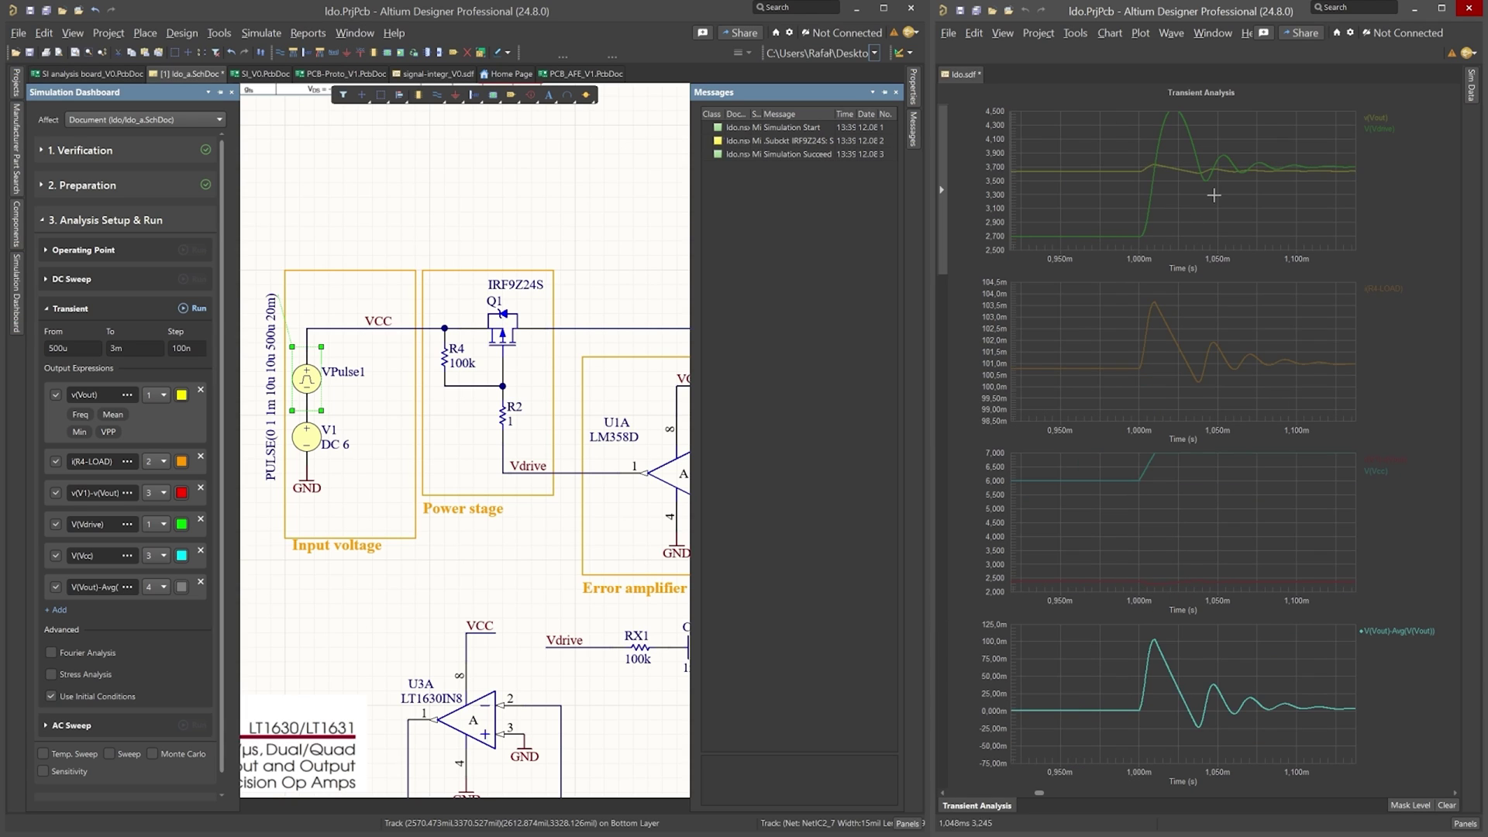
right_click(1214, 196)
left_click(1272, 331)
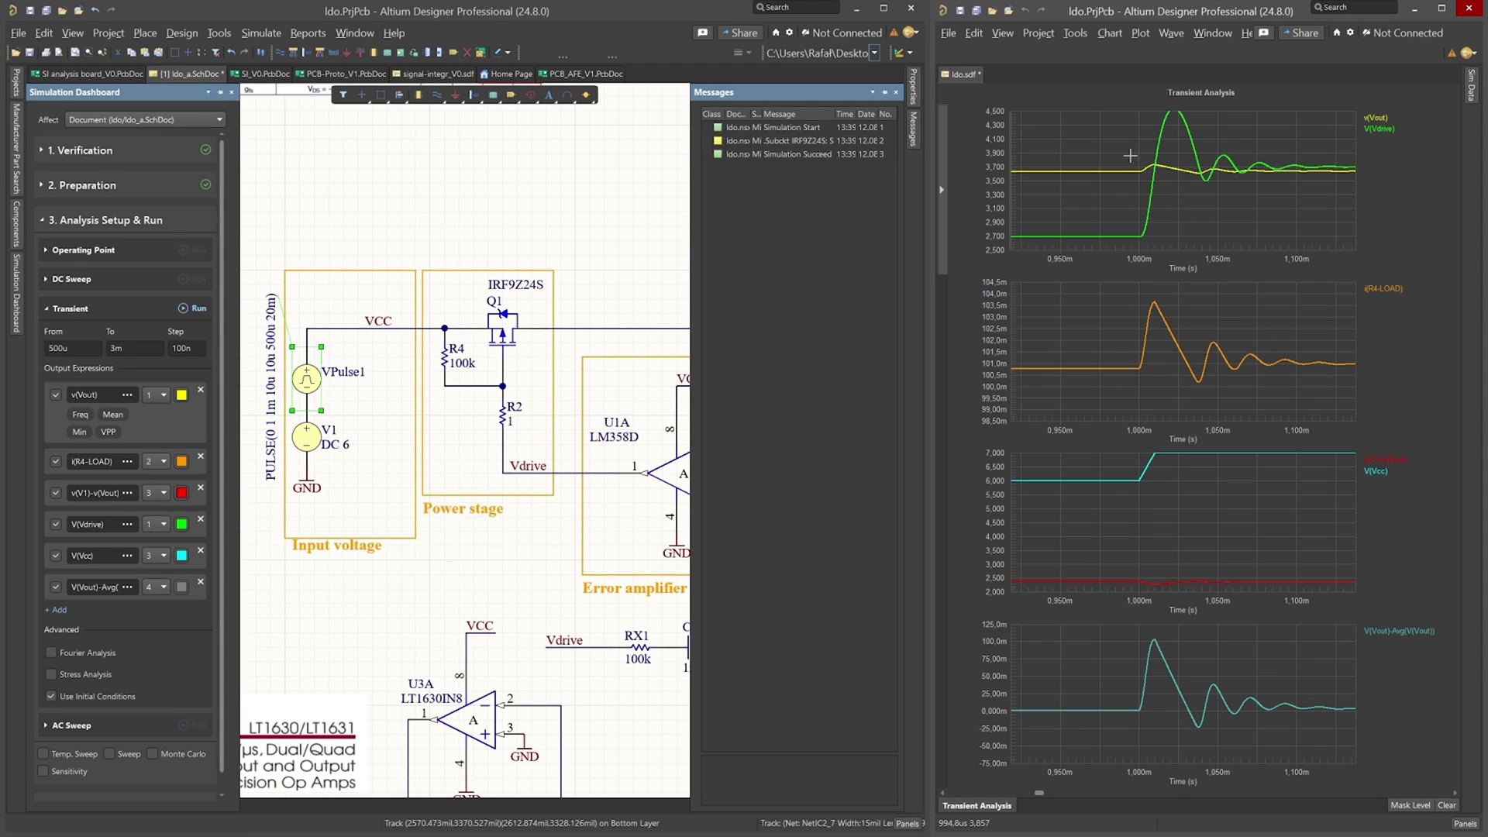
right_click(1117, 153)
left_click(1155, 225)
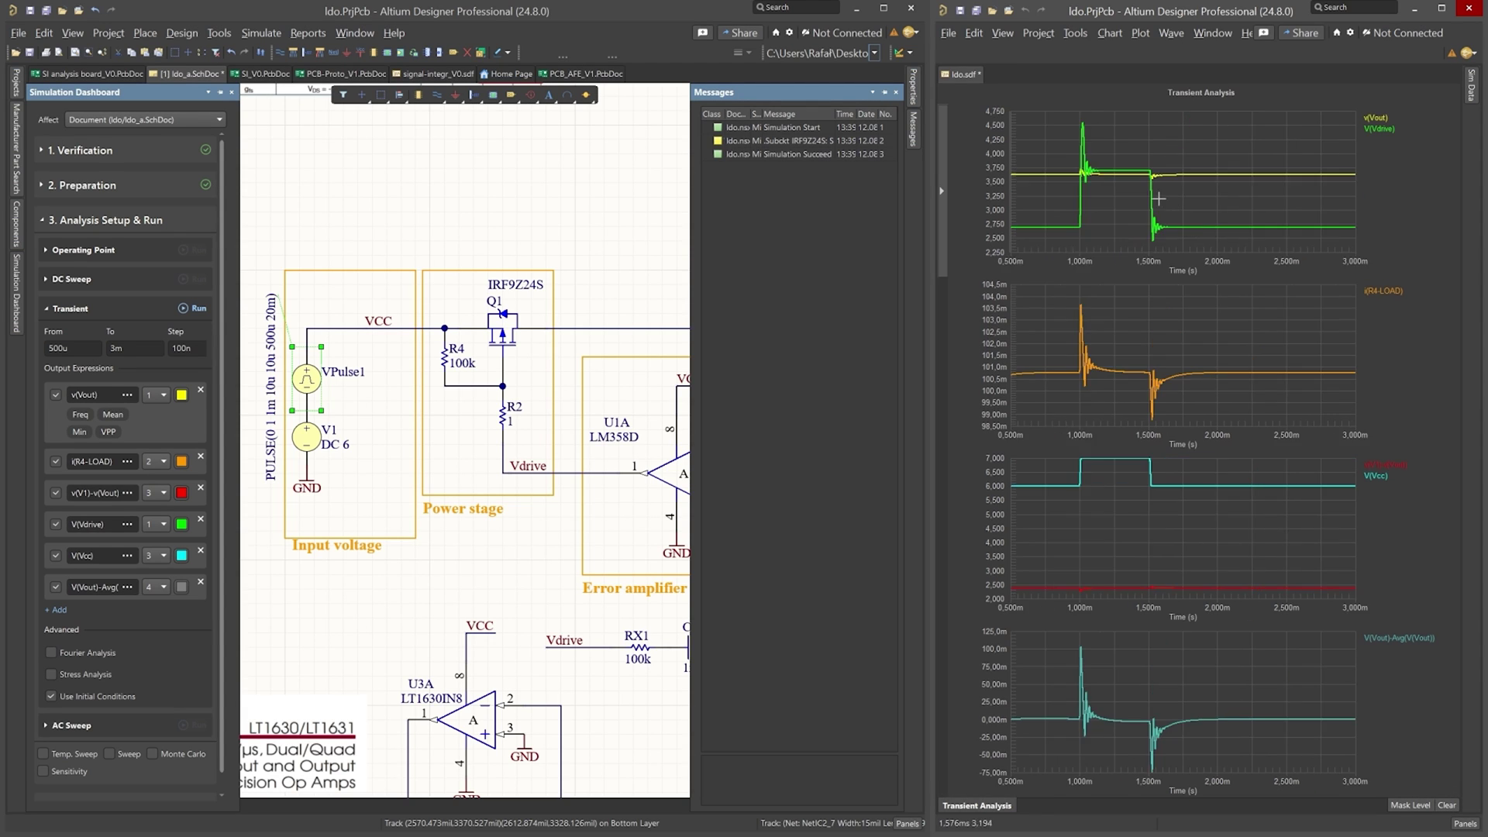
left_click_drag(1057, 115, 1119, 244)
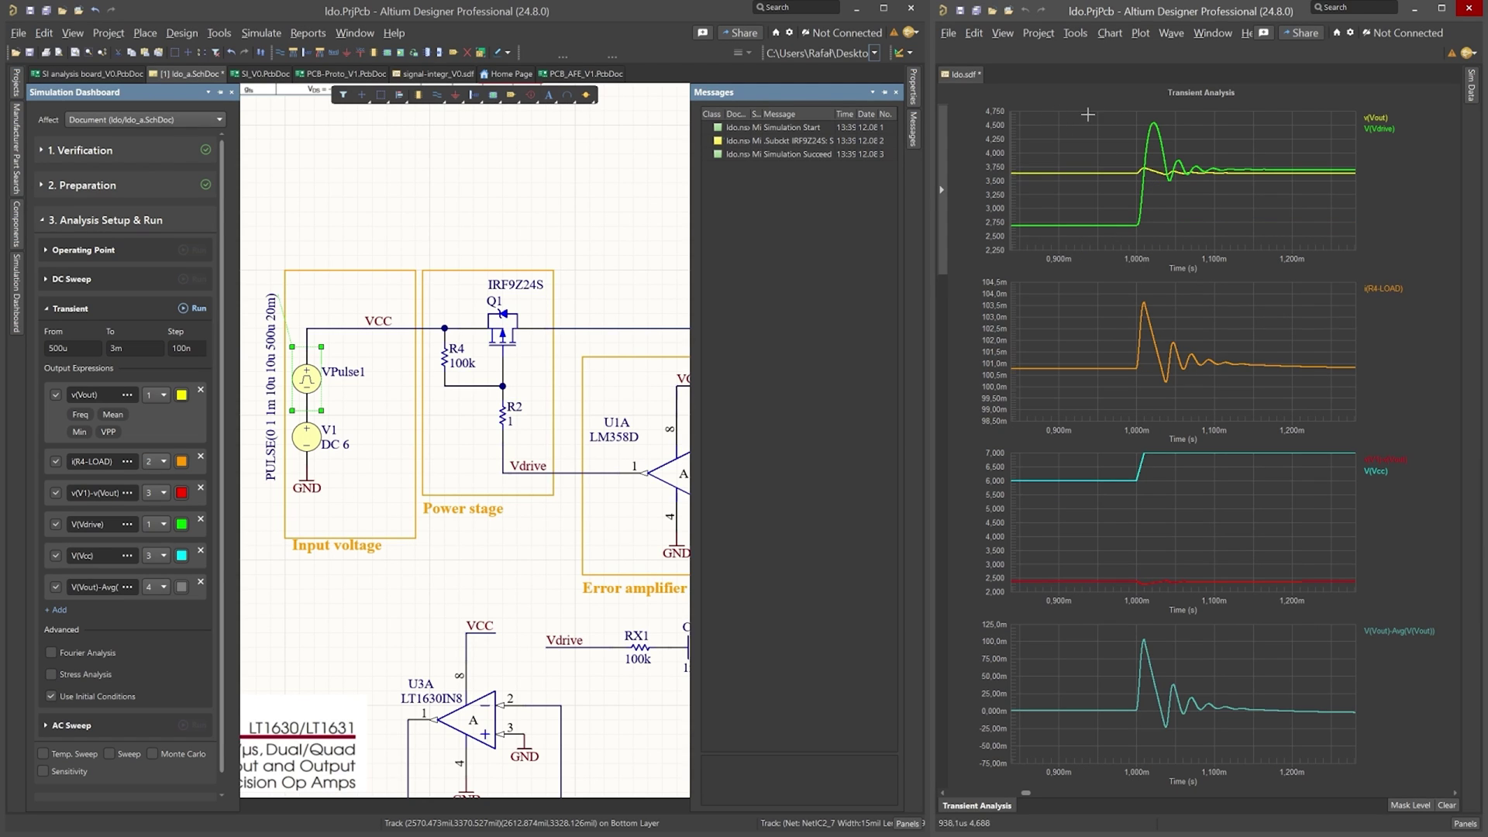
left_click_drag(1090, 118, 1222, 234)
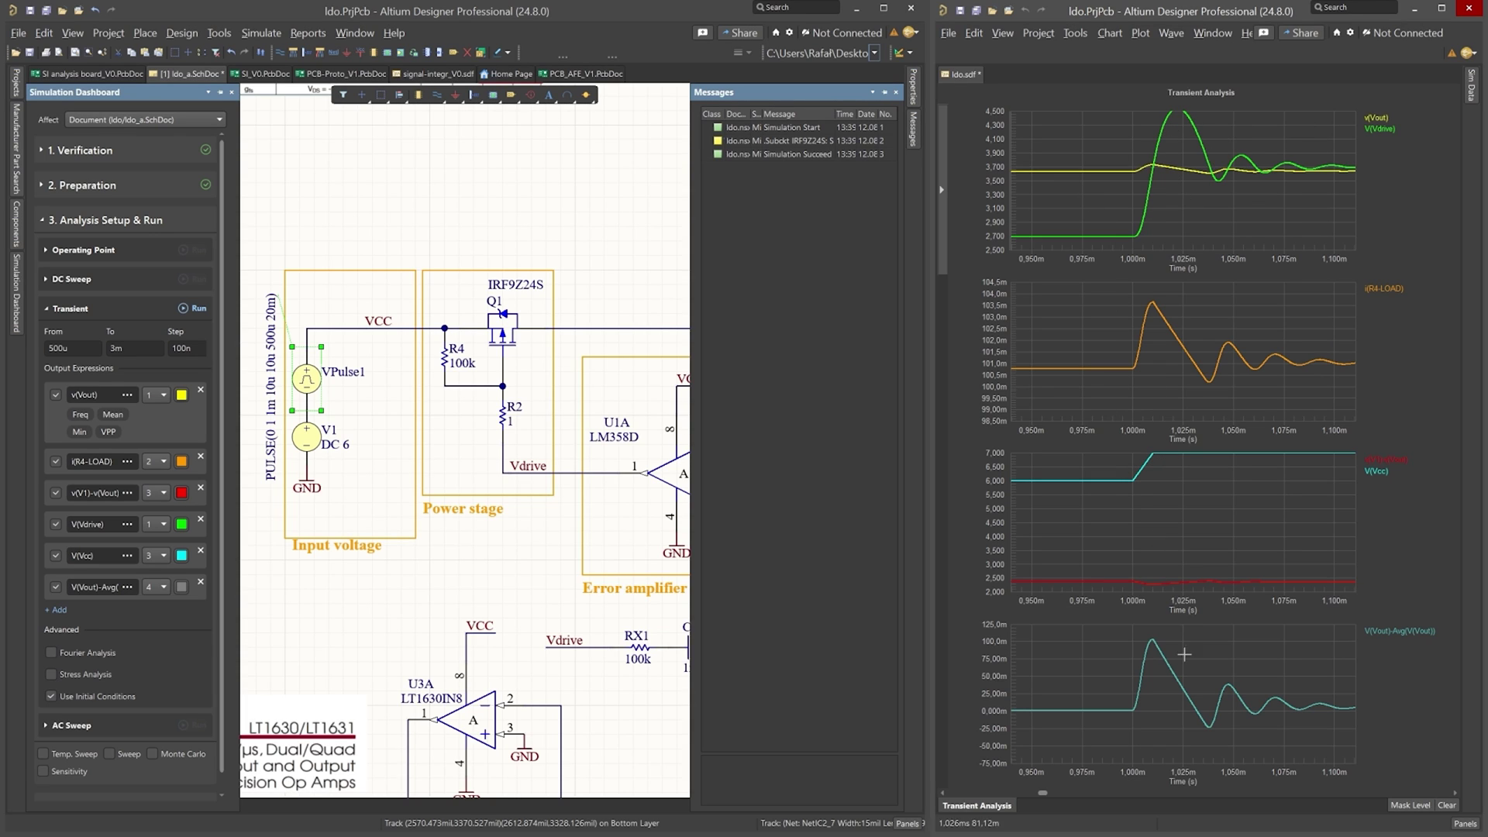
Refit the plots, then set VPulse1's Rise Time and Fall Time both to 1u.
right_click(1103, 204)
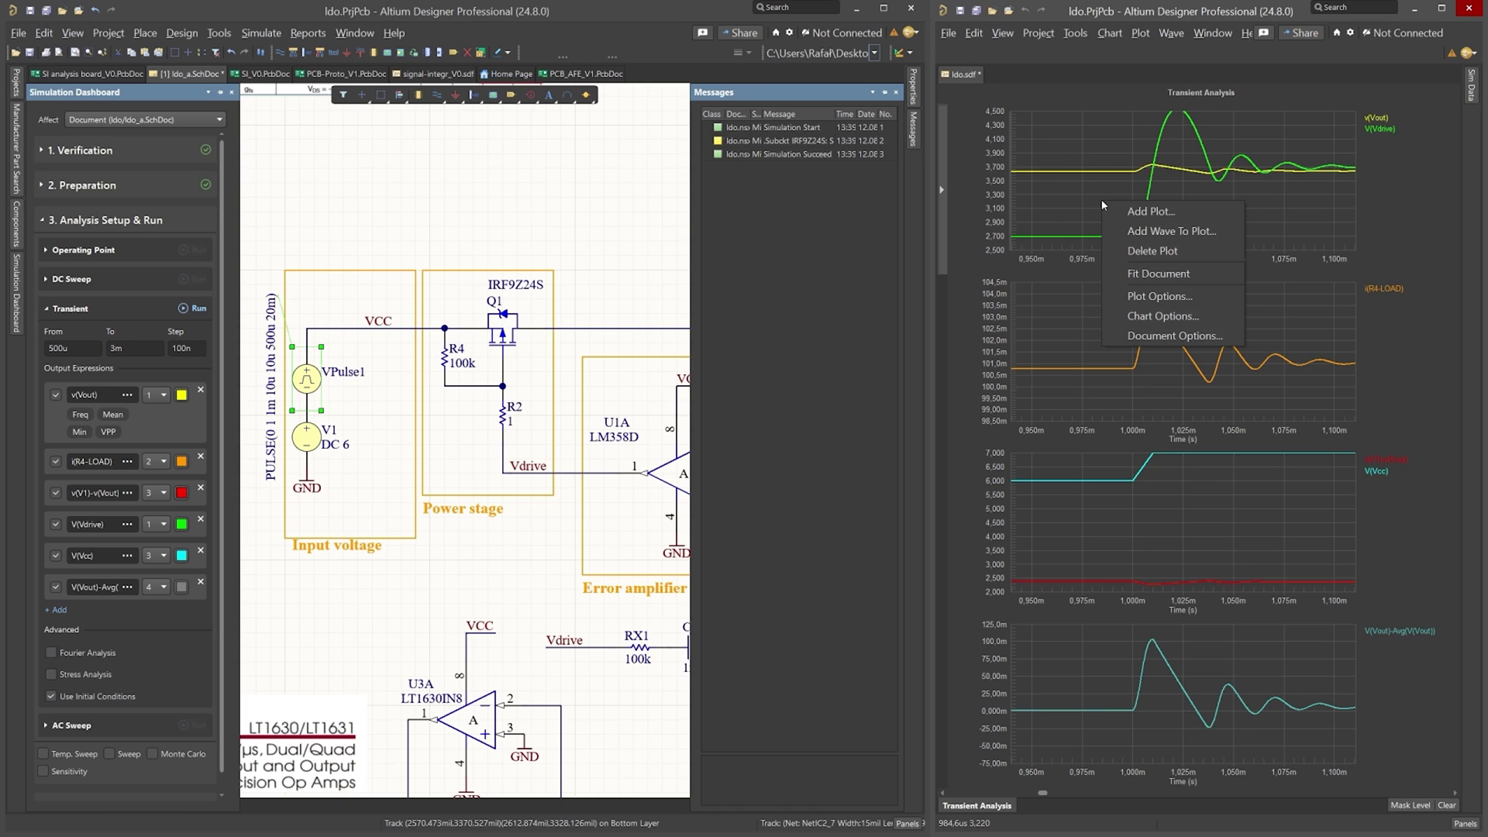
left_click(1148, 273)
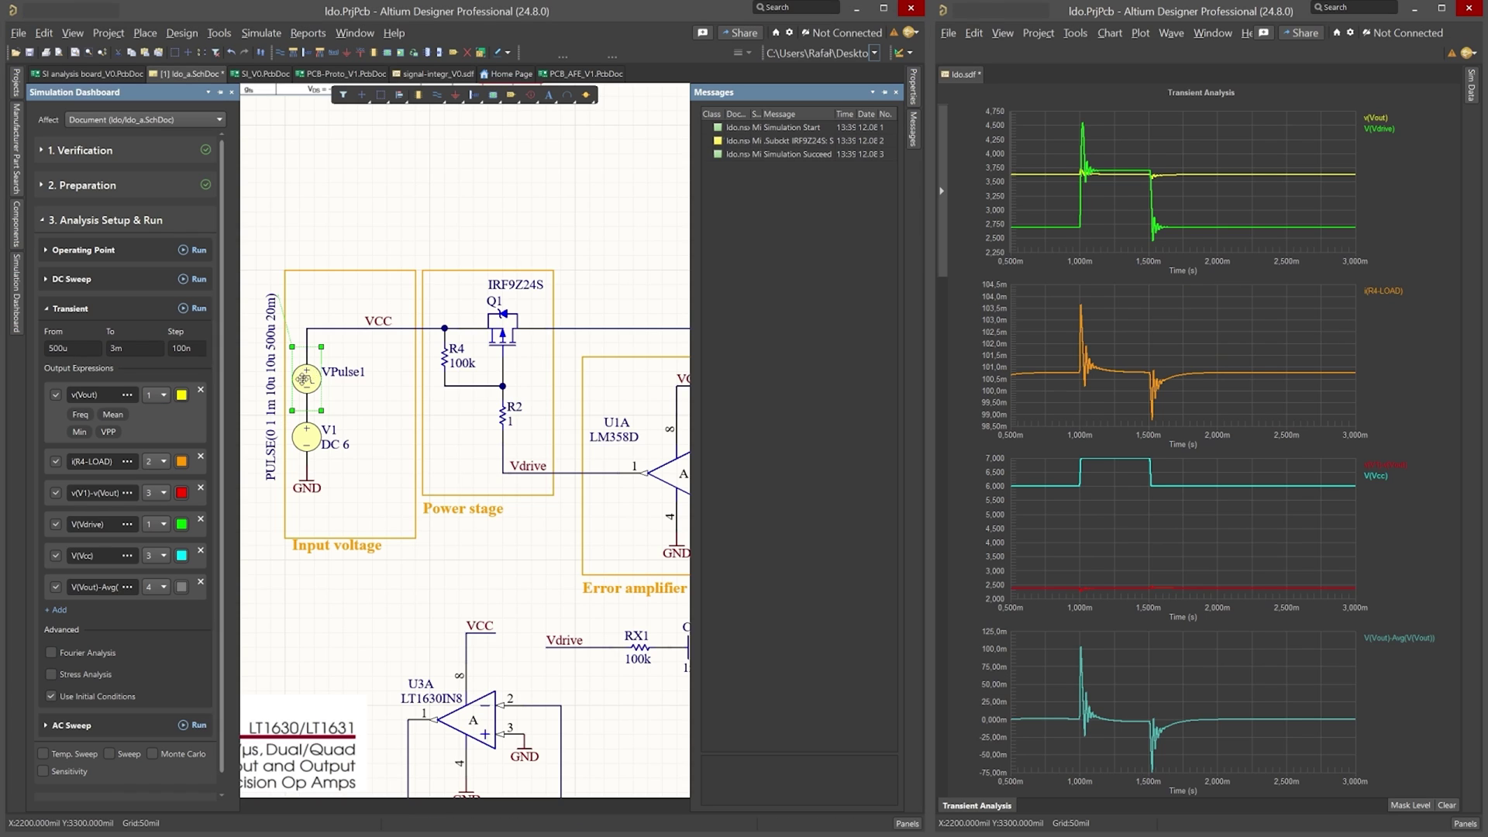
double_click(308, 377)
left_click(833, 302)
type("1u")
left_click(810, 316)
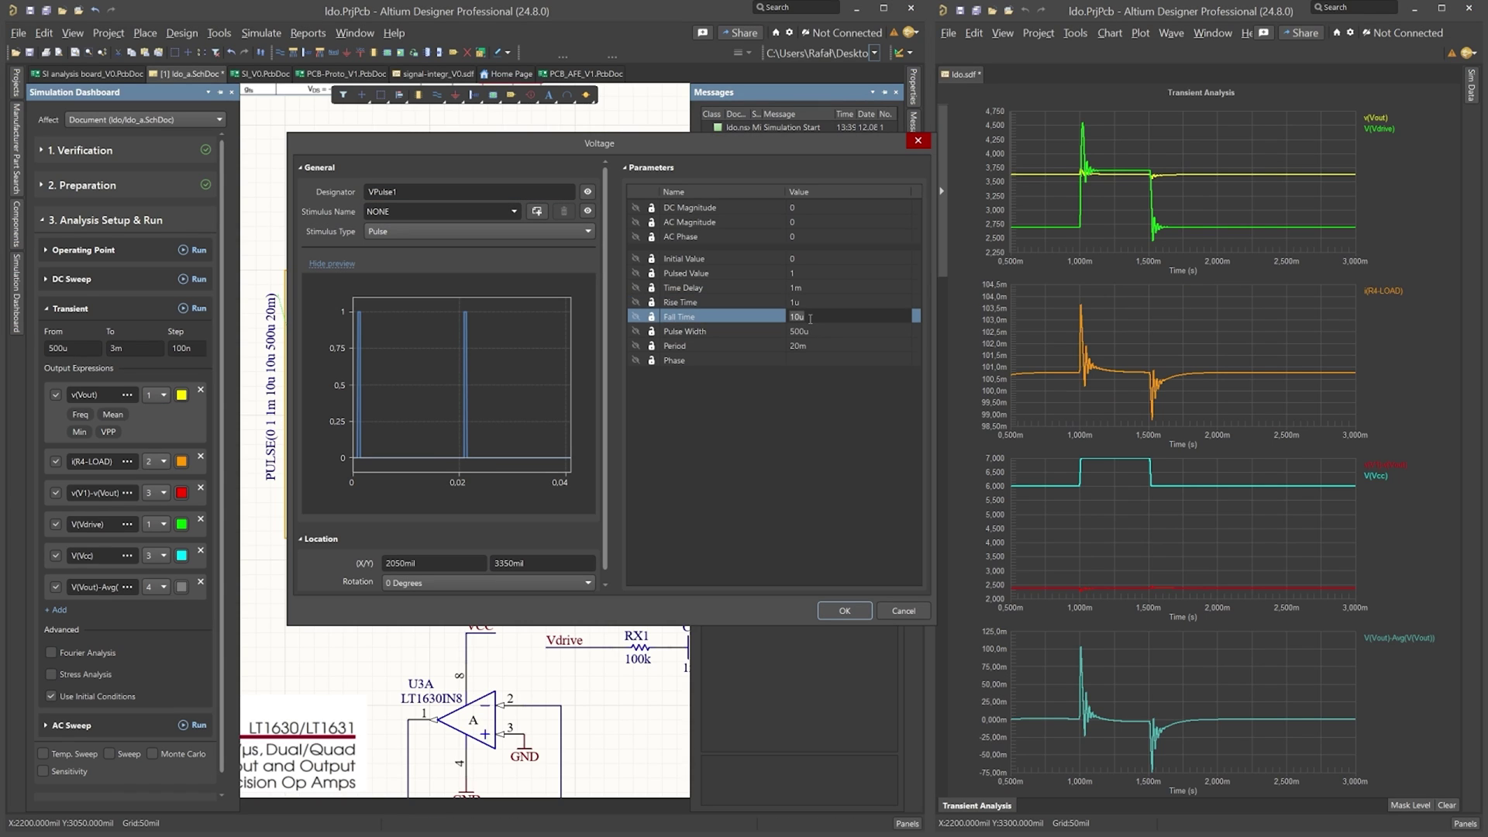
type("1u")
left_click(845, 611)
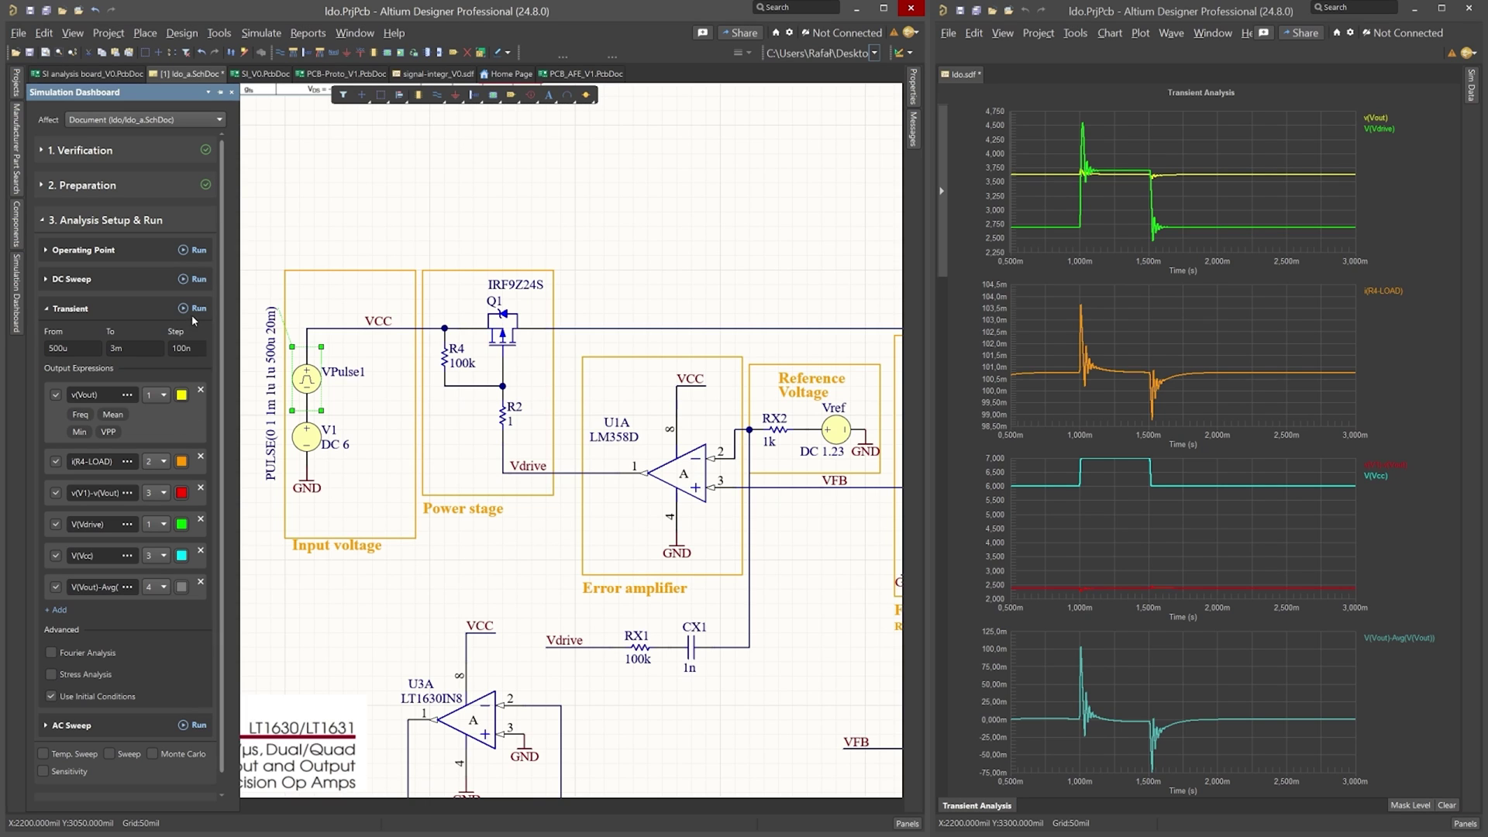
Rerun the transient with 1u edges and zoom on the 1 ms step showing about 190m Vout spikes.
left_click(183, 312)
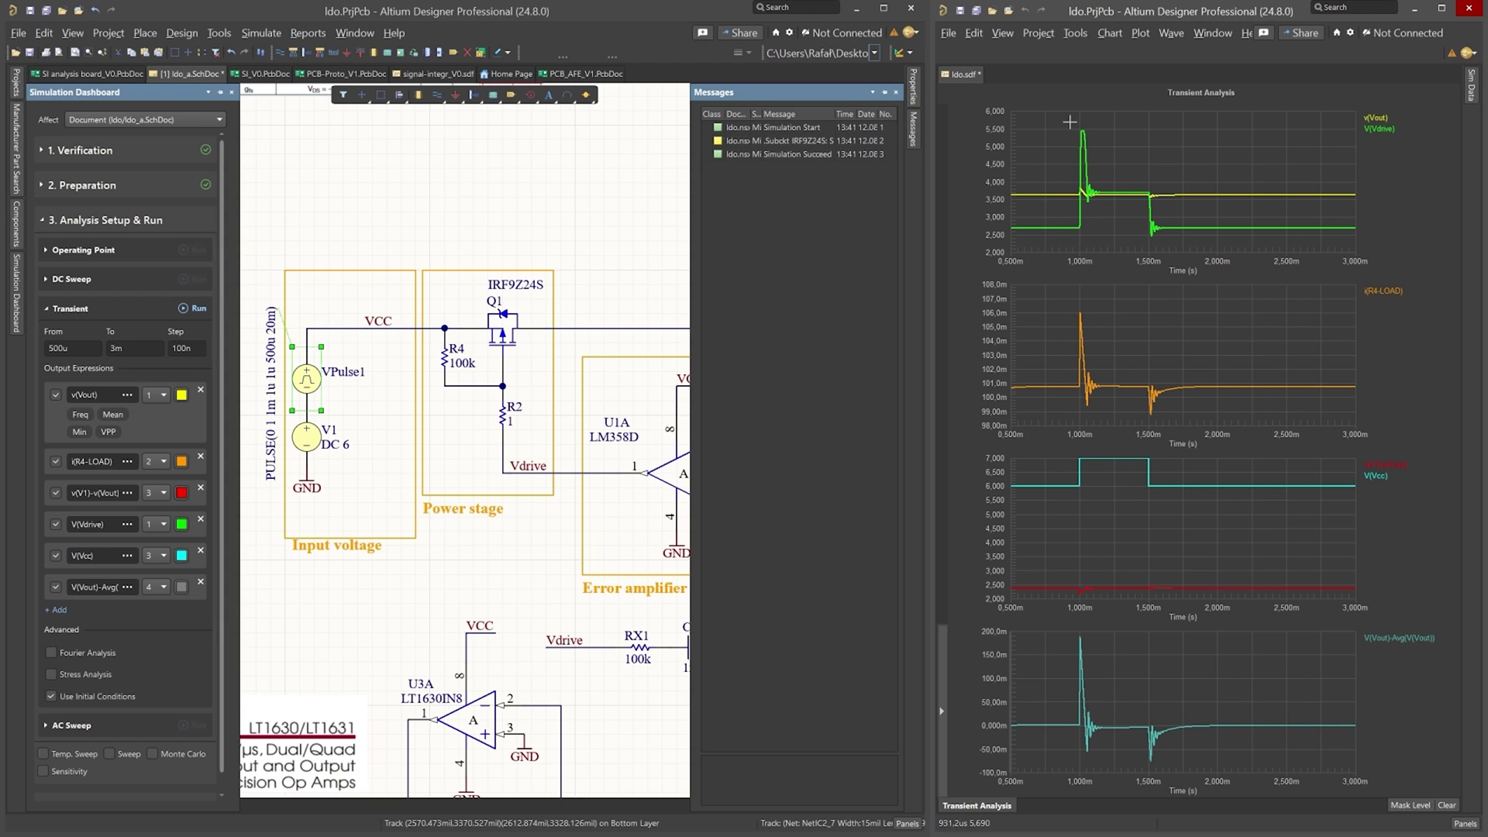
left_click_drag(1073, 125, 1107, 237)
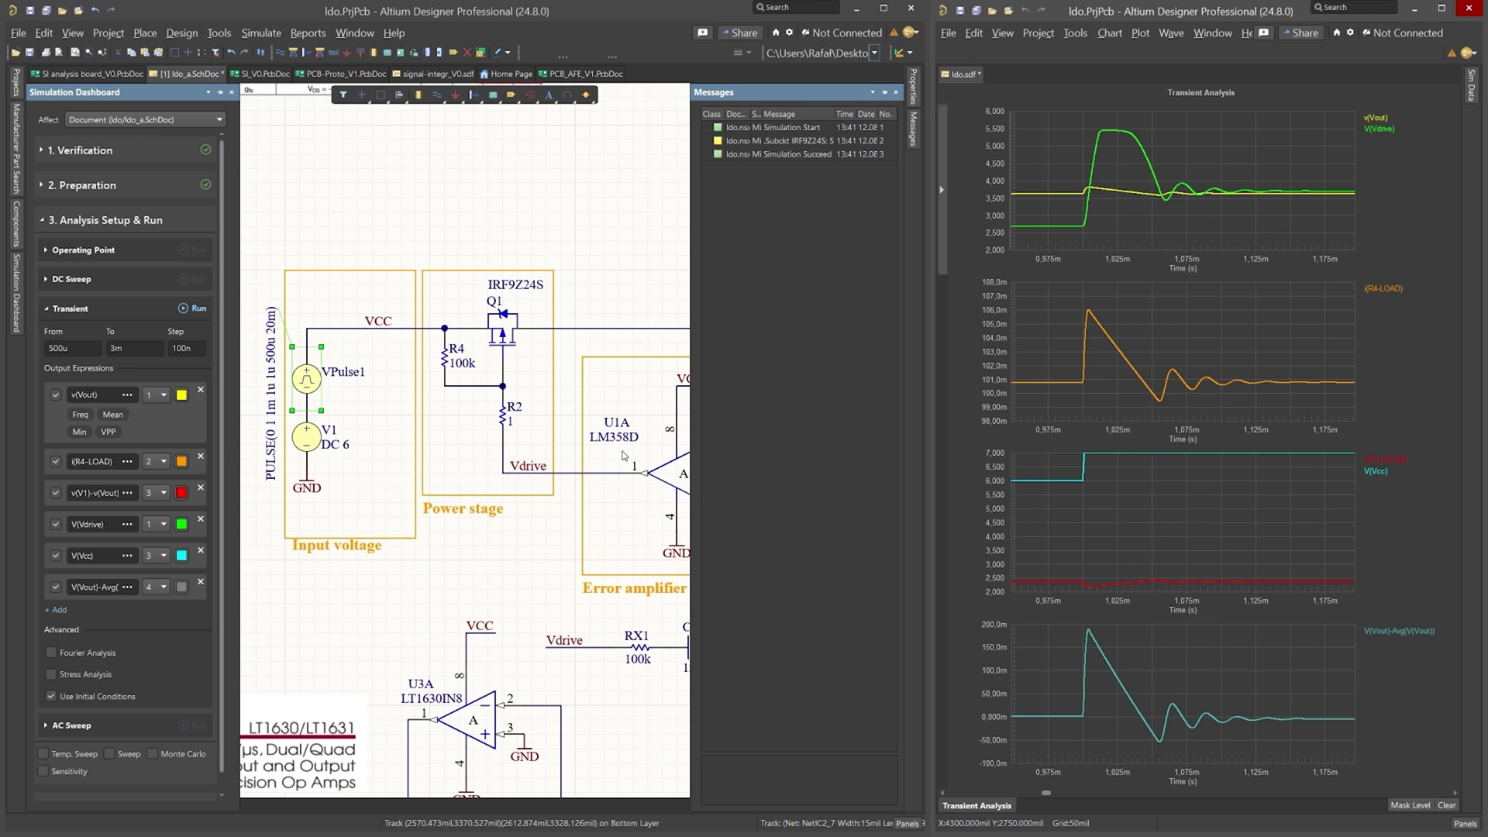
left_click(624, 458)
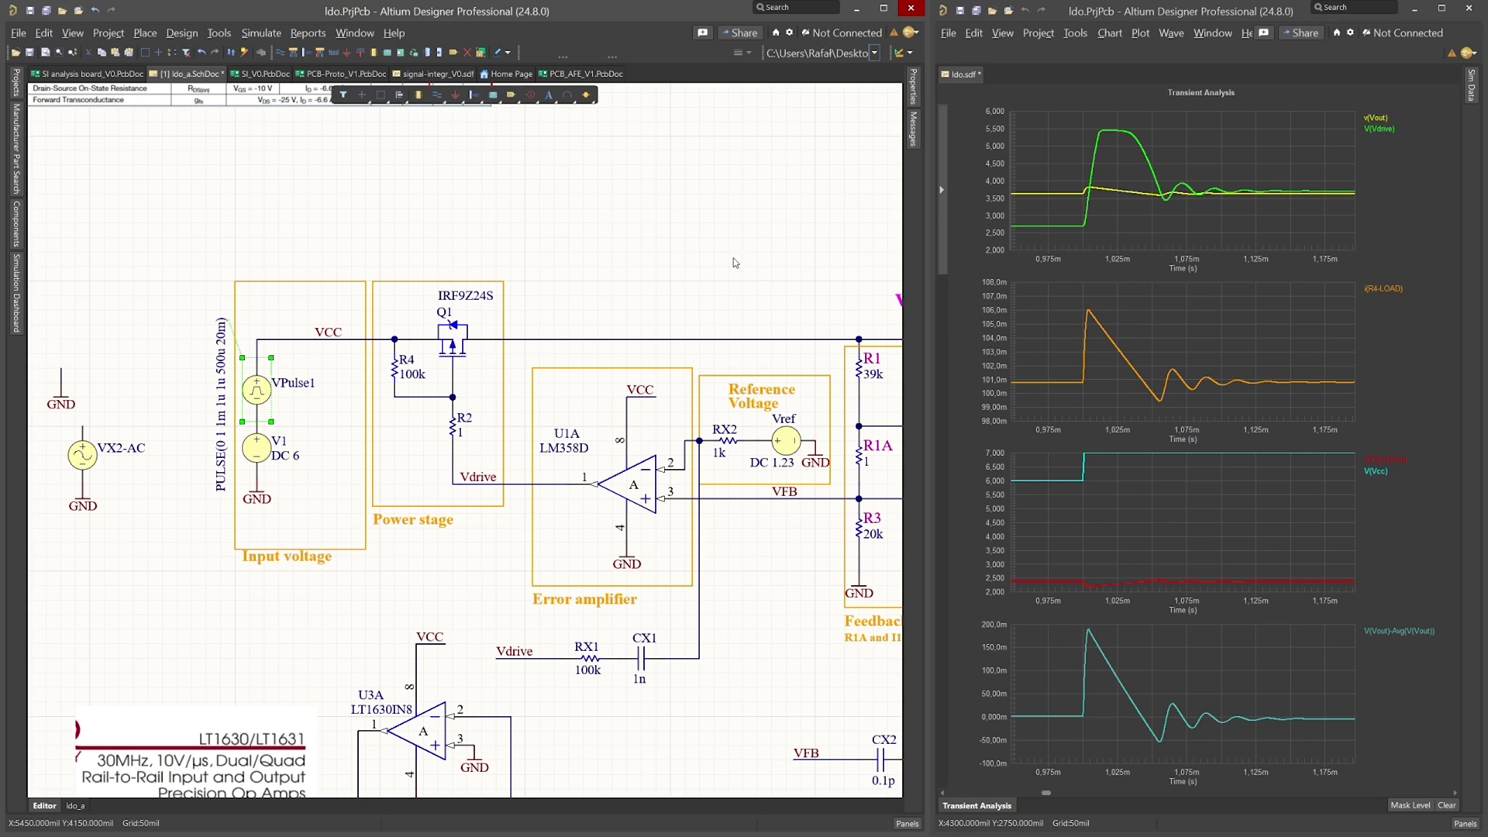
Move LT1630 U3A into the Error amplifier block and relocate LM358D U1A to the lower spot.
left_click_drag(707, 272, 710, 169)
left_click_drag(647, 382, 727, 133)
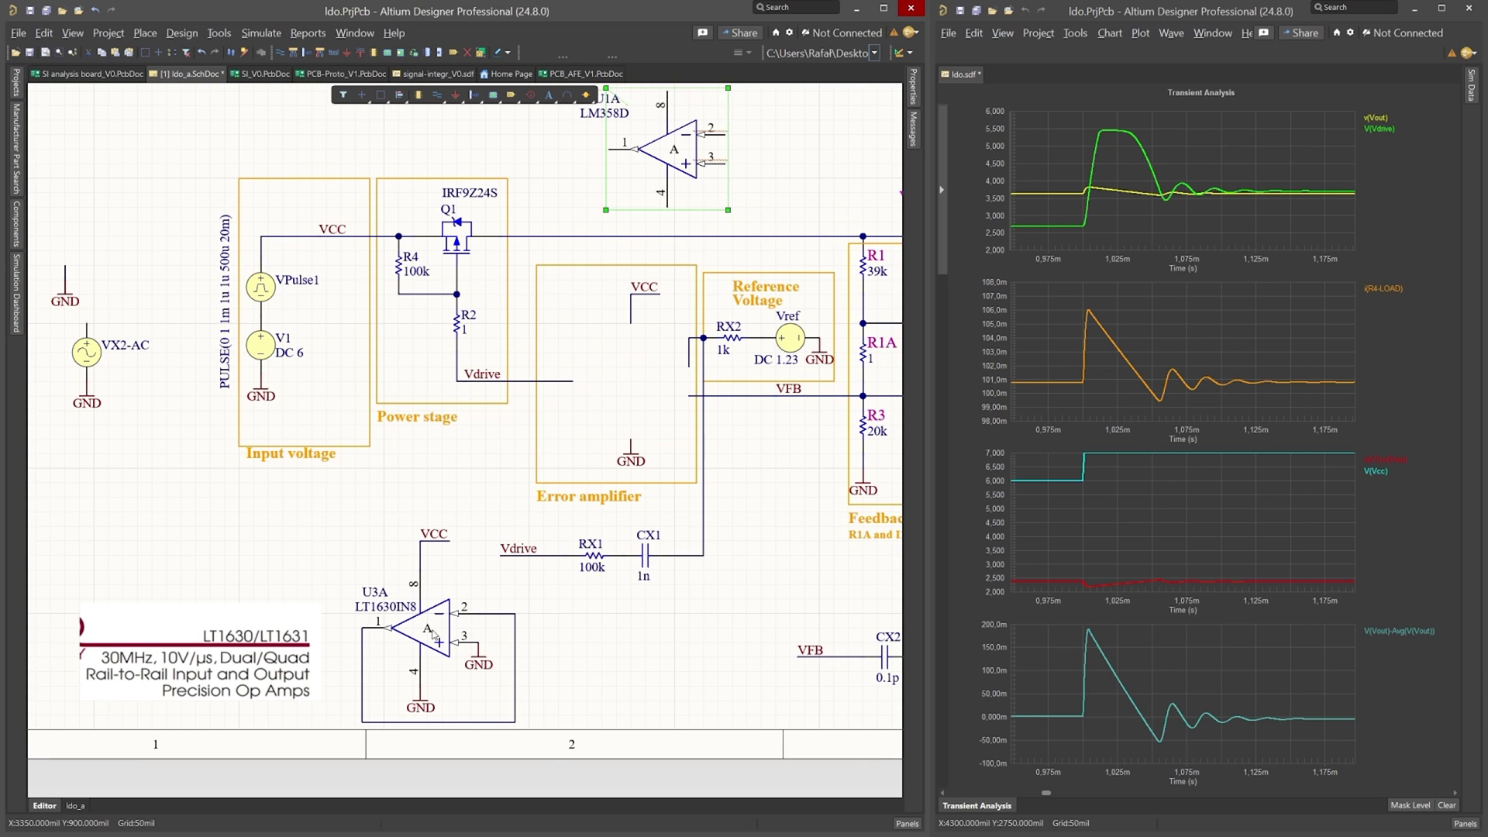
left_click(472, 612)
left_click_drag(472, 613, 687, 369)
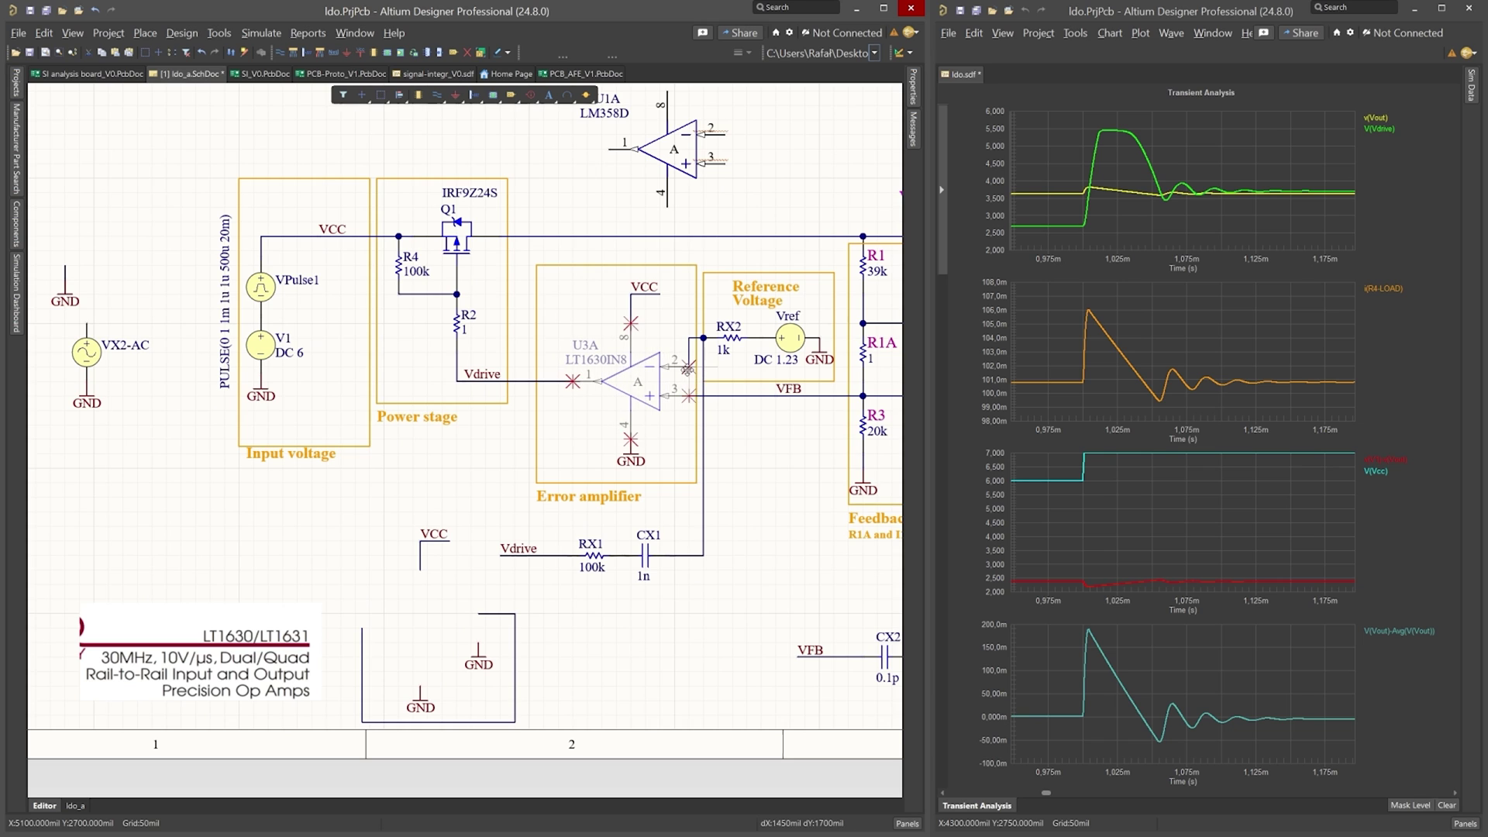
left_click(680, 145)
left_click_drag(680, 144, 480, 614)
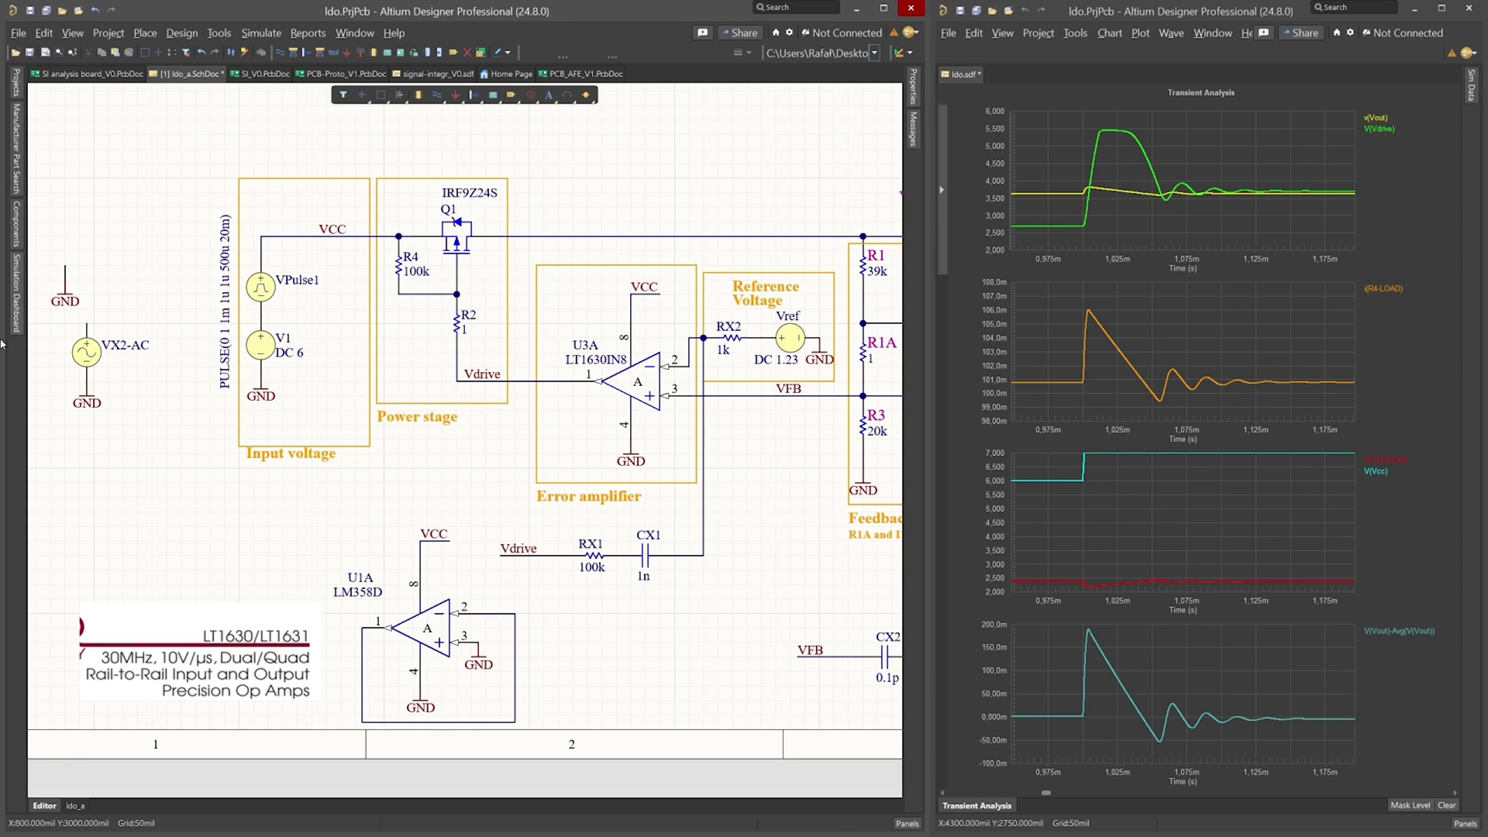
left_click(19, 307)
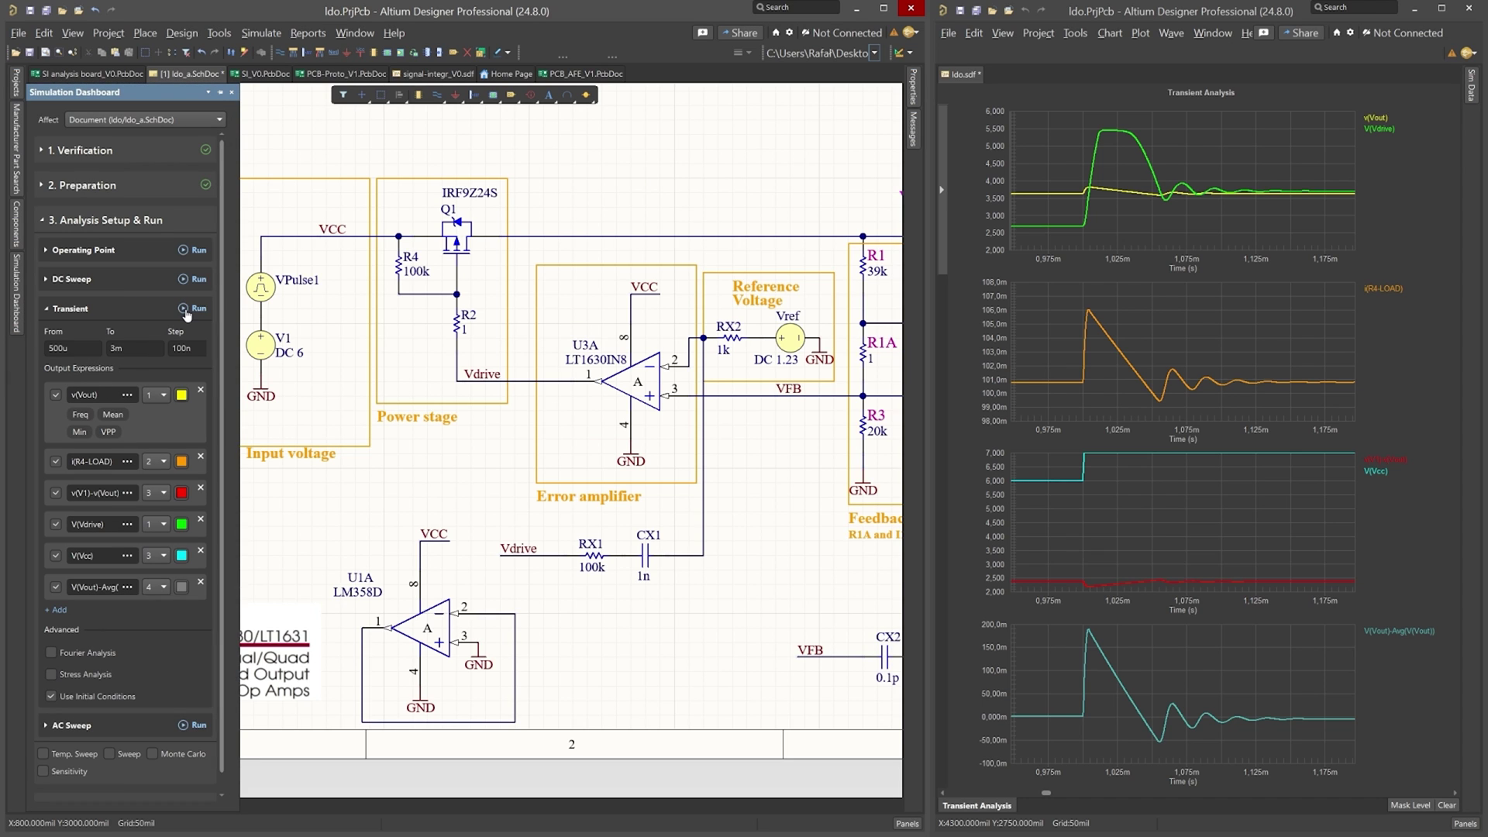
Run the transient with the LT1630, zoom on the 1 ms Vout step, then refit to 0.5–3 ms.
left_click(186, 309)
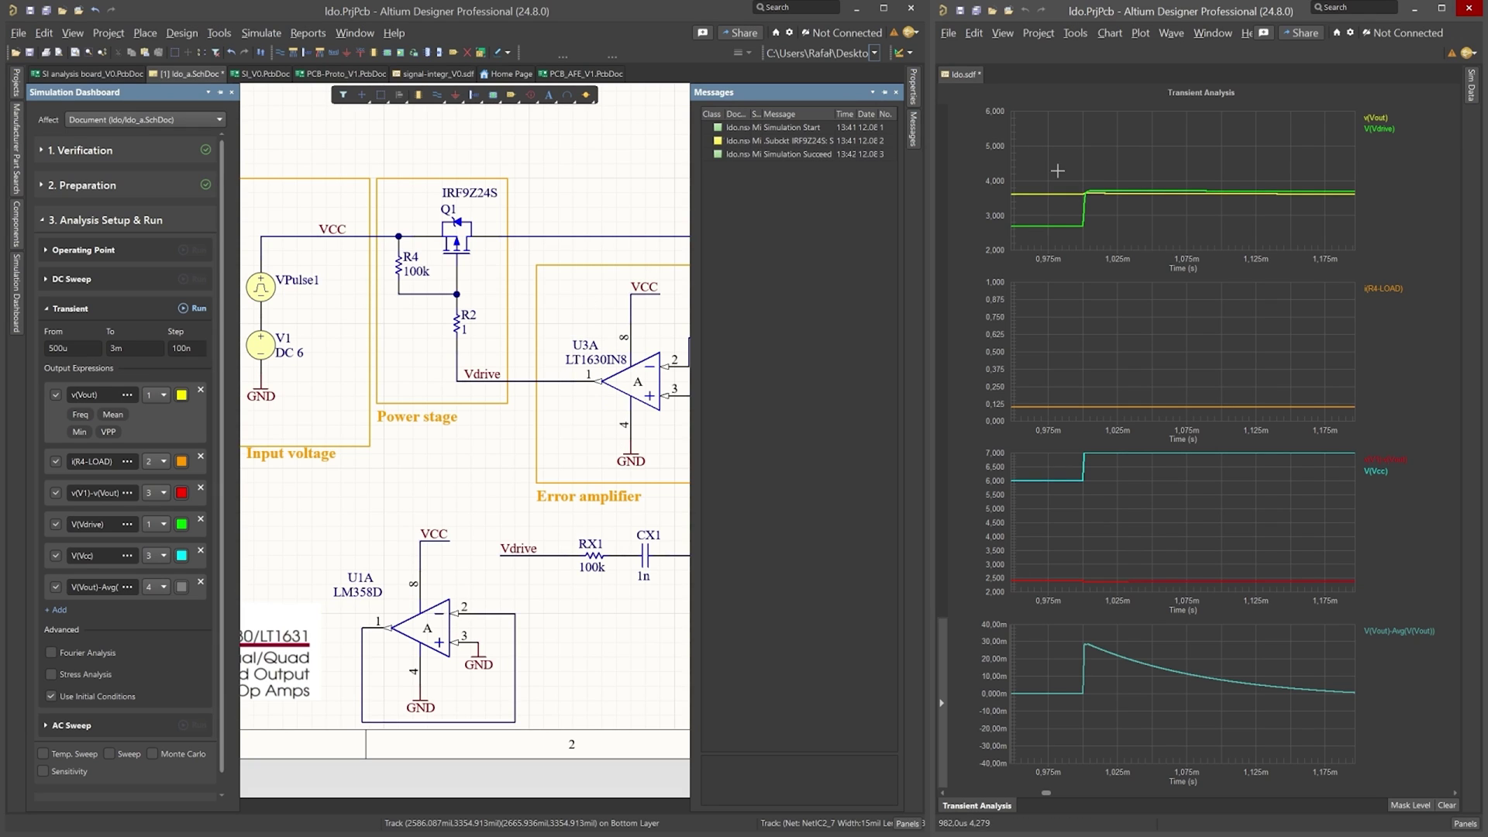
left_click_drag(1062, 175, 1131, 248)
left_click_drag(1093, 128, 1193, 225)
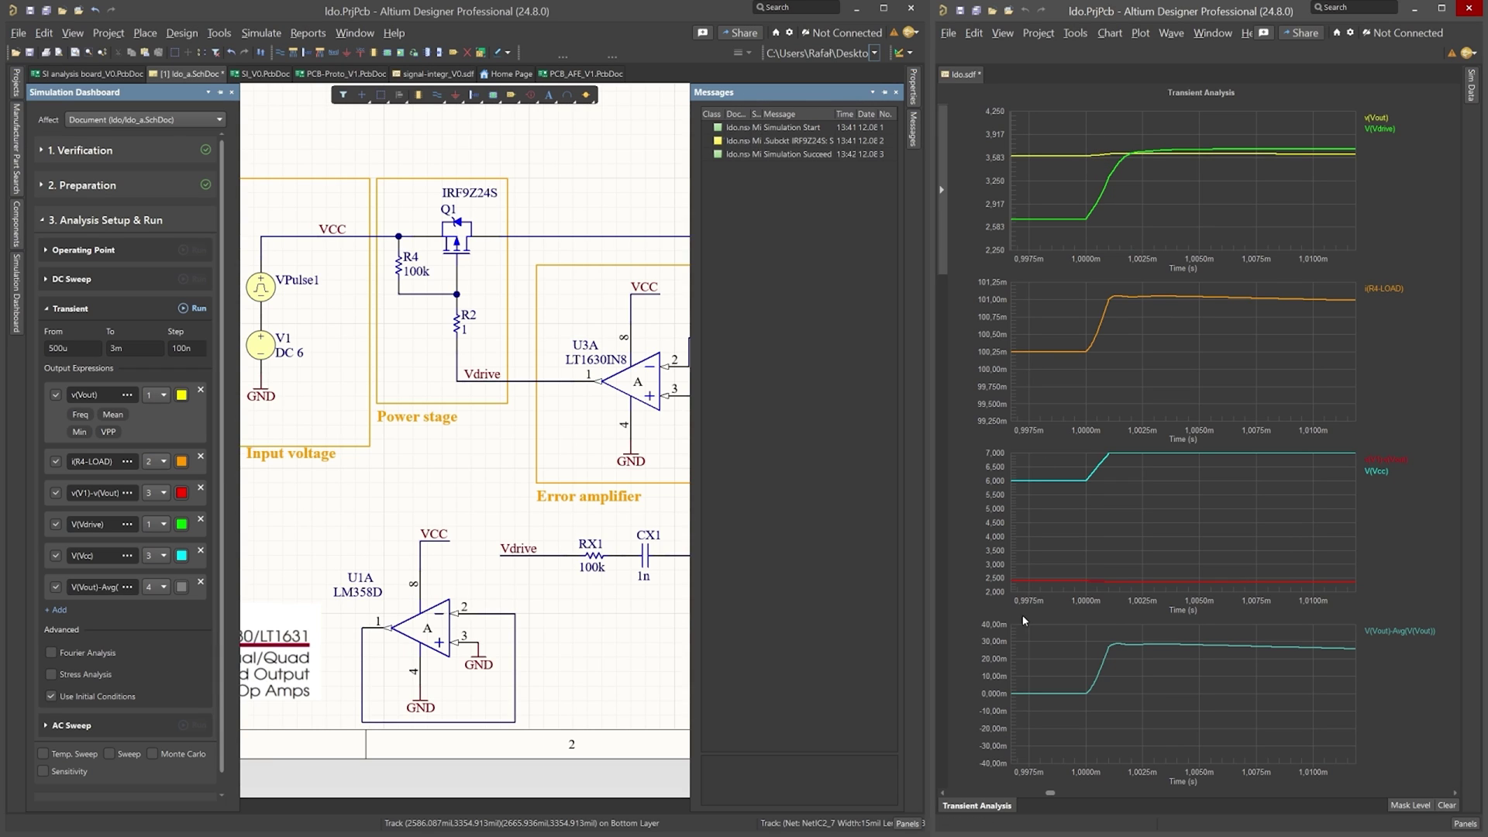
right_click(1059, 177)
left_click(1102, 254)
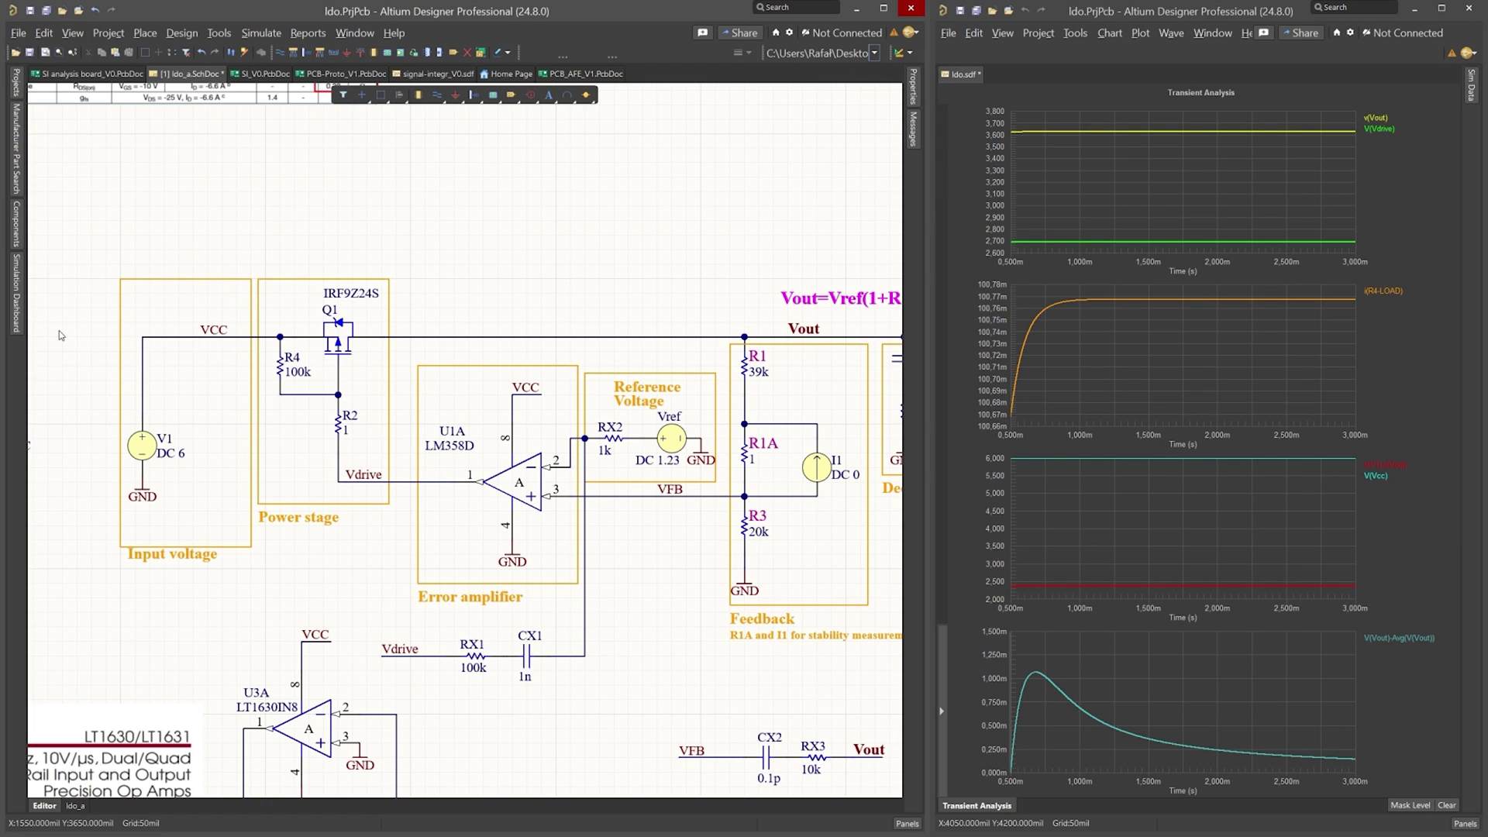
Drop VX2-AC in series on the V1 supply wire and check its AC Magnitude without changes.
left_click_drag(61, 334, 72, 281)
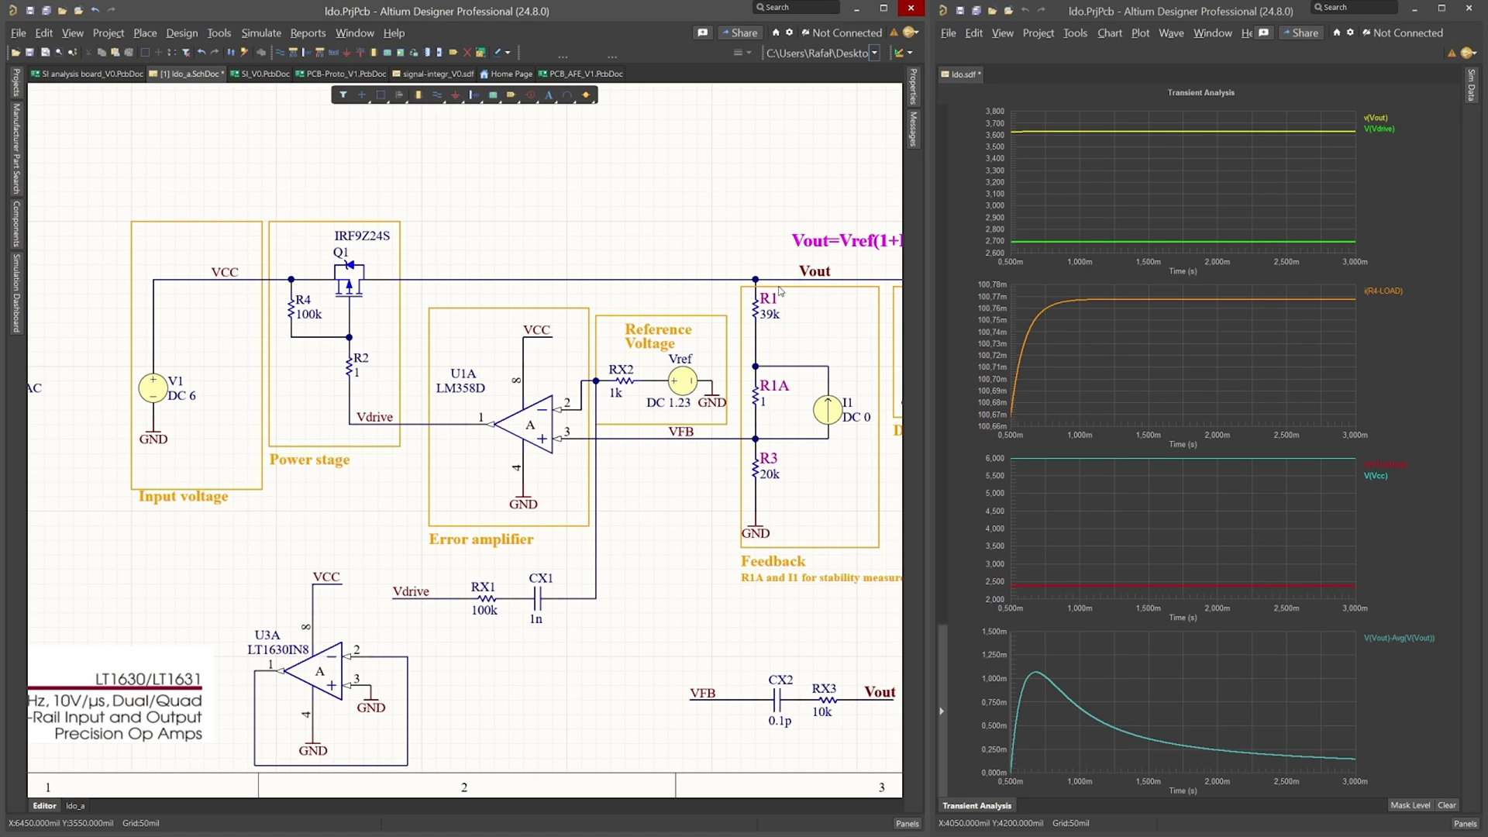
scroll(248, 313, "left", 5)
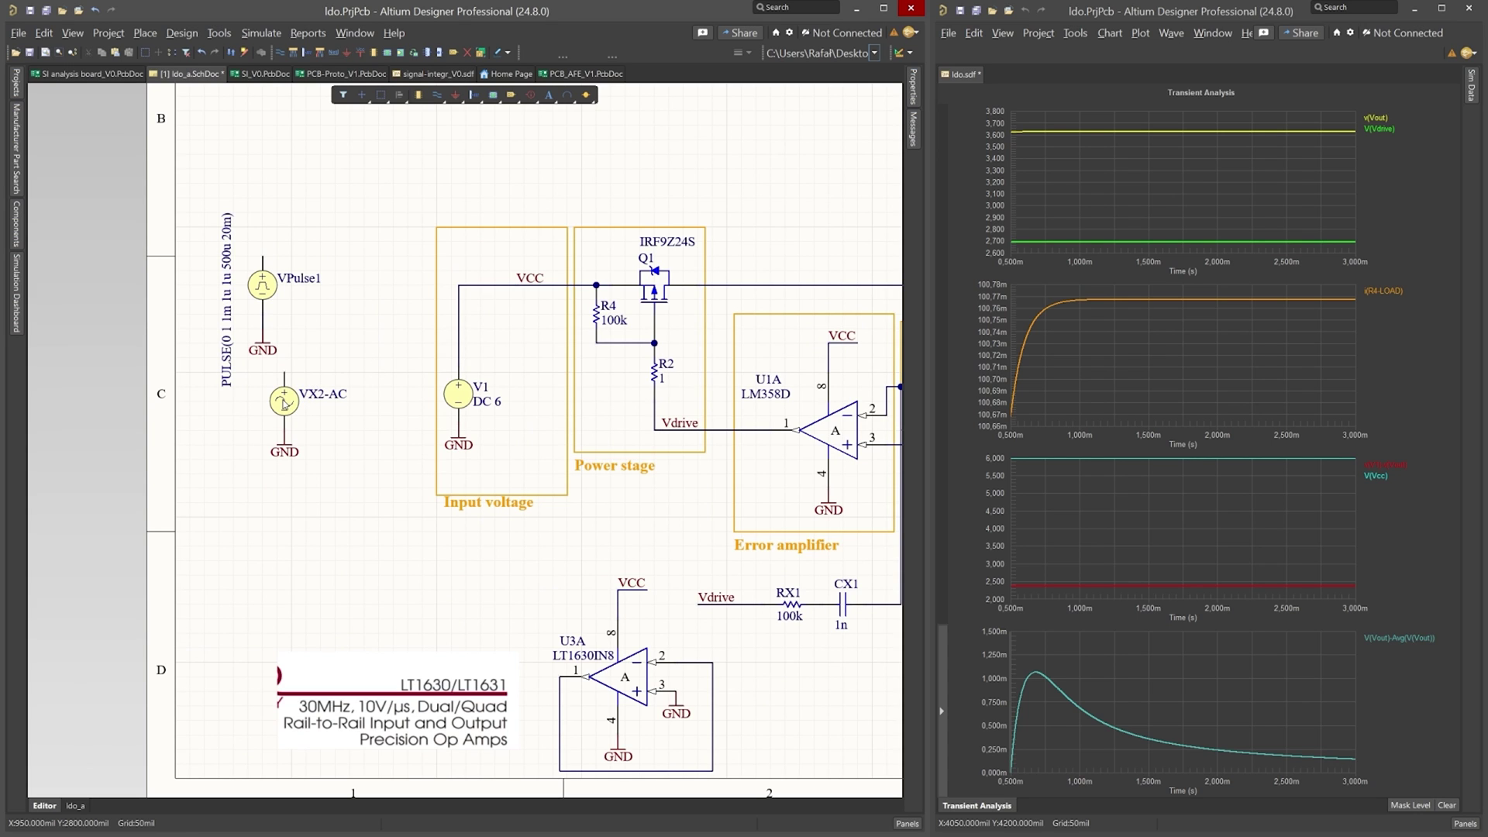
left_click_drag(284, 403, 460, 344)
double_click(459, 335)
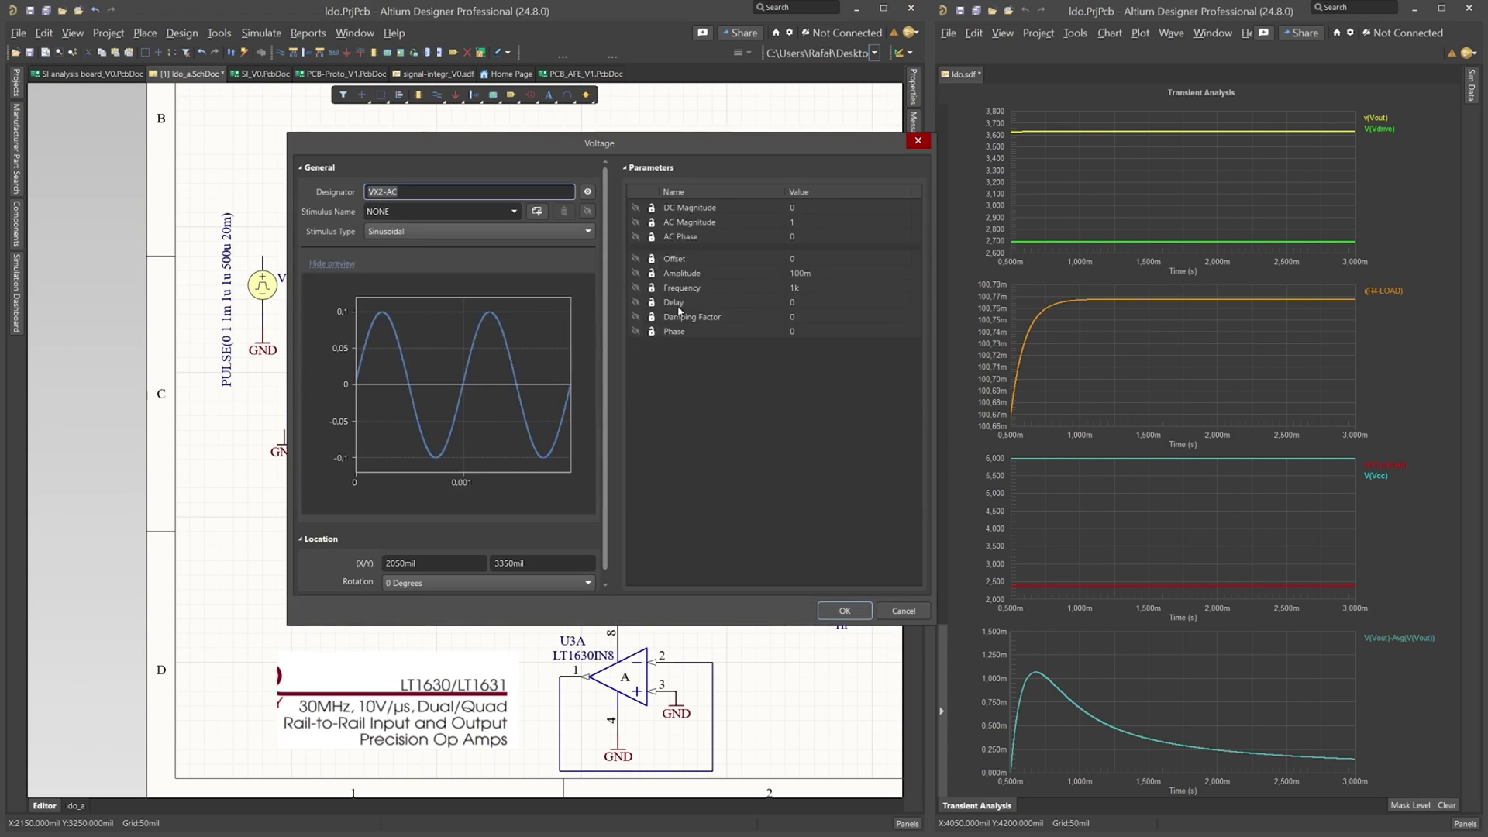
left_click(805, 223)
left_click(904, 612)
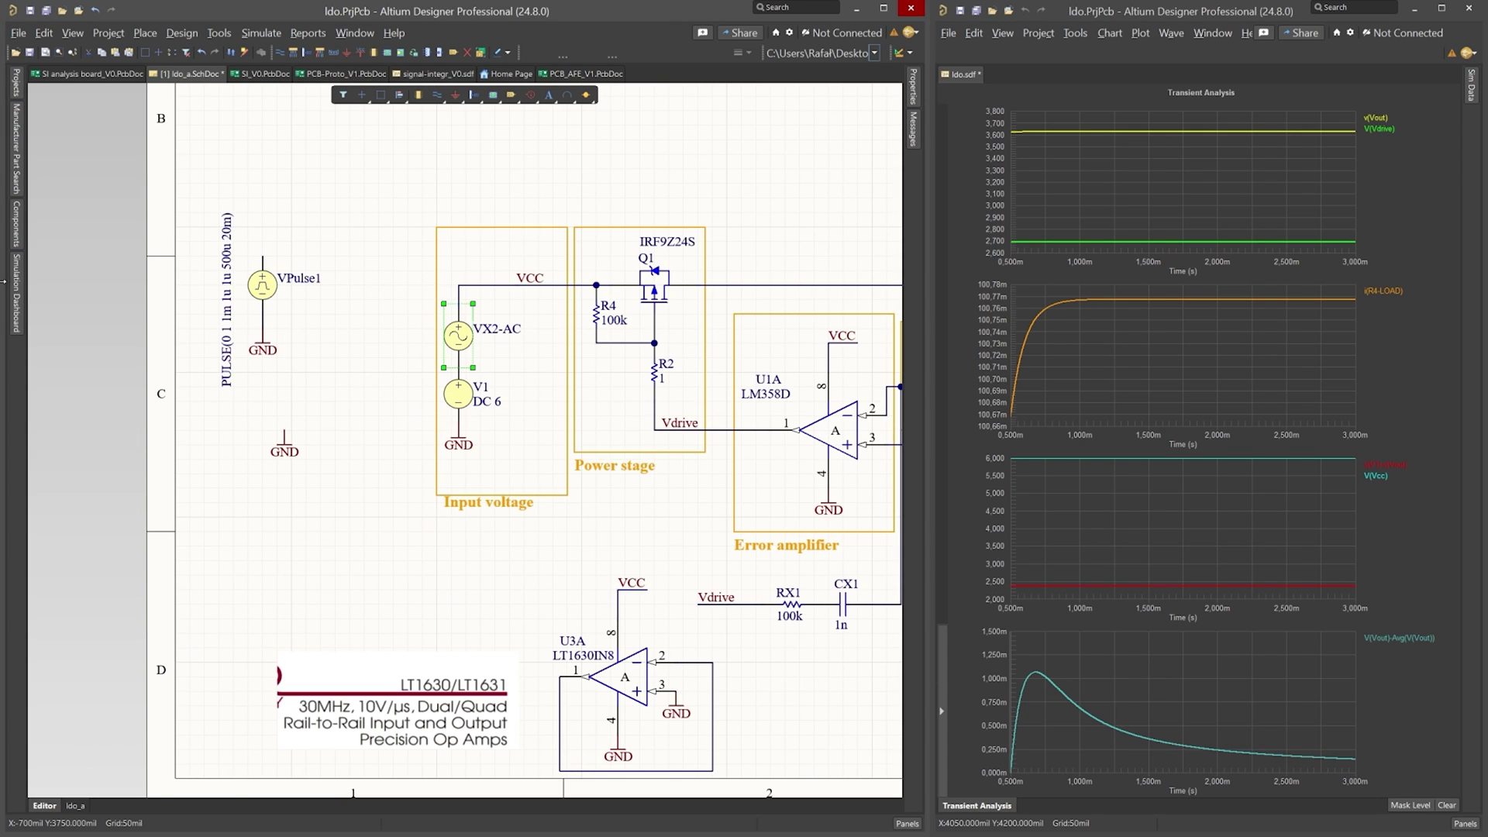
left_click(15, 294)
Run the transient with the VX2-AC ripple source to see VCC and Vout sine ripple.
left_click(196, 309)
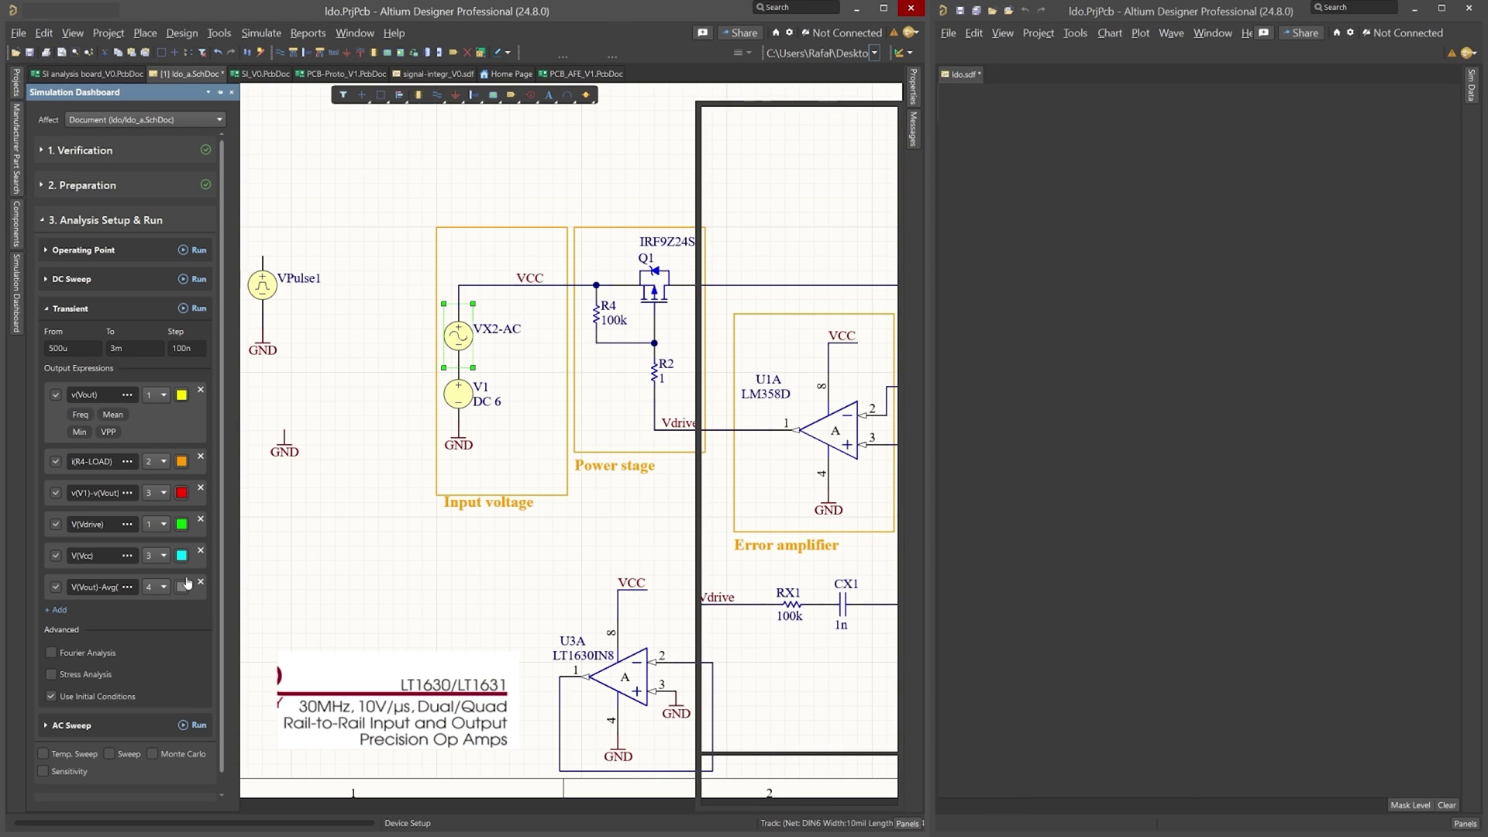
left_click(47, 313)
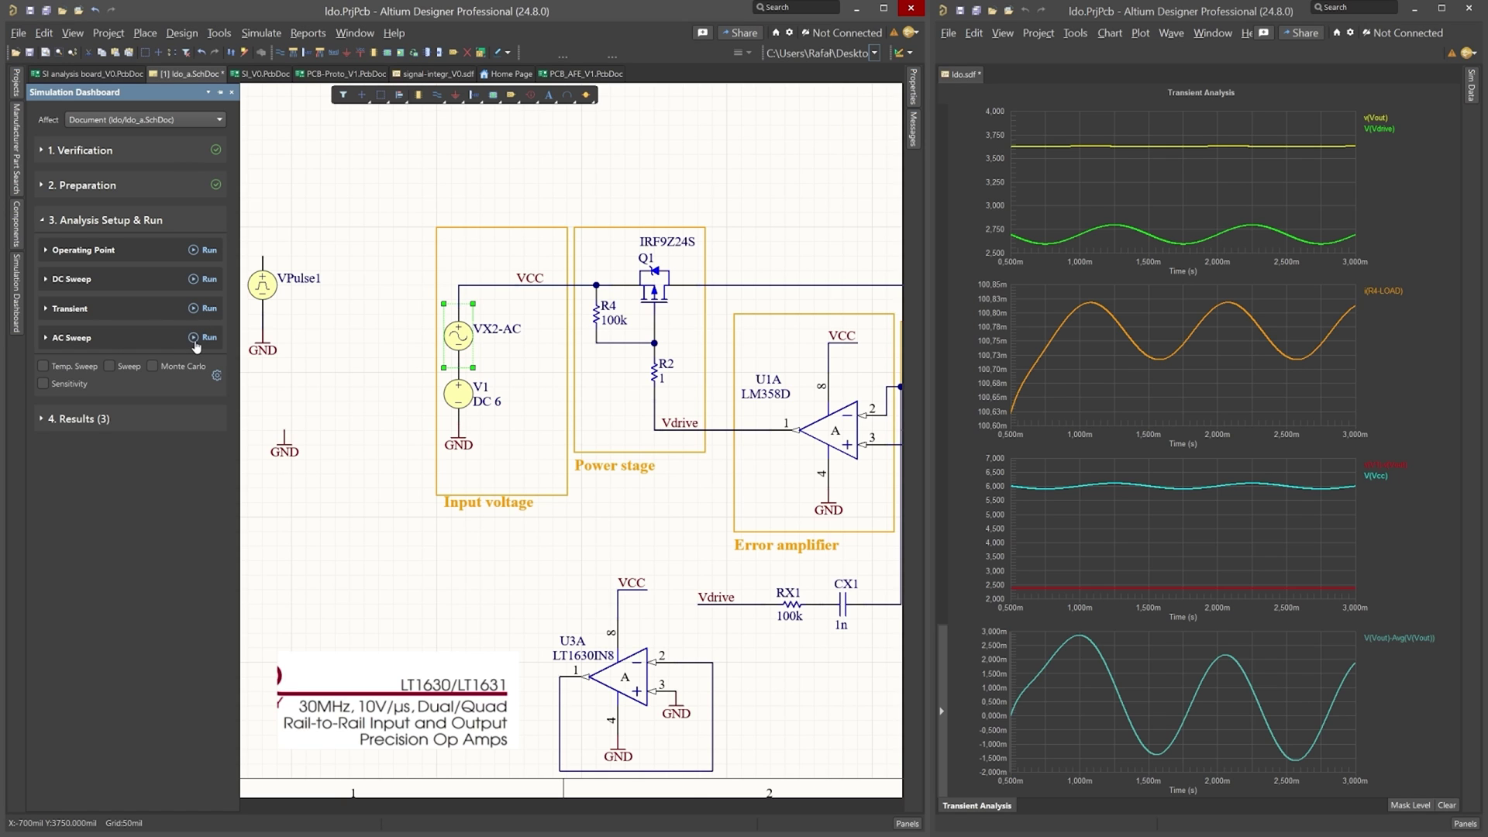
Run the AC sweep and add a measurement cursor to the dB(Vout) trace.
left_click(194, 340)
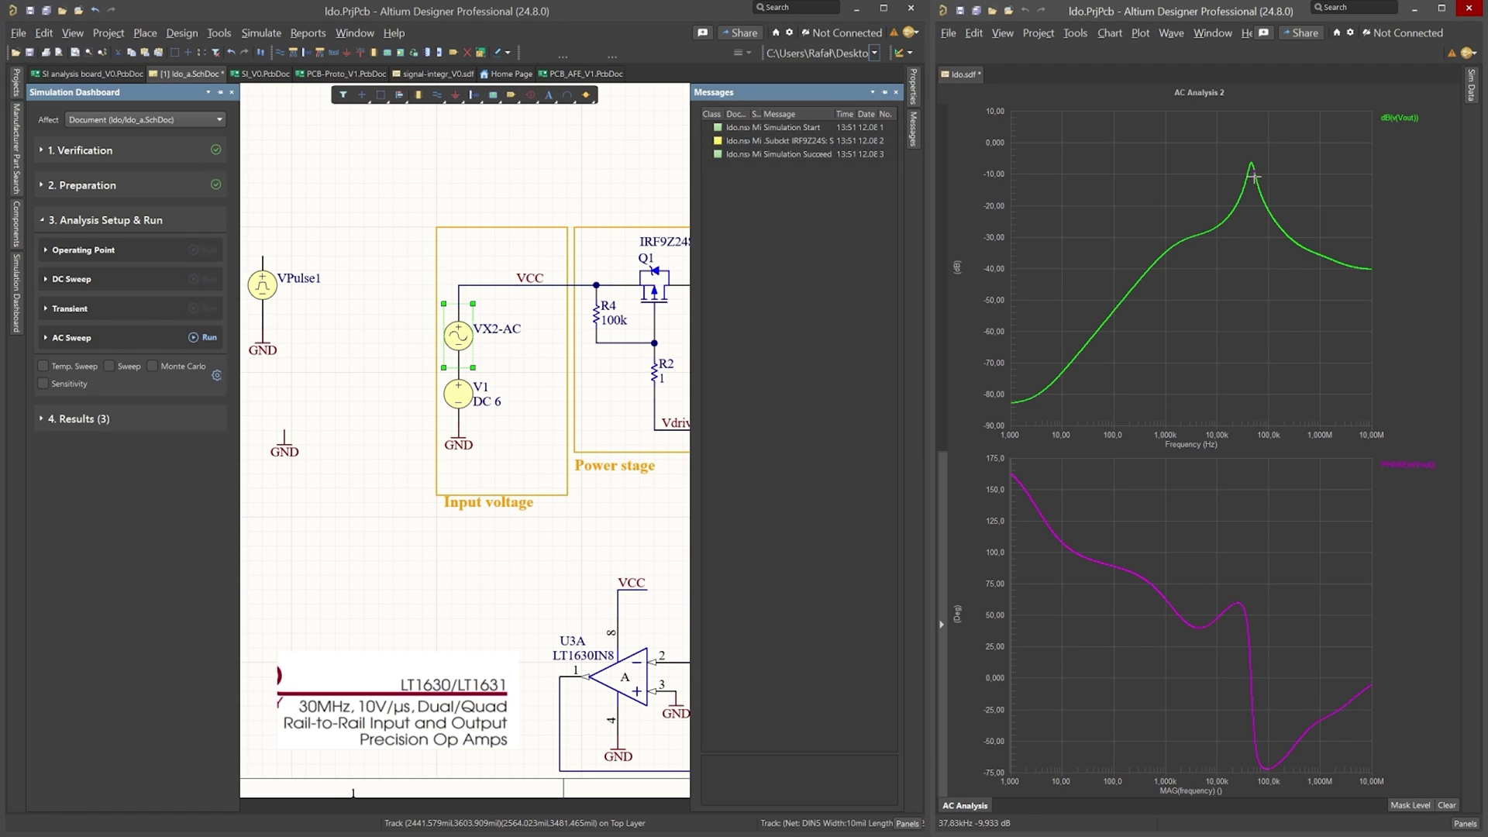
left_click(1405, 119)
right_click(1387, 124)
left_click(1387, 128)
right_click(1388, 124)
left_click(1386, 139)
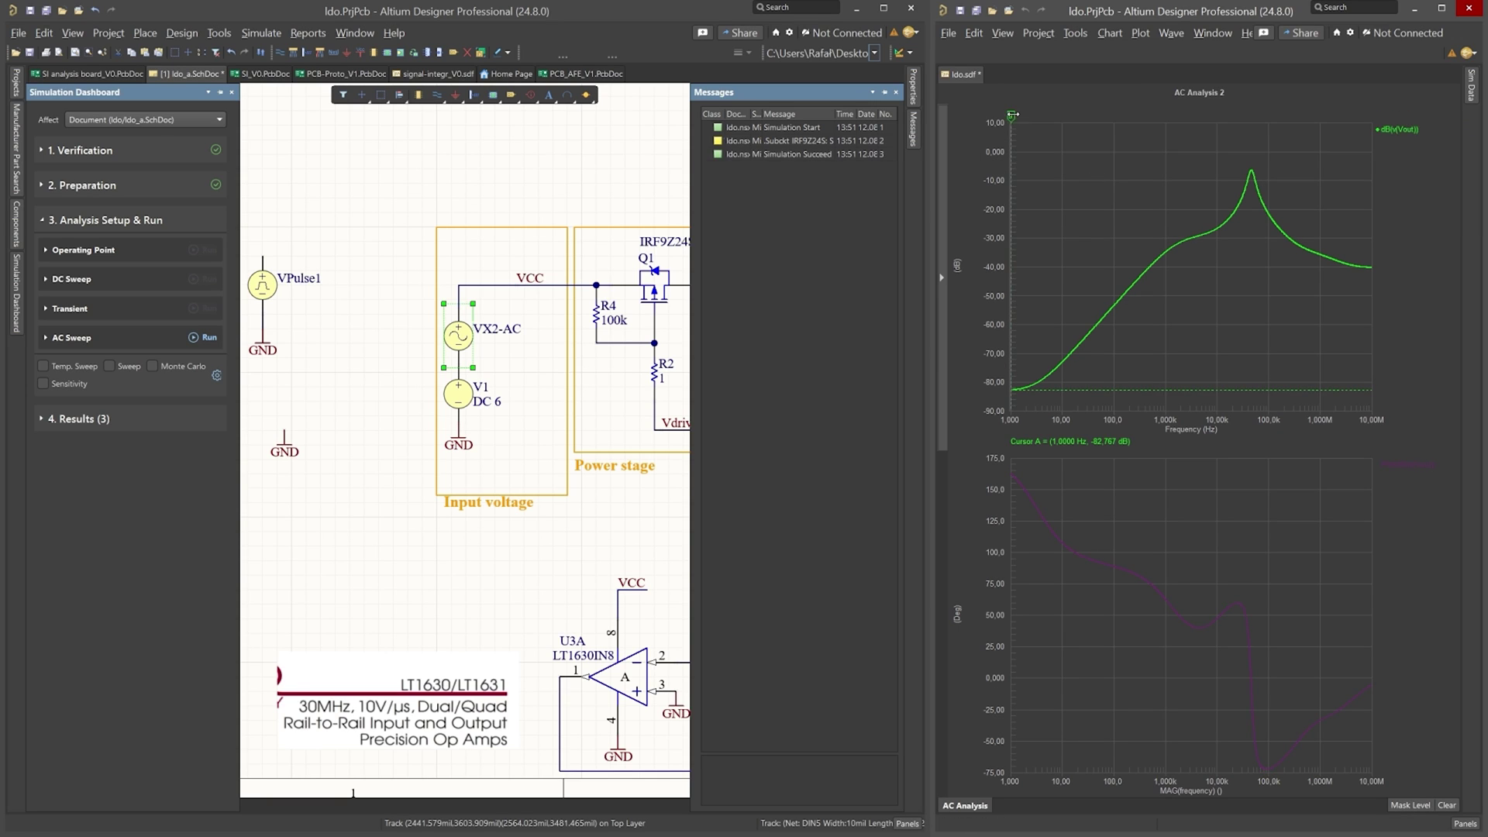
Slide the cursor along dB(Vout) through the gain peak, reading about -30.263 dB near 2.79 kHz.
left_click_drag(1016, 118, 1019, 155)
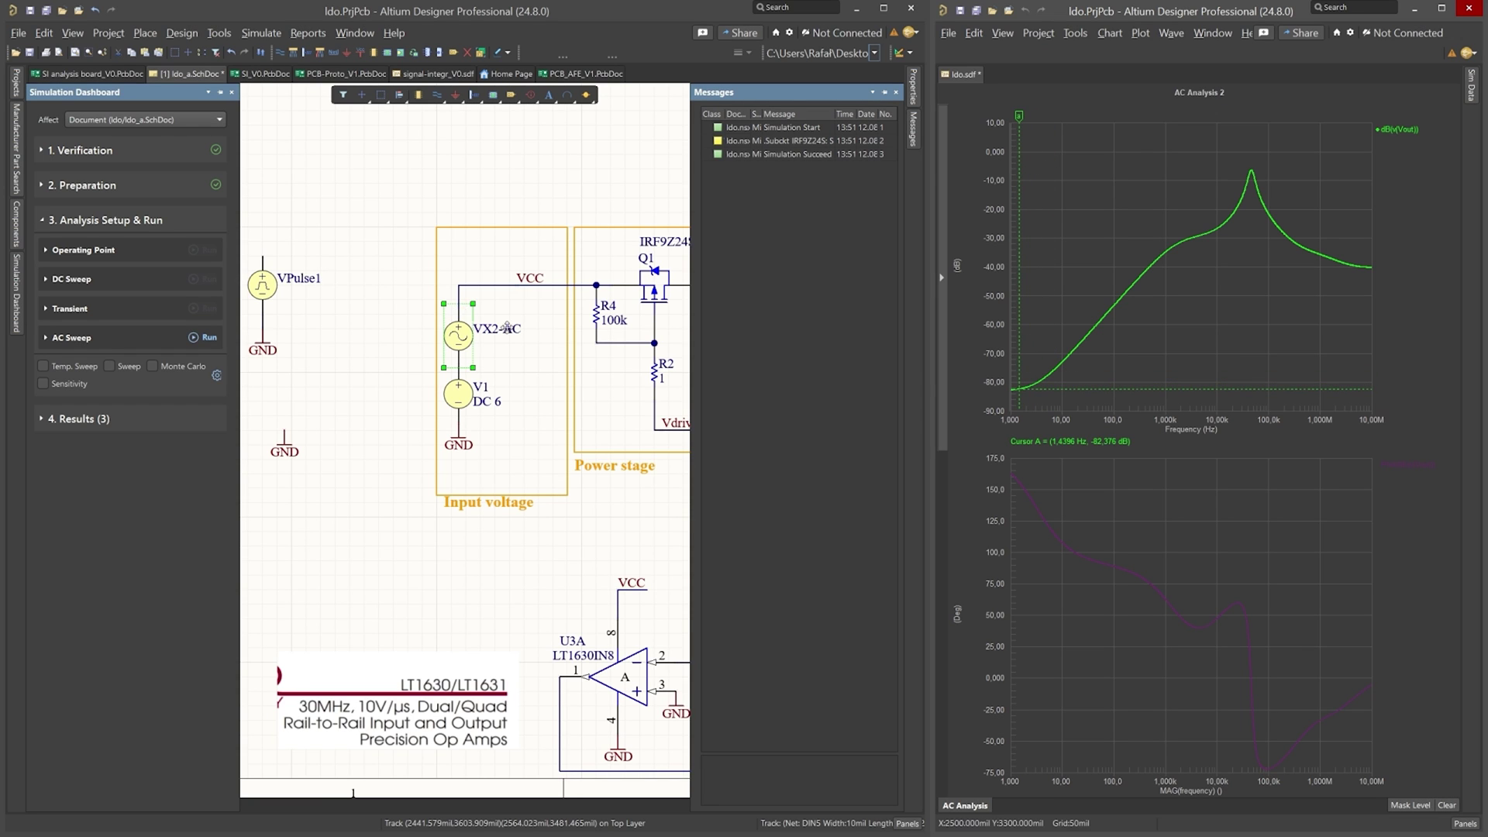
left_click_drag(486, 362, 246, 354)
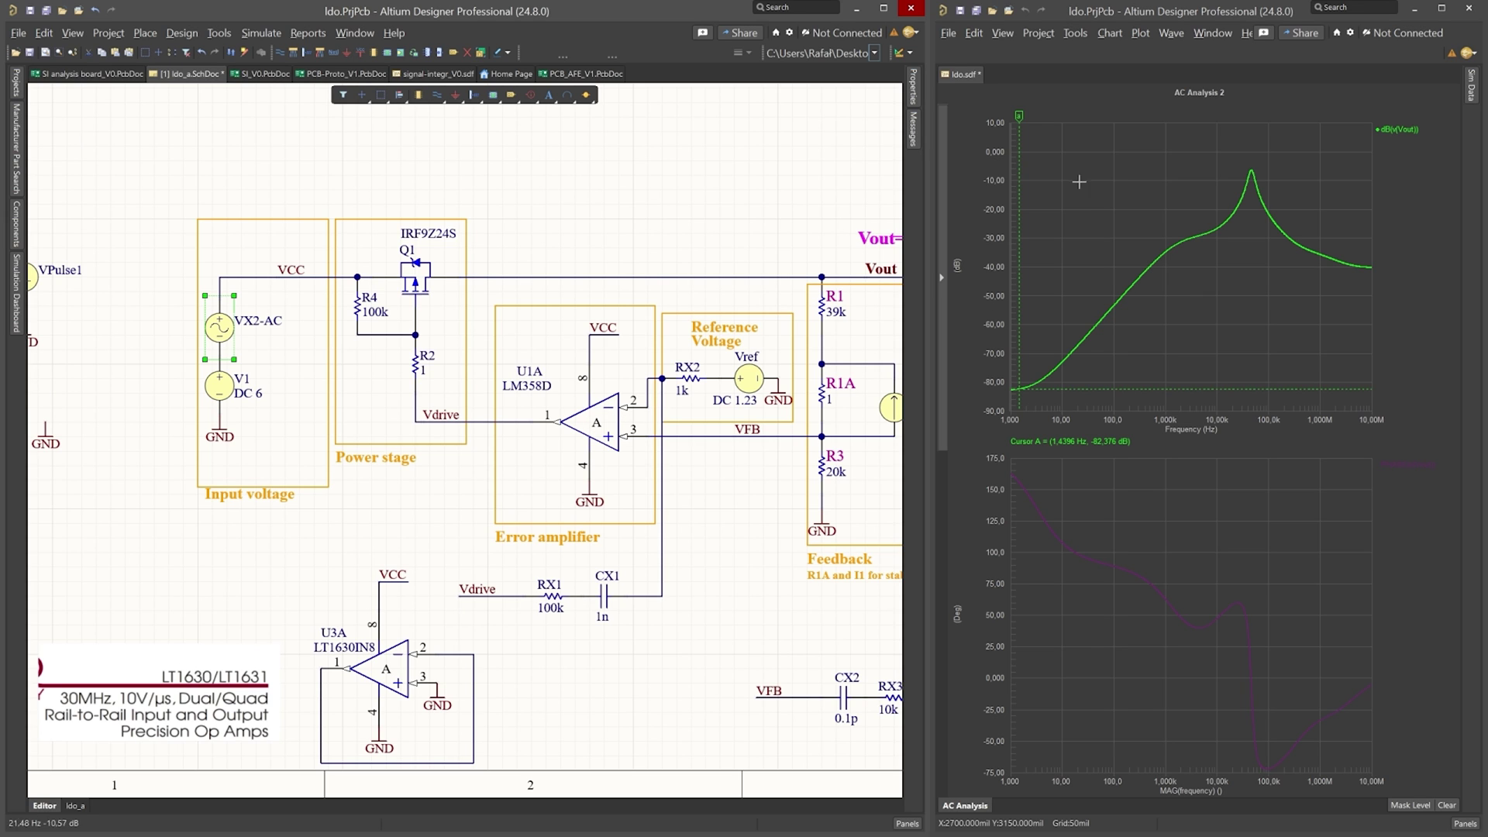
mouse_move(1019, 115)
left_mouse_down()
mouse_move(1068, 133)
mouse_move(1005, 177)
mouse_move(1057, 185)
left_mouse_up()
mouse_move(1205, 244)
left_mouse_down()
mouse_move(1227, 268)
mouse_move(1096, 316)
mouse_move(1109, 341)
mouse_move(1162, 294)
mouse_move(1099, 351)
mouse_move(1152, 338)
left_mouse_up()
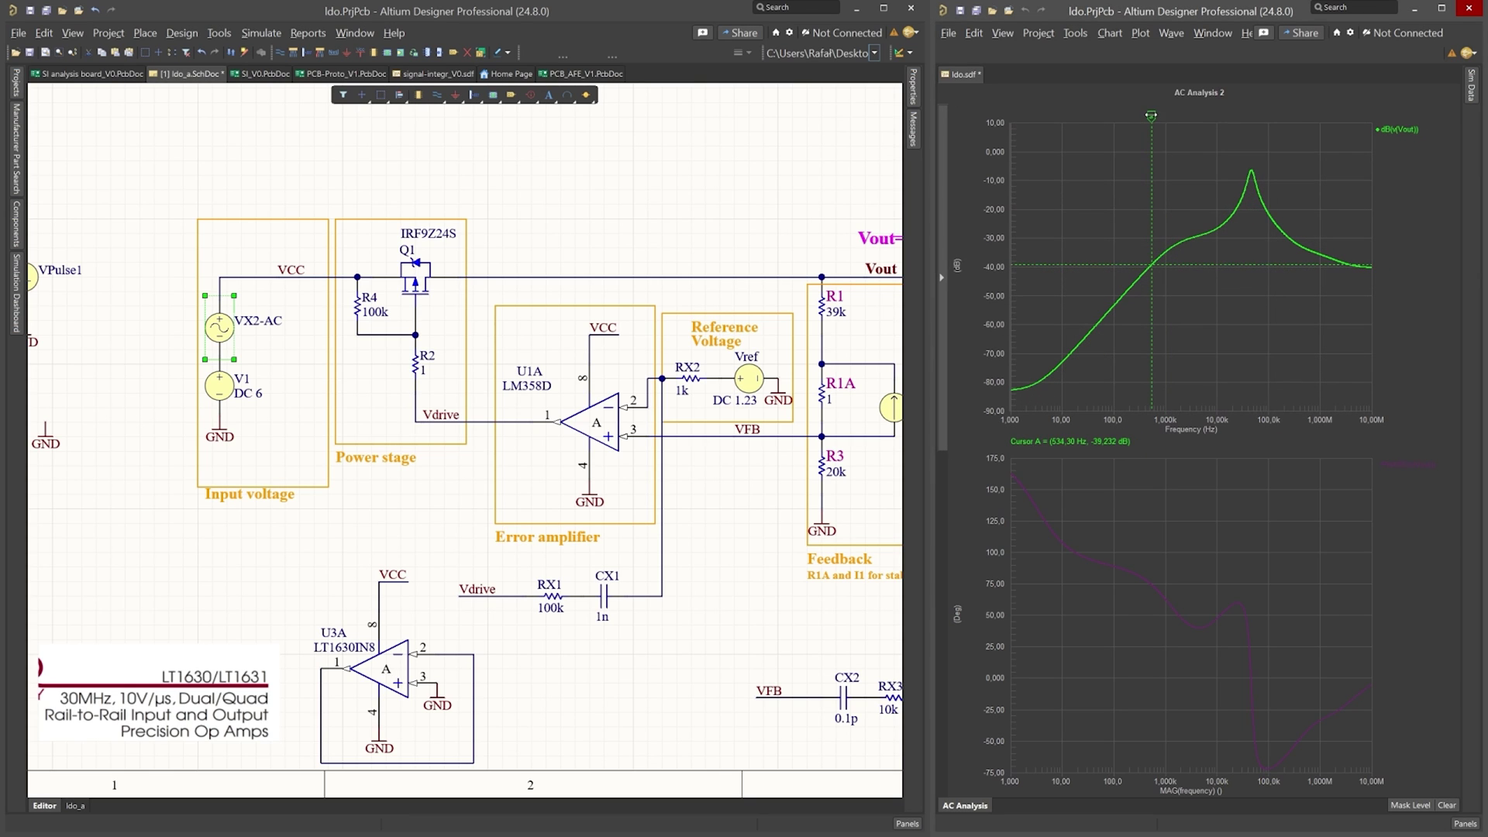
mouse_move(1154, 117)
left_mouse_down()
mouse_move(1248, 149)
mouse_move(1305, 224)
mouse_move(1278, 224)
left_mouse_up()
scroll(242, 308, "right", 3)
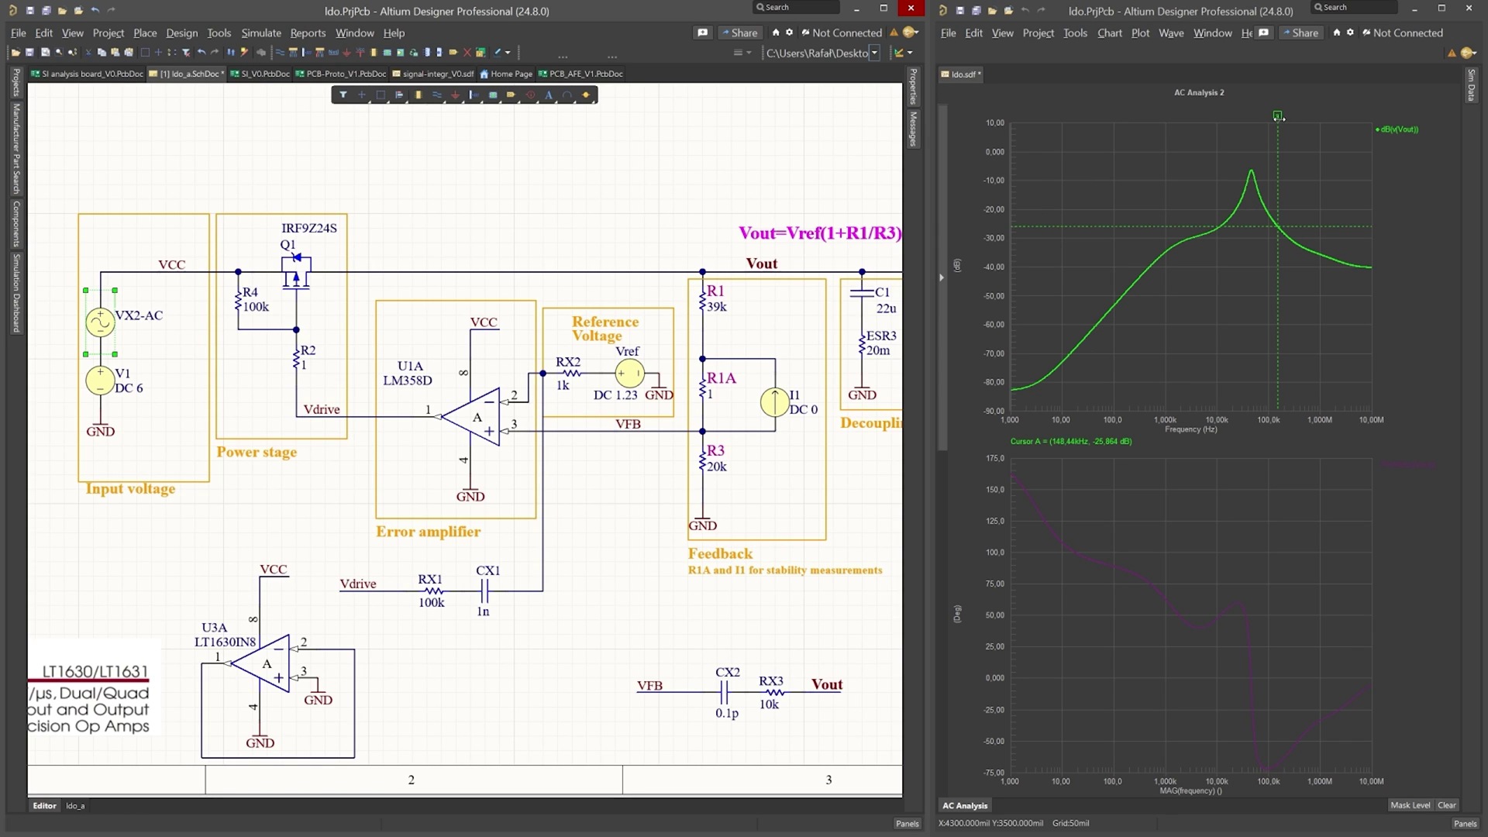
mouse_move(1280, 116)
left_mouse_down()
mouse_move(1332, 128)
mouse_move(1258, 139)
mouse_move(1287, 143)
mouse_move(1344, 208)
mouse_move(1260, 195)
mouse_move(1368, 255)
mouse_move(1247, 221)
mouse_move(1351, 256)
mouse_move(1269, 236)
left_mouse_up()
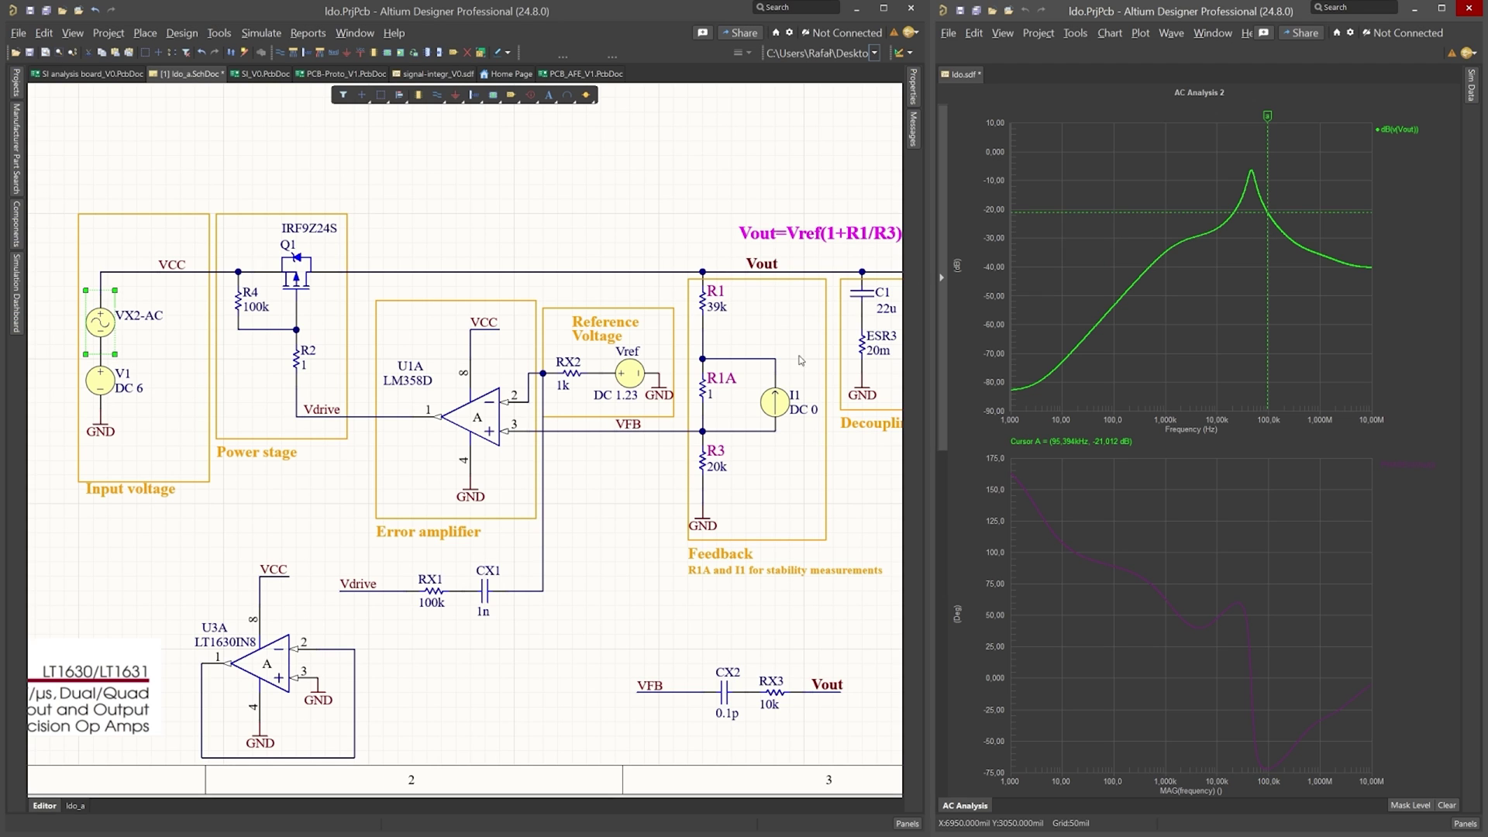
left_click_drag(1267, 116, 1189, 182)
Set the VX2-AC source's sine Frequency to 10k.
left_click(99, 326)
double_click(99, 326)
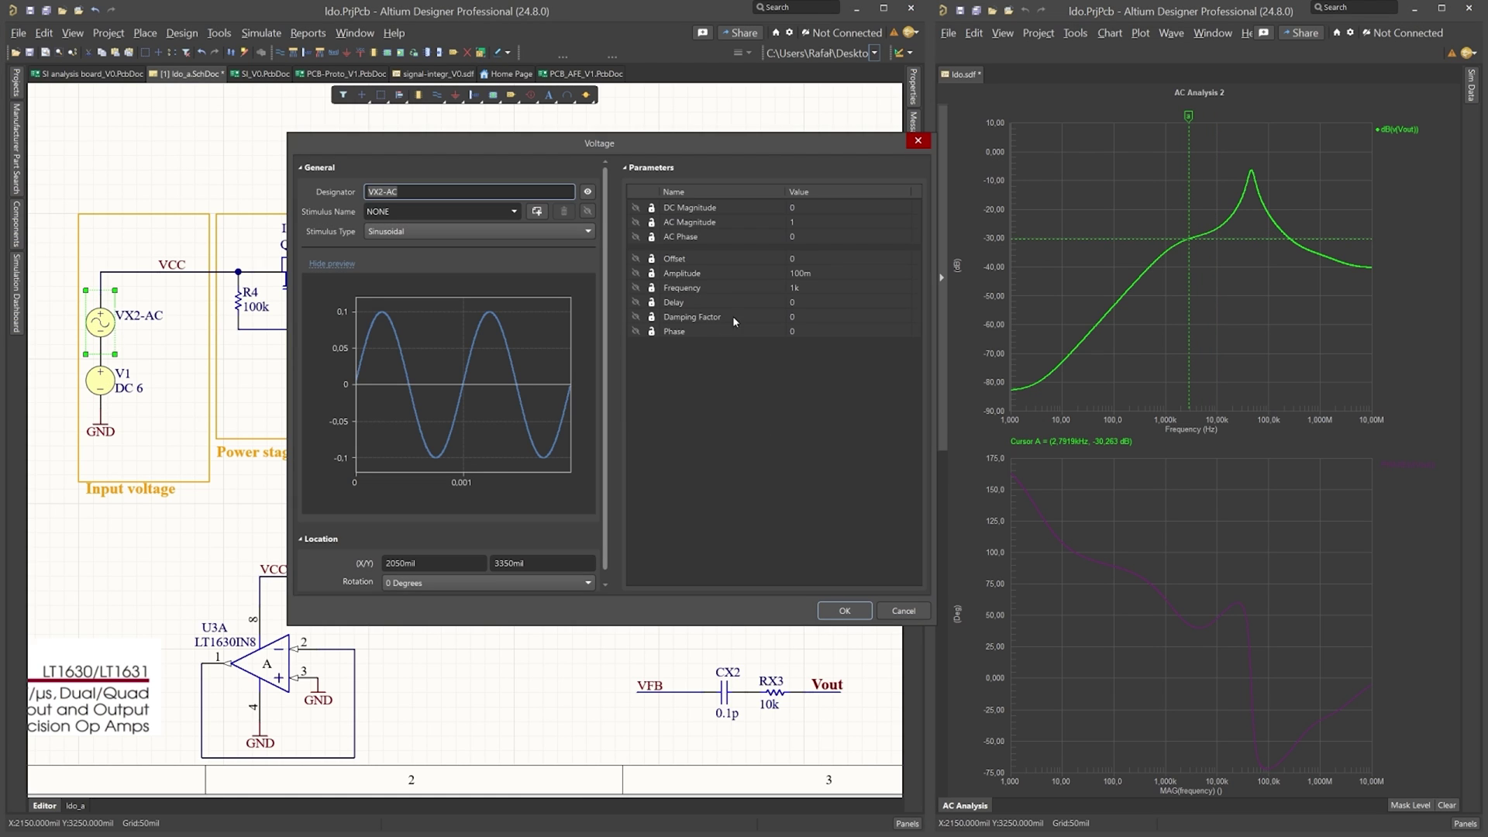
left_click(825, 291)
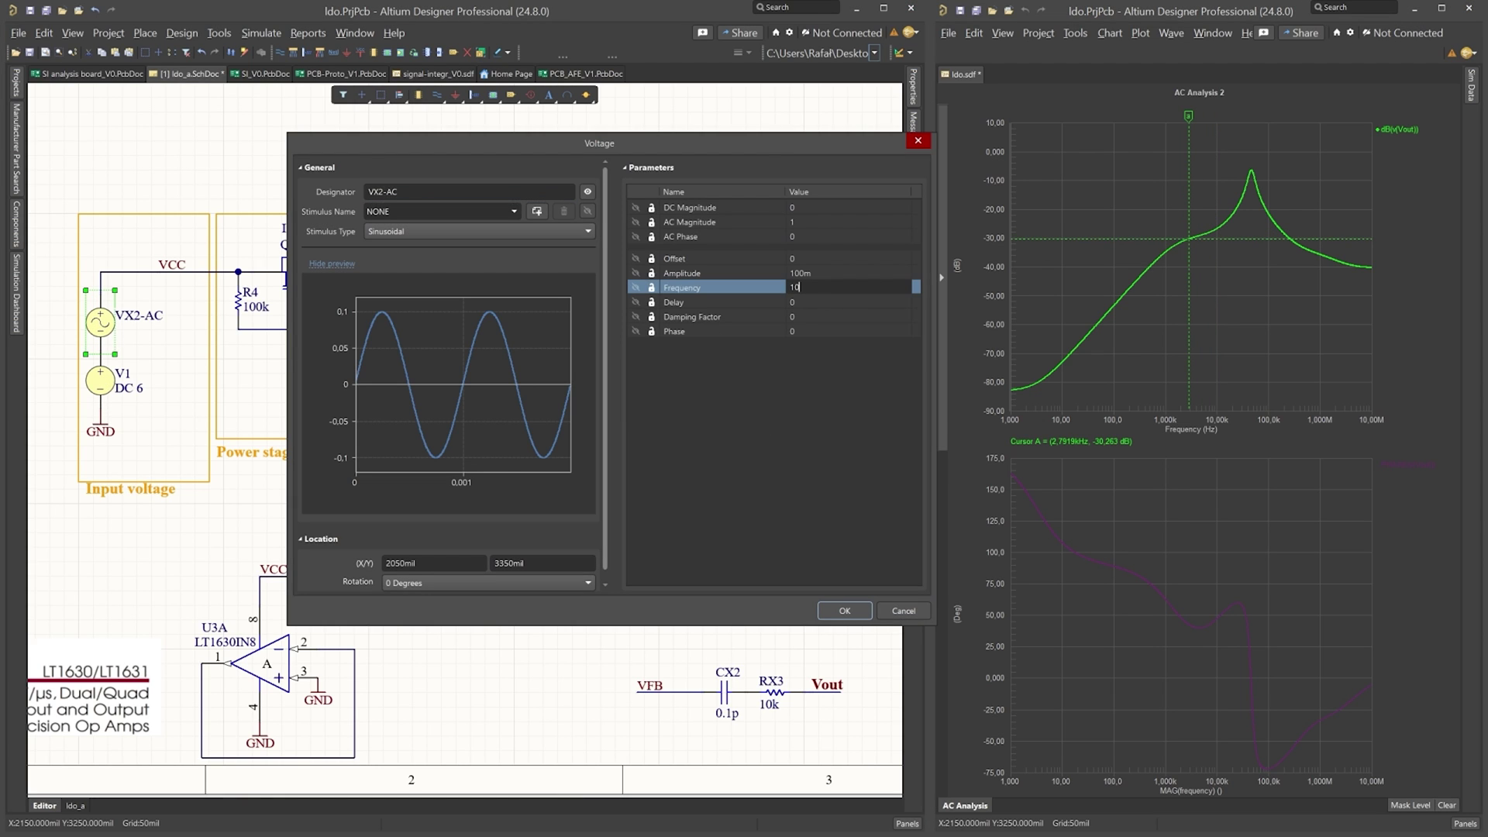
left_click(854, 606)
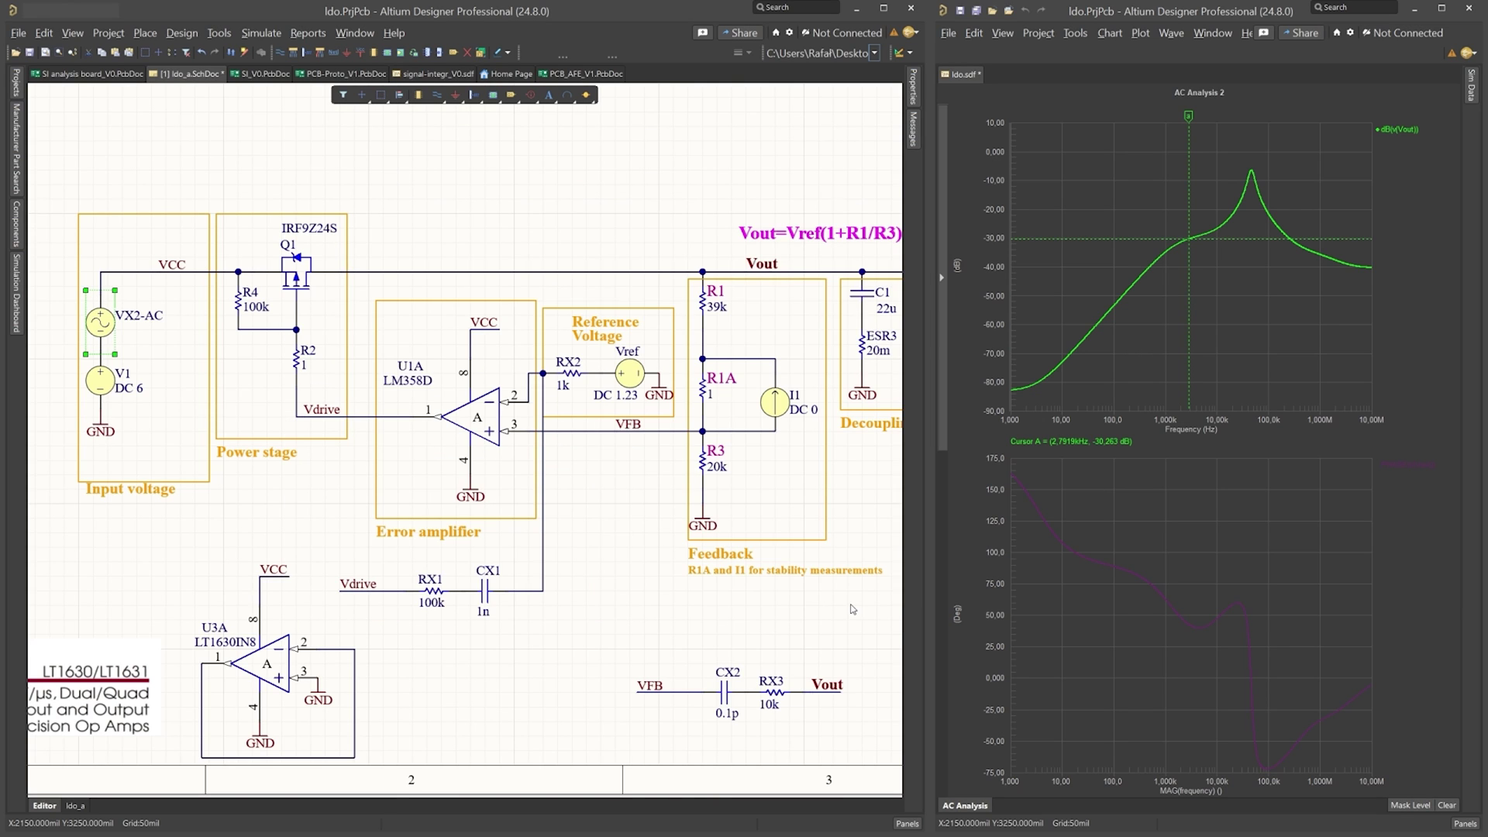
Rerun the transient simulation and fit plots to show the faster ±5m Vout ripple over 0.5–3 ms.
left_click(16, 293)
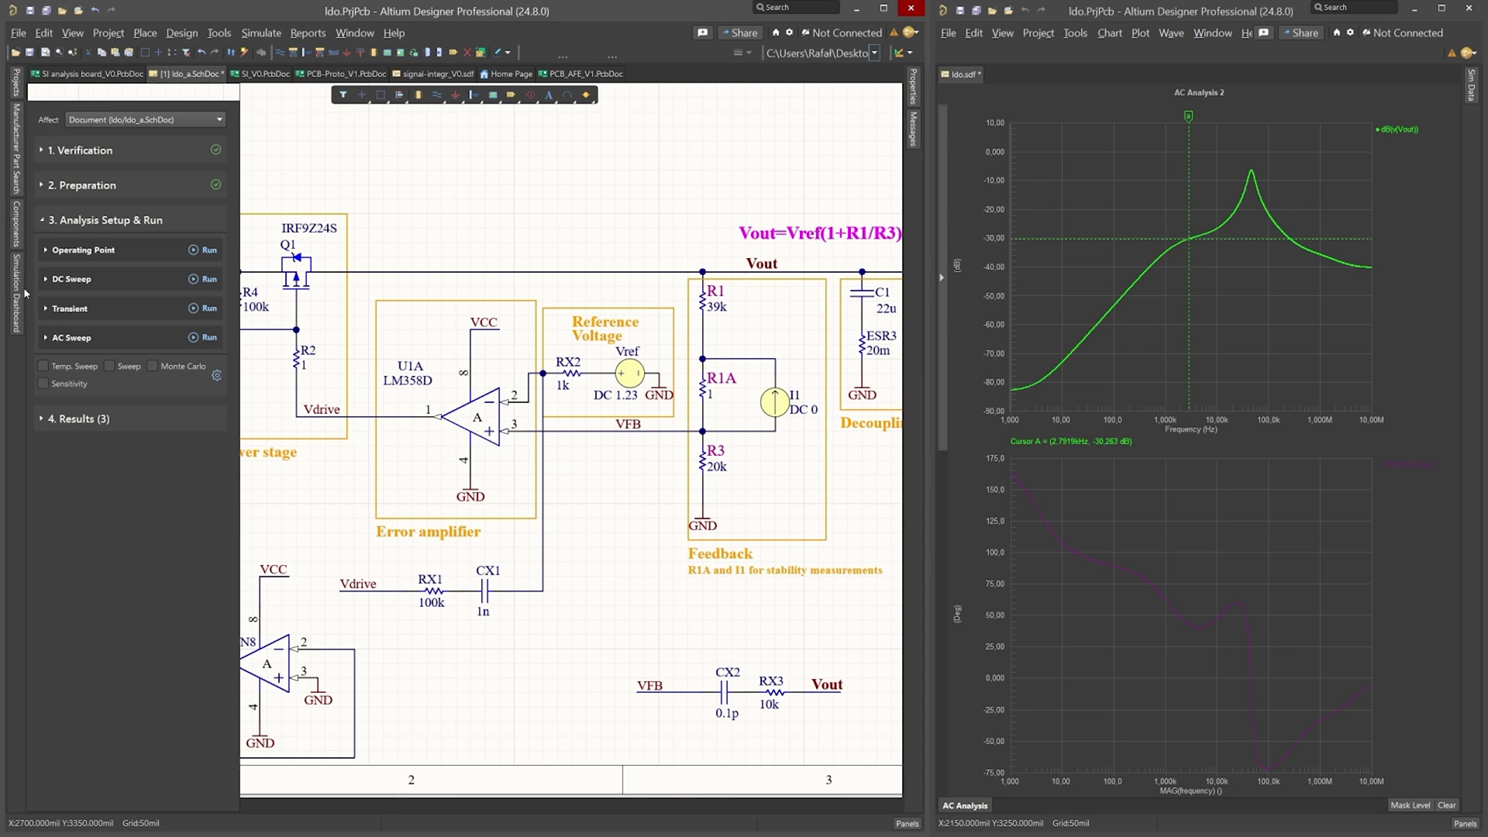
left_click(198, 309)
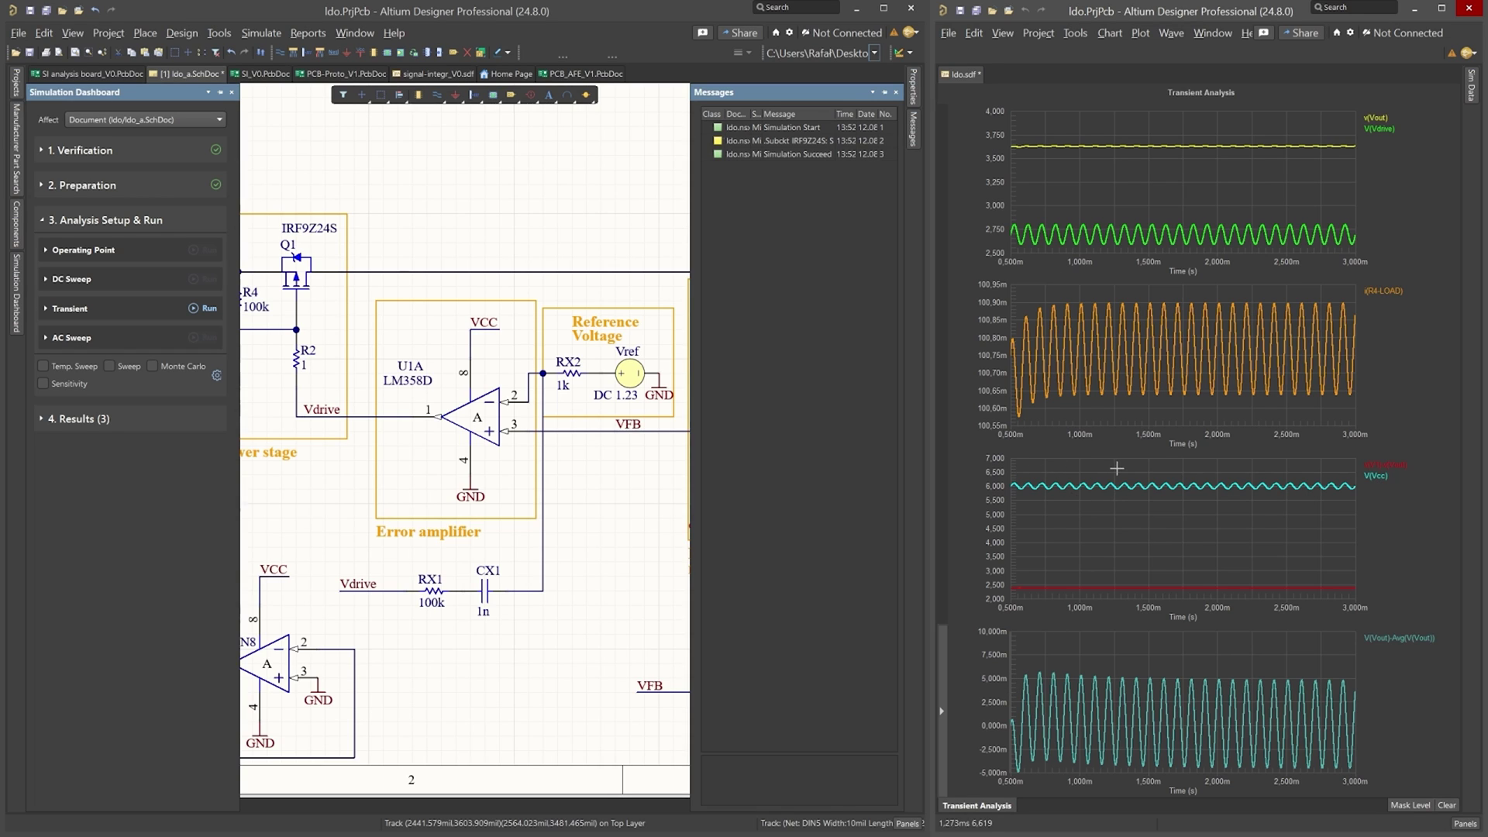
left_click_drag(1116, 468, 1006, 527)
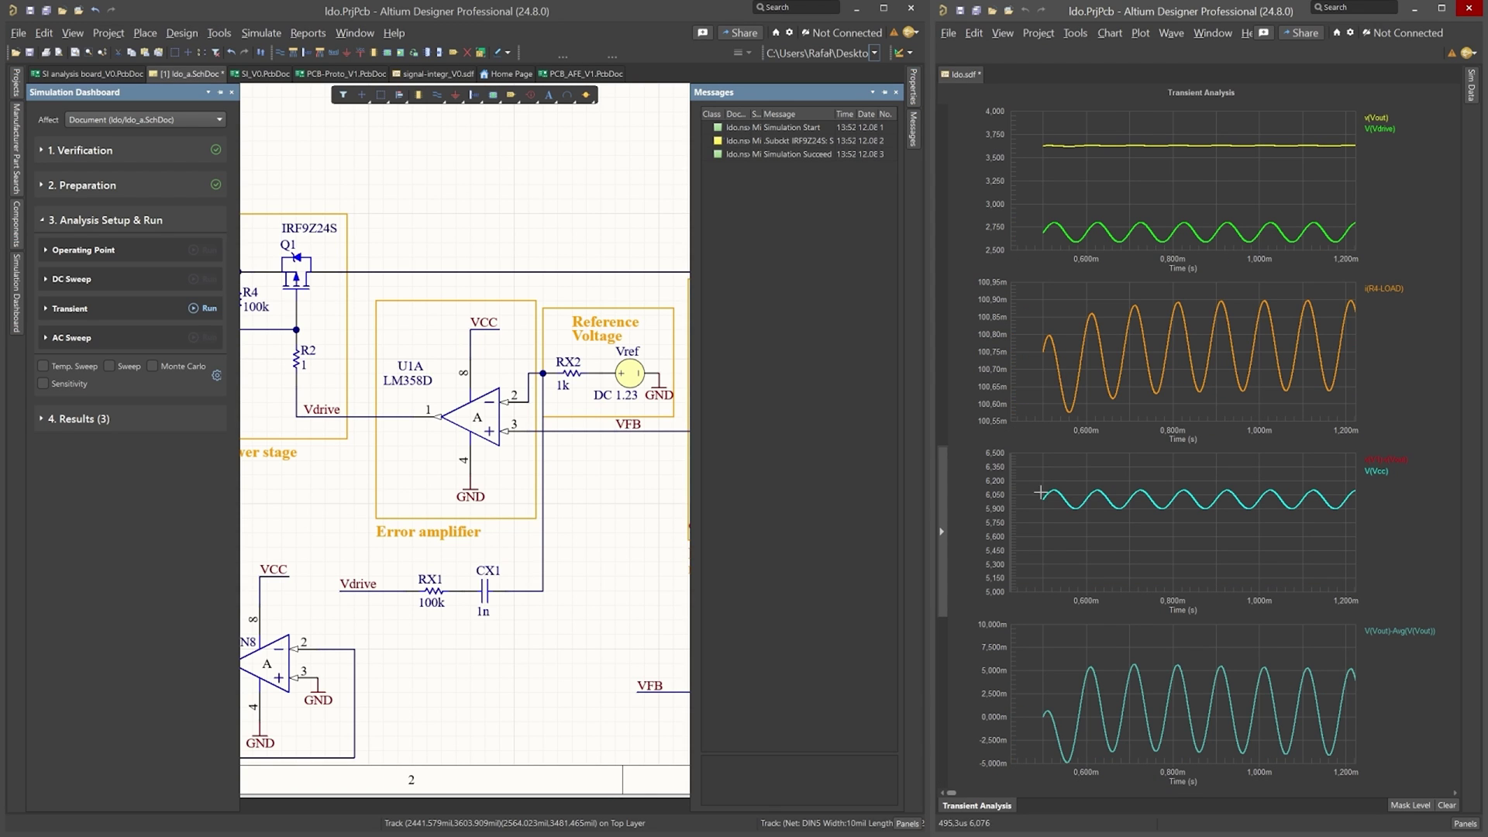
right_click(1249, 469)
left_click(1310, 537)
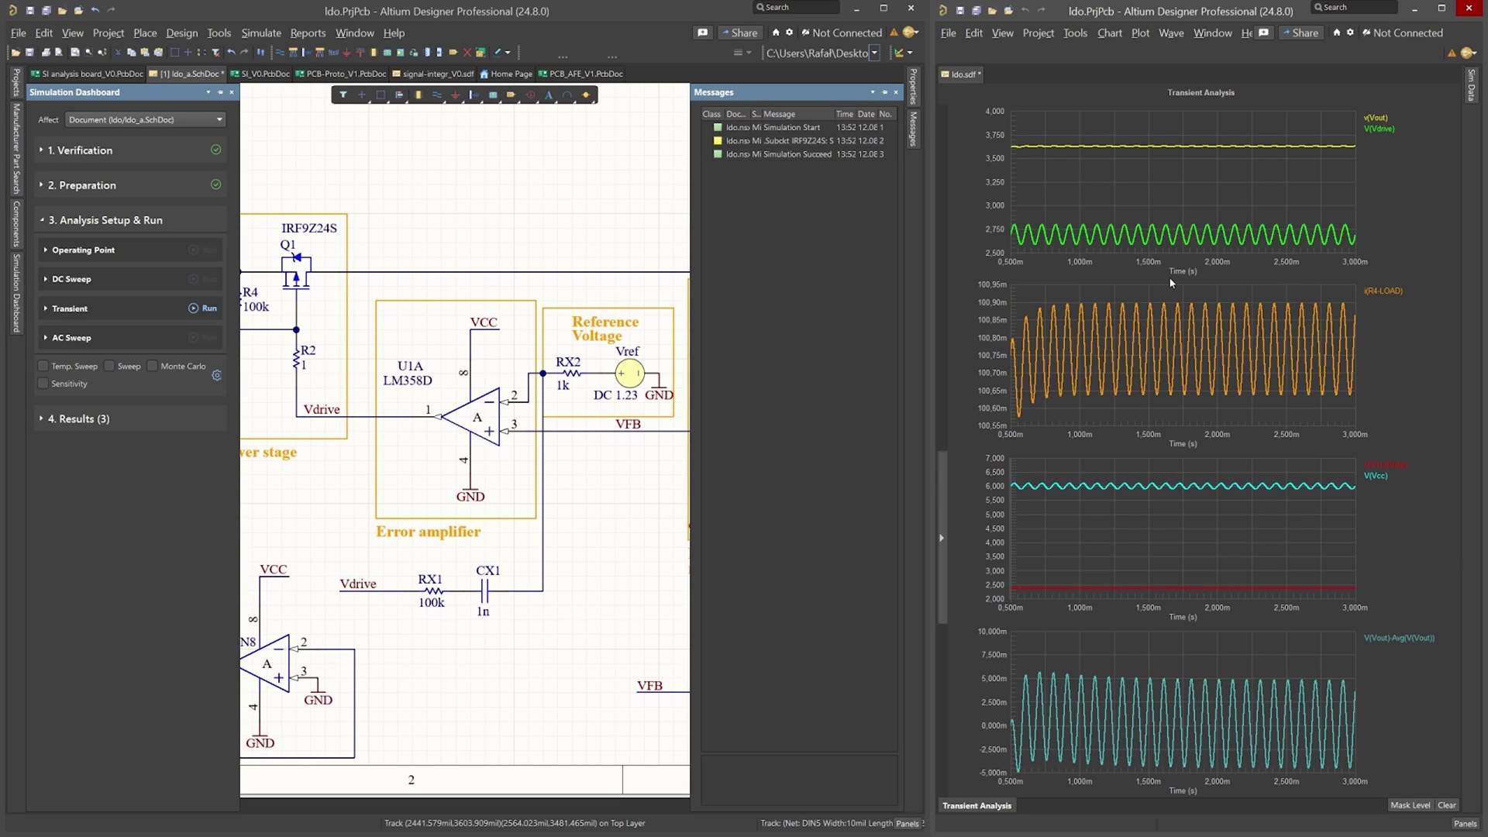
Check the VX2-AC source properties without changes, then rerun the AC sweep.
left_click_drag(365, 184, 653, 190)
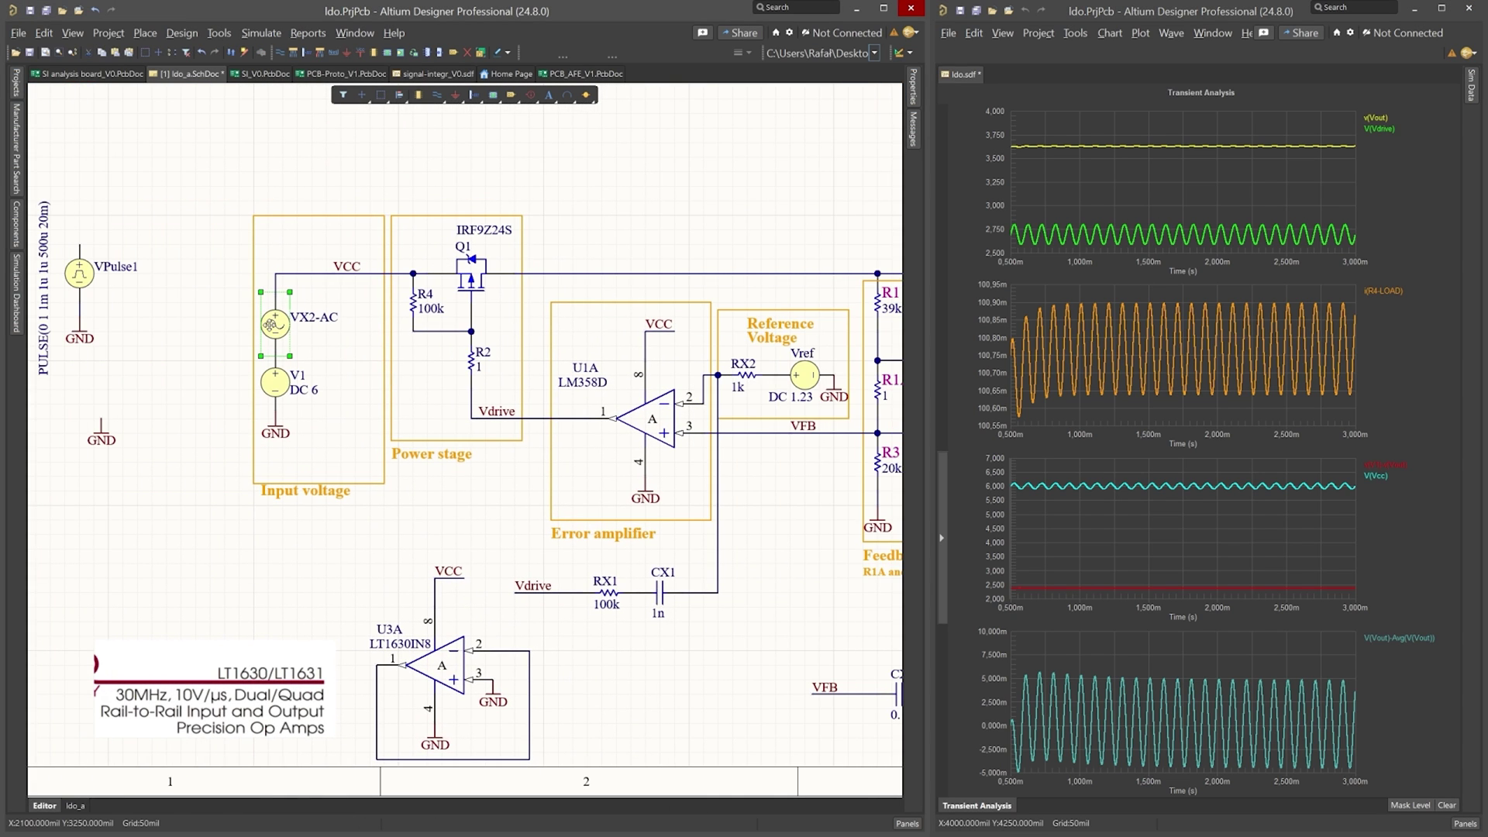
double_click(273, 324)
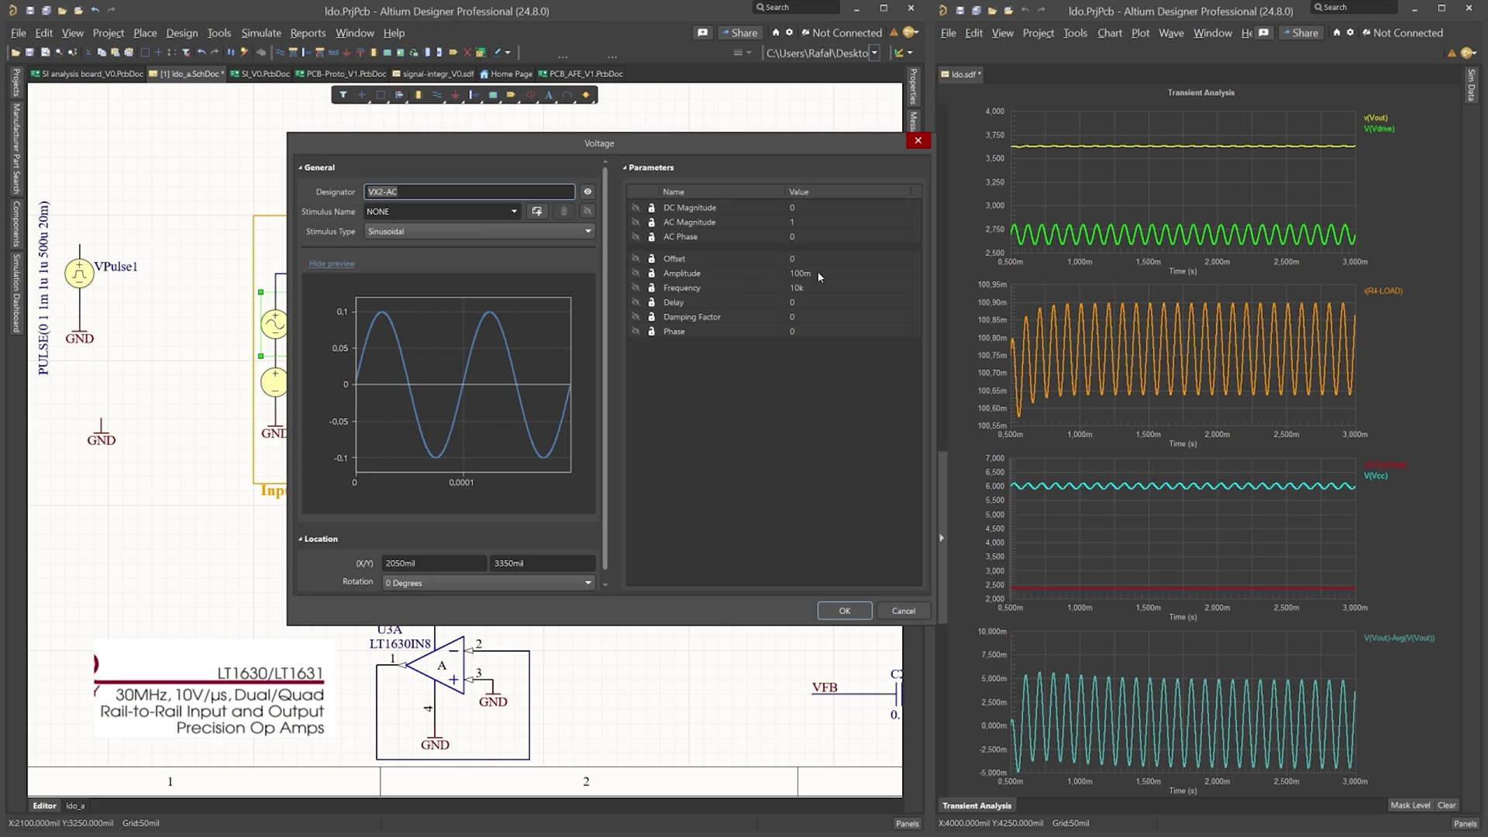
left_click(904, 611)
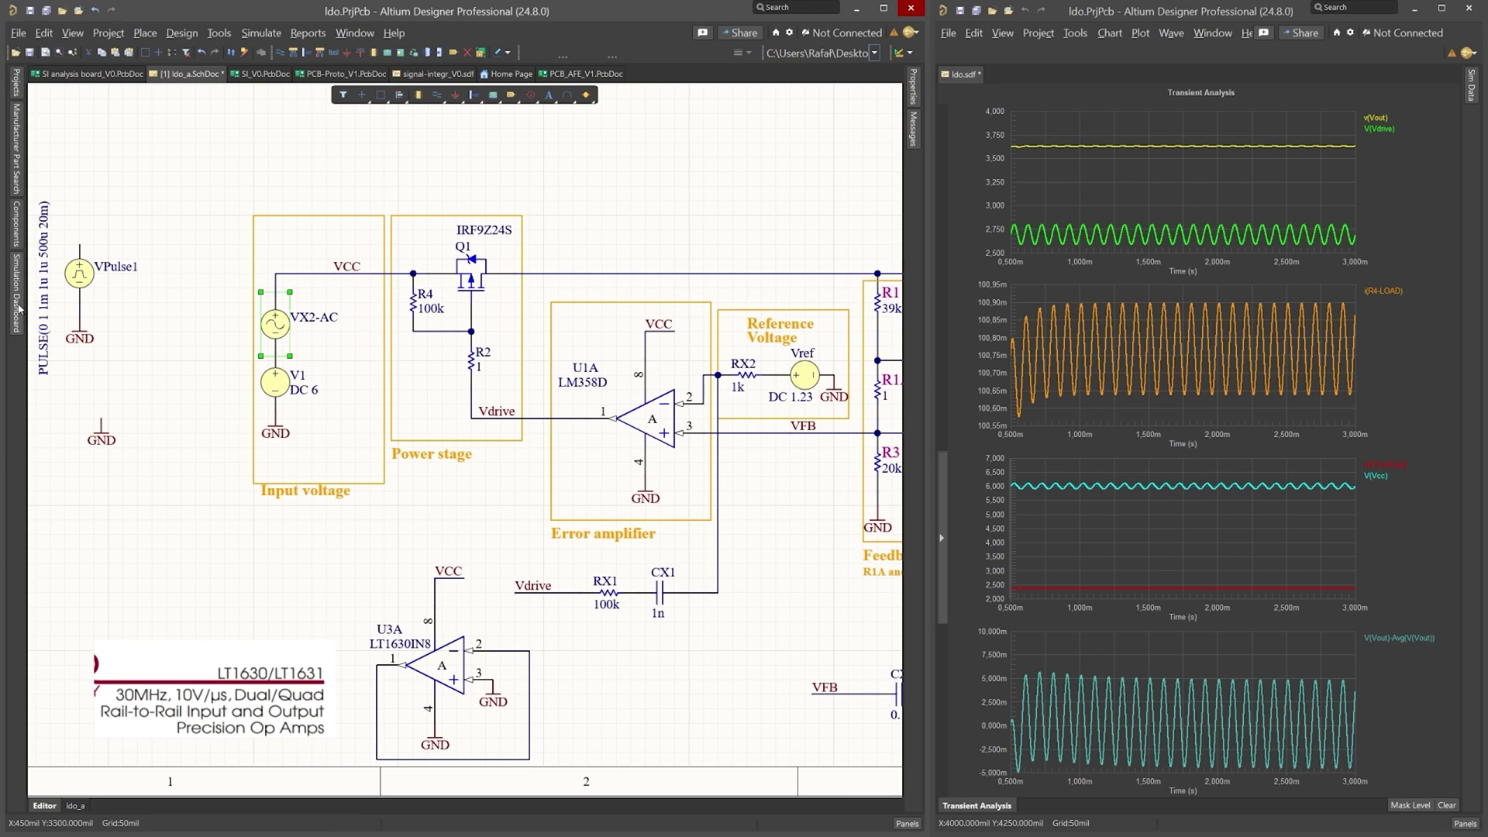
left_click(18, 309)
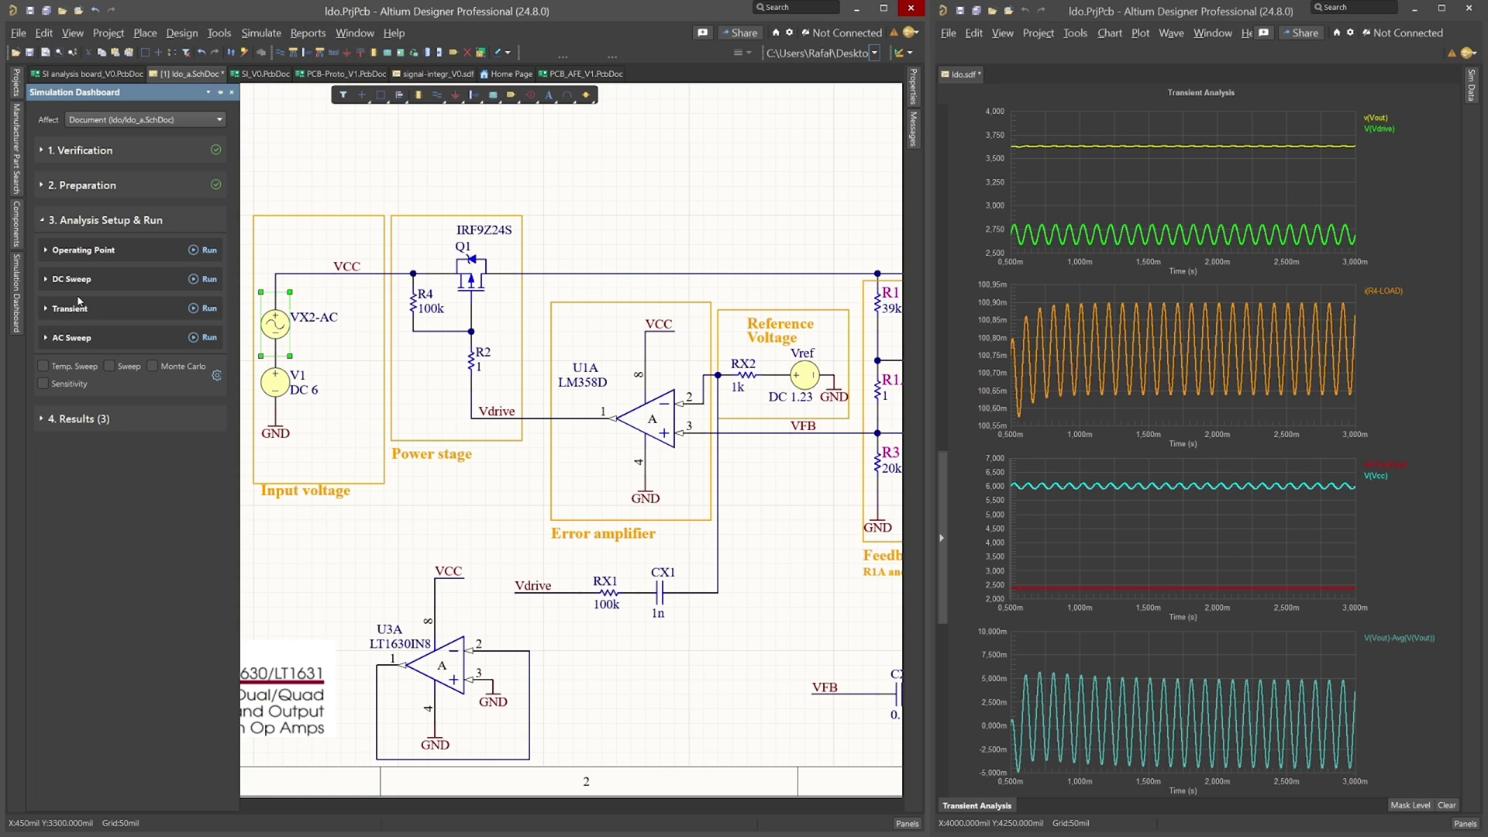
left_click(194, 338)
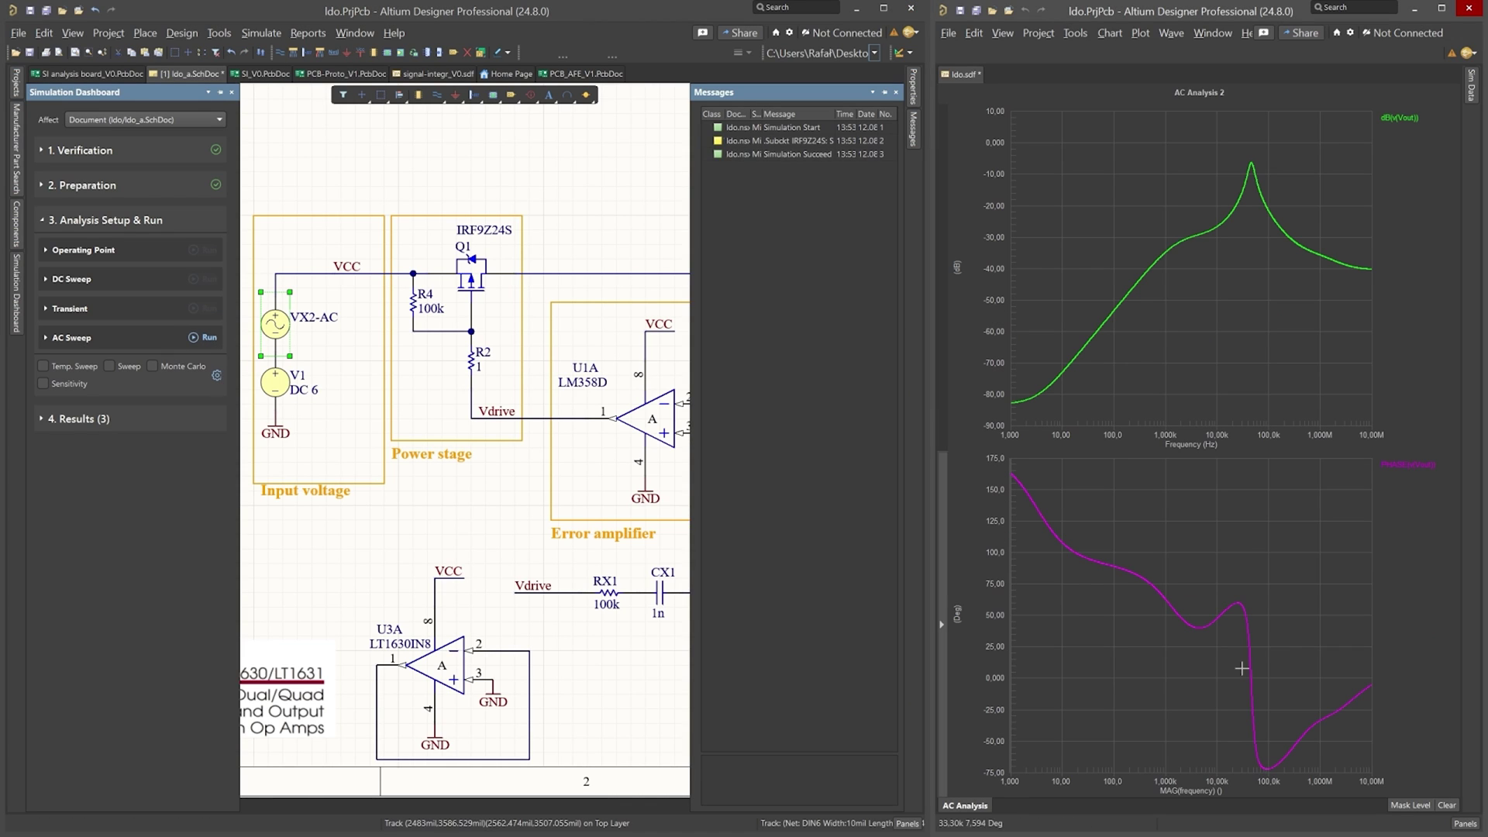
Add a cursor to dB(Vout) and place it at 10.85 kHz, reading about -26.19 dB.
left_click(1400, 118)
right_click(1401, 127)
left_click(1391, 134)
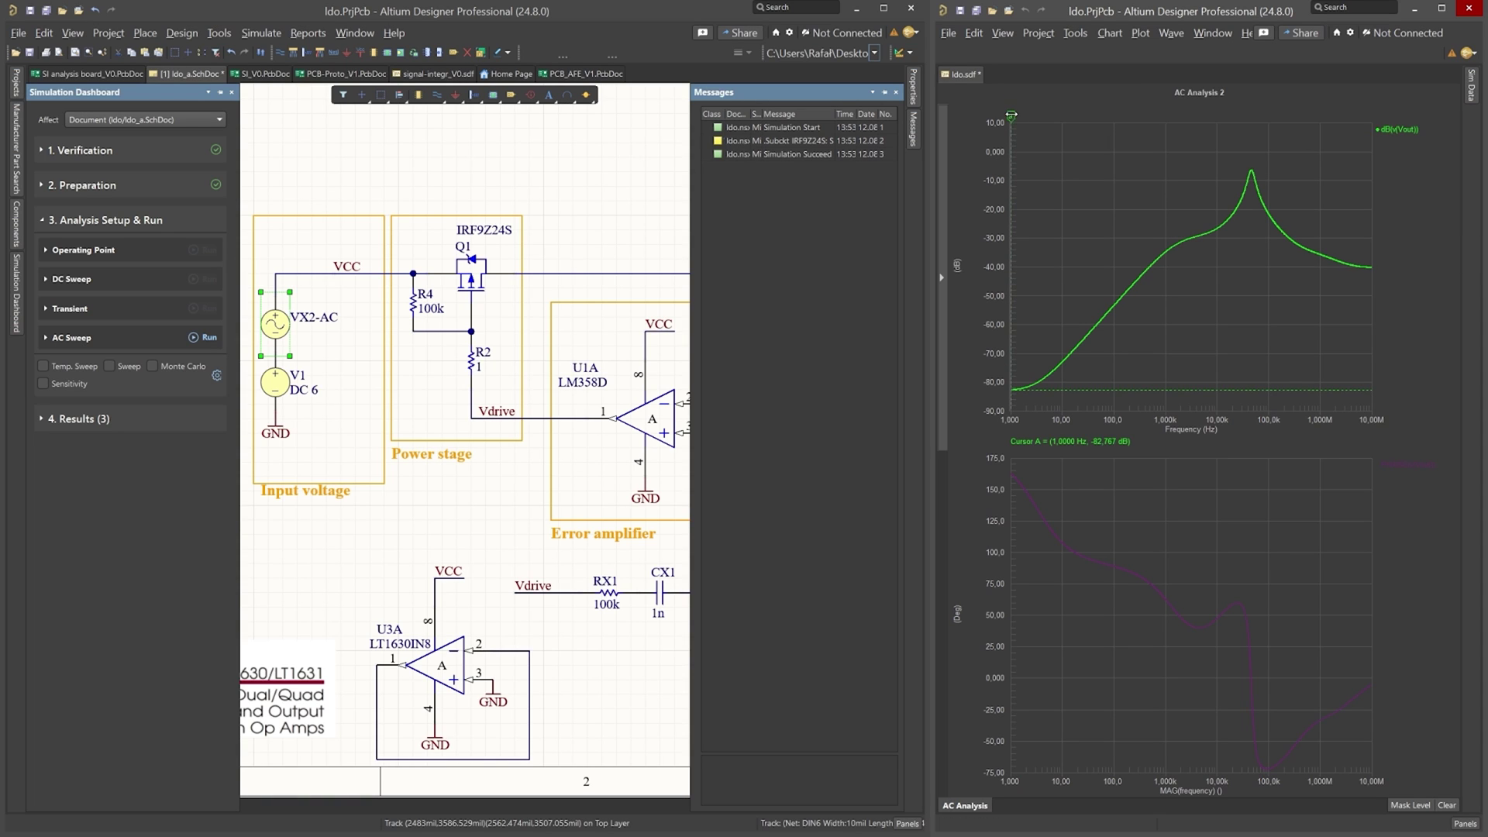
left_click_drag(1011, 114, 1218, 172)
mouse_move(1217, 172)
left_mouse_down()
mouse_move(1198, 172)
mouse_move(1219, 172)
left_mouse_up()
left_click(548, 170)
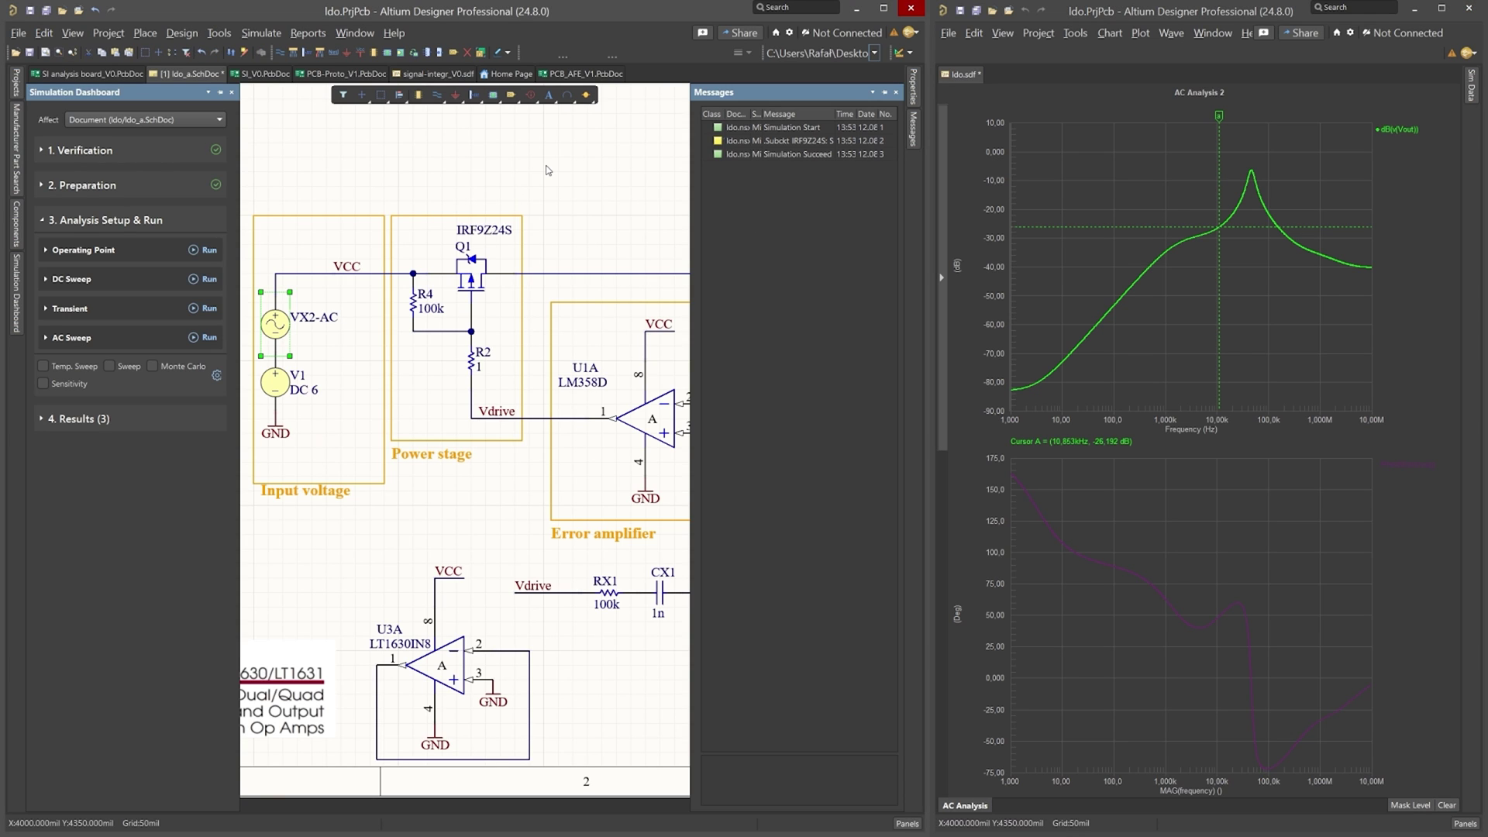
Swap the op-amps: LT1630IN8 U3A into the Error amplifier box, LM358D U1A to the lower box.
left_click(747, 206)
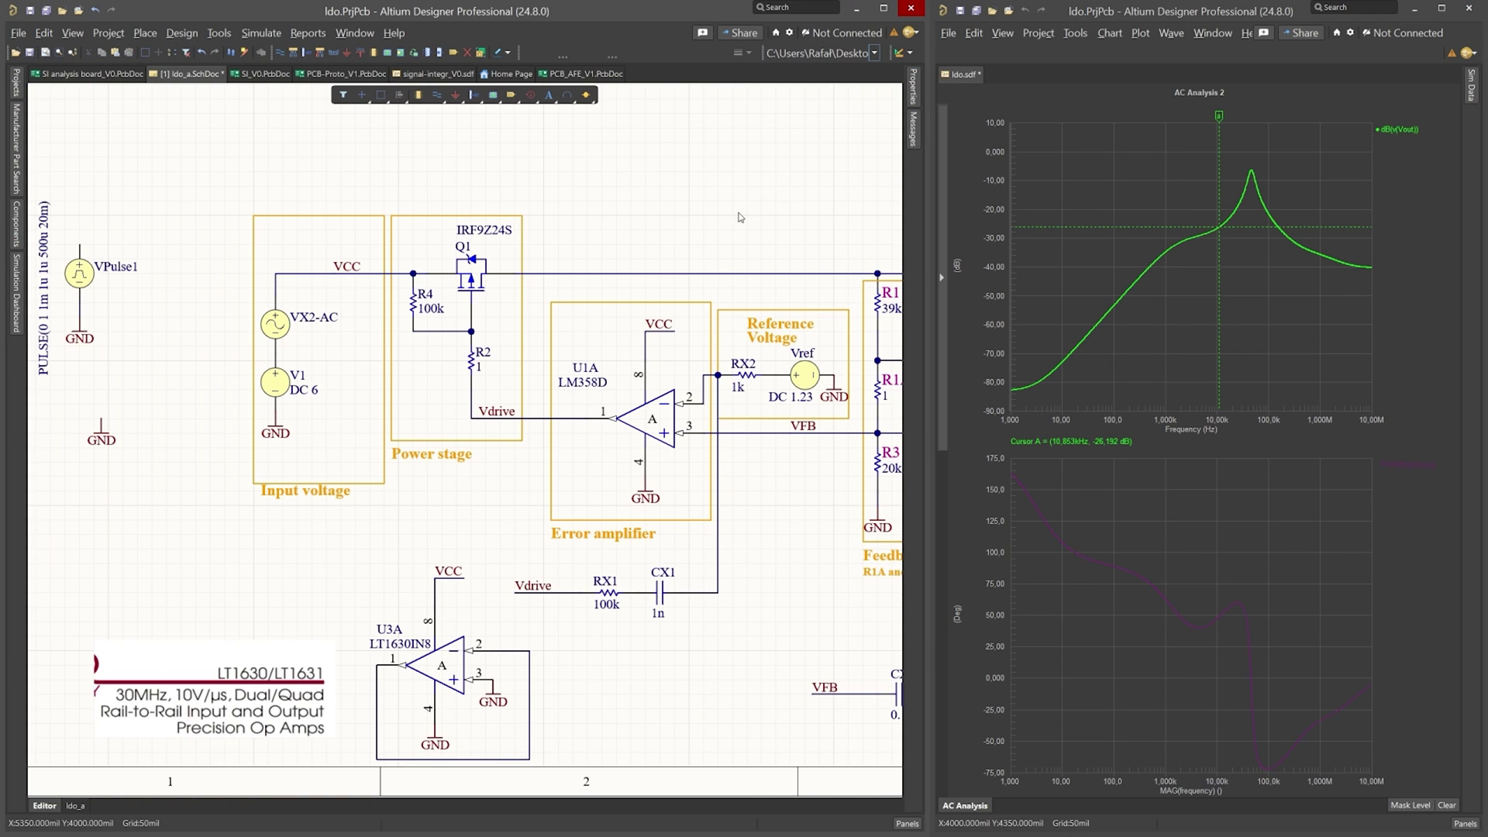
left_click_drag(644, 436, 121, 569)
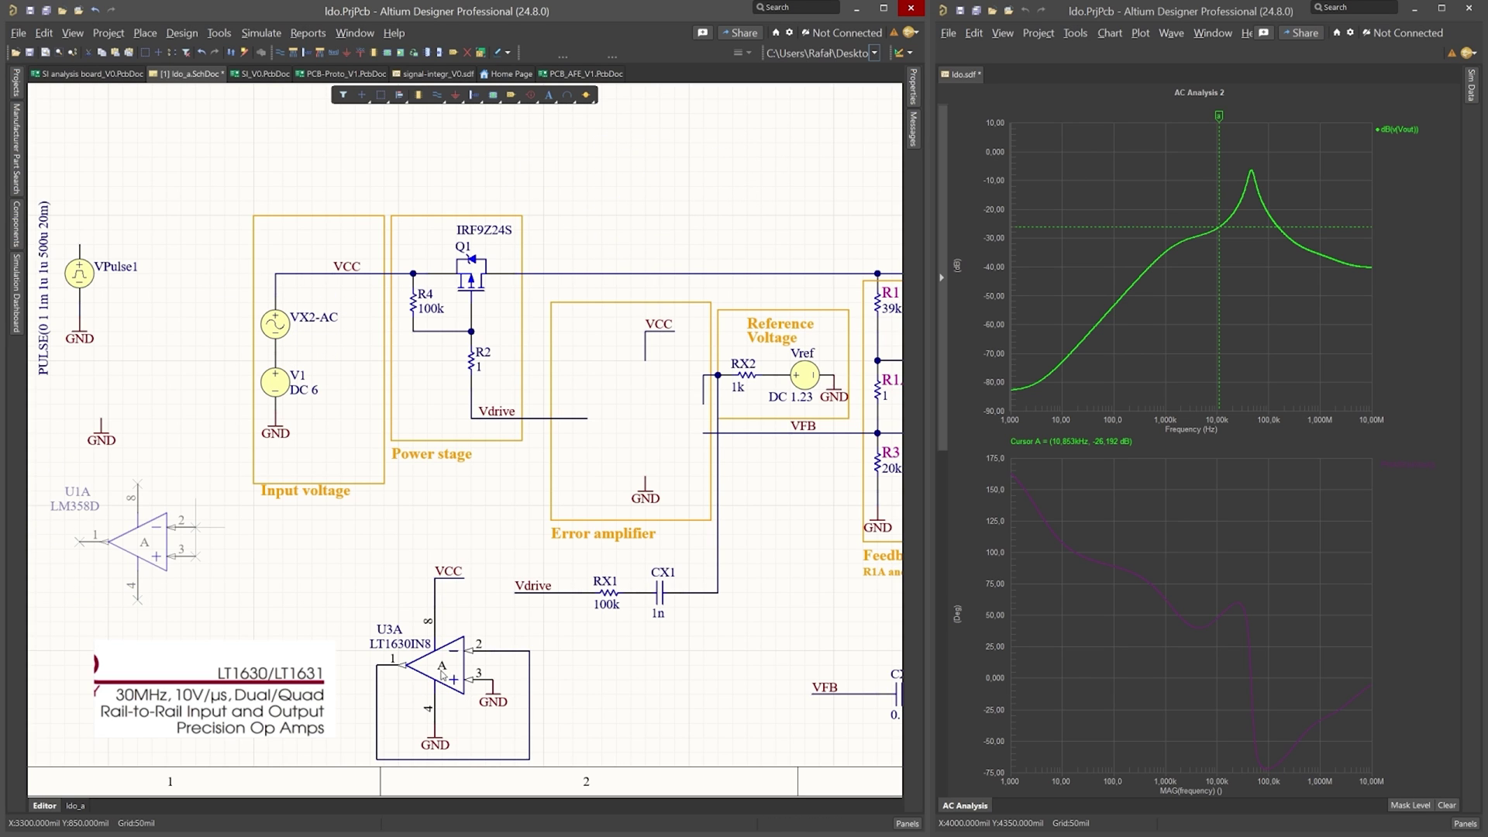
left_click(444, 677)
left_click_drag(443, 676, 703, 434)
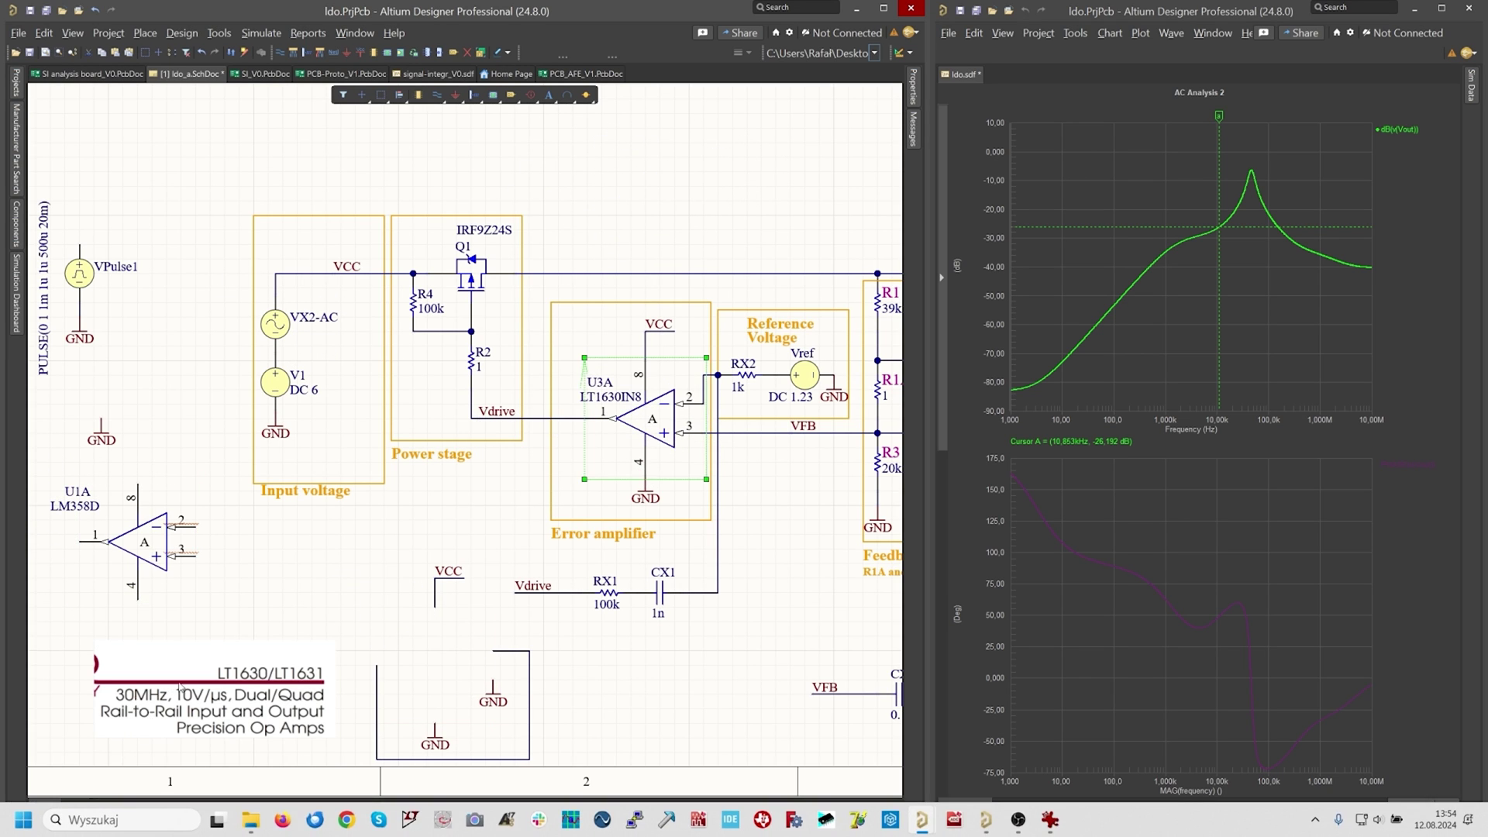
left_click_drag(198, 535, 494, 650)
left_click(641, 692)
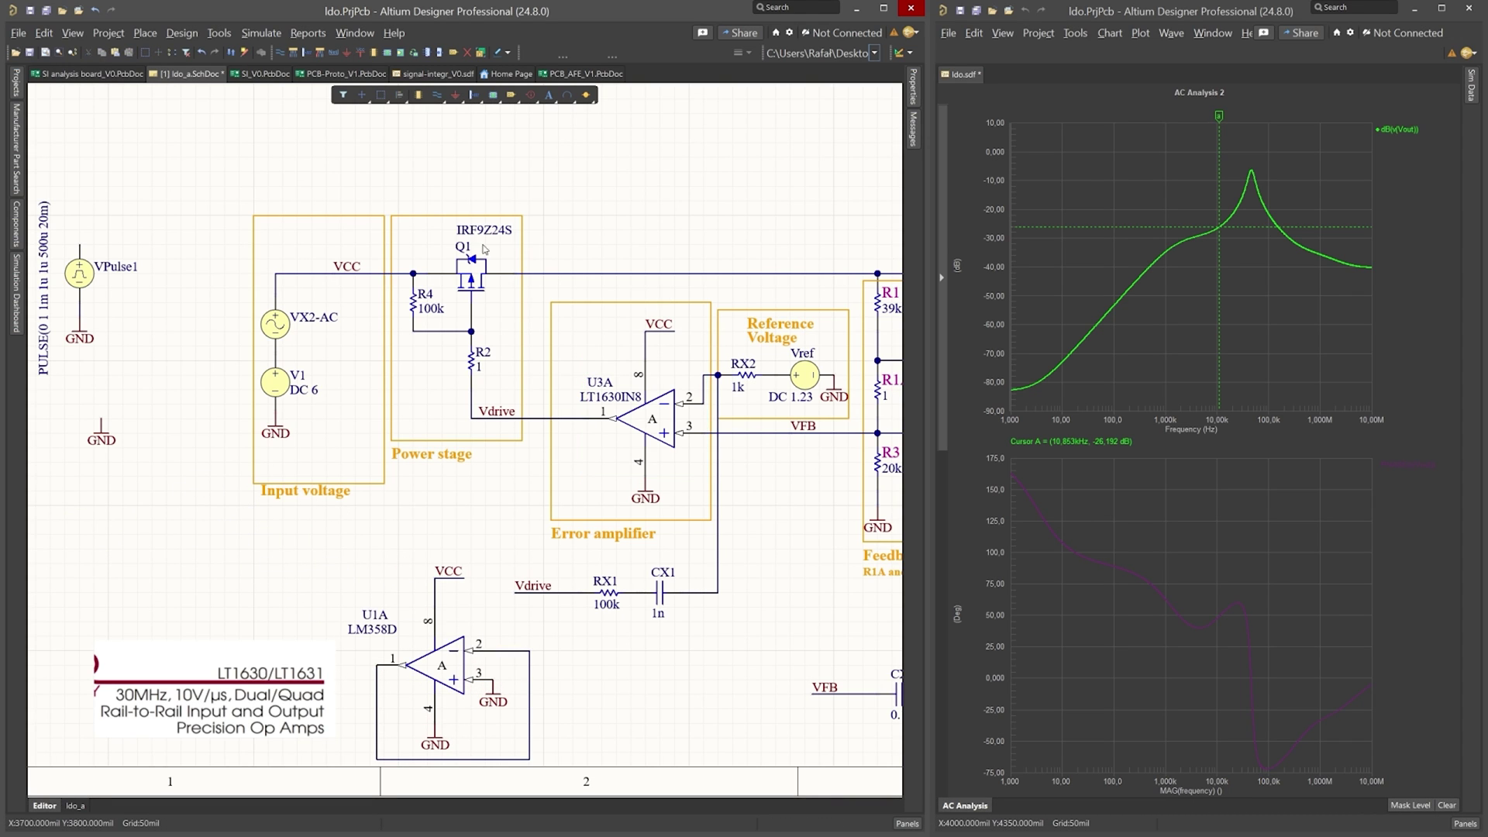
left_click(9, 341)
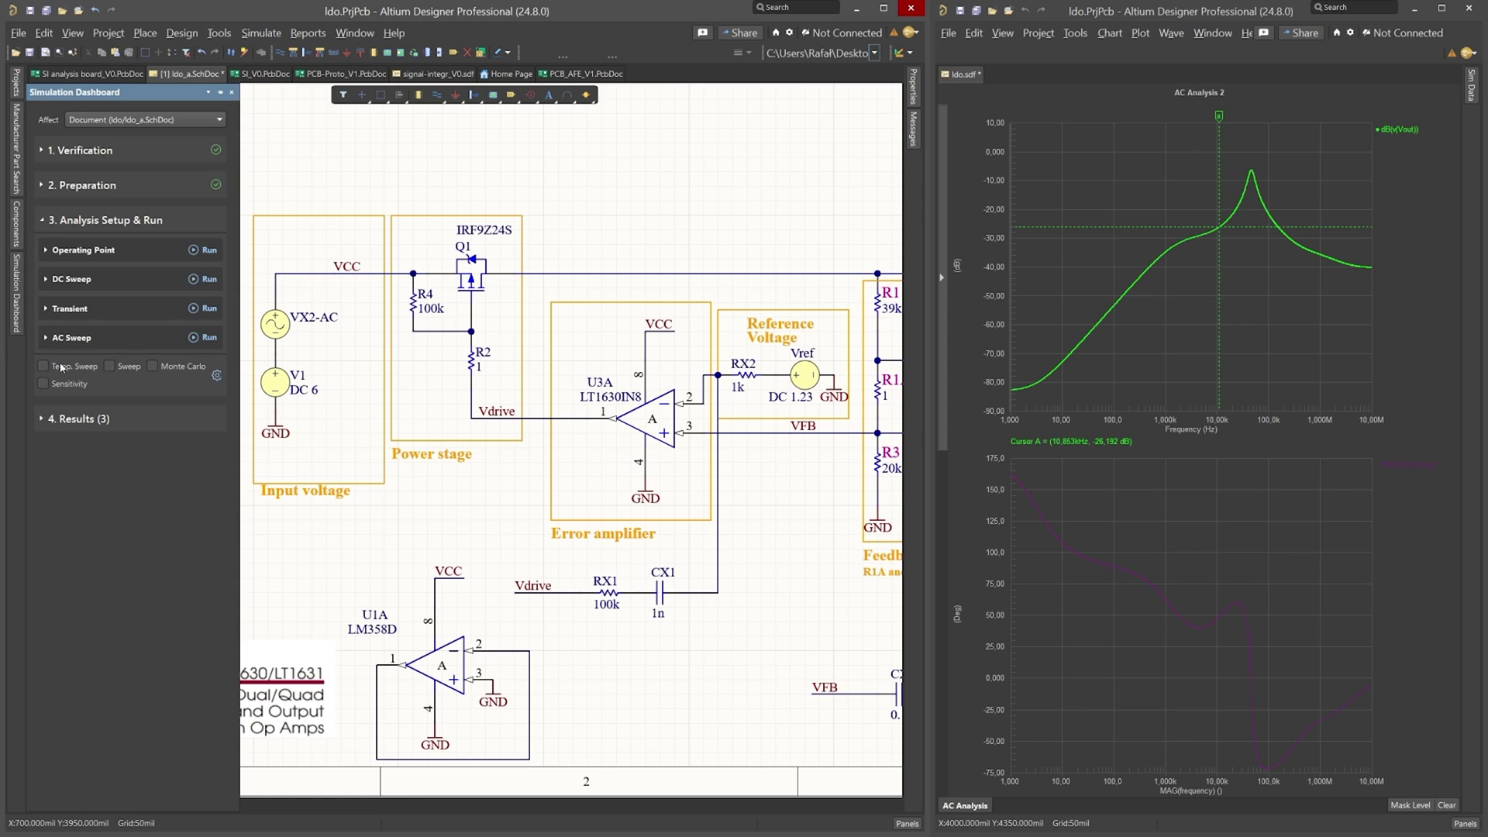
Rerun the transient and AC sweep simulations with the LT1630 as error amplifier.
left_click(194, 314)
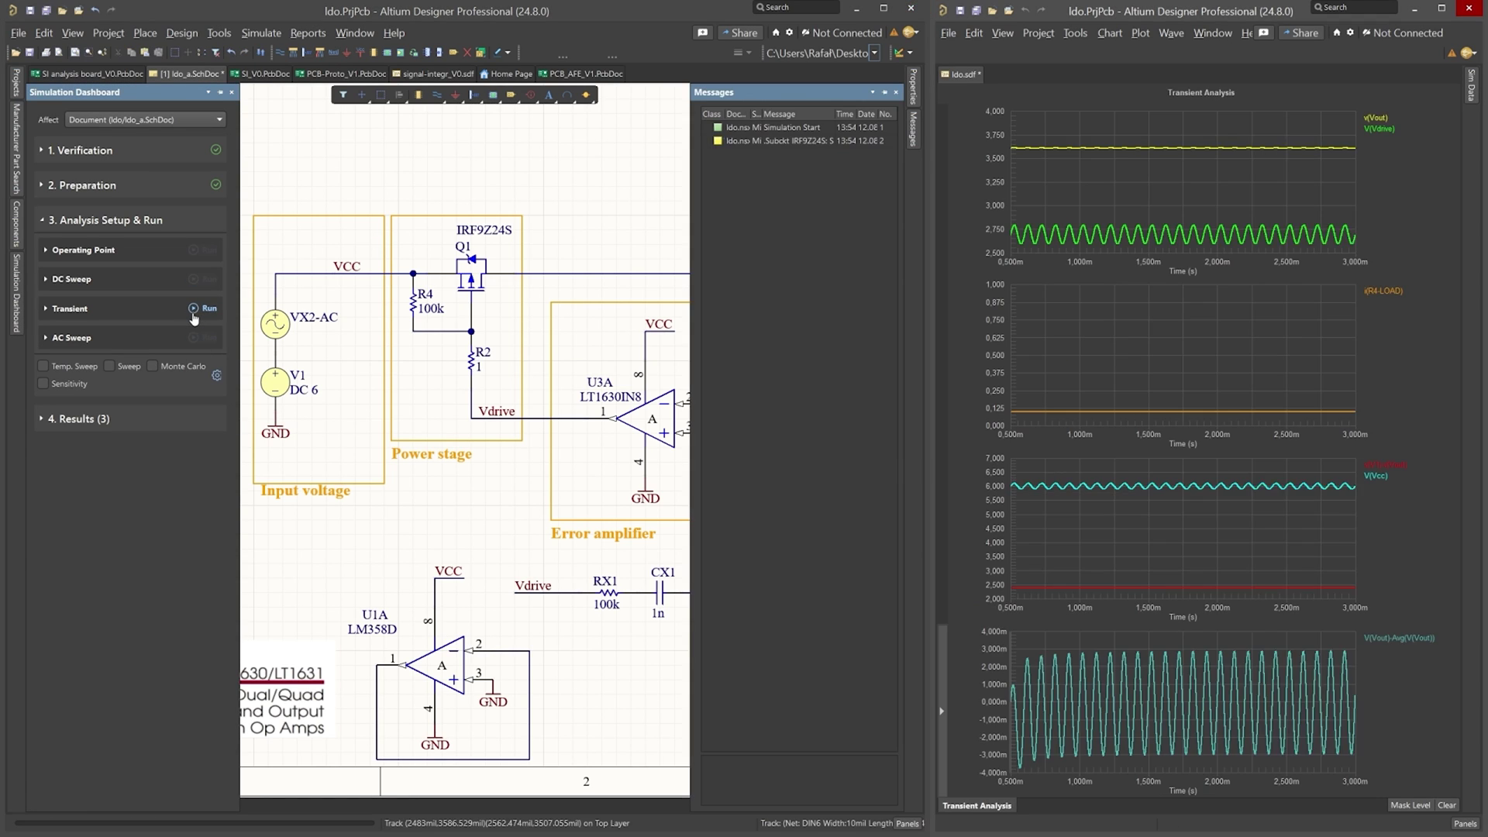
left_click(197, 342)
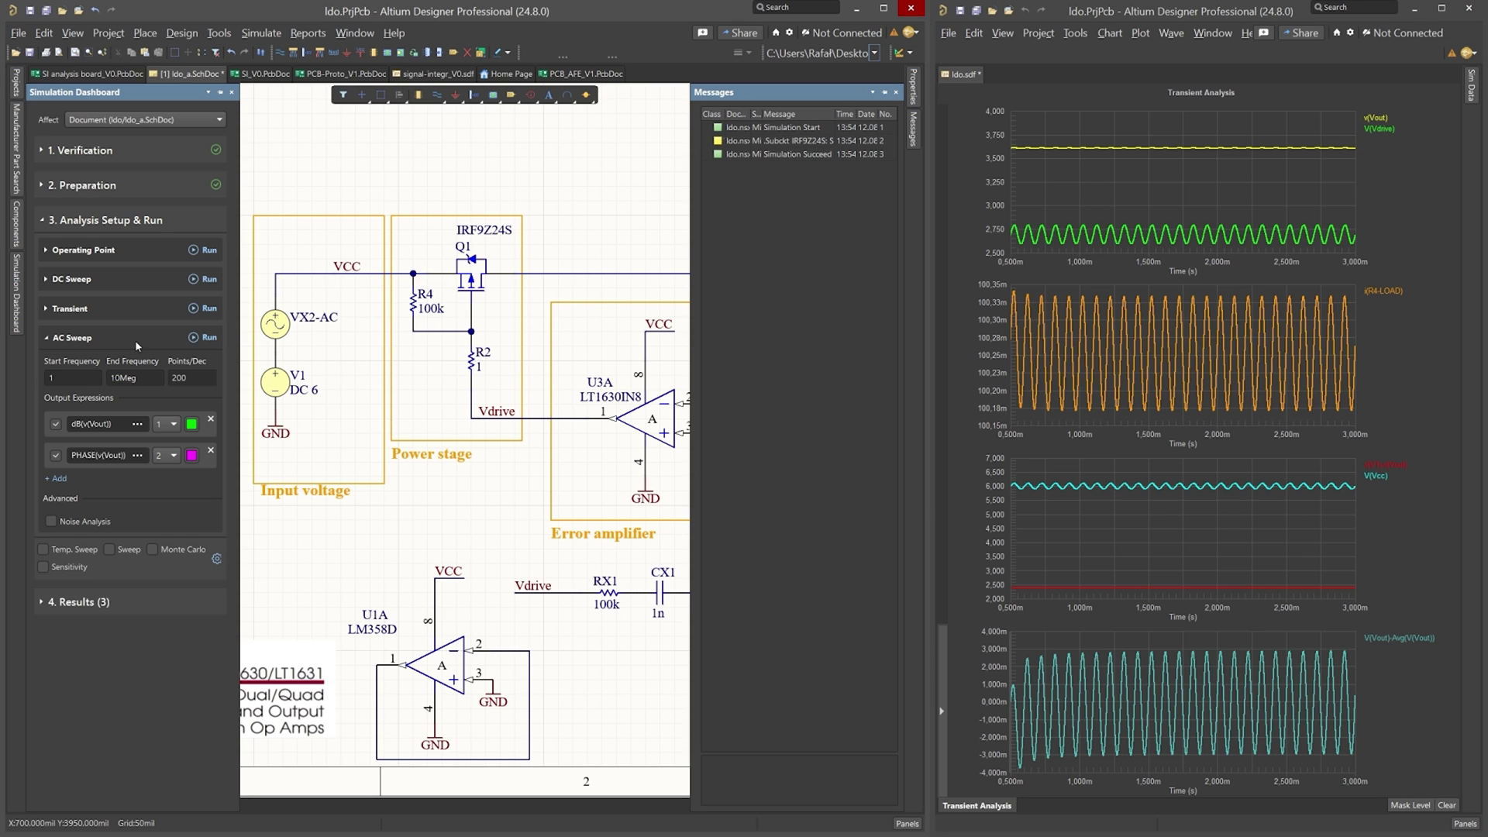
left_click(198, 339)
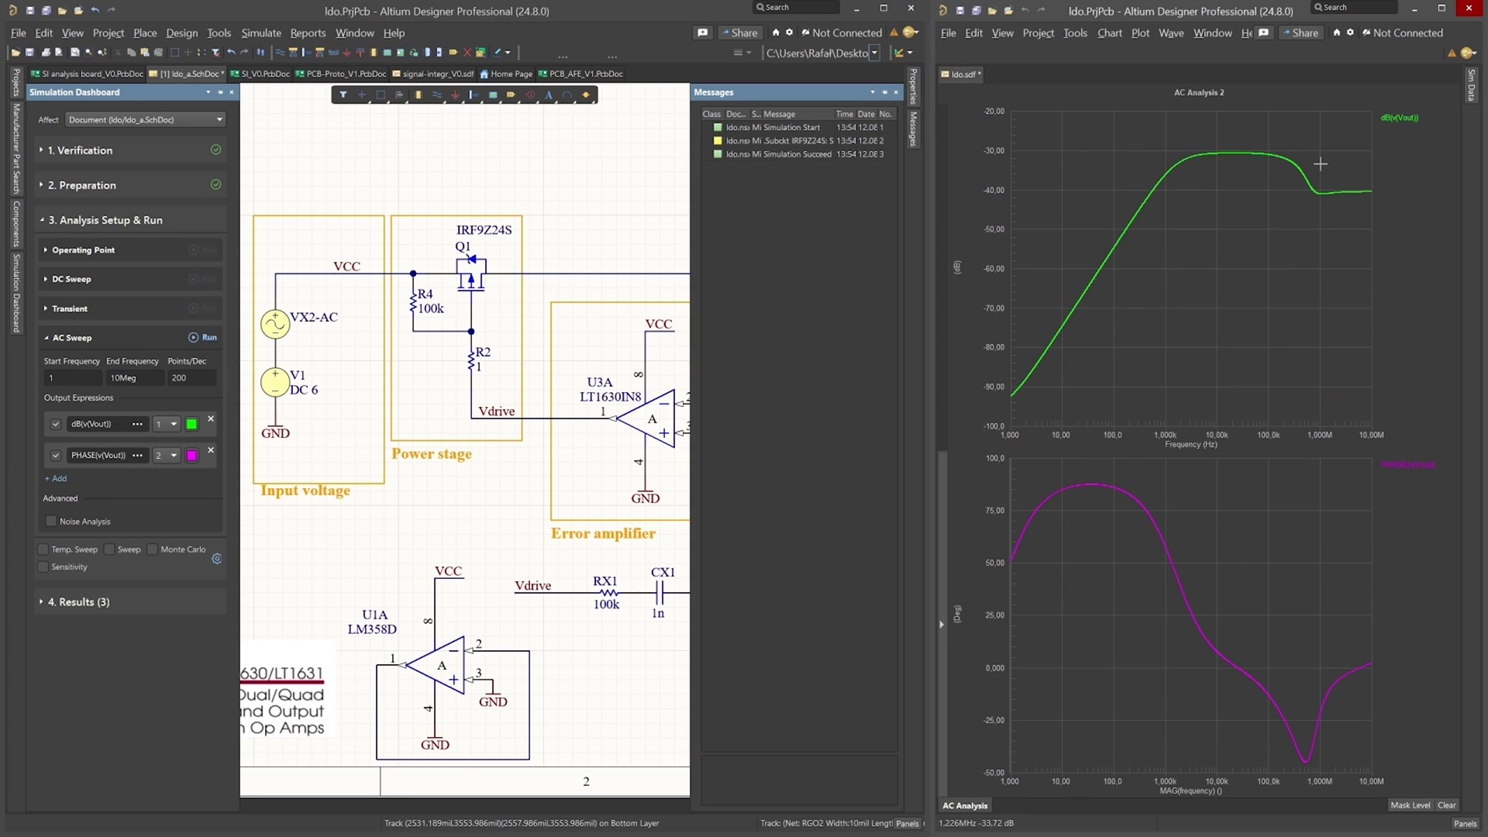
Place Cursor A on dB(v(Vout)) at about 9.76 kHz, reading -30.681 dB.
left_click(1404, 124)
right_click(1405, 124)
left_click(1364, 127)
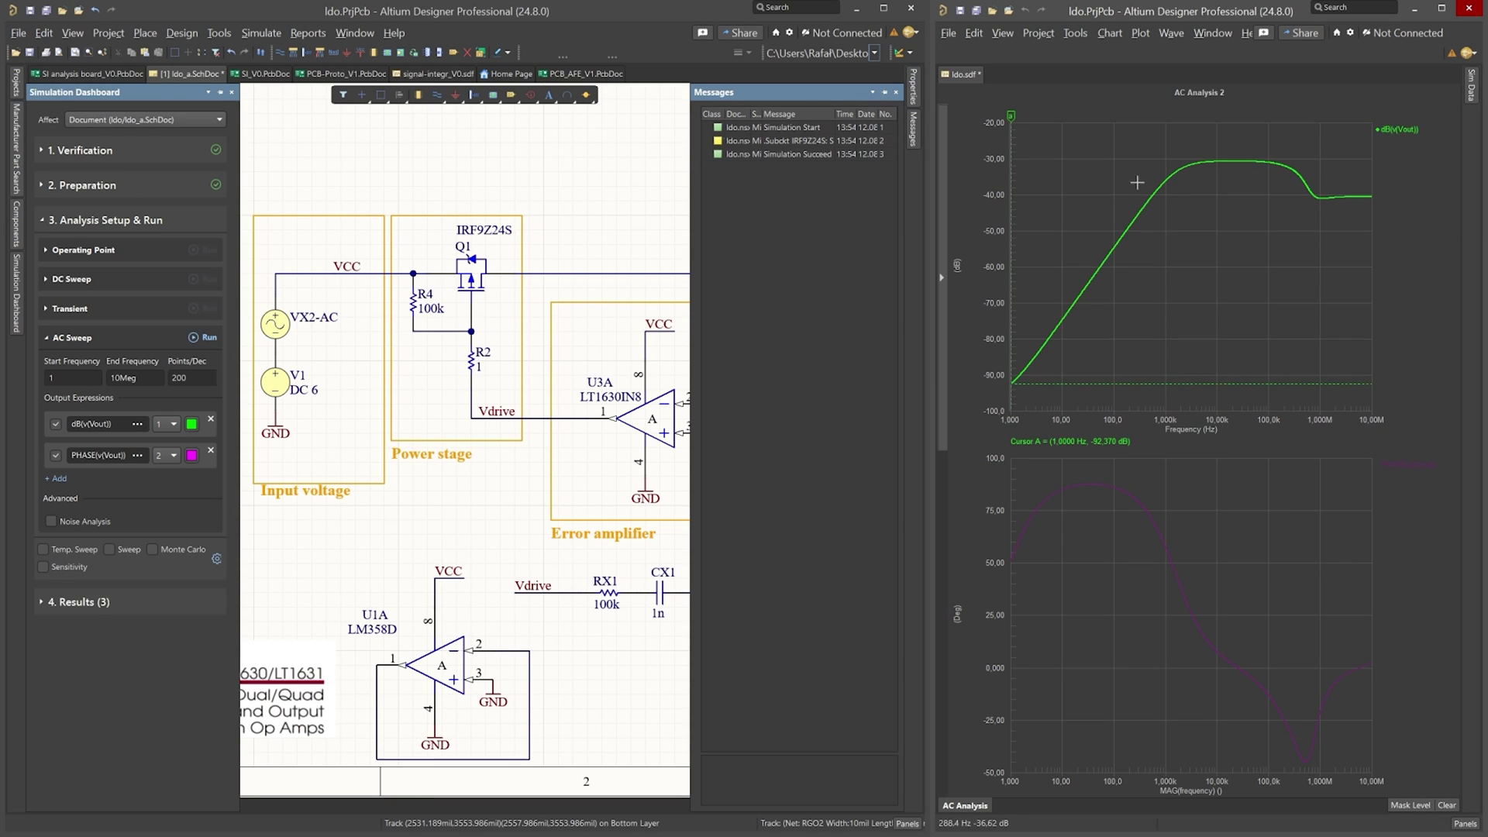
left_click_drag(1011, 115, 1011, 188)
left_click_drag(1011, 199, 1214, 308)
left_click_drag(1215, 116, 1219, 116)
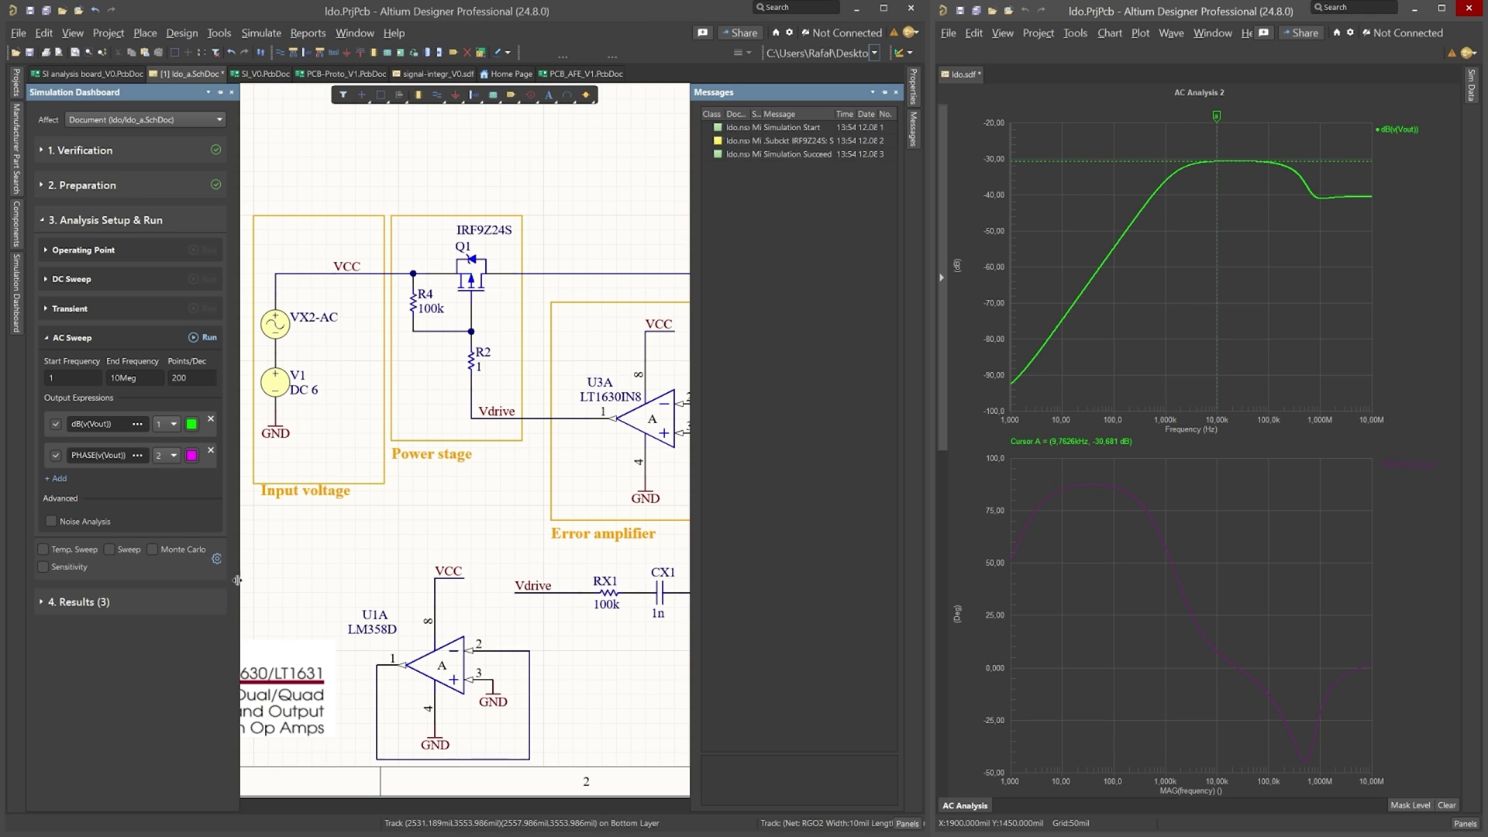
Add Cursor A to the dB(Vout) trace and set it on the gain plateau near 10 kHz.
left_click(287, 557)
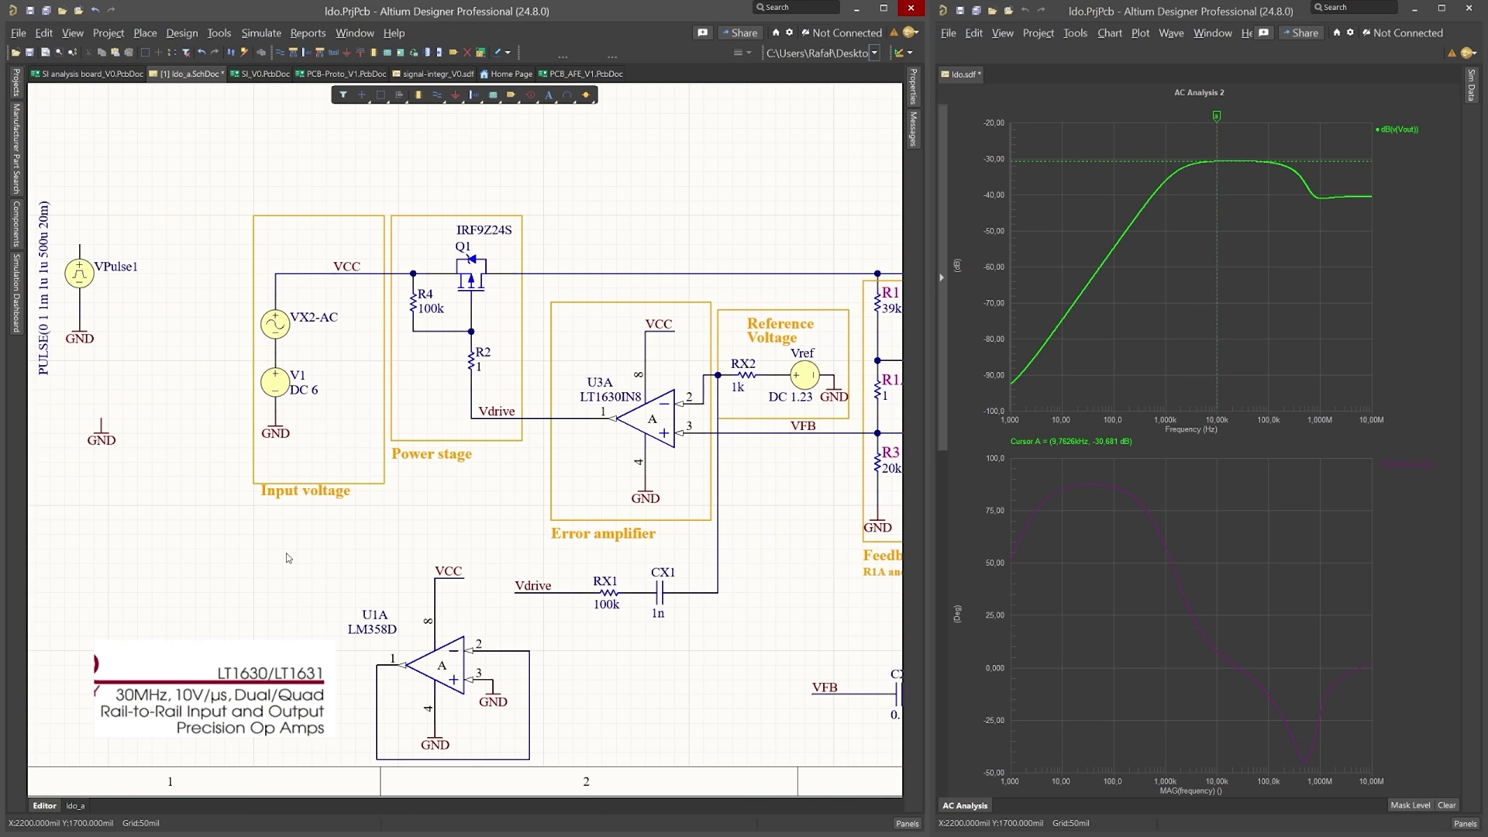
left_click(11, 282)
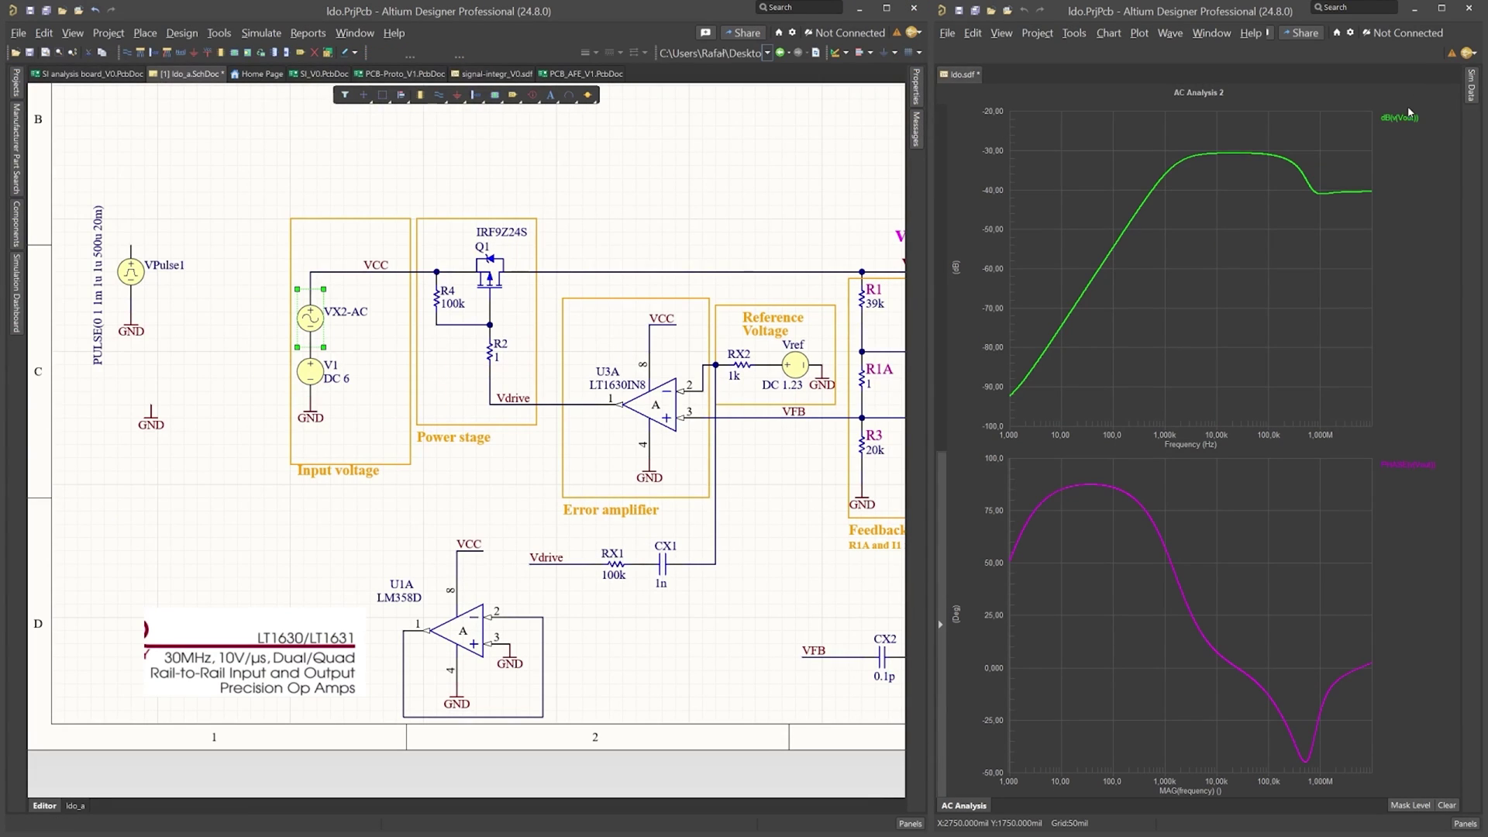
left_click(1394, 121)
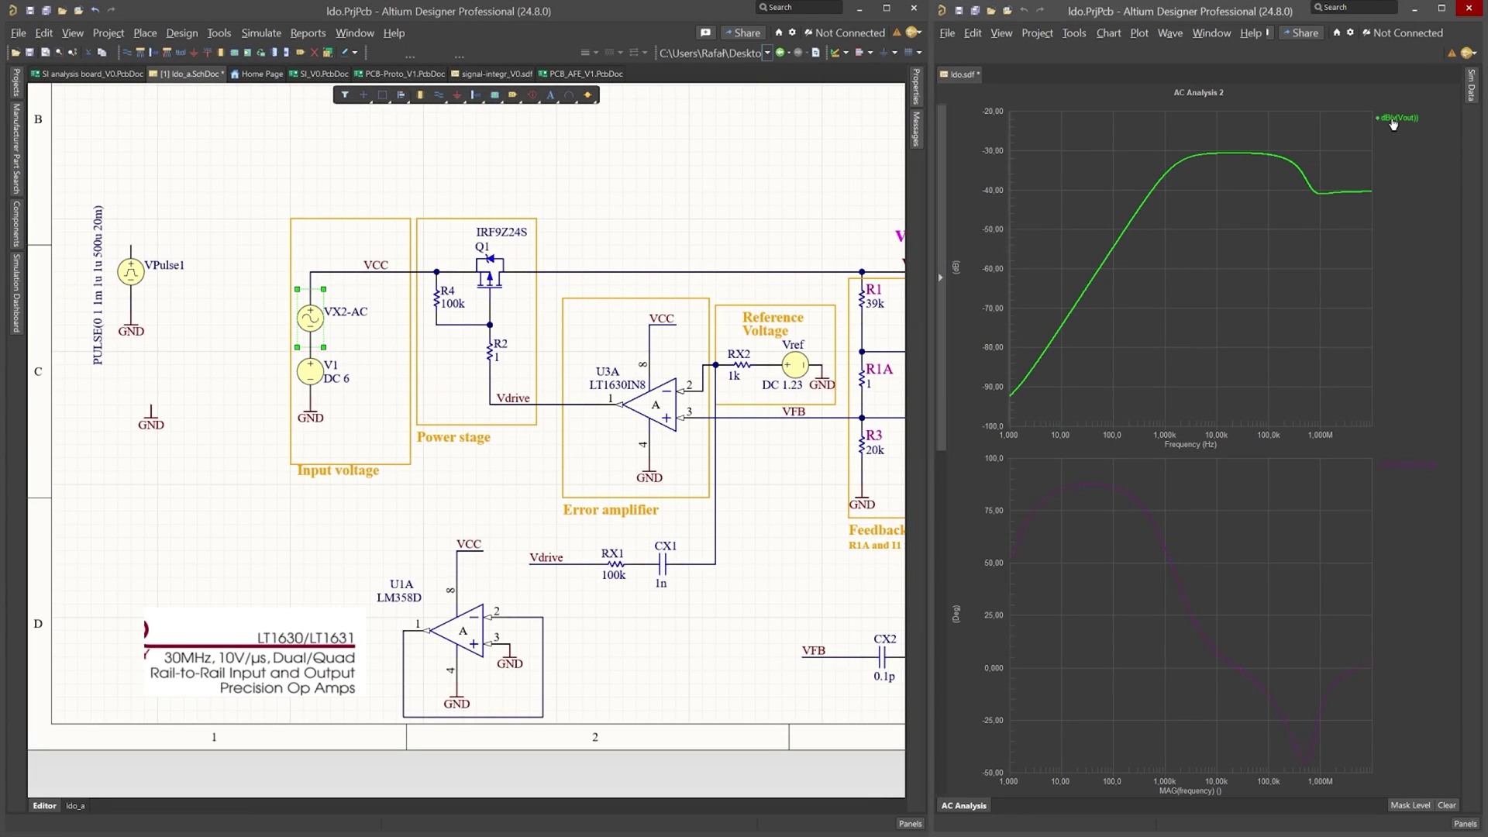
right_click(1402, 124)
left_click(1396, 126)
left_click_drag(1062, 127, 1217, 169)
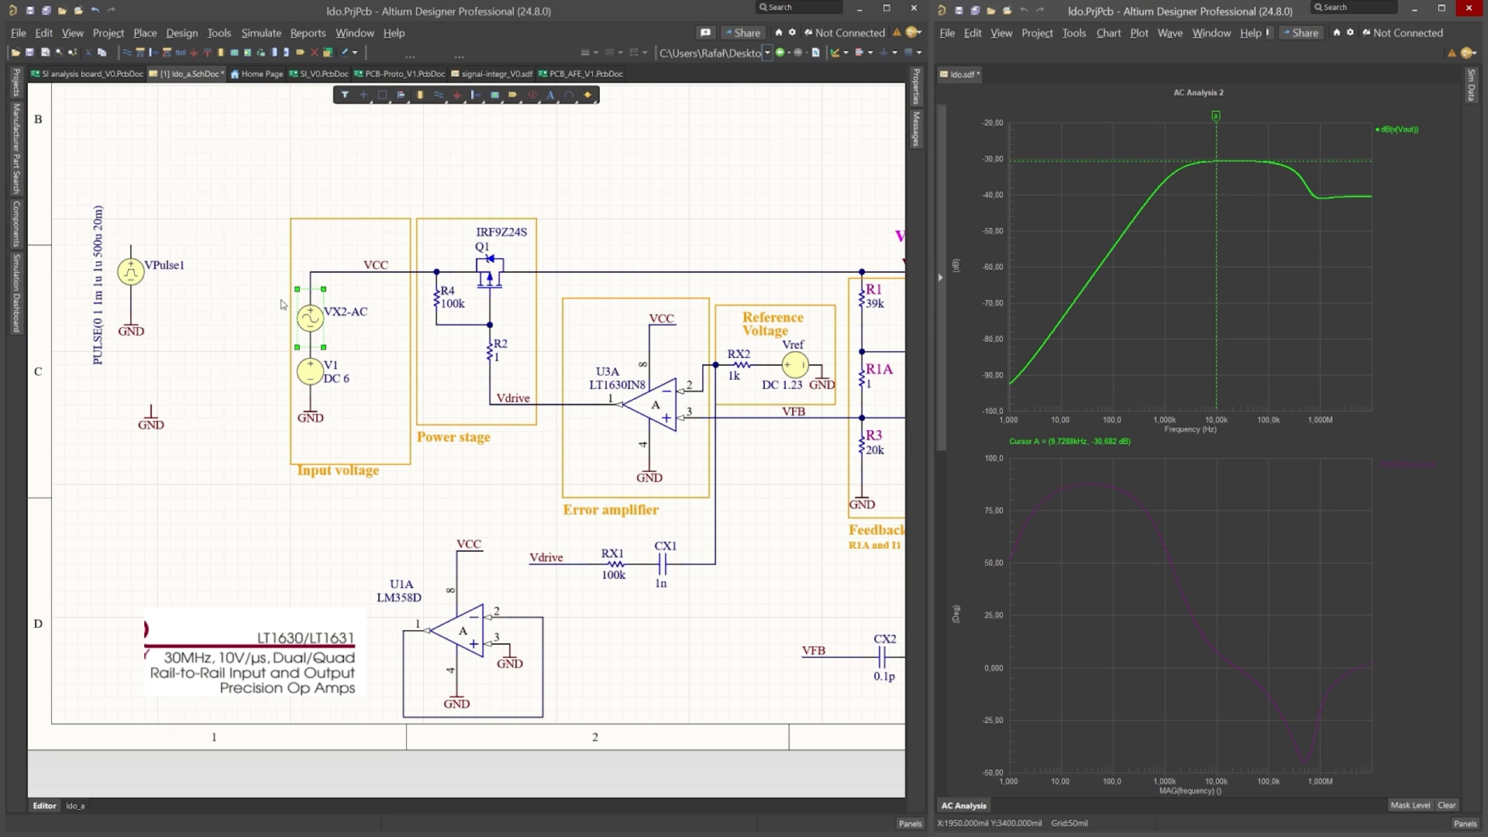
Change the VX2-AC source's sine frequency from 46k to 10k.
double_click(320, 324)
left_click(828, 287)
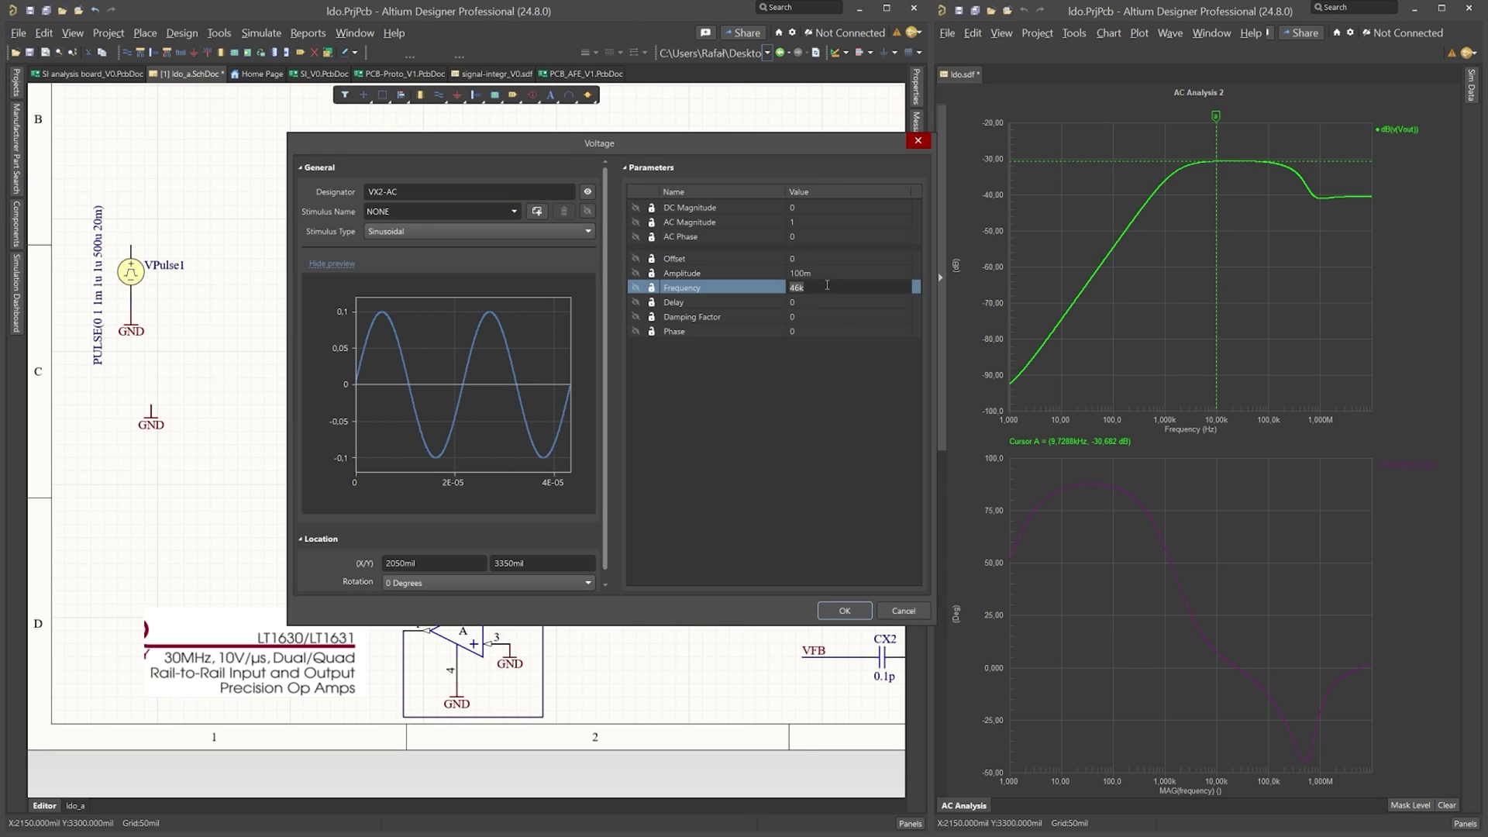
type("10")
left_click(843, 610)
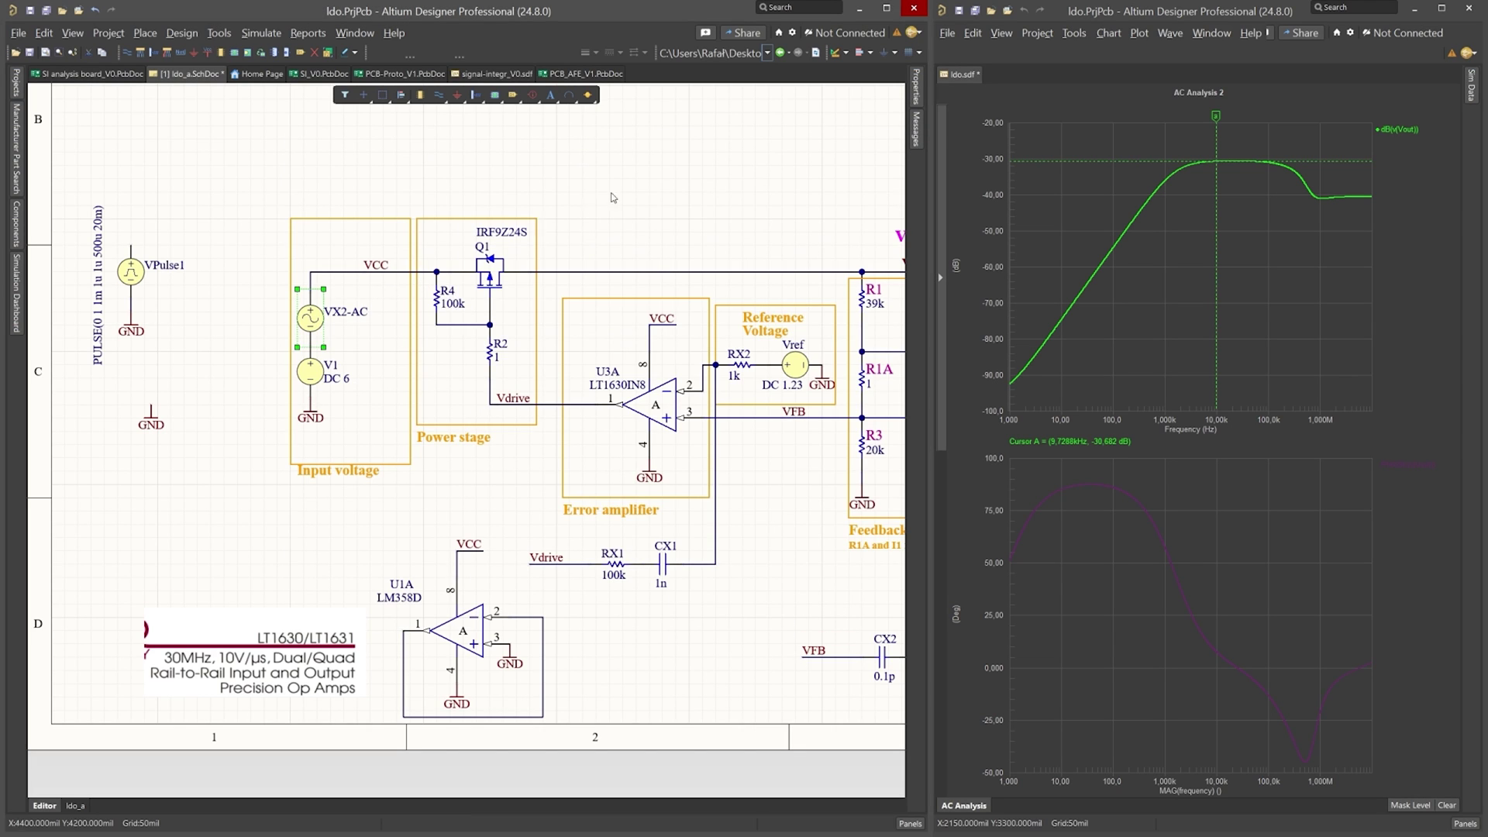
left_click(618, 194)
left_click(14, 293)
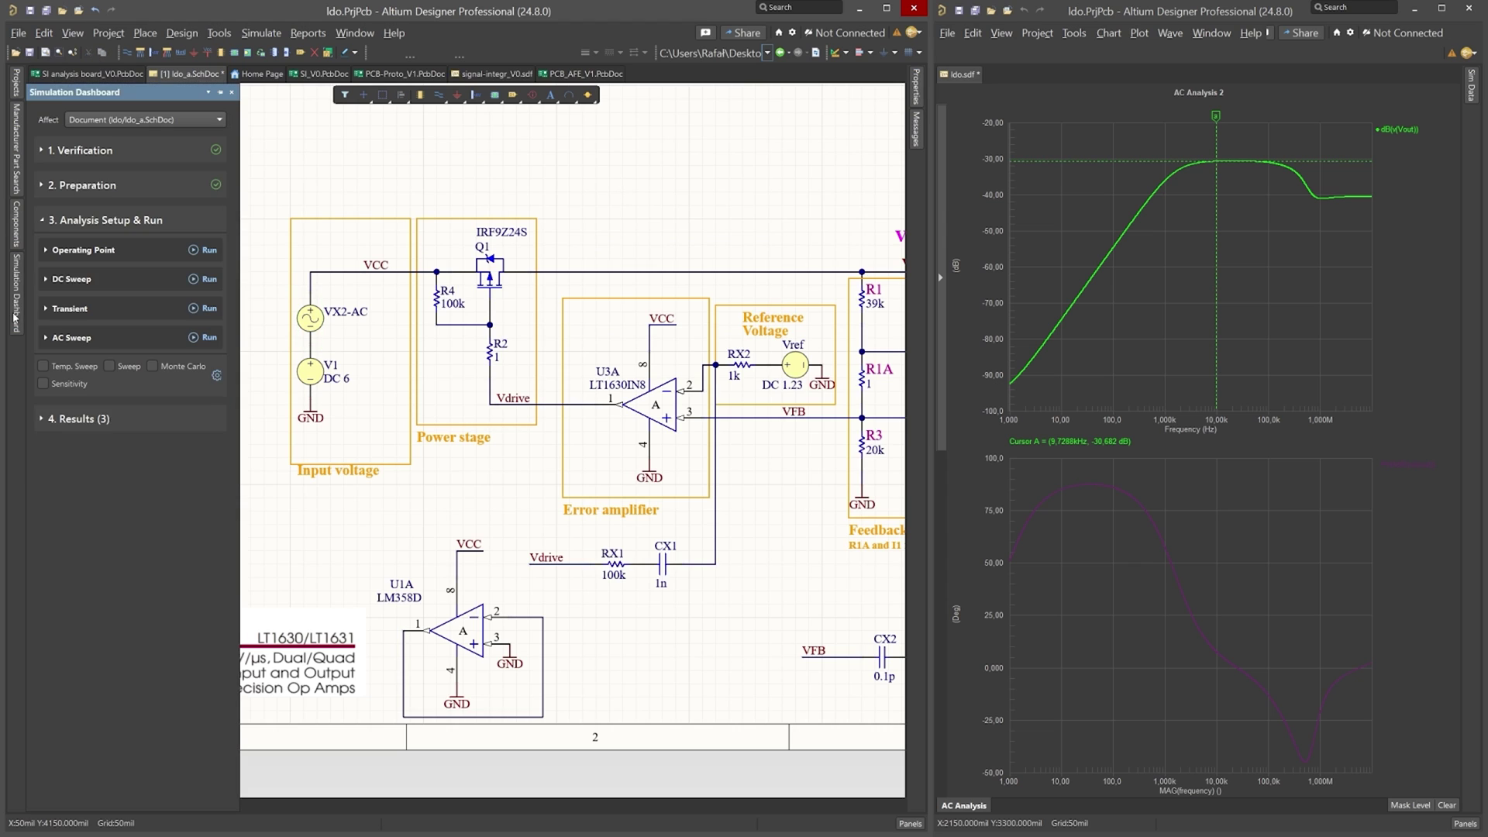
Run the transient simulation to view the Vout ripple.
left_click(194, 310)
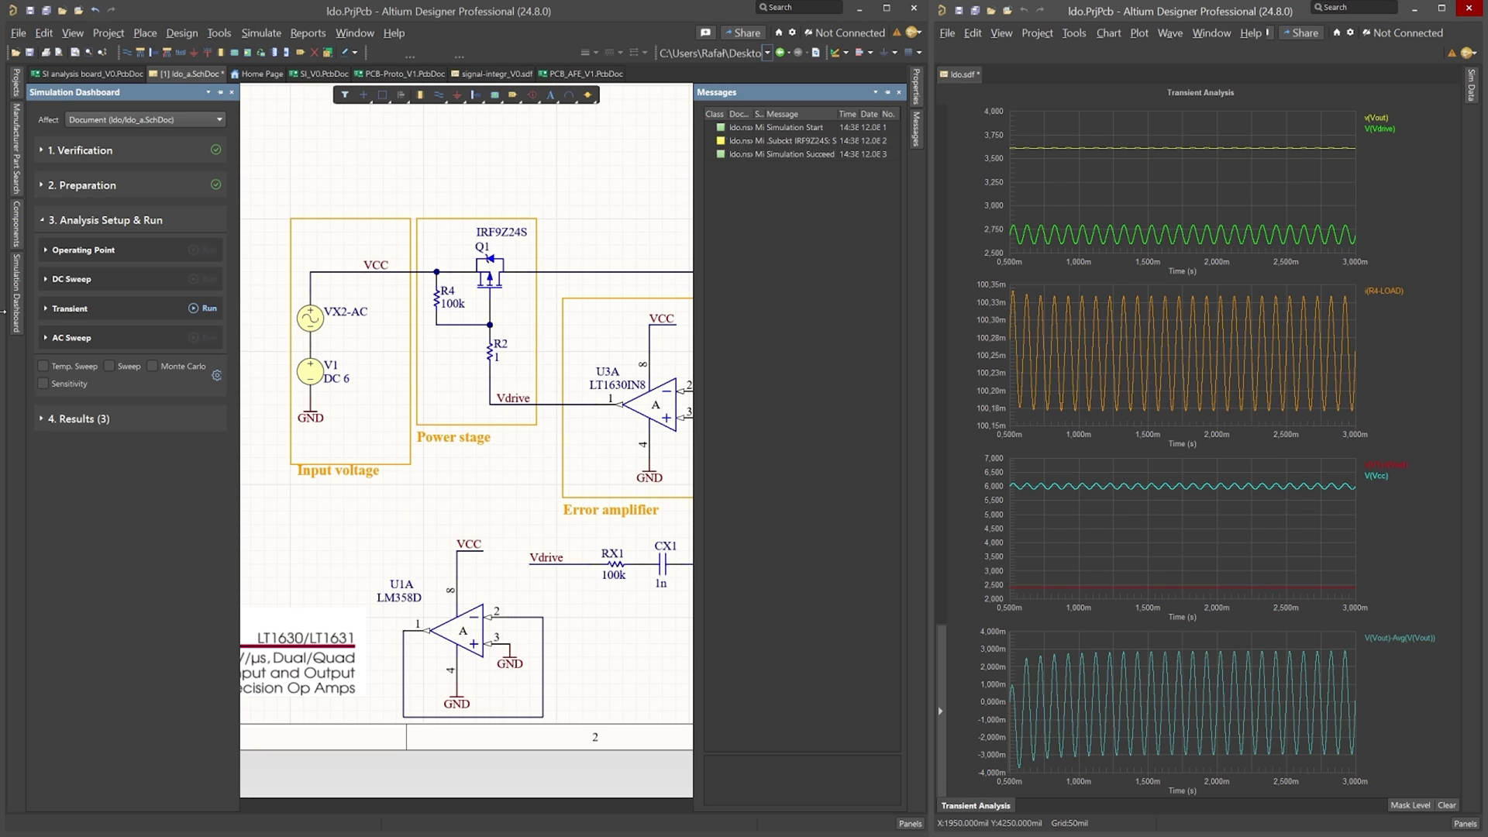
left_click(162, 338)
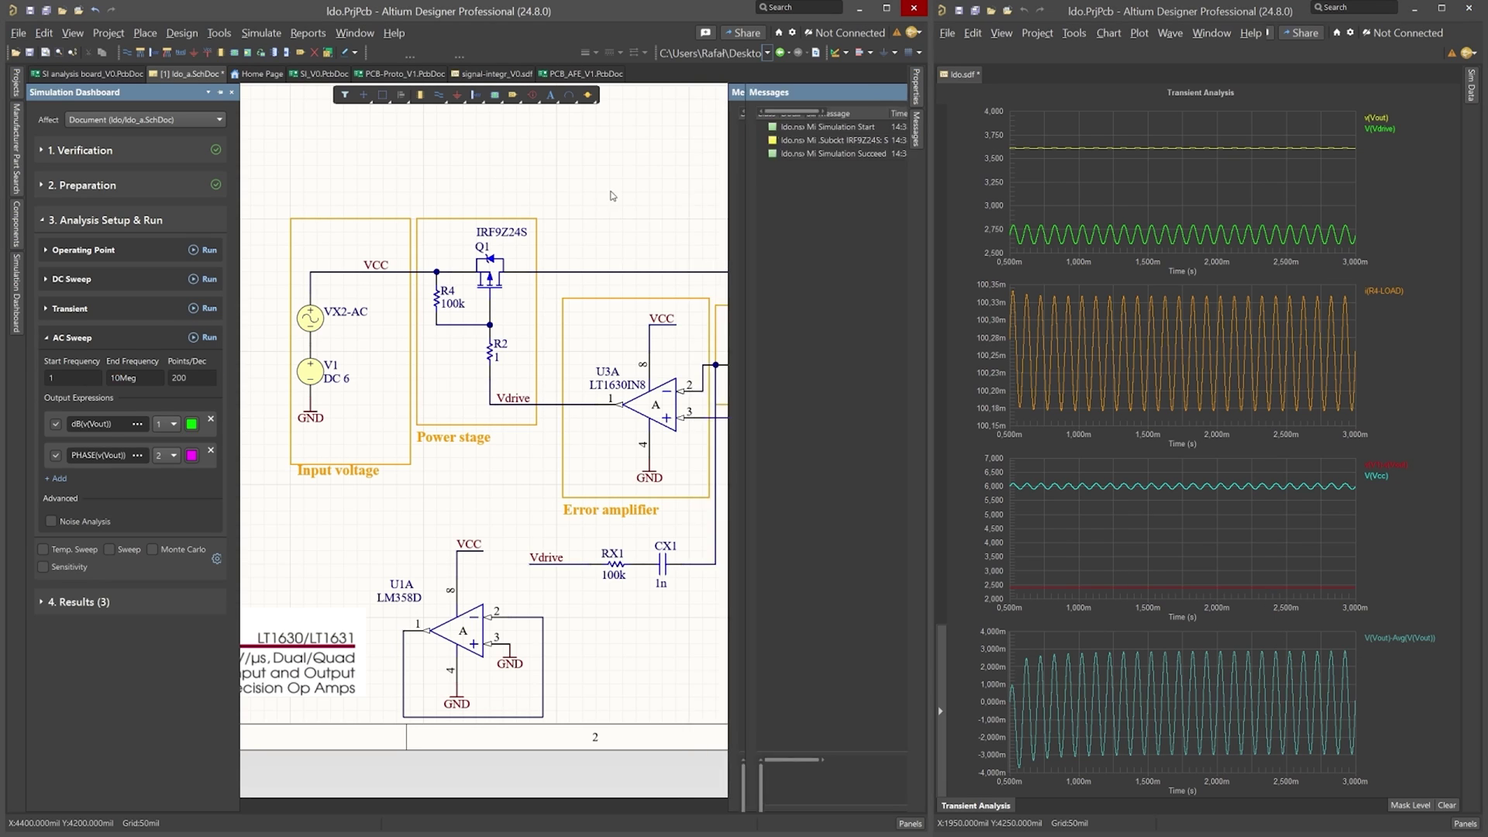
scroll(368, 298, "right", 3)
scroll(233, 364, "up", 1)
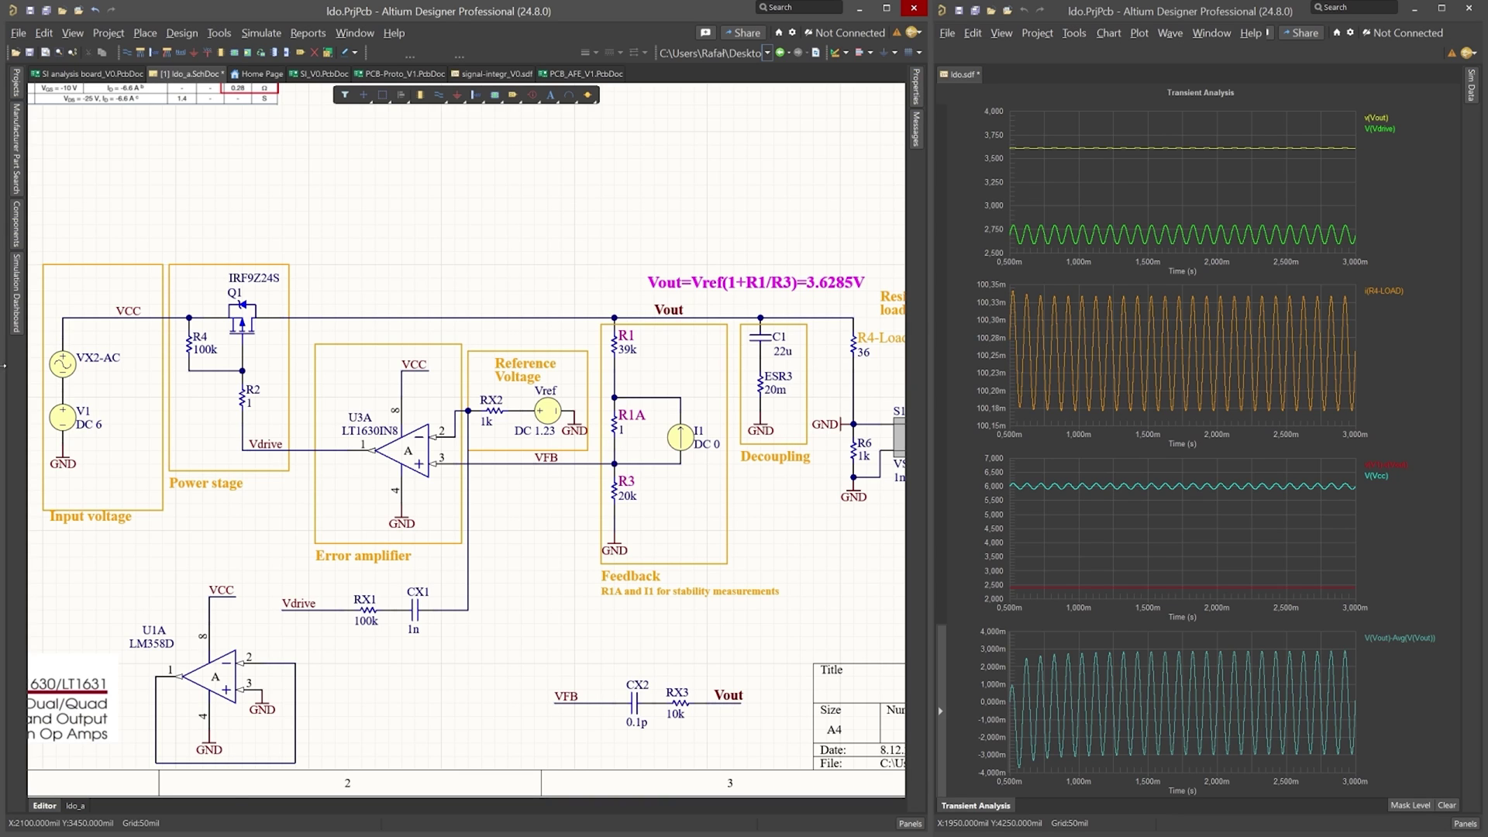
Rerun the AC sweep to replot the dB(v(Vout)) gain and phase.
left_click(17, 306)
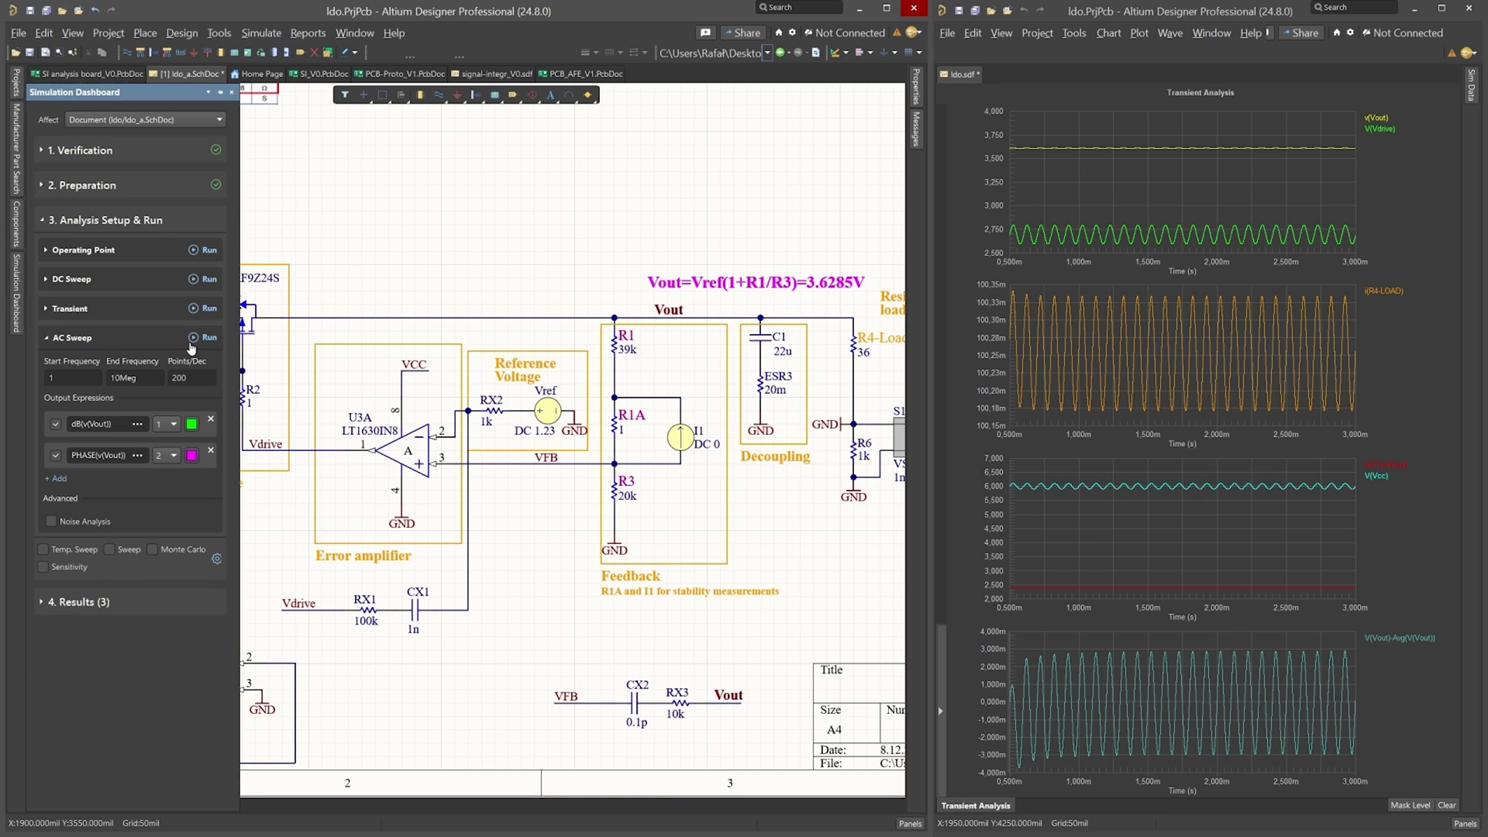
left_click(191, 341)
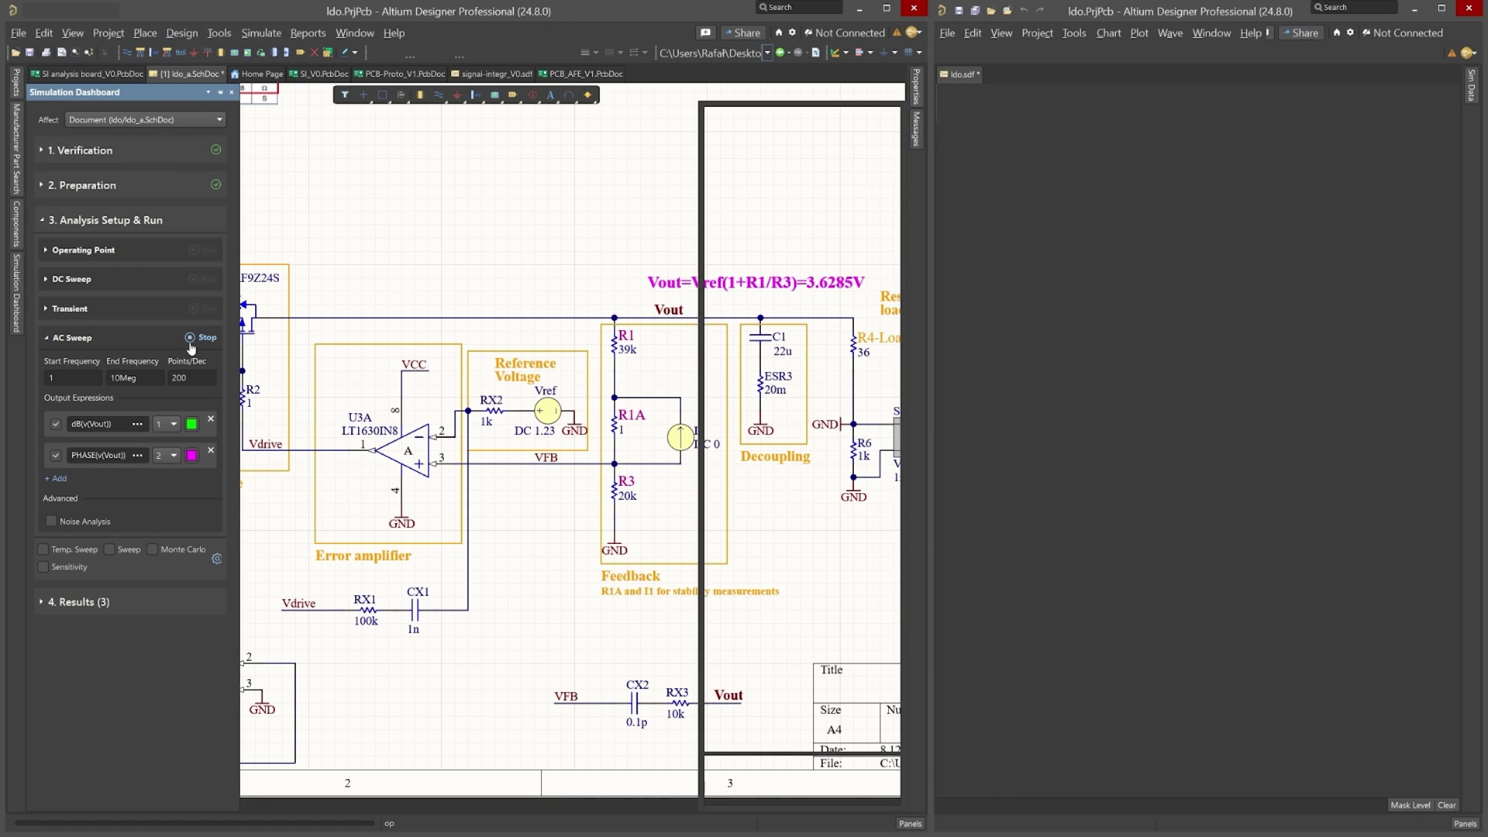
left_click(1400, 120)
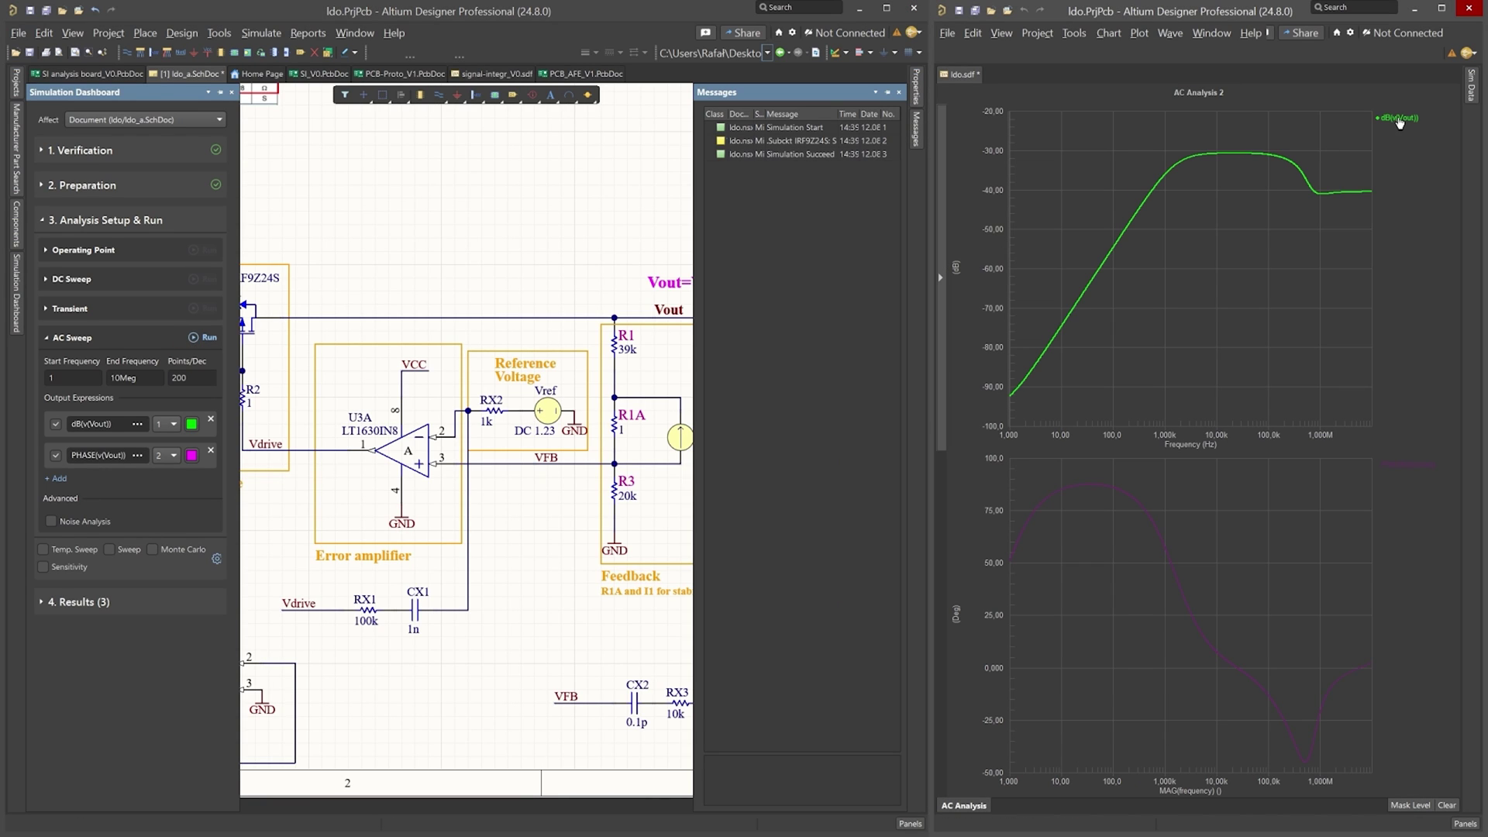
right_click(1402, 122)
Place Cursor A on dB(v(Vout)) at about 10 kHz, reading -30.676 dB.
left_click(1368, 129)
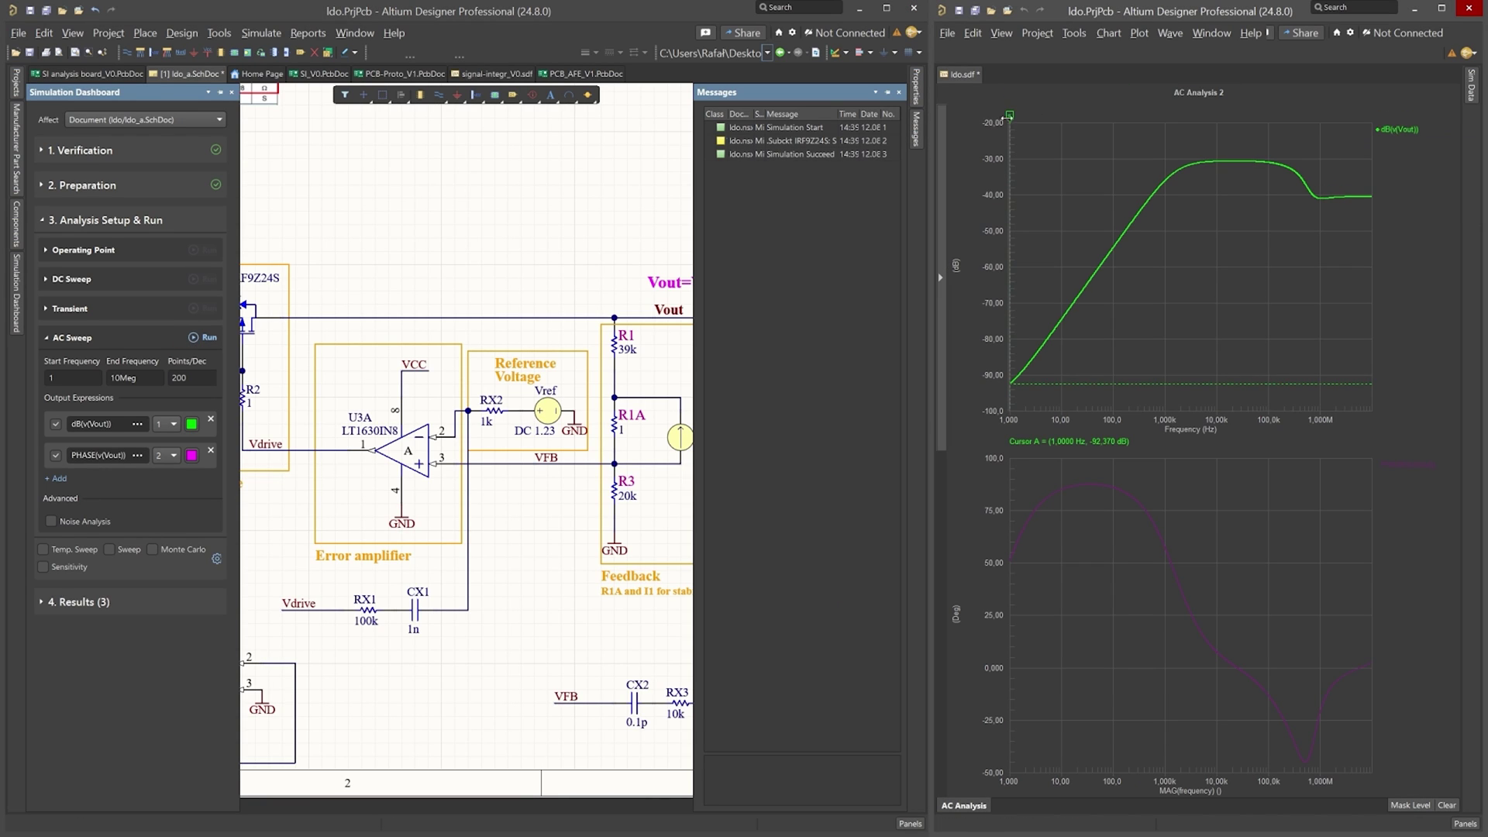
left_click_drag(1010, 117, 1232, 242)
left_click_drag(1232, 116, 1217, 116)
Pan and zoom the schematic across the error amplifier, feedback resistors and Q1 down to CX2.
left_click_drag(662, 330, 582, 285)
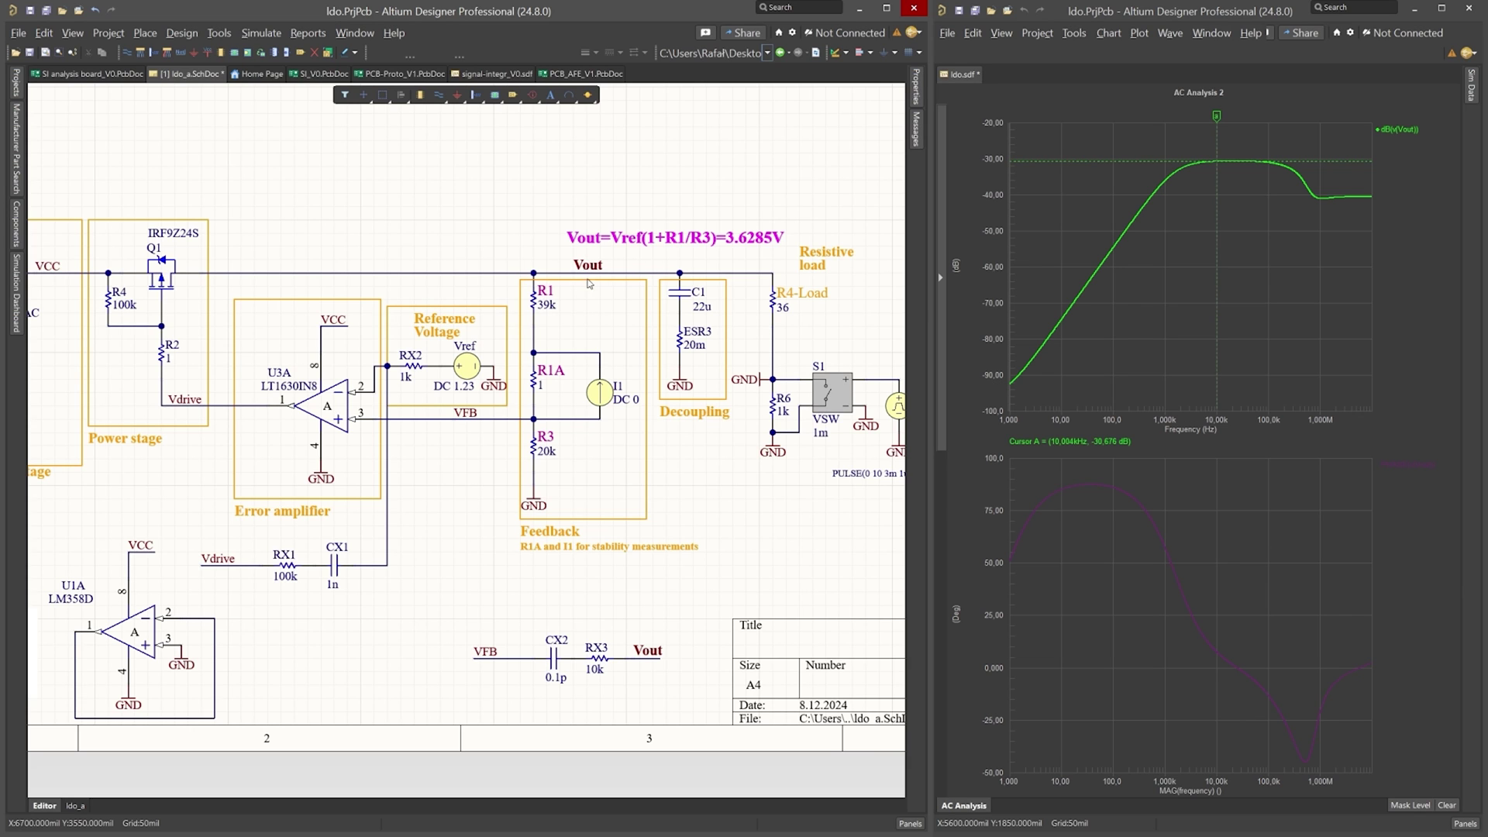
scroll(560, 284, "up", 2)
left_click_drag(476, 421, 565, 365)
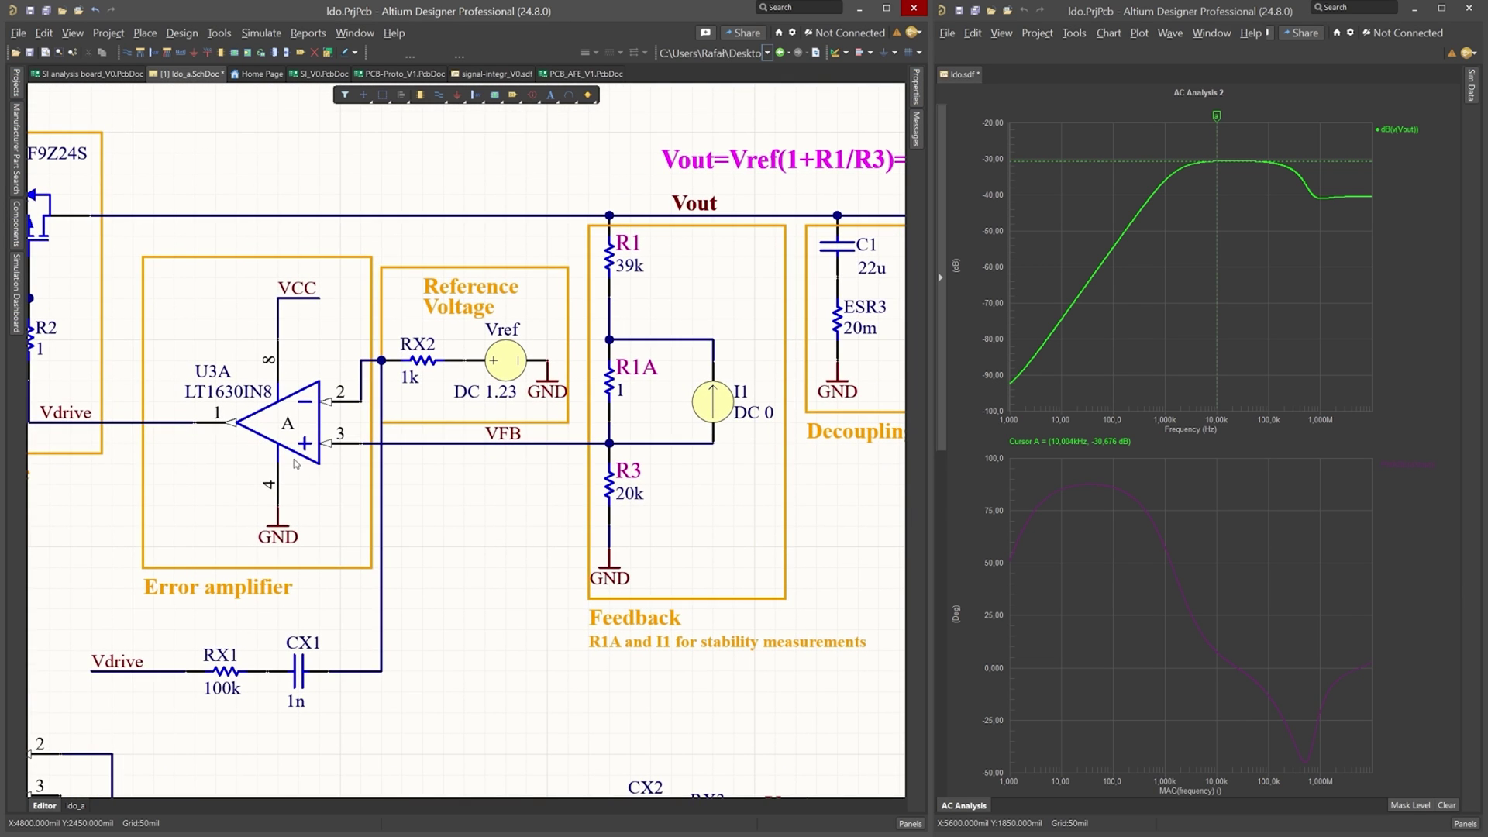
scroll(512, 424, "down", 2)
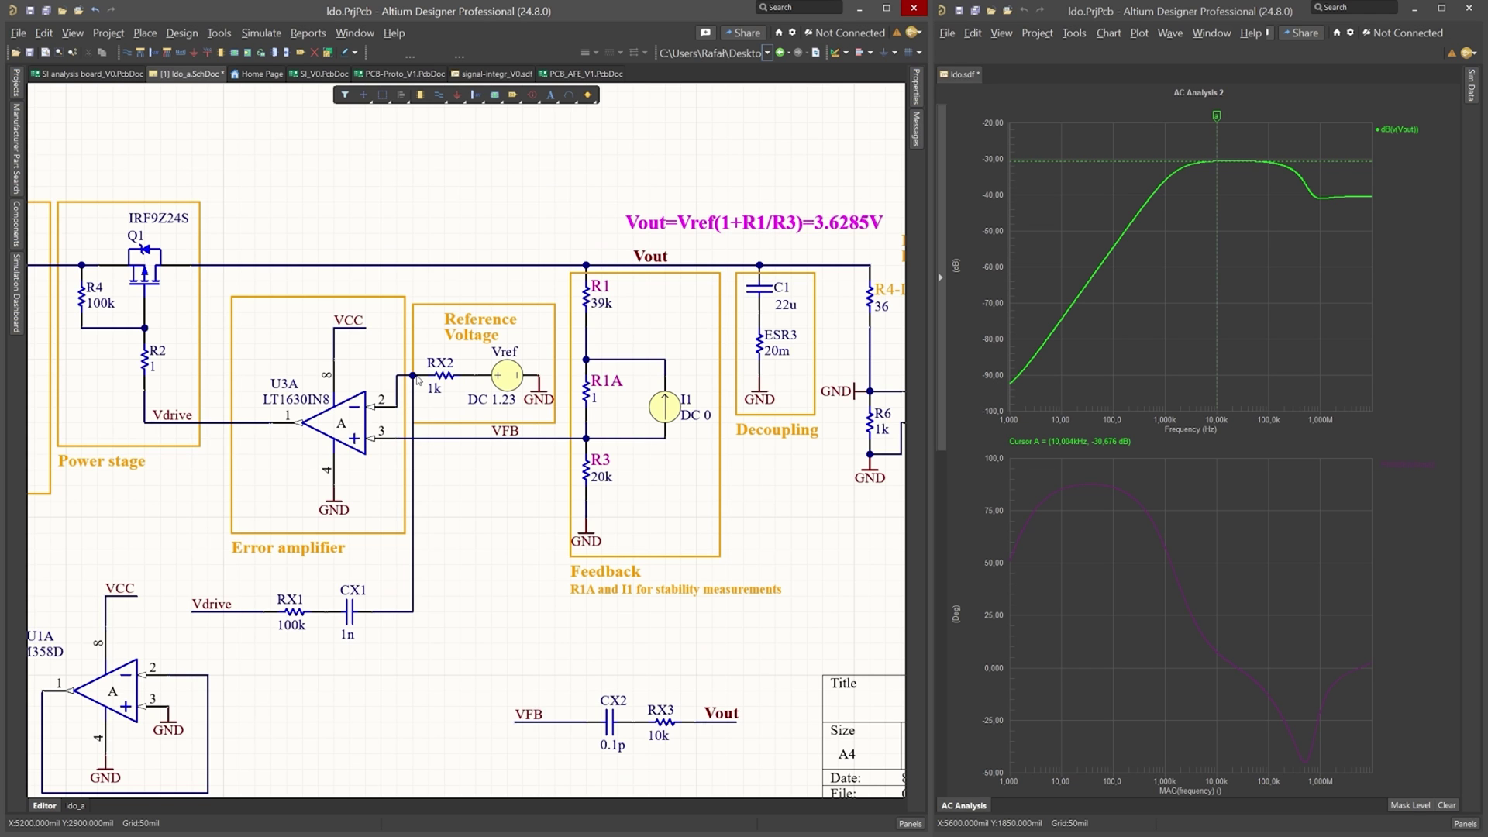
scroll(418, 386, "up", 4)
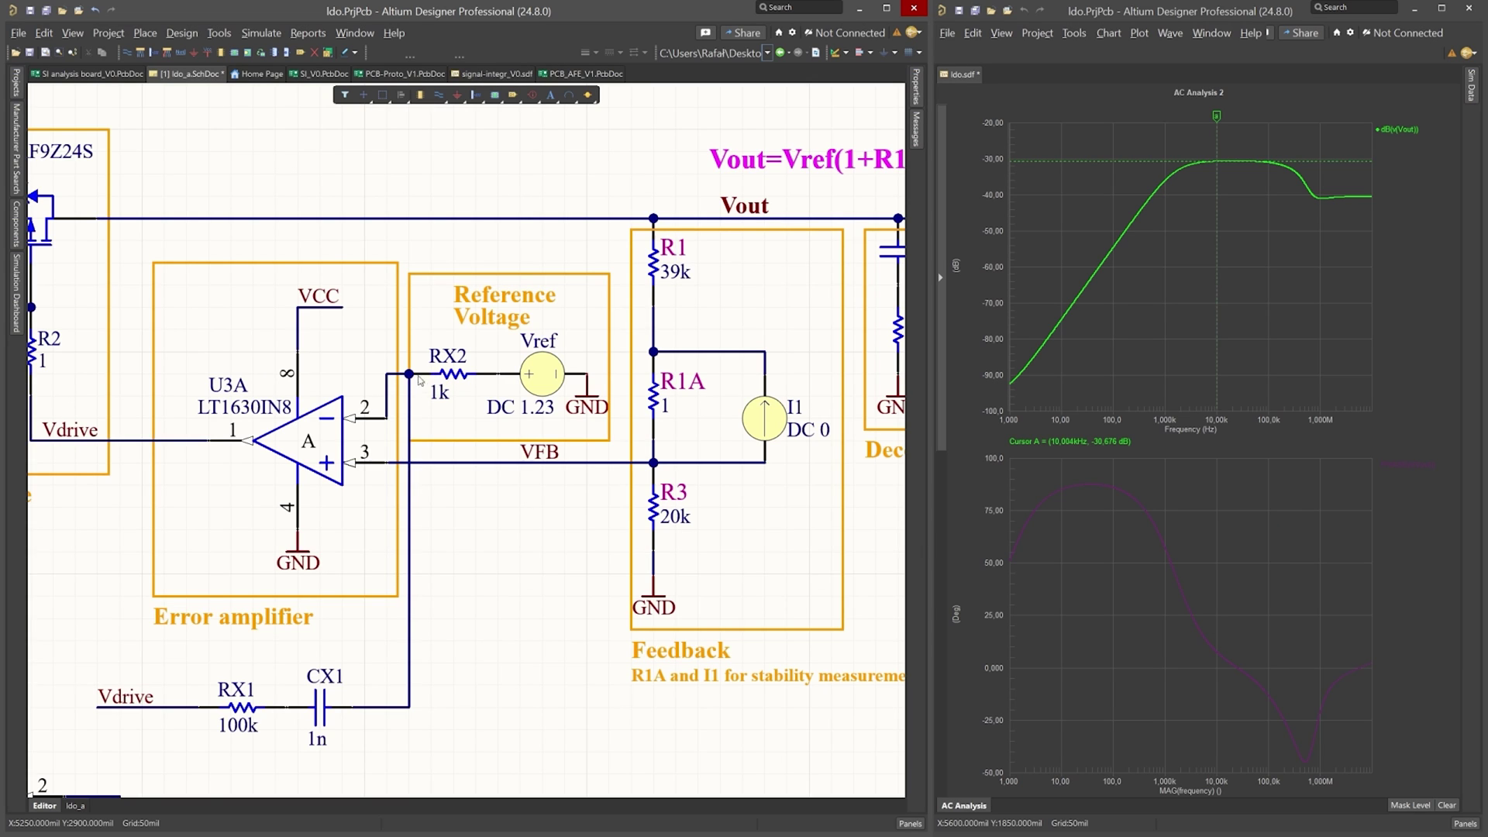
left_click_drag(176, 713, 267, 681)
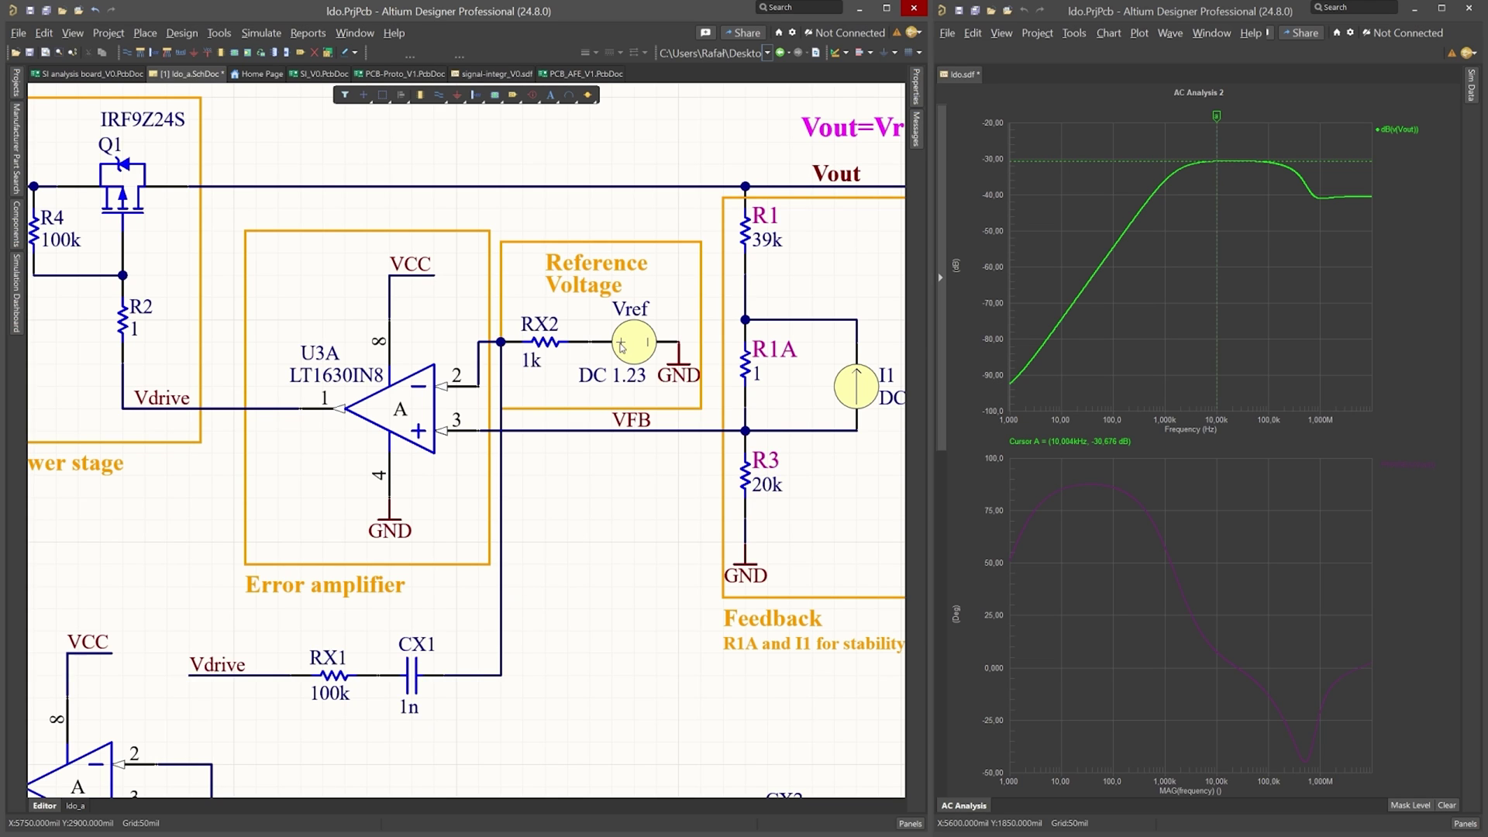
left_click_drag(583, 441, 538, 425)
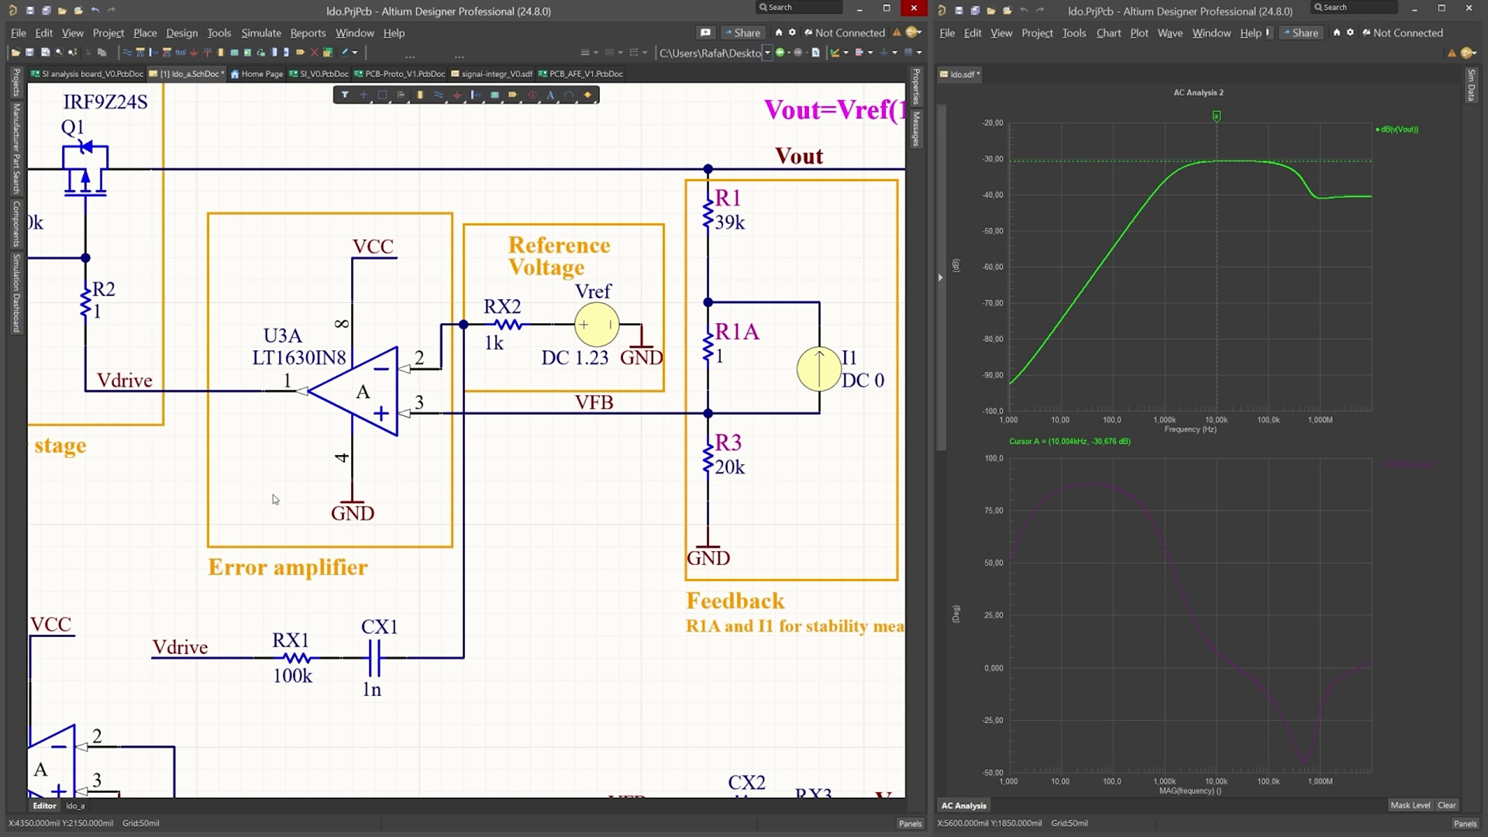
left_click_drag(310, 512, 358, 377)
Change feedforward capacitor CX2 from 0.1p to 100p.
double_click(475, 688)
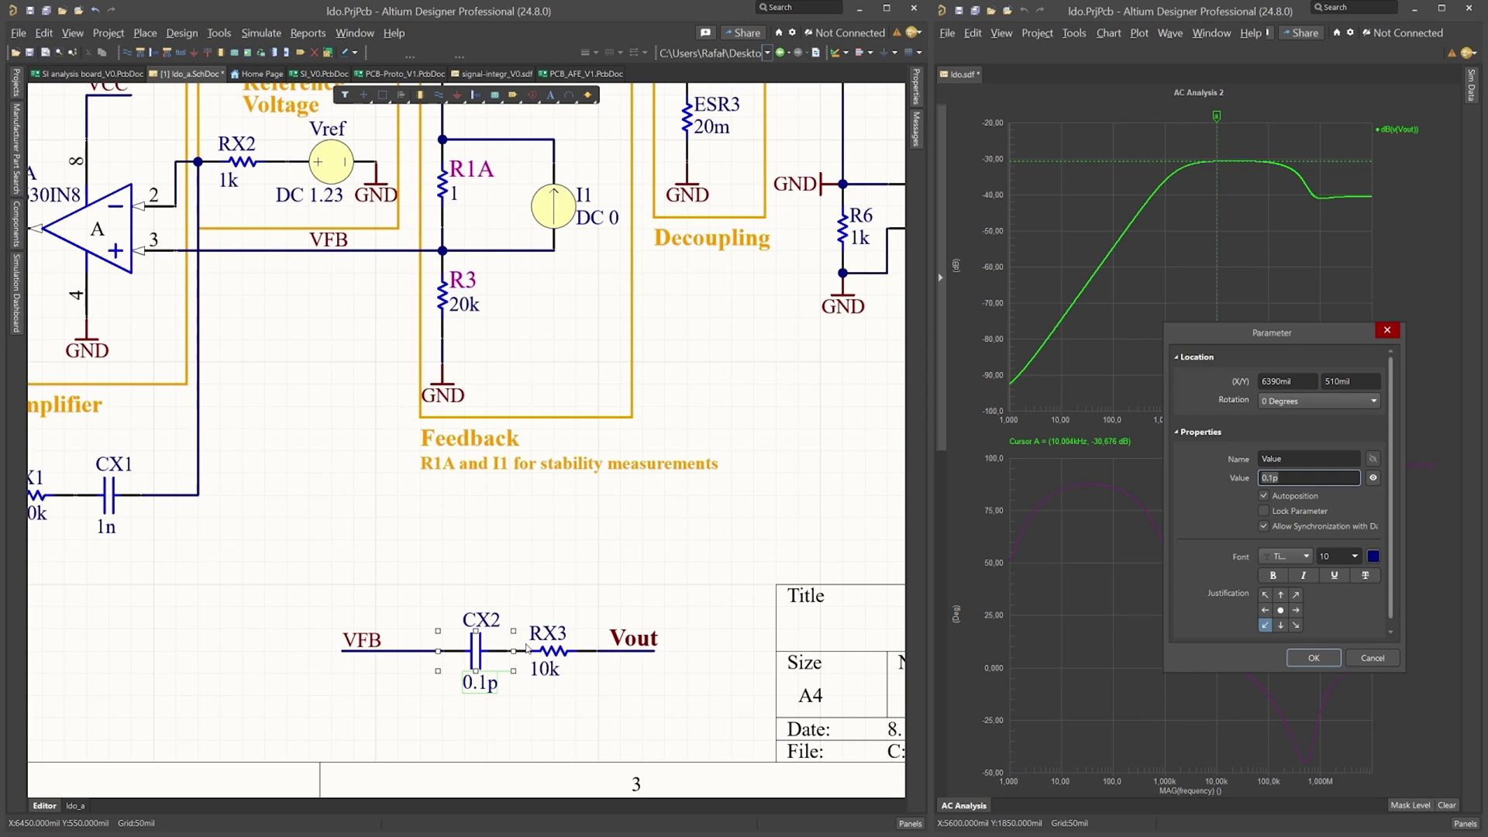
type("100")
key("Return")
left_click(122, 316)
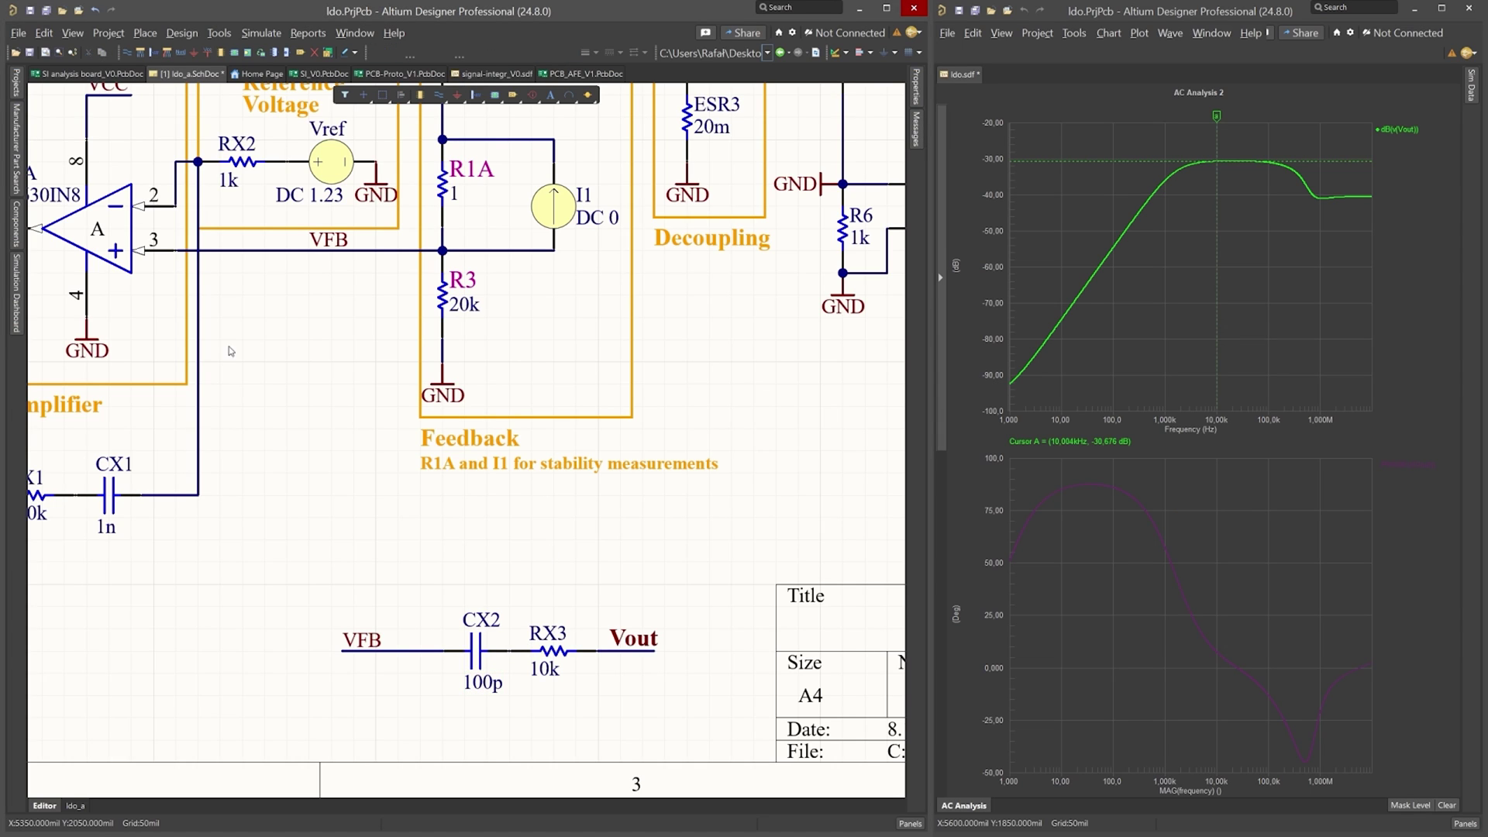
Rerun the AC sweep, showing Vout gain peaking near -30 dB then falling toward -40 dB.
left_click(17, 276)
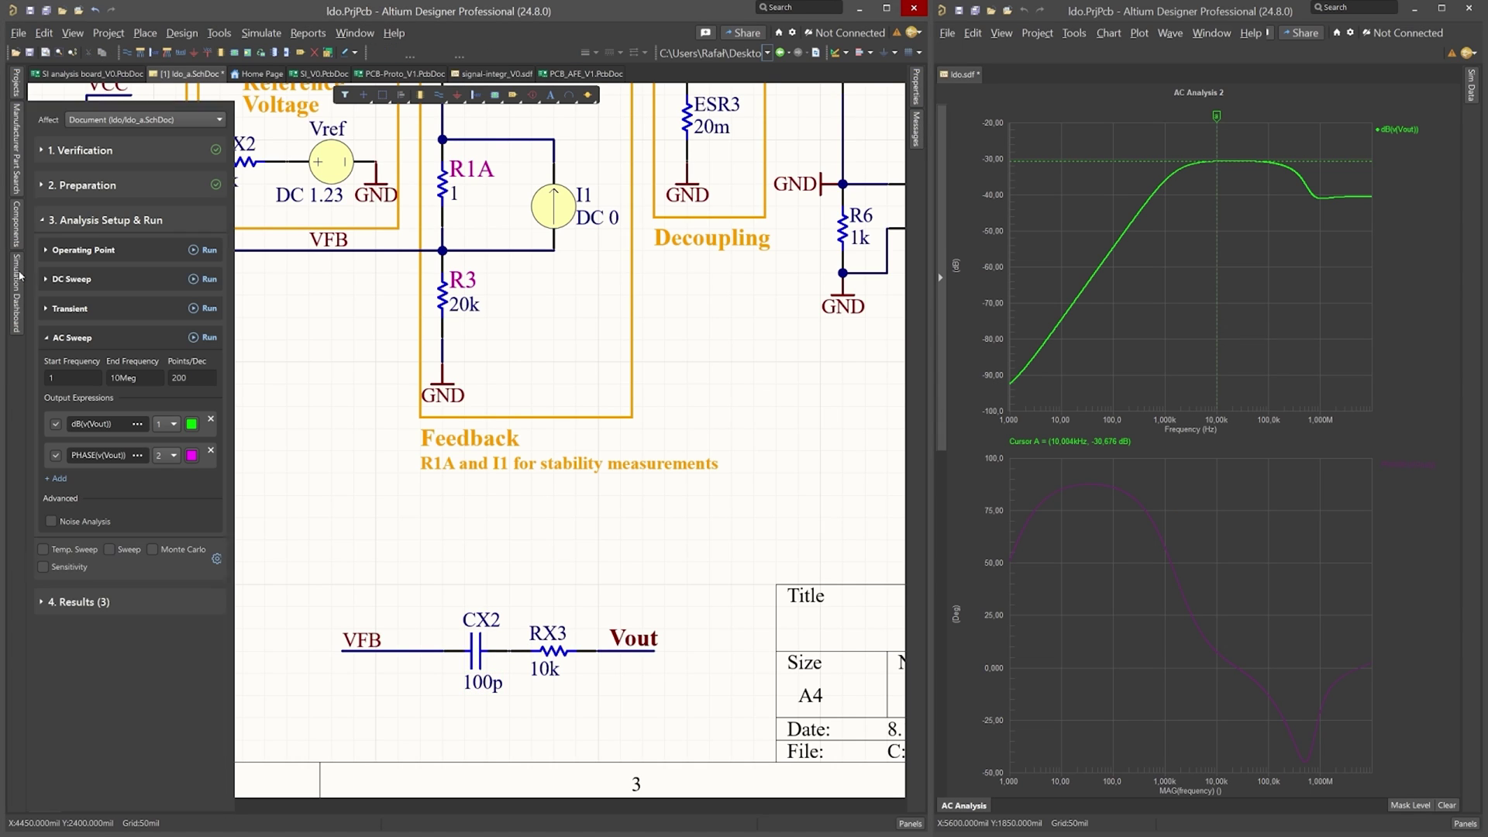
left_click(195, 342)
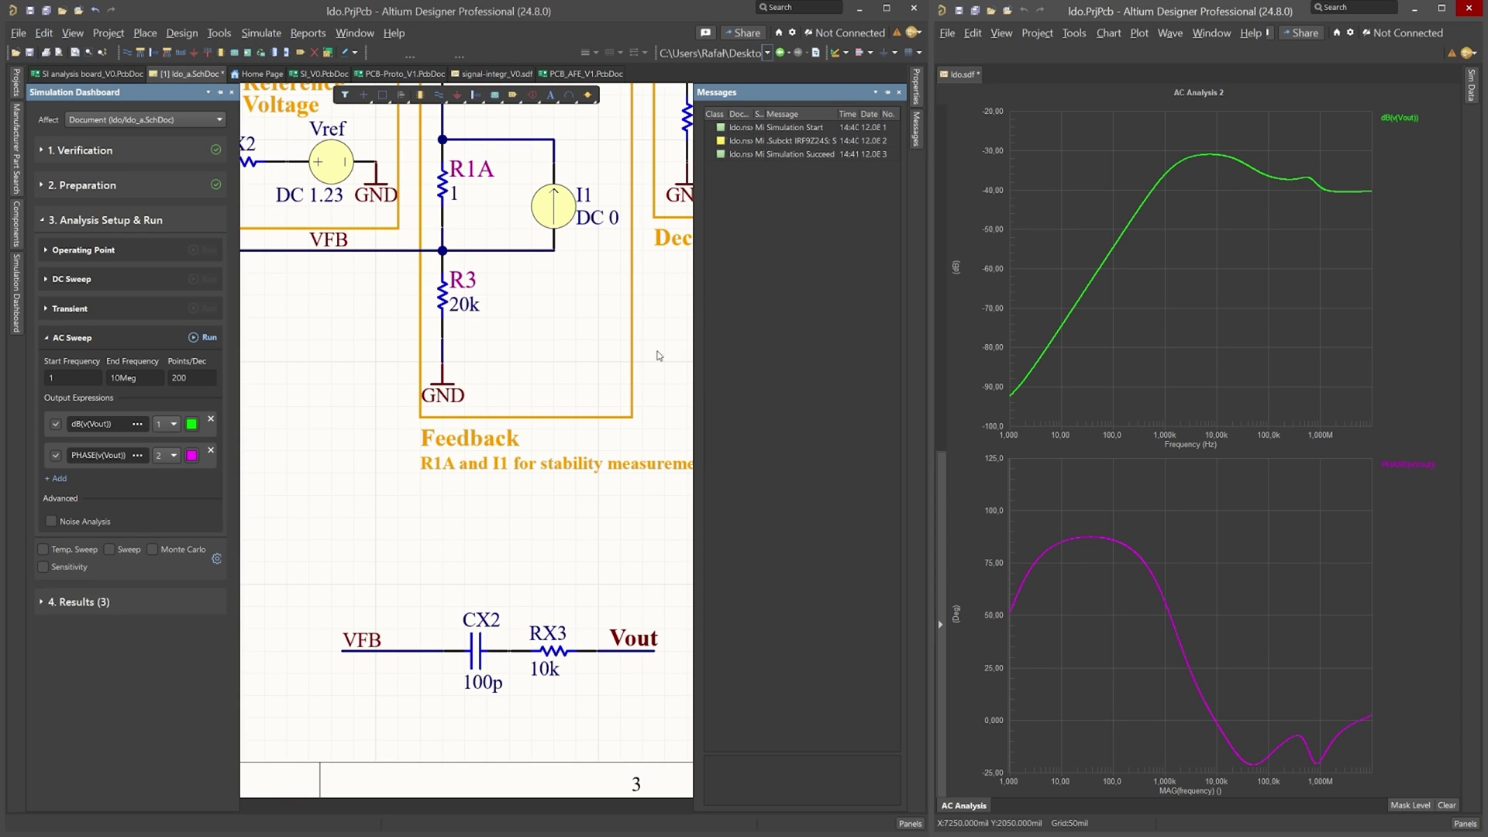
left_click(562, 381)
scroll(562, 381, "up", 3)
Change CX2's value to 1n.
scroll(560, 426, "down", 4)
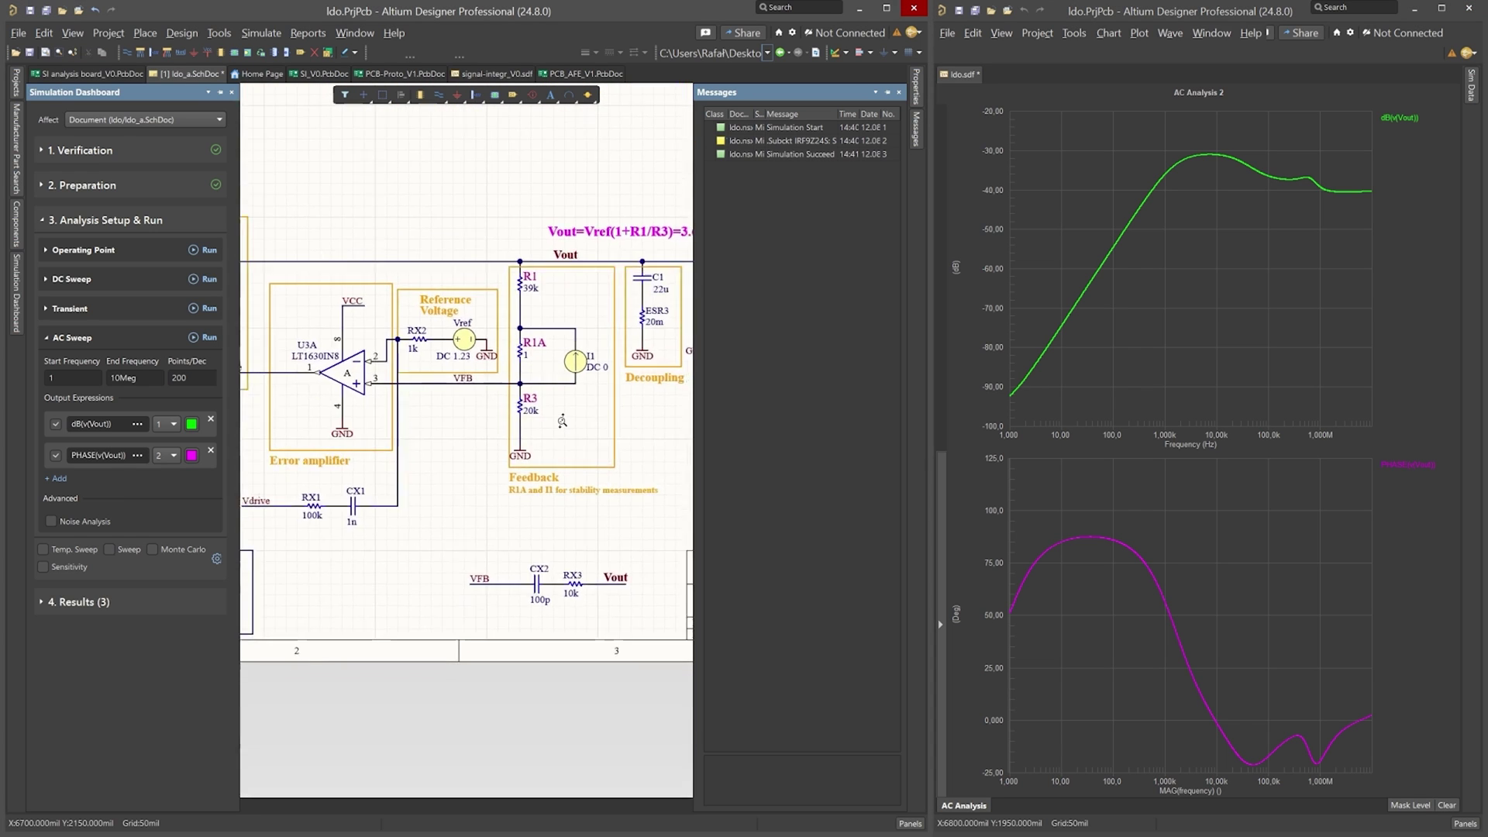
scroll(556, 335, "up", 3)
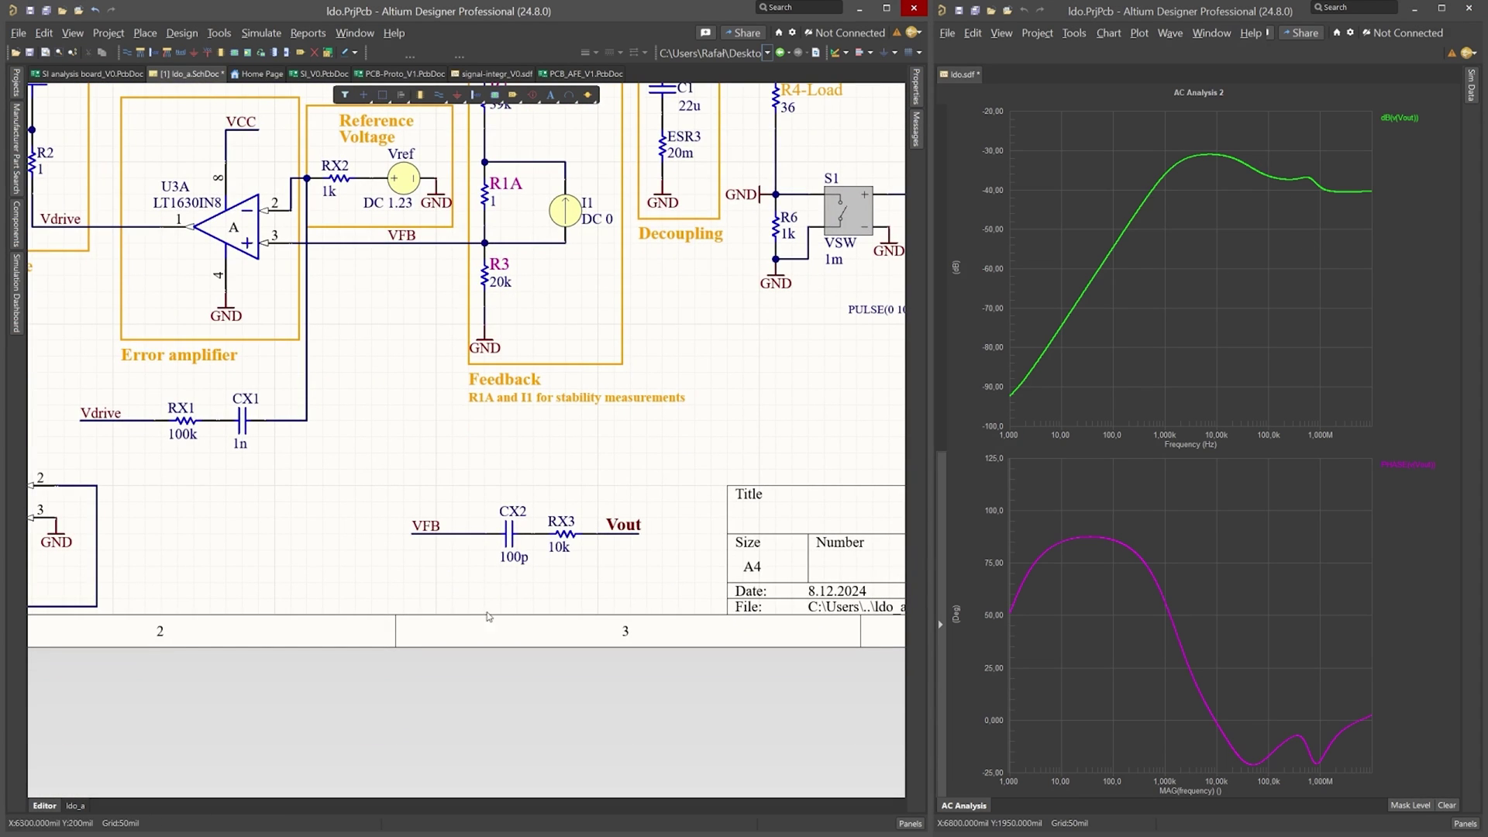
double_click(508, 563)
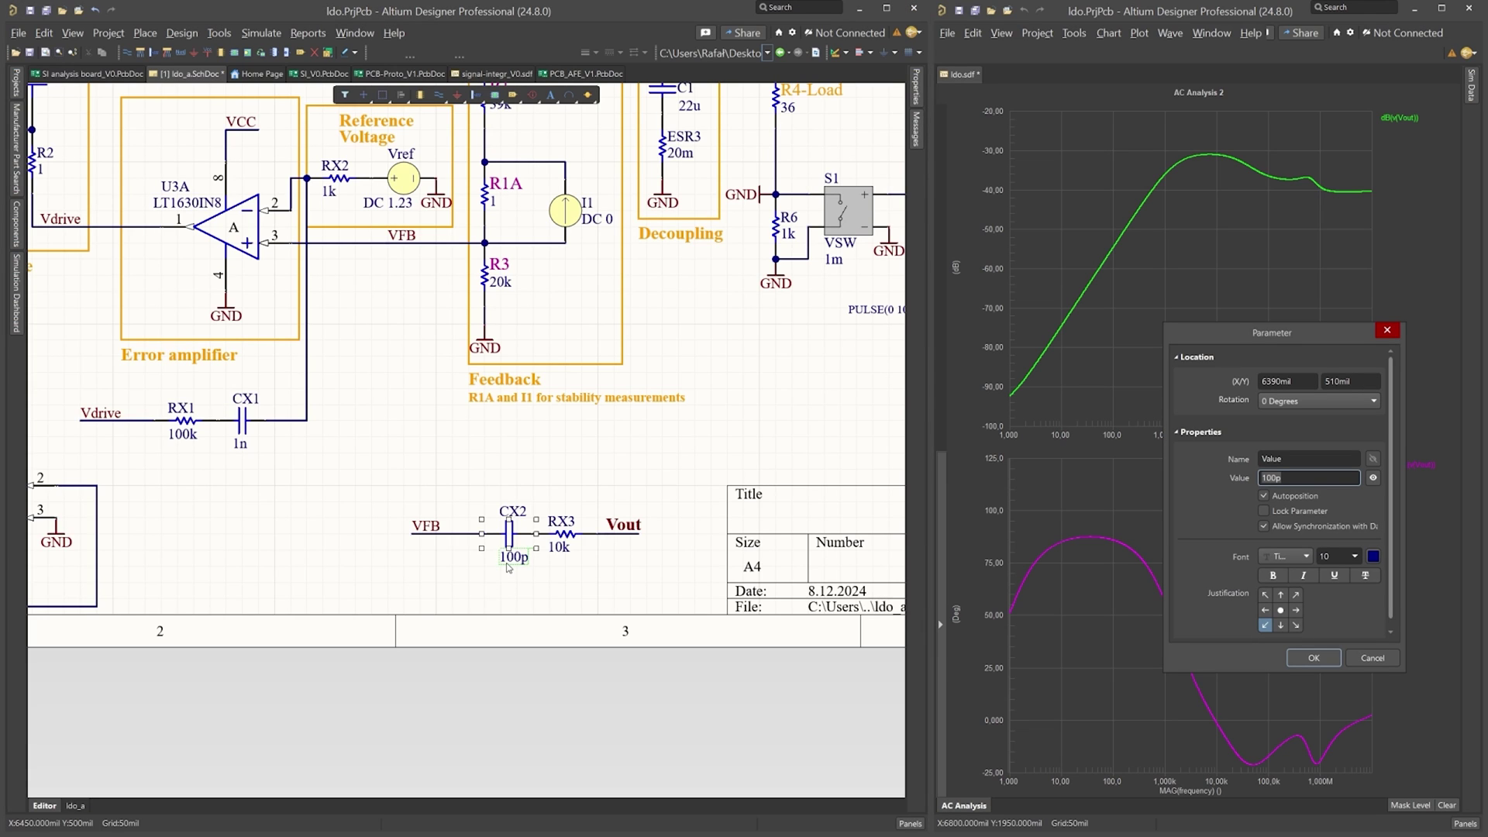
type("1n")
key("Return")
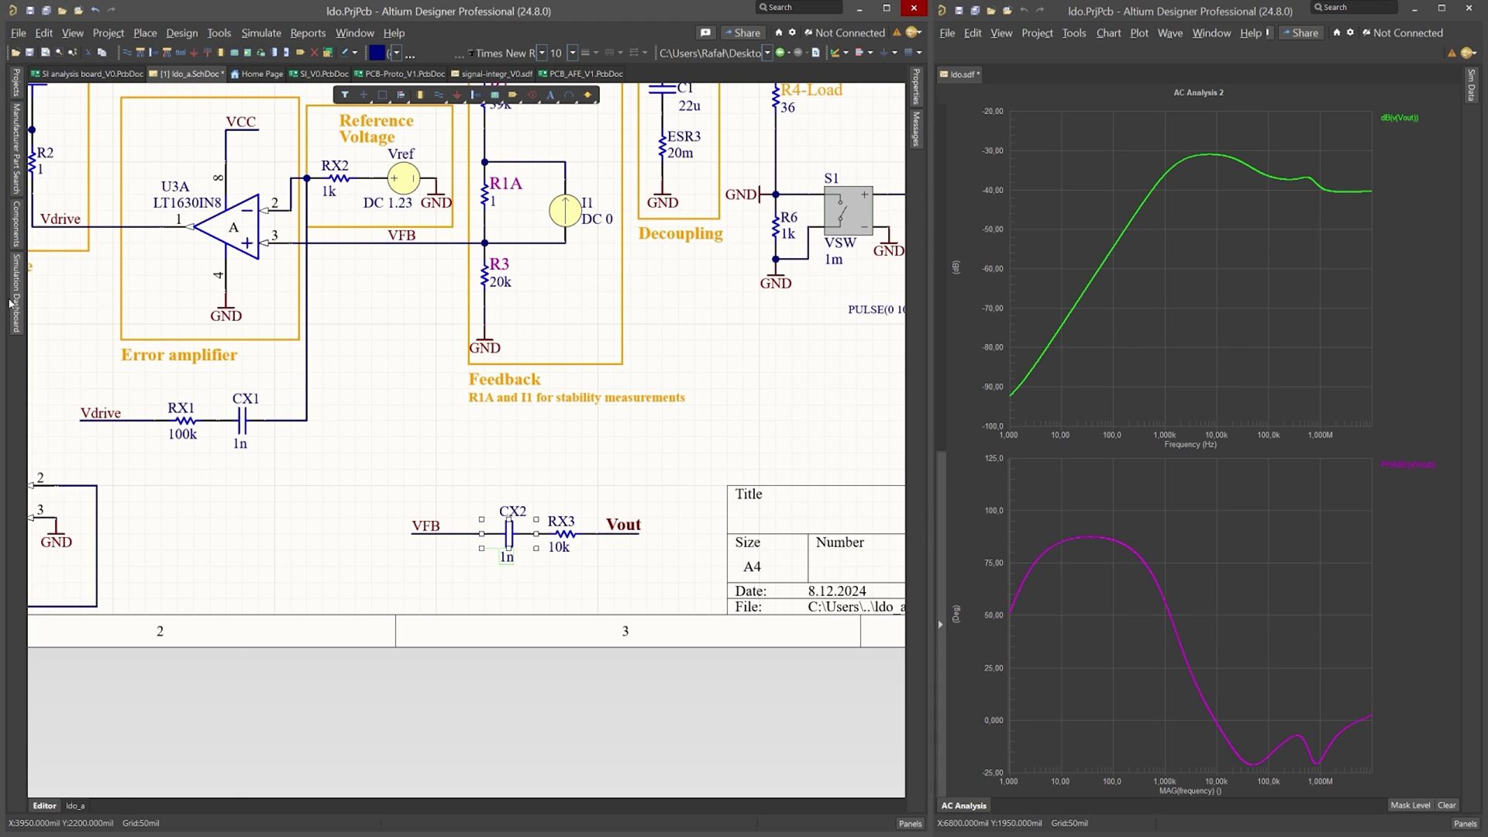
Rerun the AC sweep with CX2 at 1n.
left_click(14, 301)
left_click(190, 340)
left_click(194, 341)
left_click(194, 338)
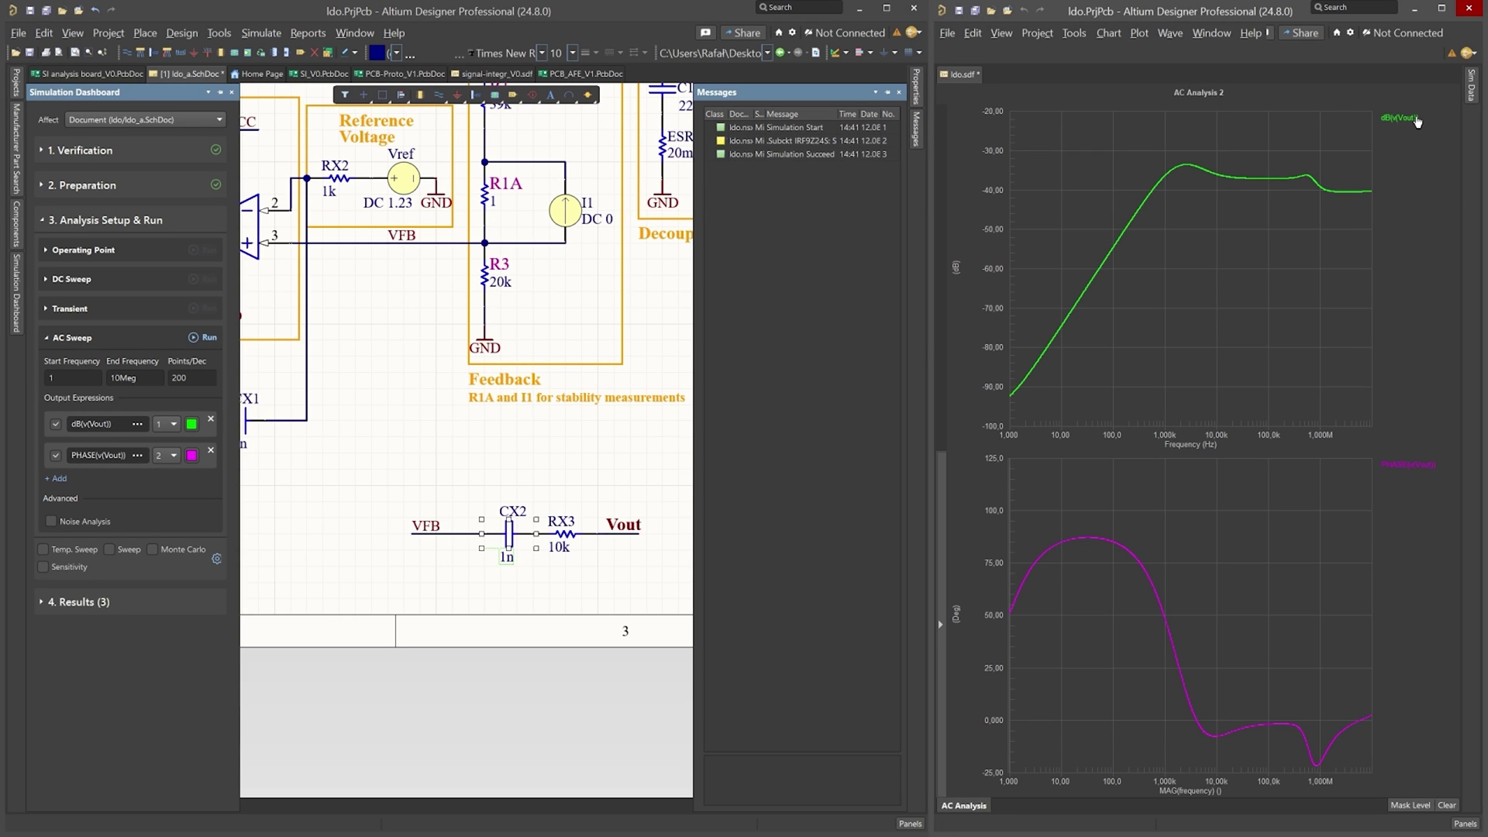
Place Cursor A on dB(v(Vout)), reading about -37.1 dB near 106 kHz.
left_click(975, 125)
right_click(1413, 124)
left_click(1364, 128)
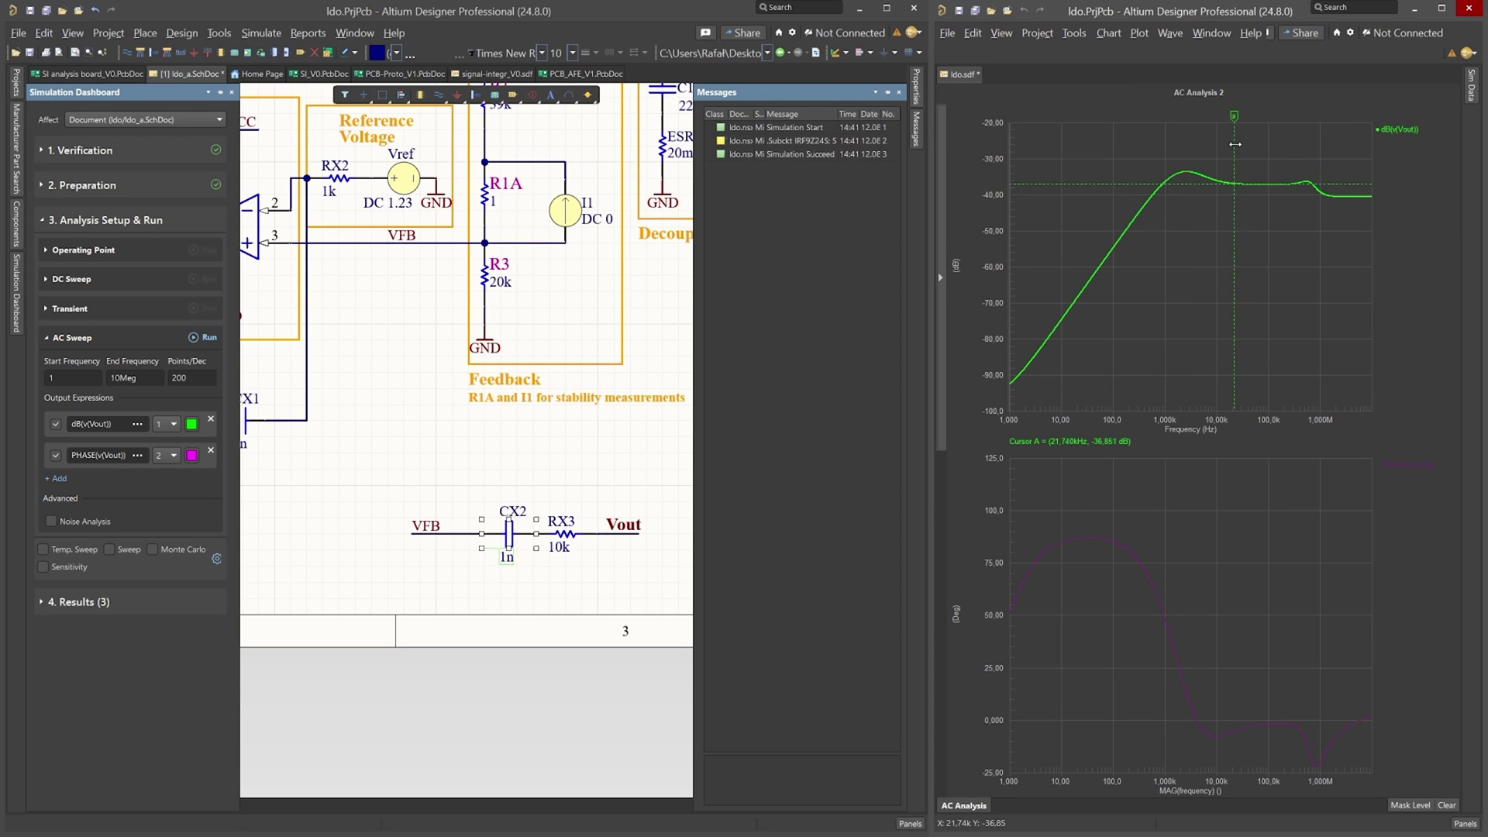
left_click_drag(1246, 150, 1270, 190)
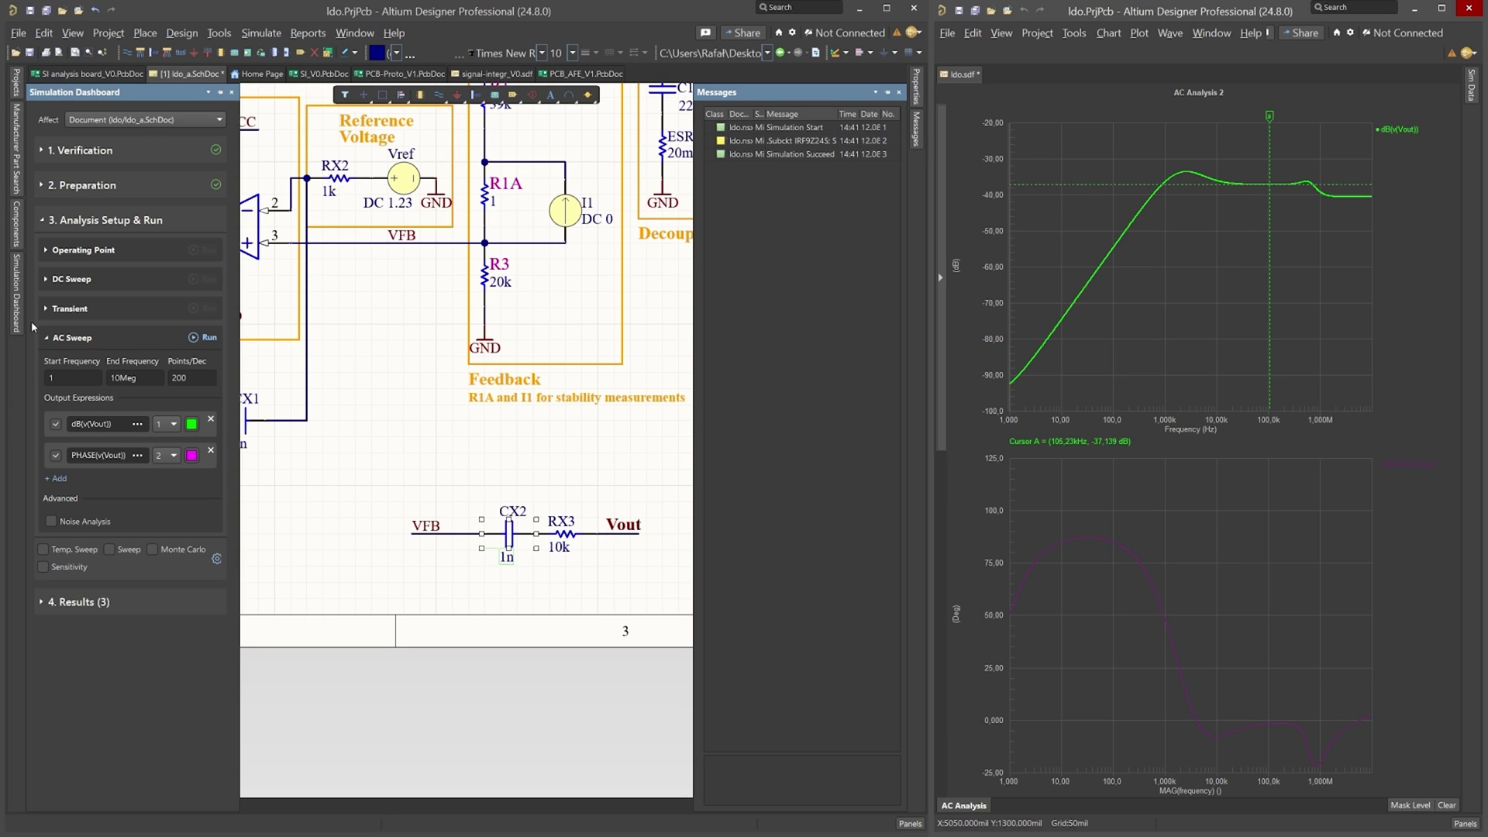
scroll(380, 342, "left", 10)
Set the VX2-AC source's sine frequency to 100k.
key("alt+F5")
double_click(304, 247)
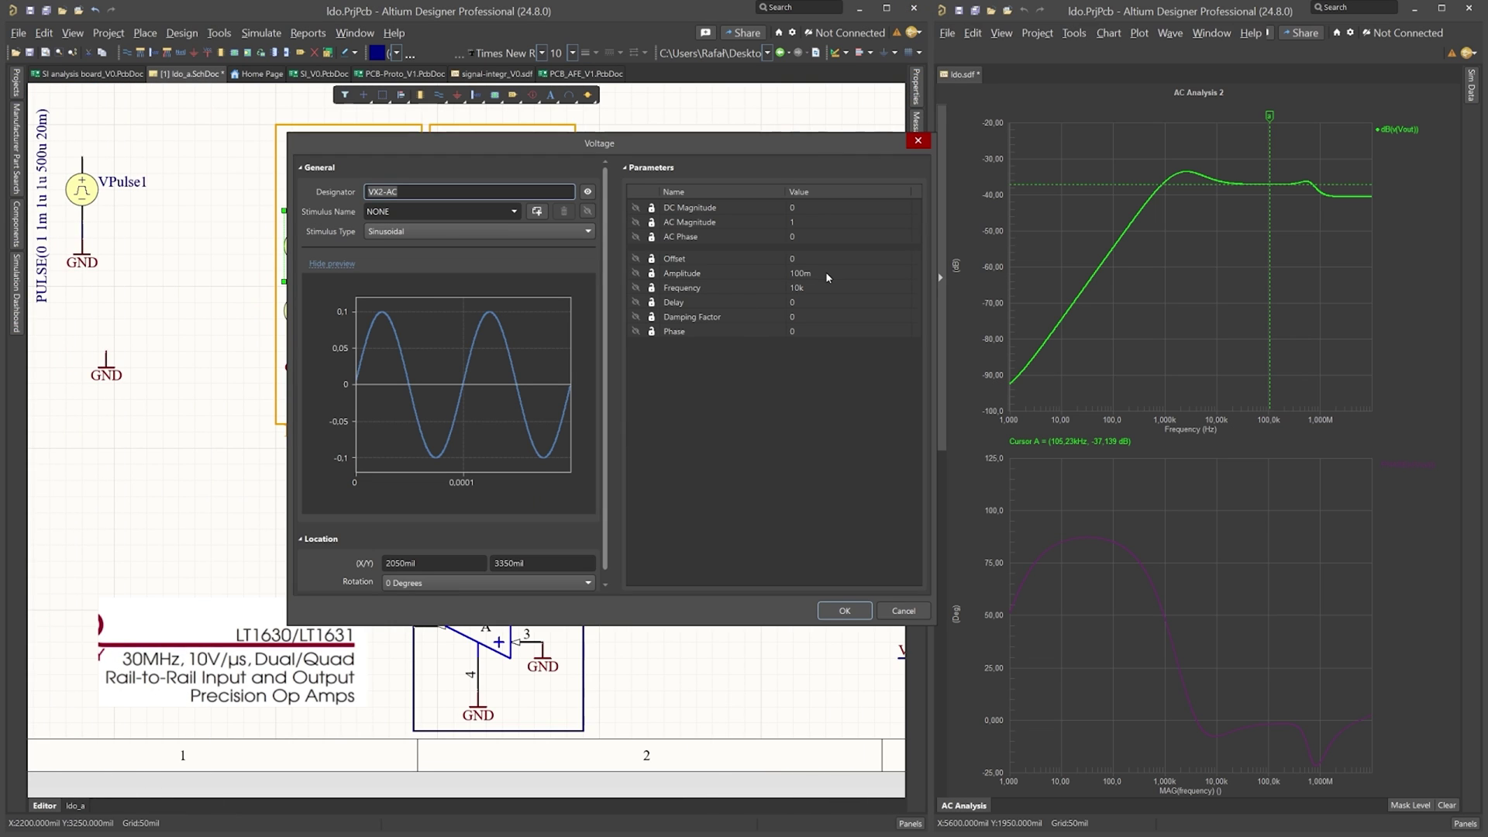
left_click(820, 291)
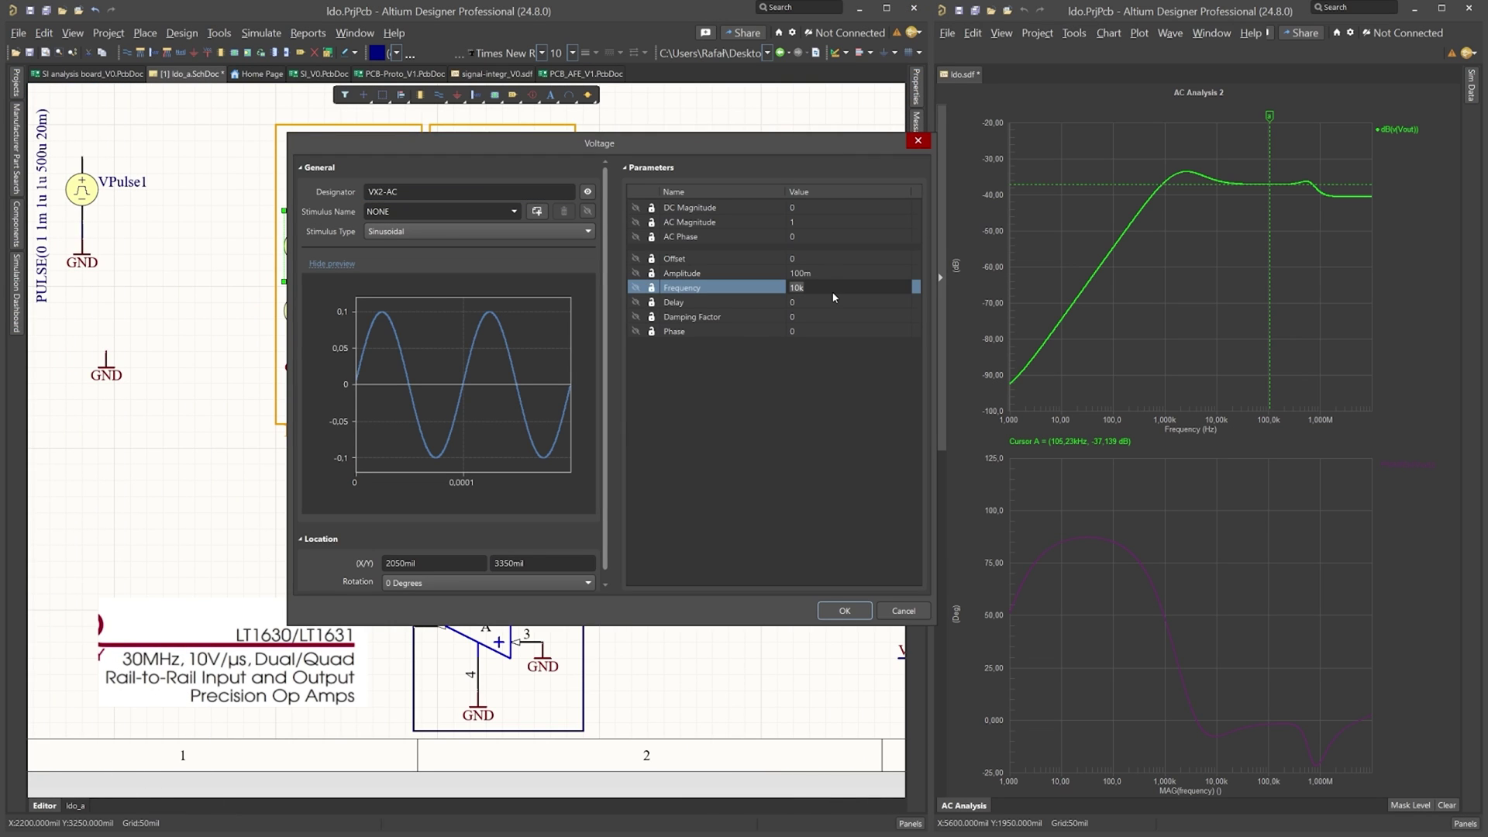
type("10")
left_click(845, 611)
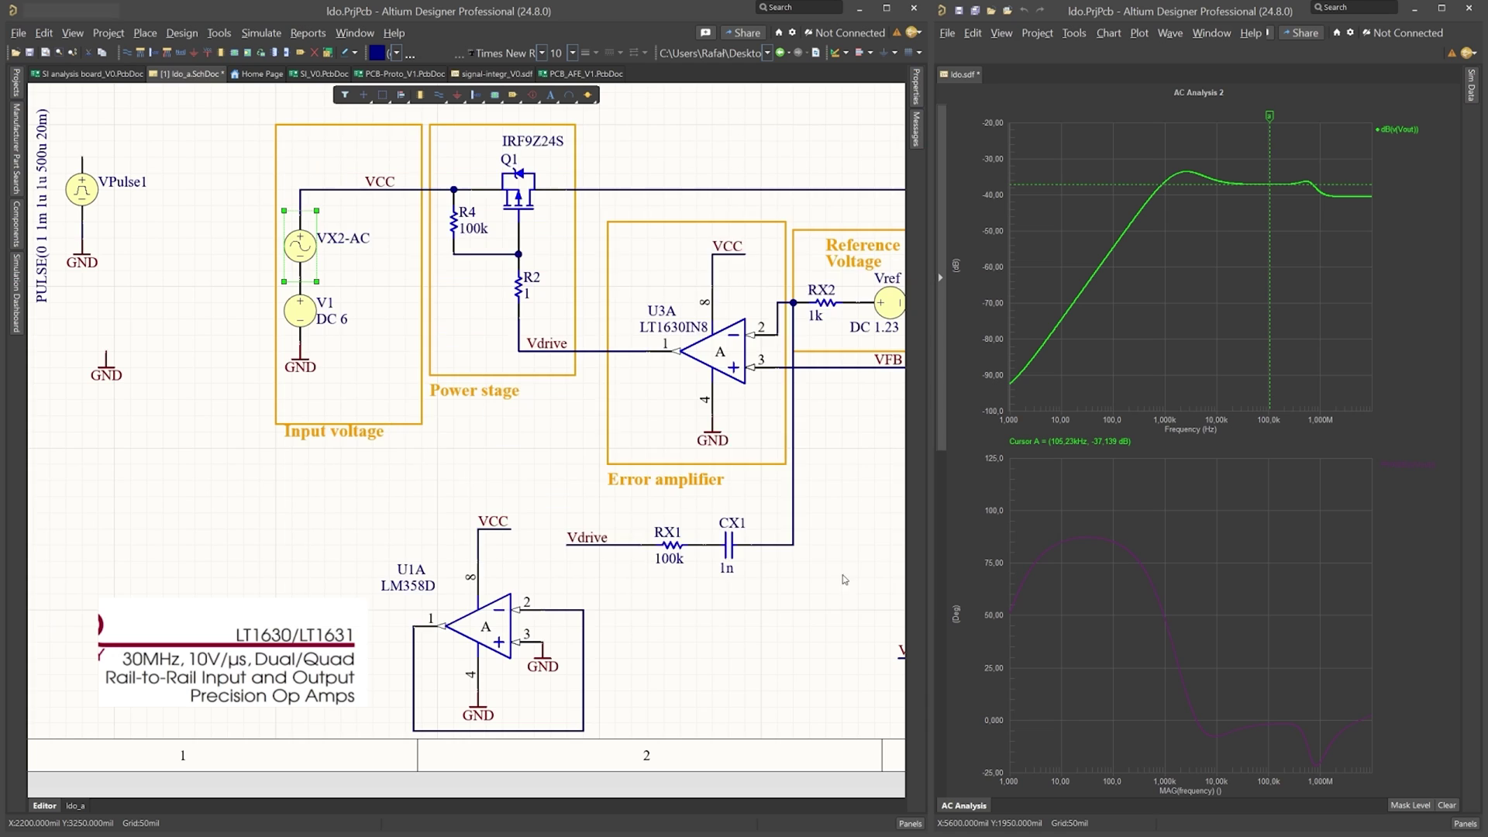
Rerun the transient analysis with its end time set to 1m.
left_click(22, 273)
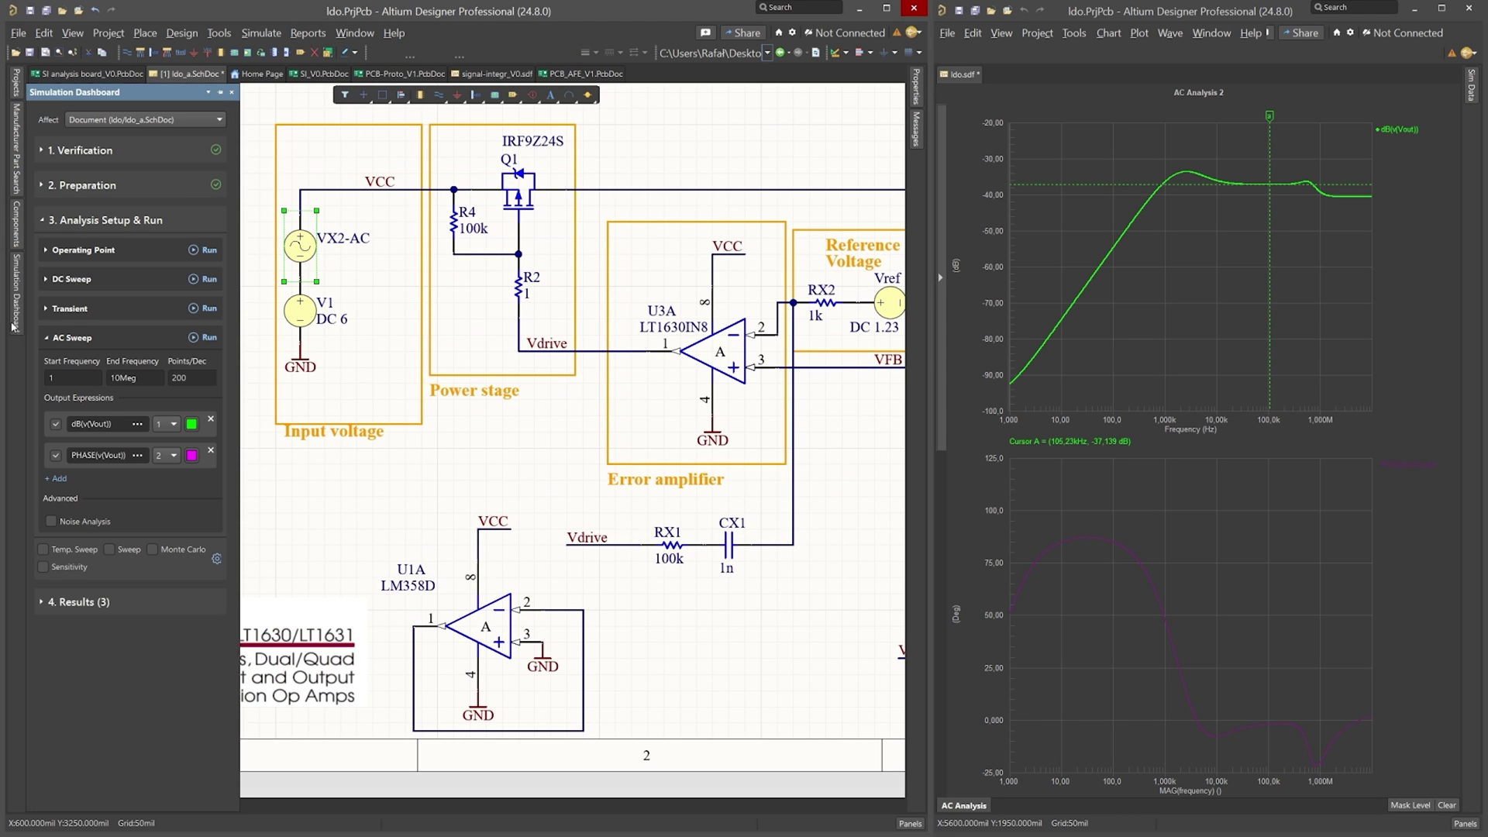
left_click(194, 310)
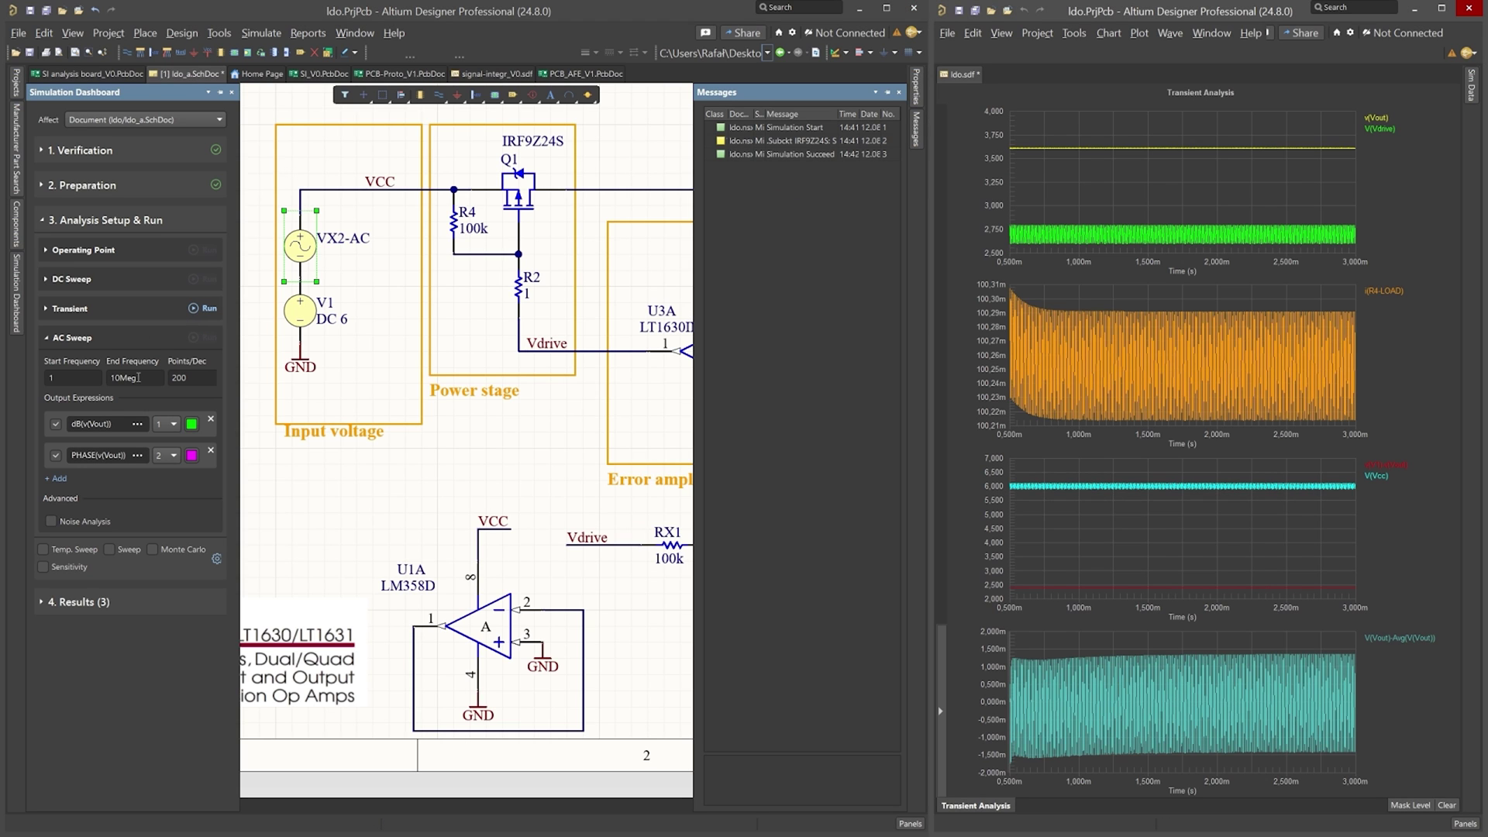
left_click(45, 308)
left_click(138, 351)
type("1m")
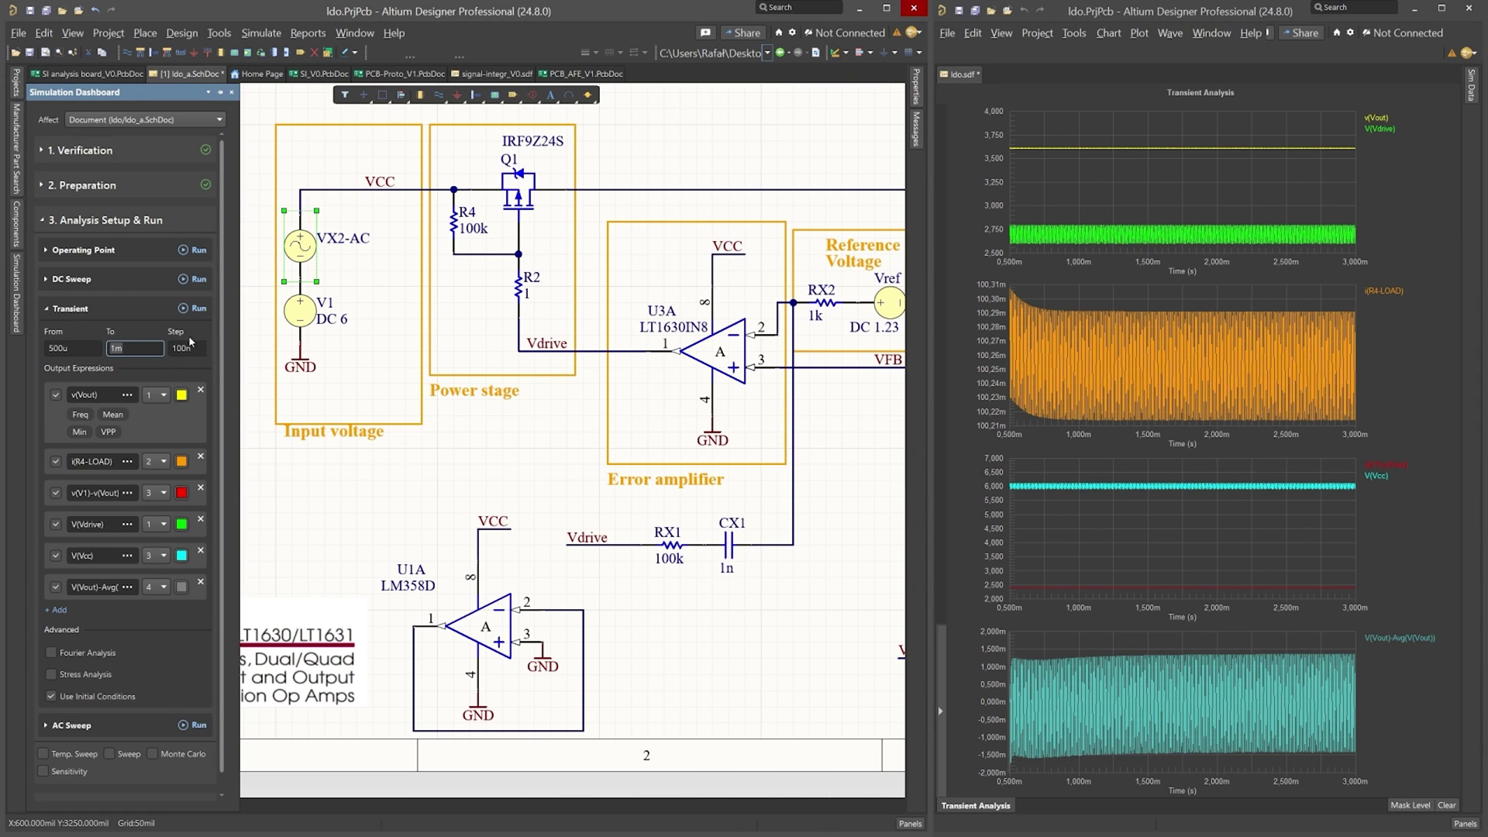
left_click(184, 309)
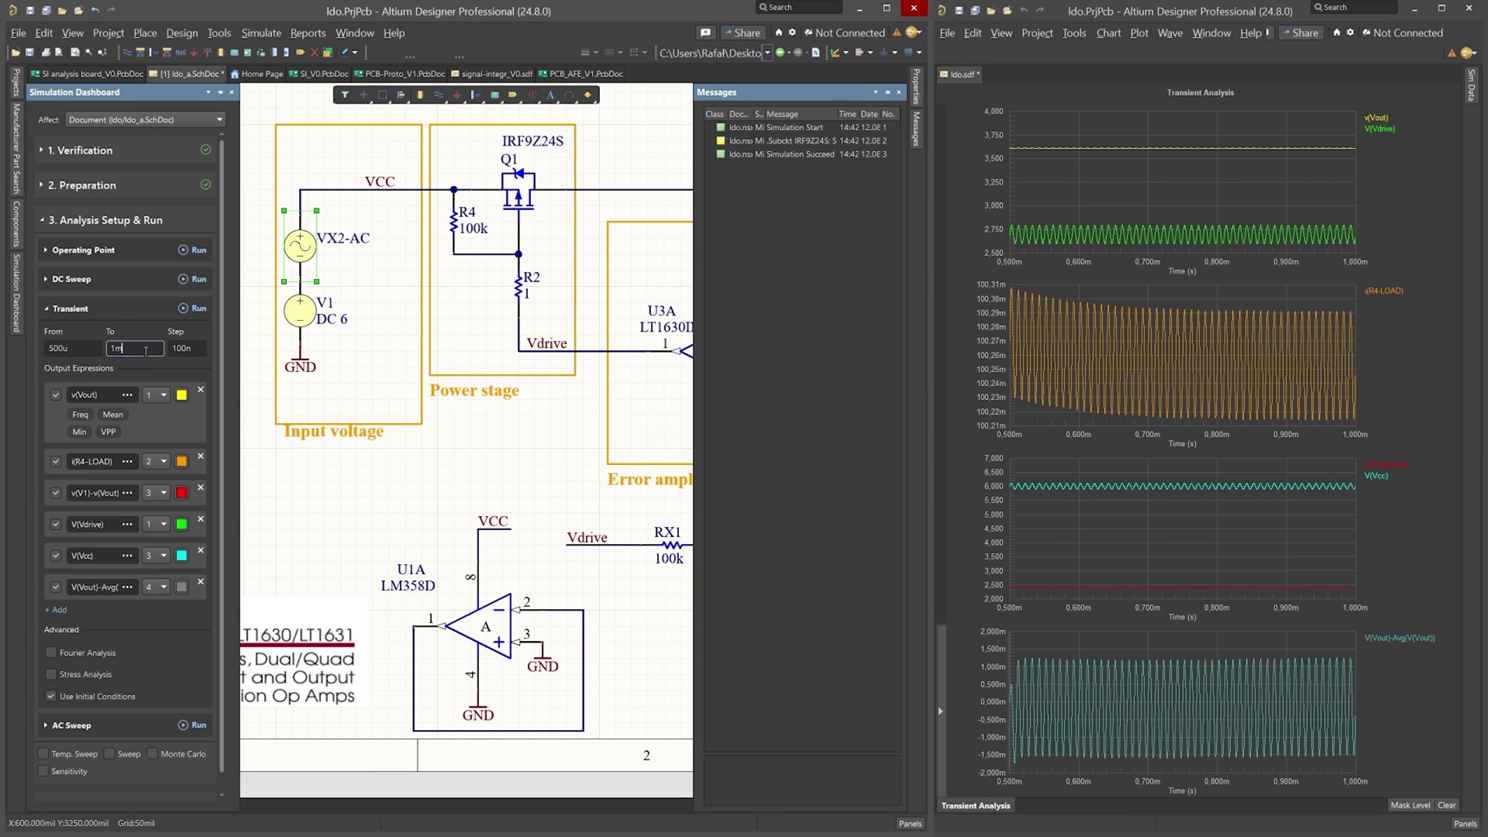
Change the transient end time to 750u.
left_click(145, 348)
key("BackSpace")
key("BackSpace")
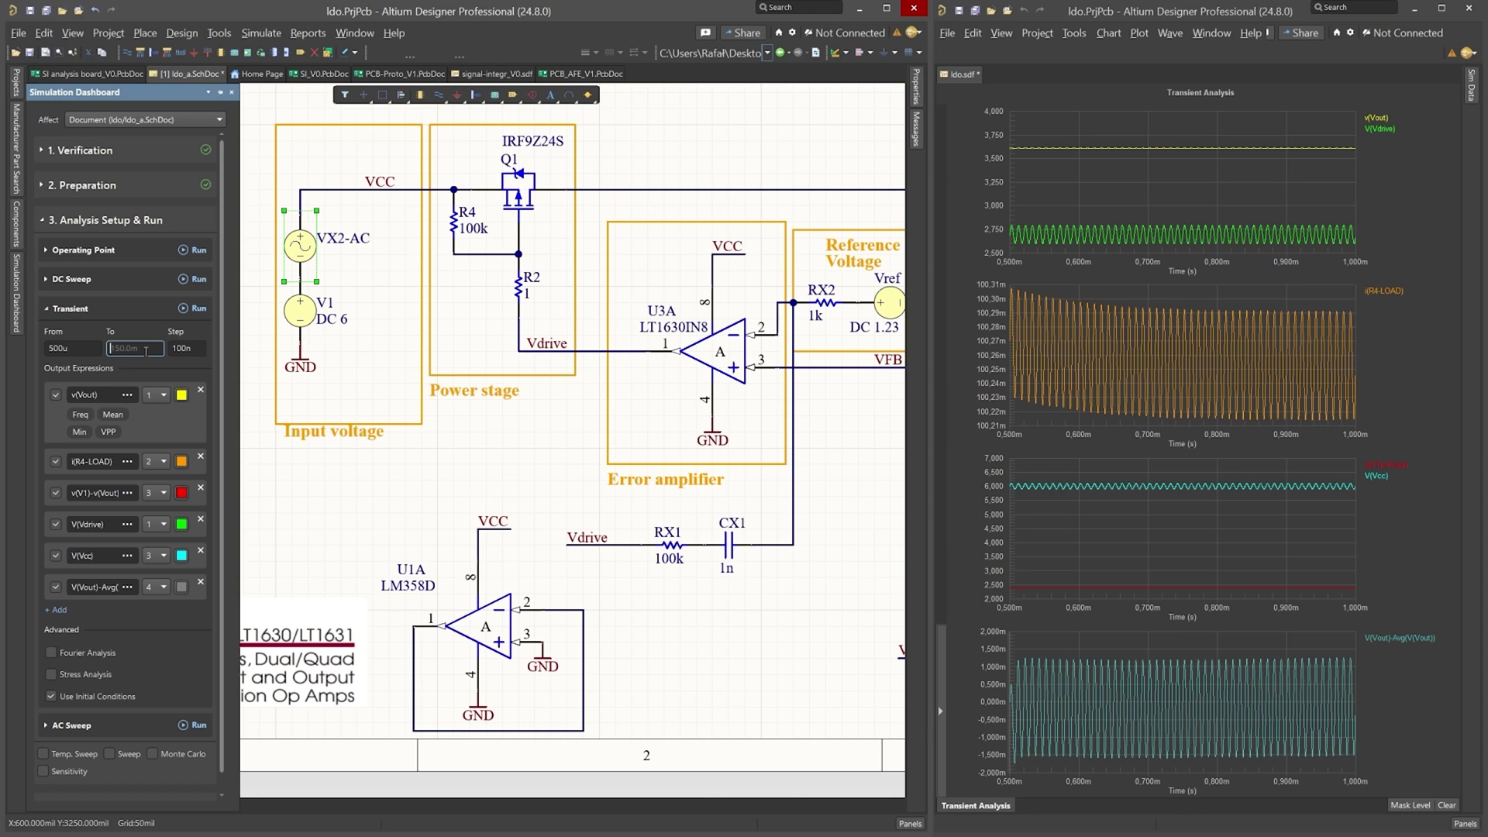
type("750u")
Rerun the transient with end time 750u, then return to the LDO schematic.
left_click(190, 311)
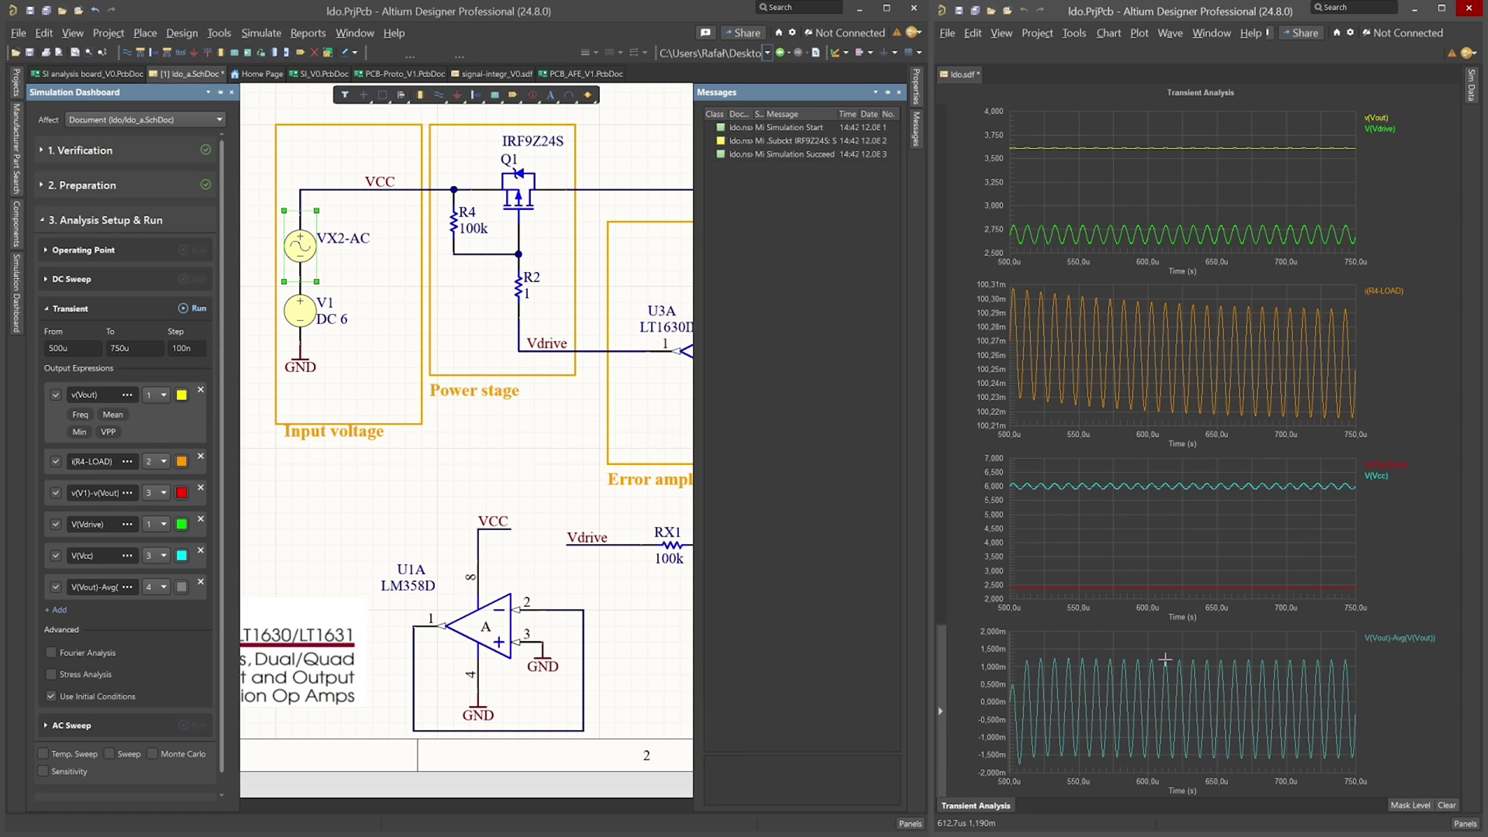
left_click(574, 578)
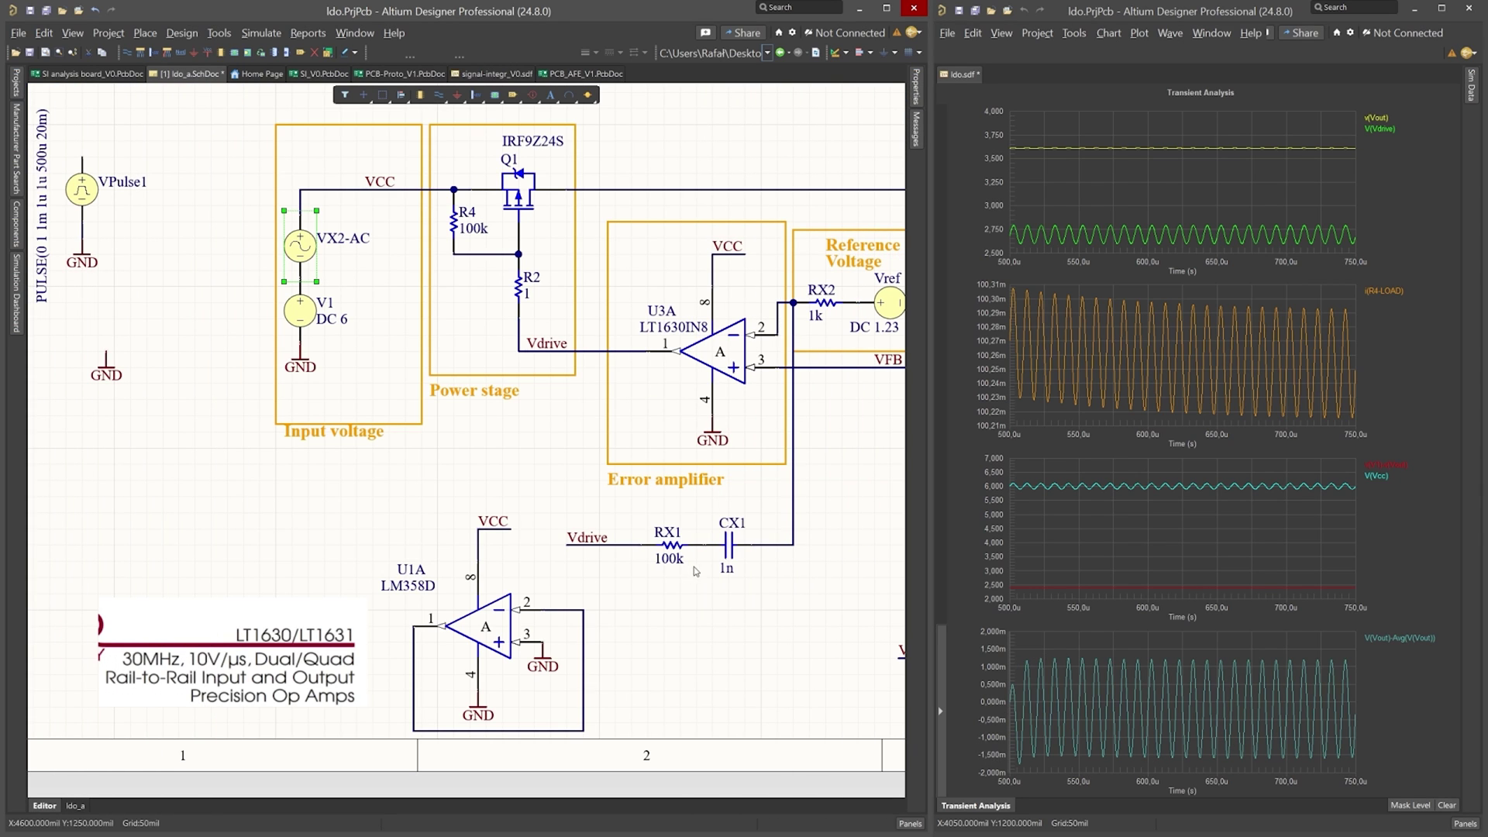
Set CX2 back to 0.1p and rerun the 500u–750u transient to compare Vout ripple.
left_click(723, 577)
scroll(682, 620, "right", 5)
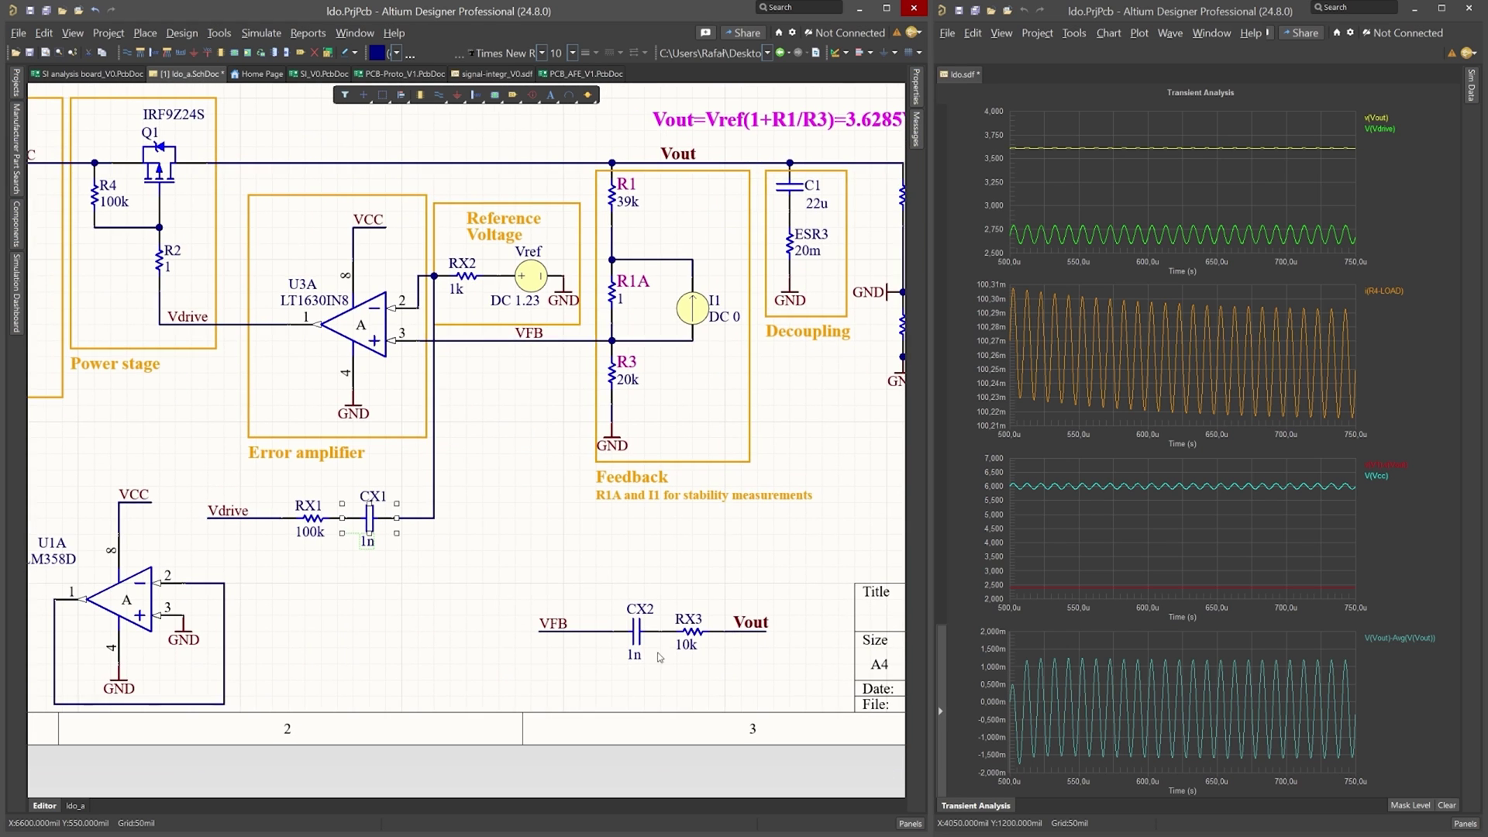
double_click(636, 655)
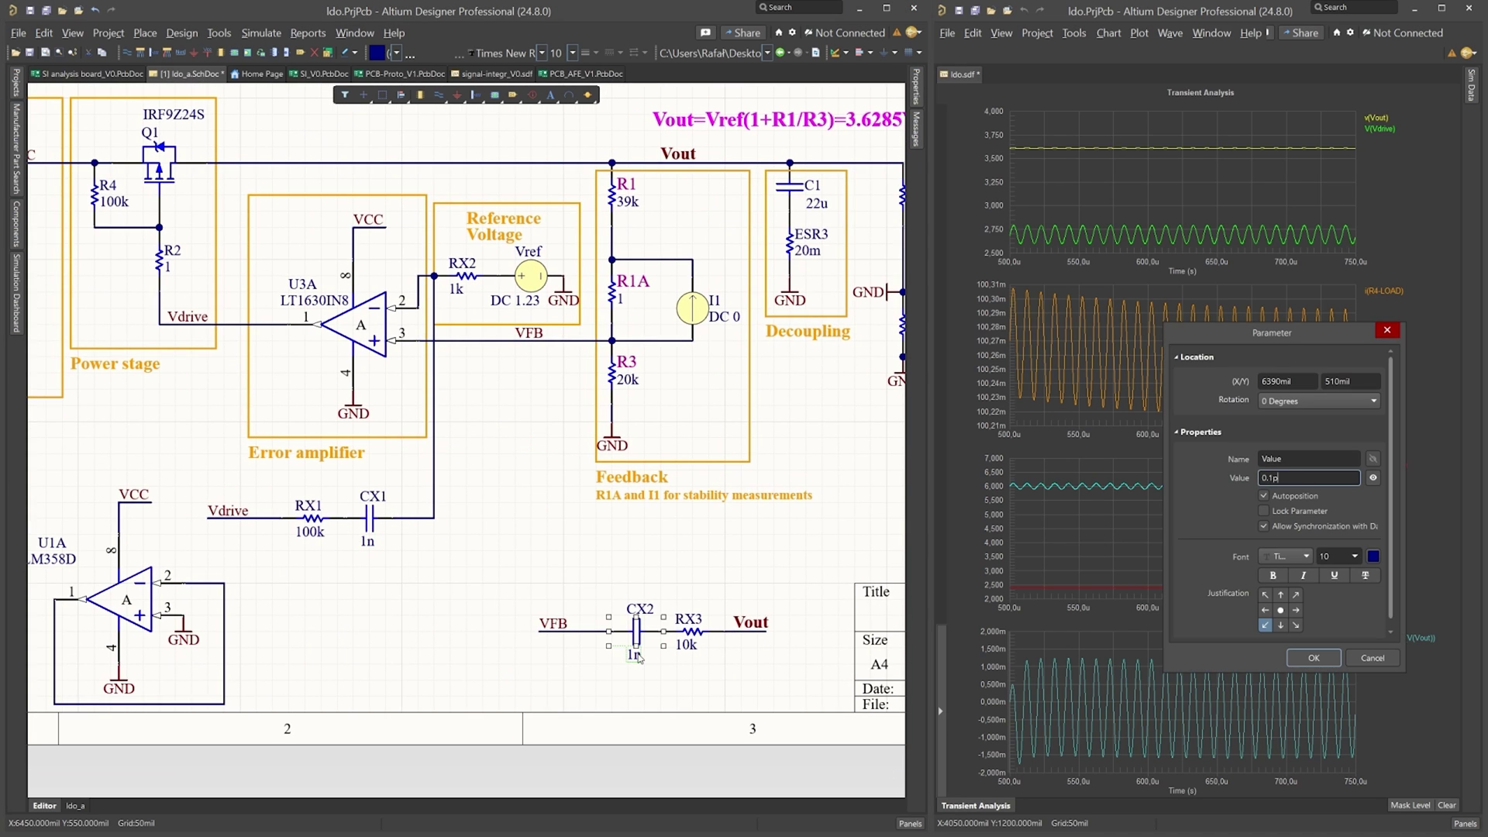
left_click(1314, 658)
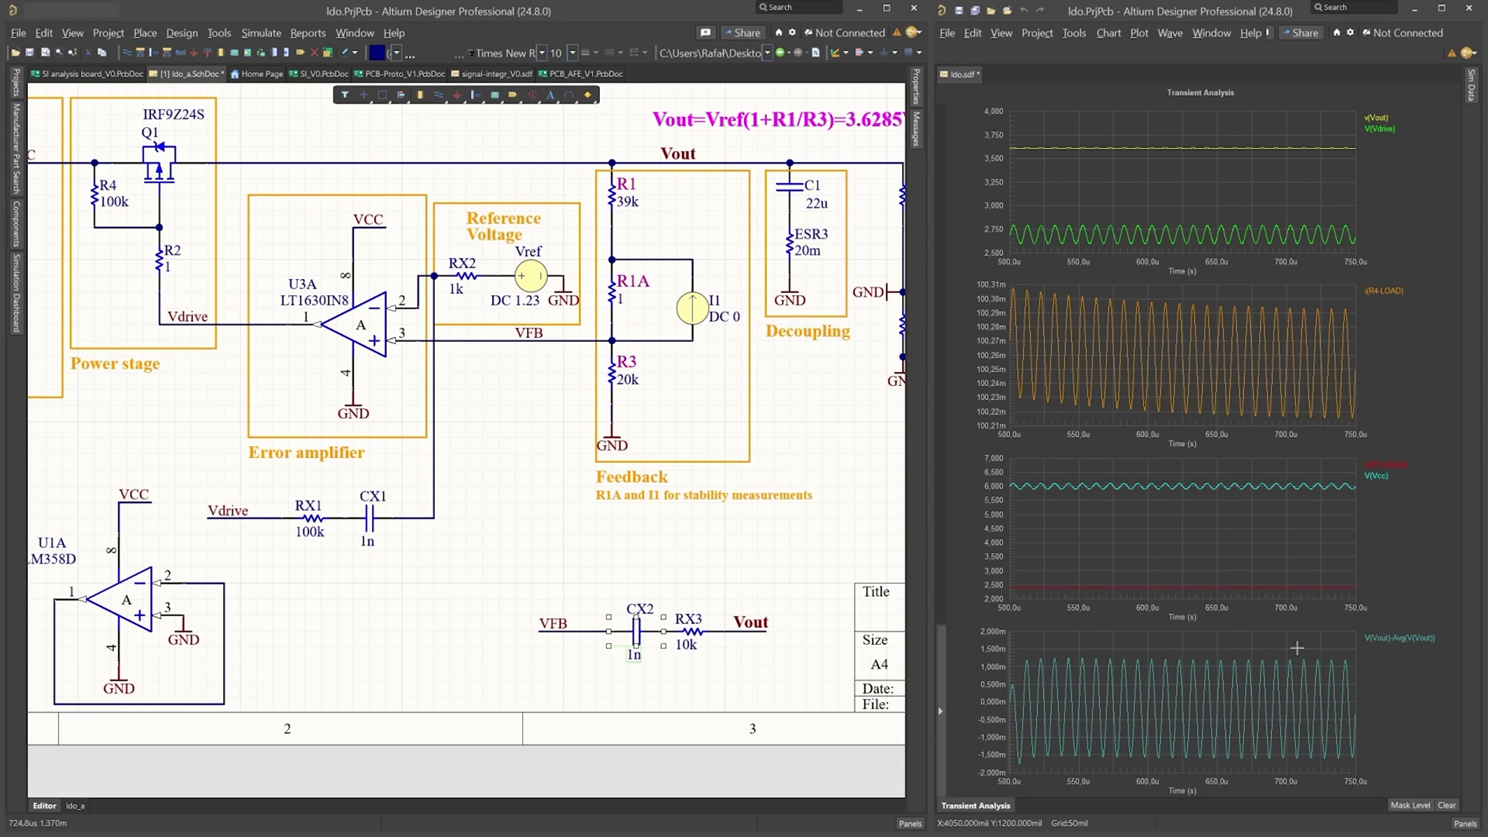
left_click(20, 310)
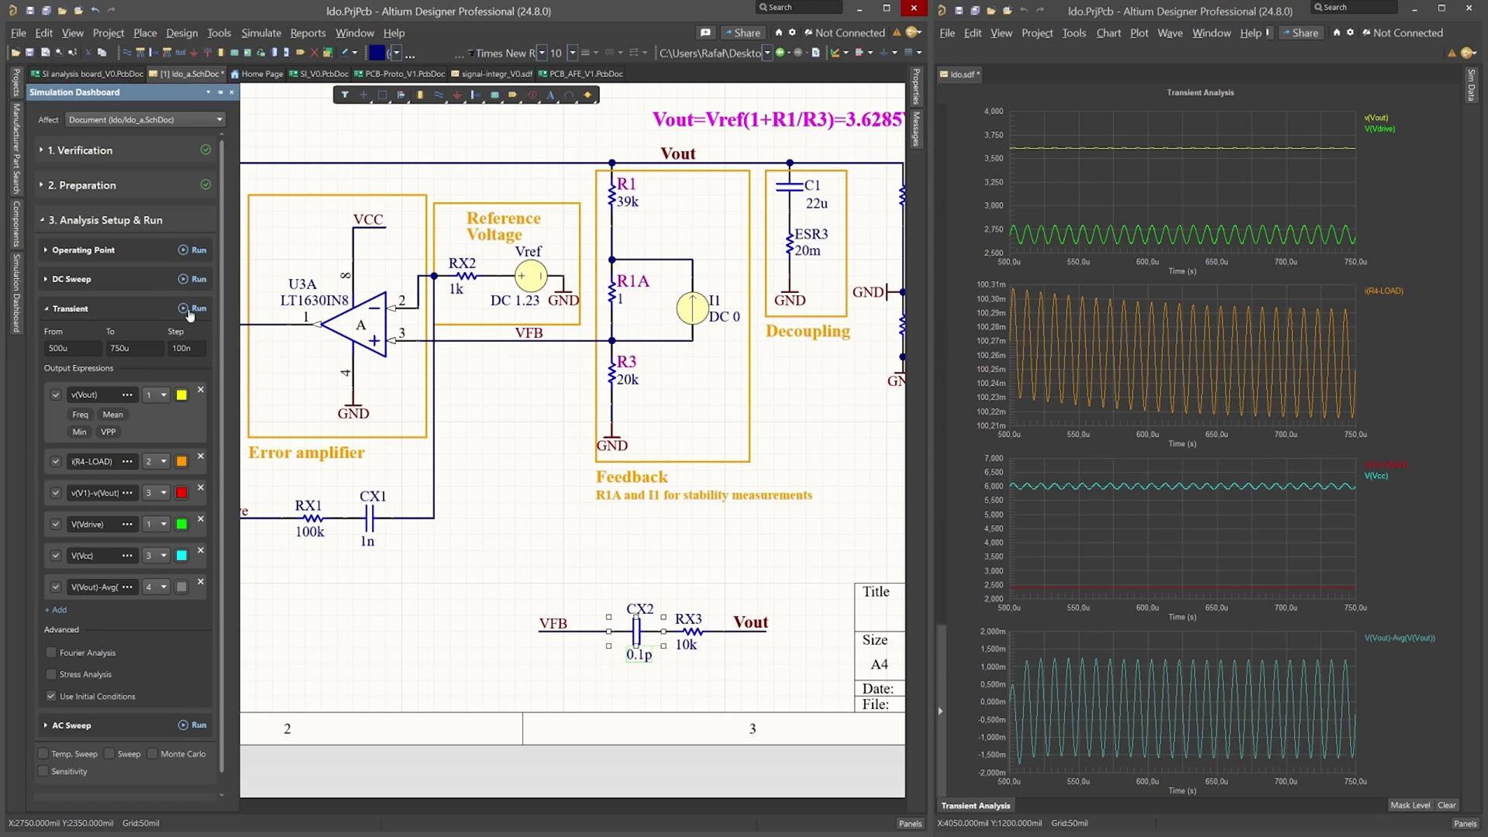
left_click(182, 310)
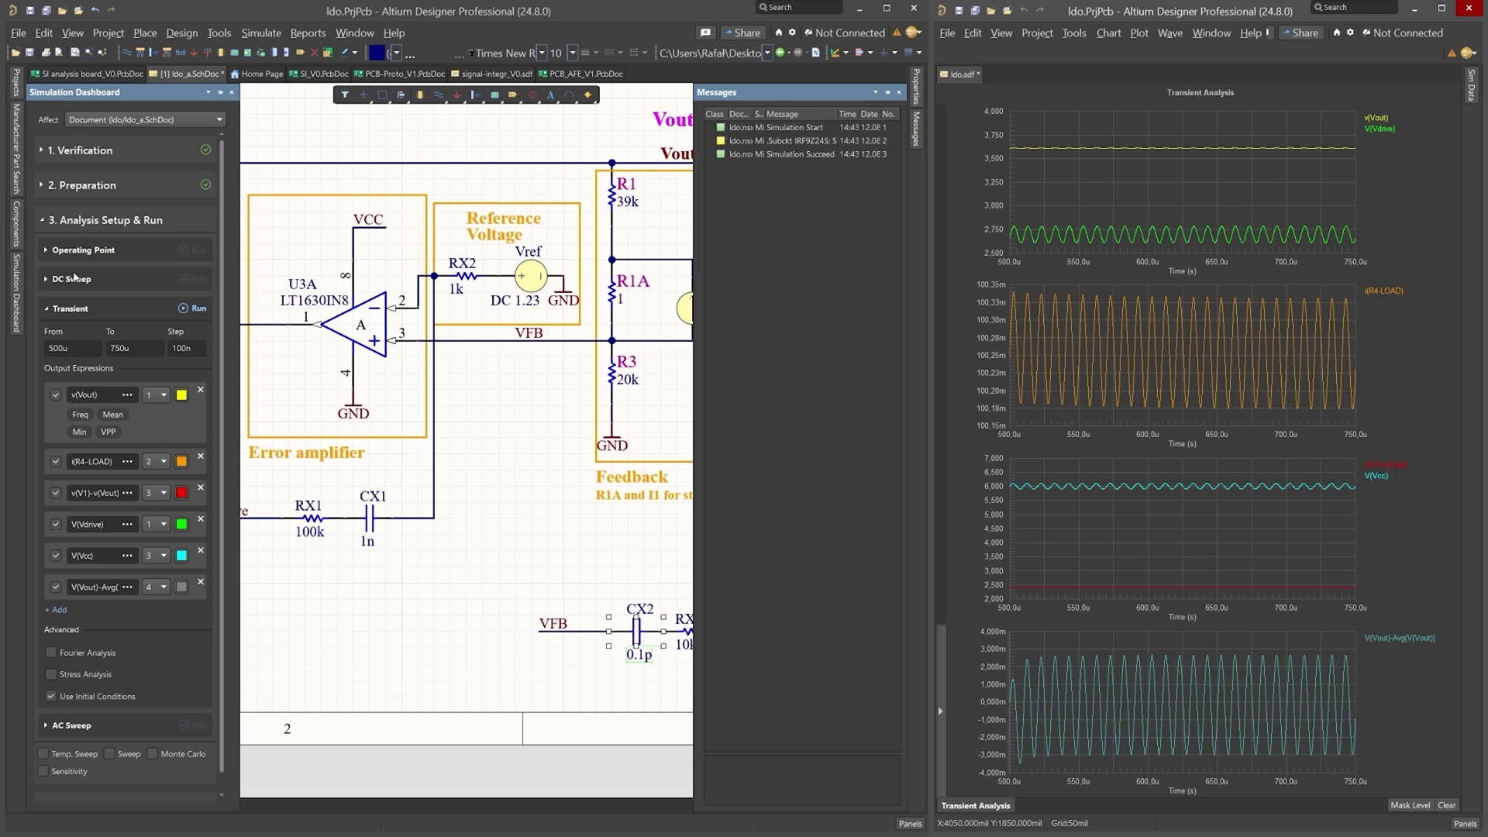
Run the AC sweep with CX2 at its original 0.1p value.
left_click(62, 308)
left_click(48, 338)
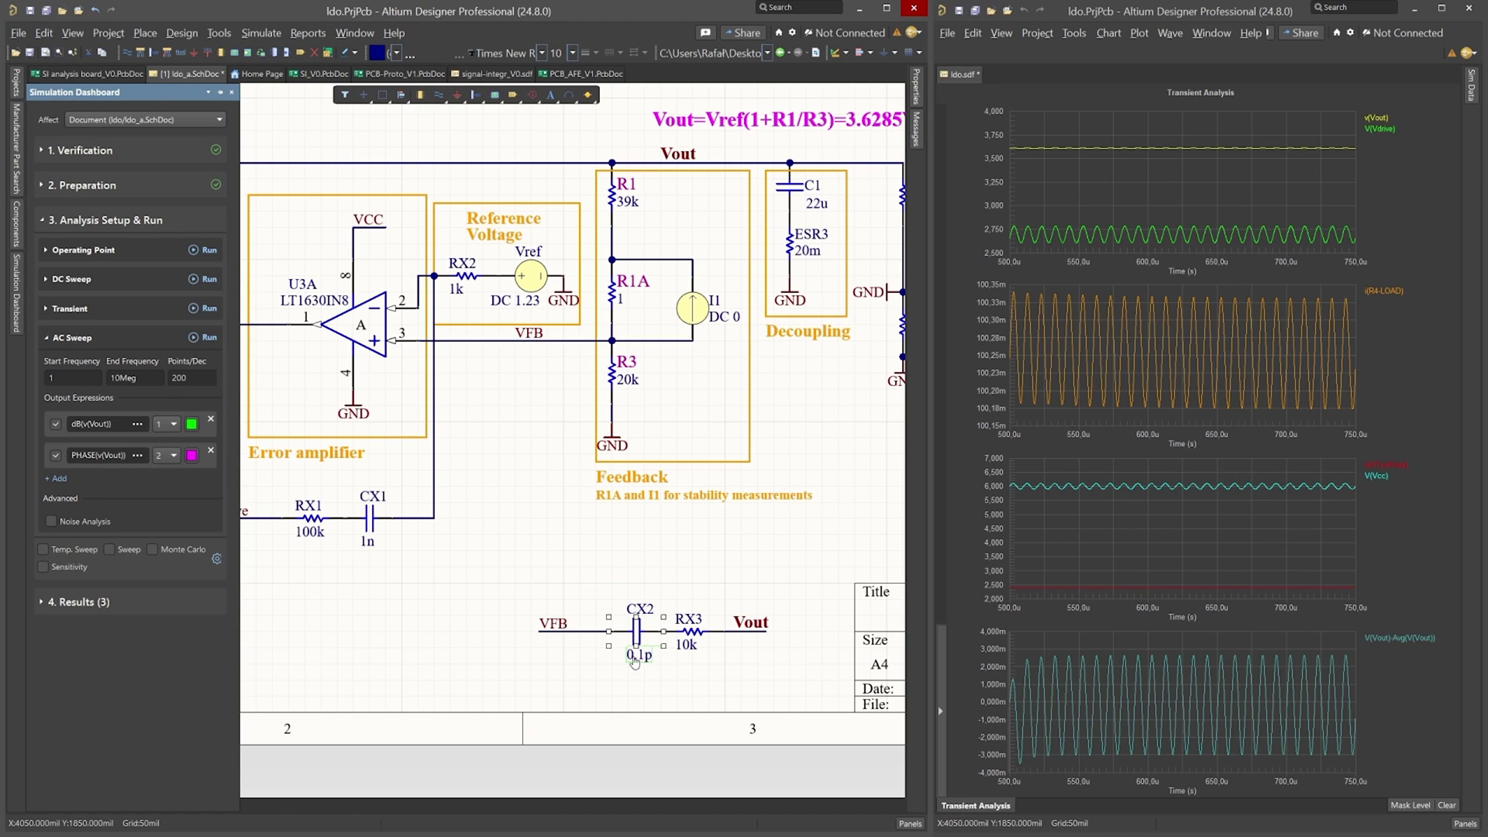
key("F9")
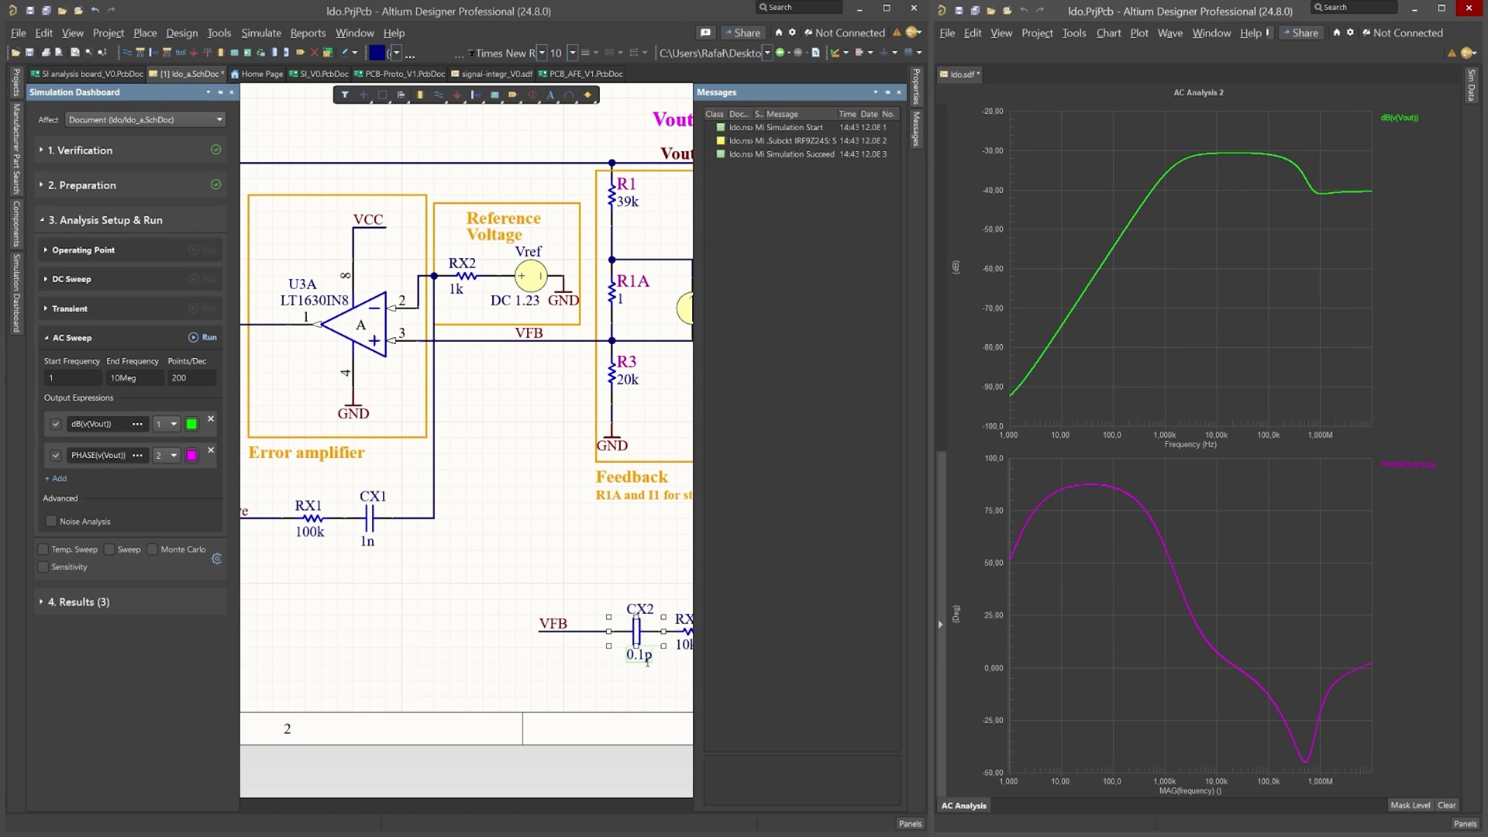
scroll(647, 659, "right", 5)
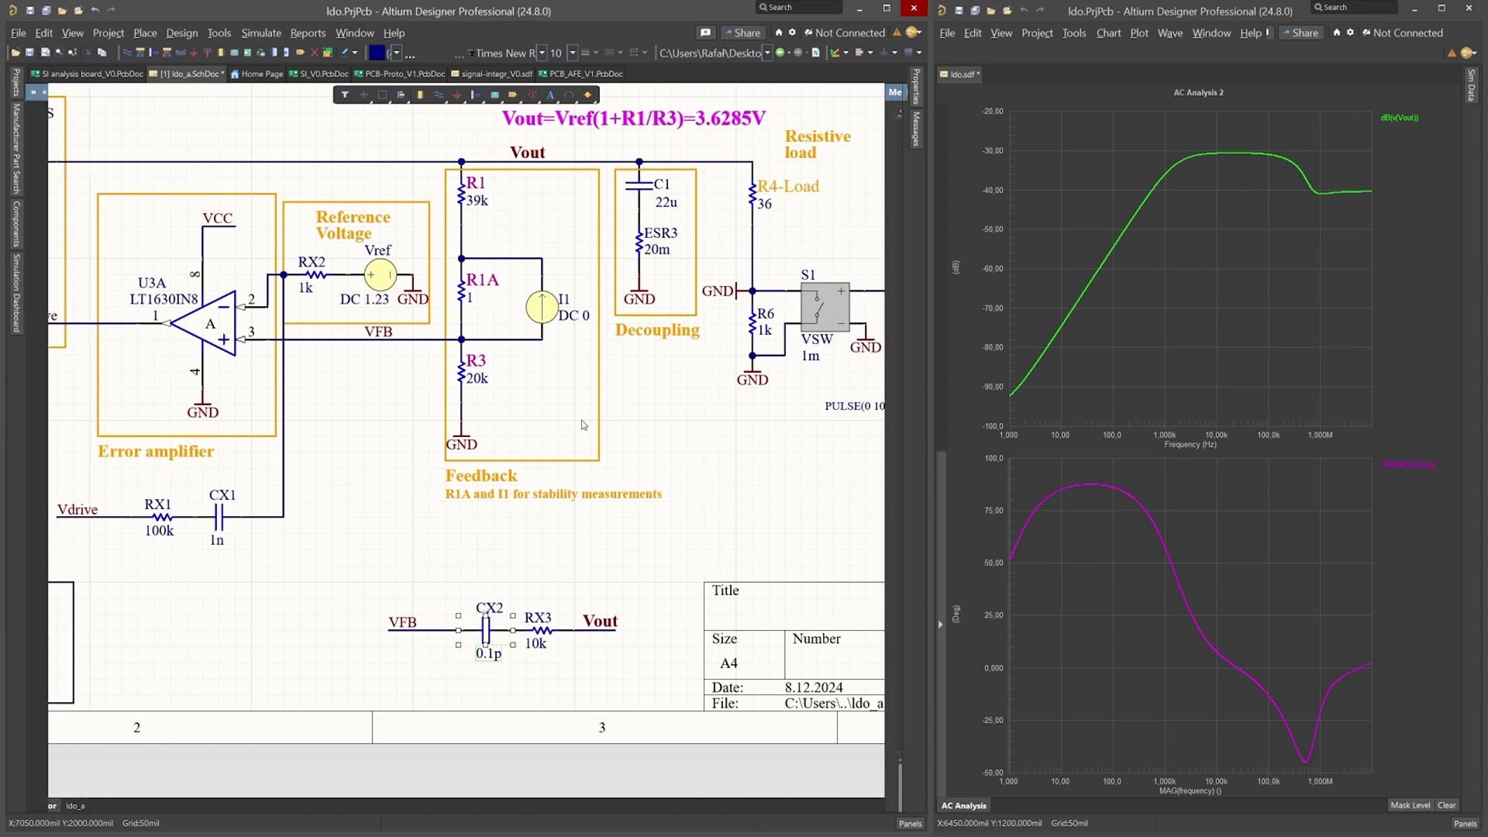
Change CX2's capacitance value to 10n.
double_click(489, 655)
type("10n")
key("Return")
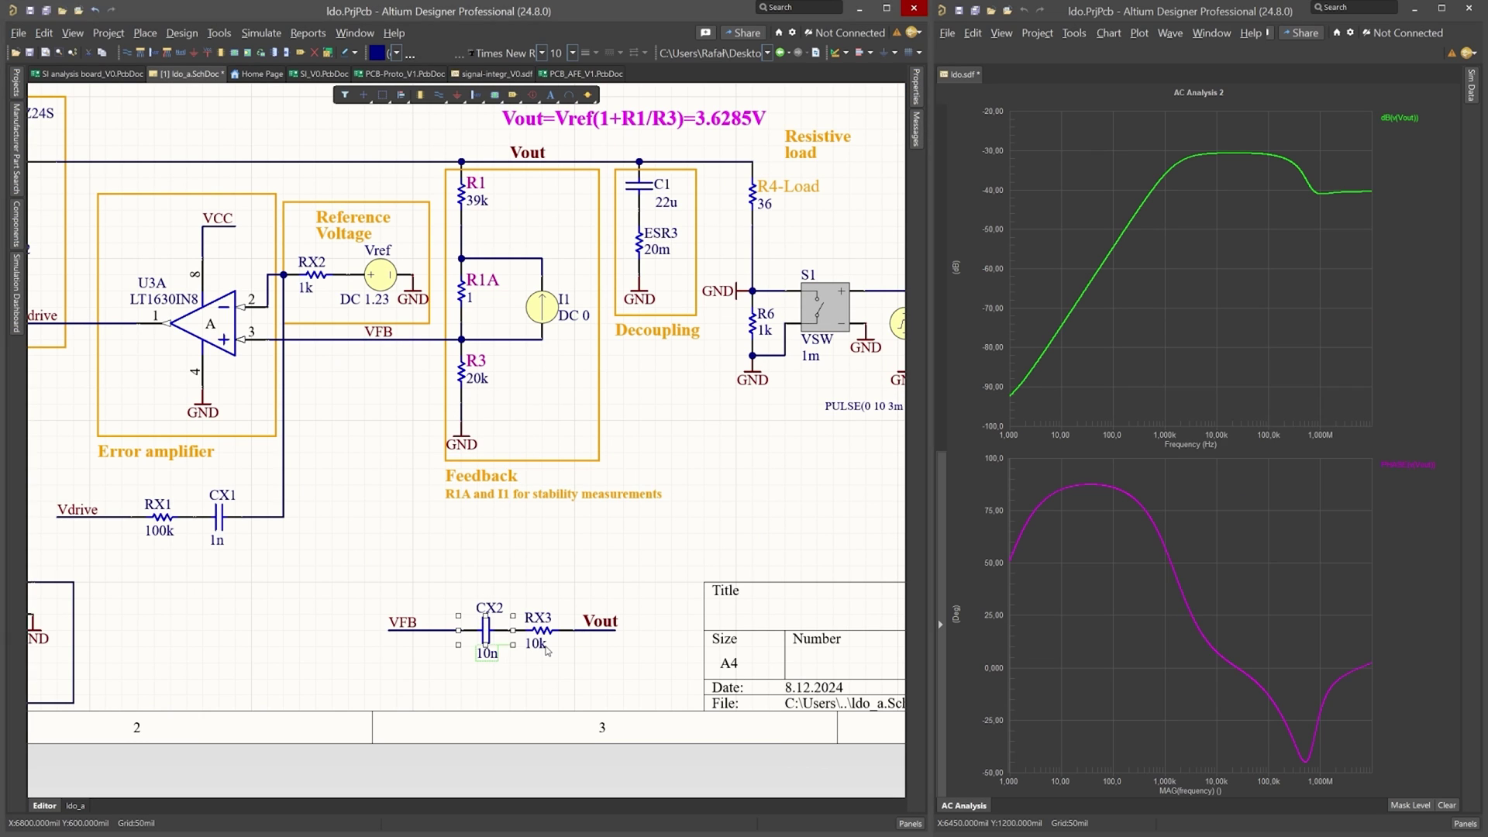
Rerun the AC sweep with CX2 at 10n to compare Vout attenuation.
left_click(17, 308)
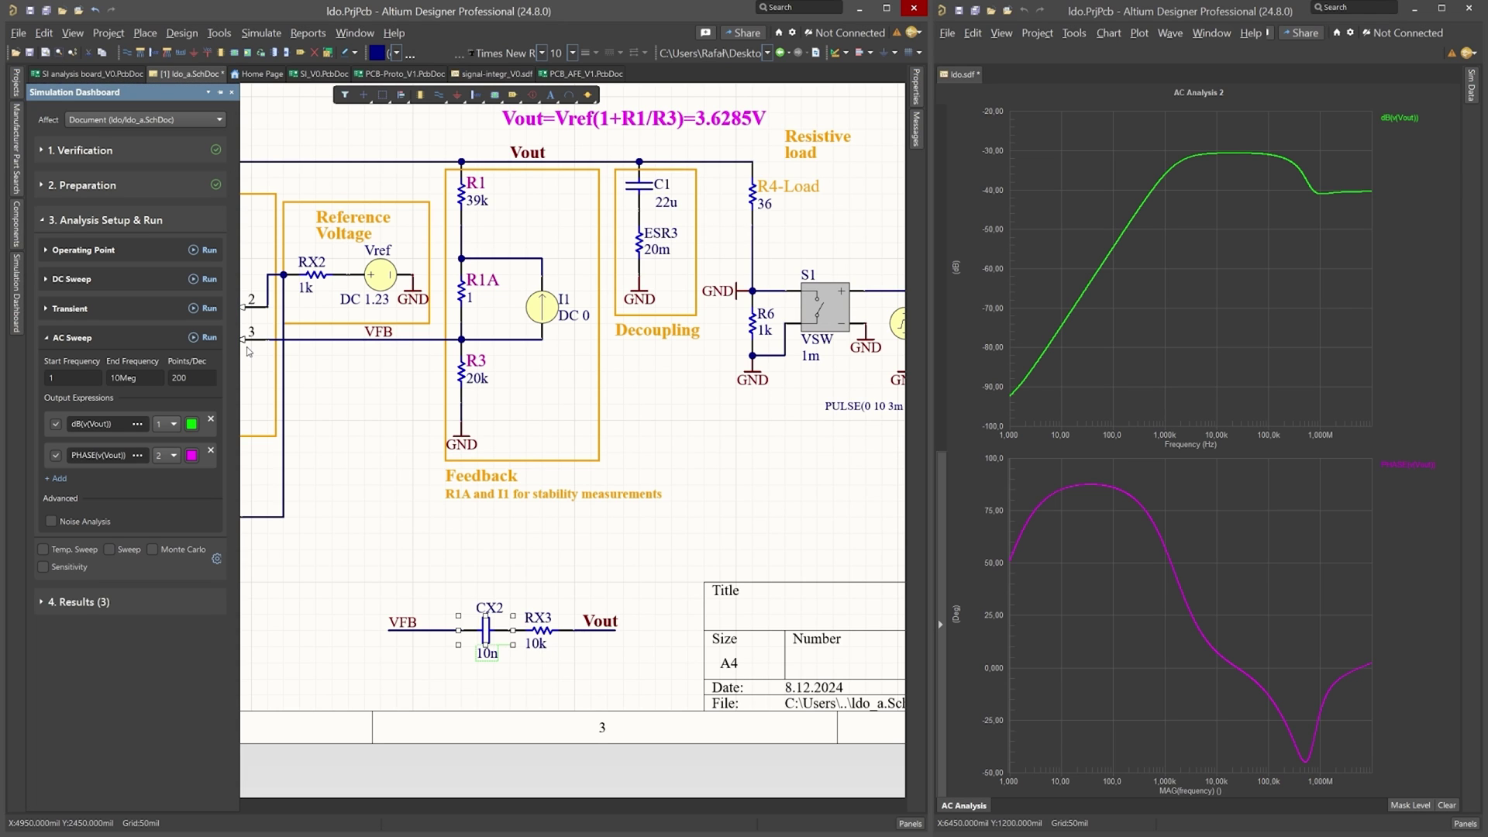
left_click(193, 339)
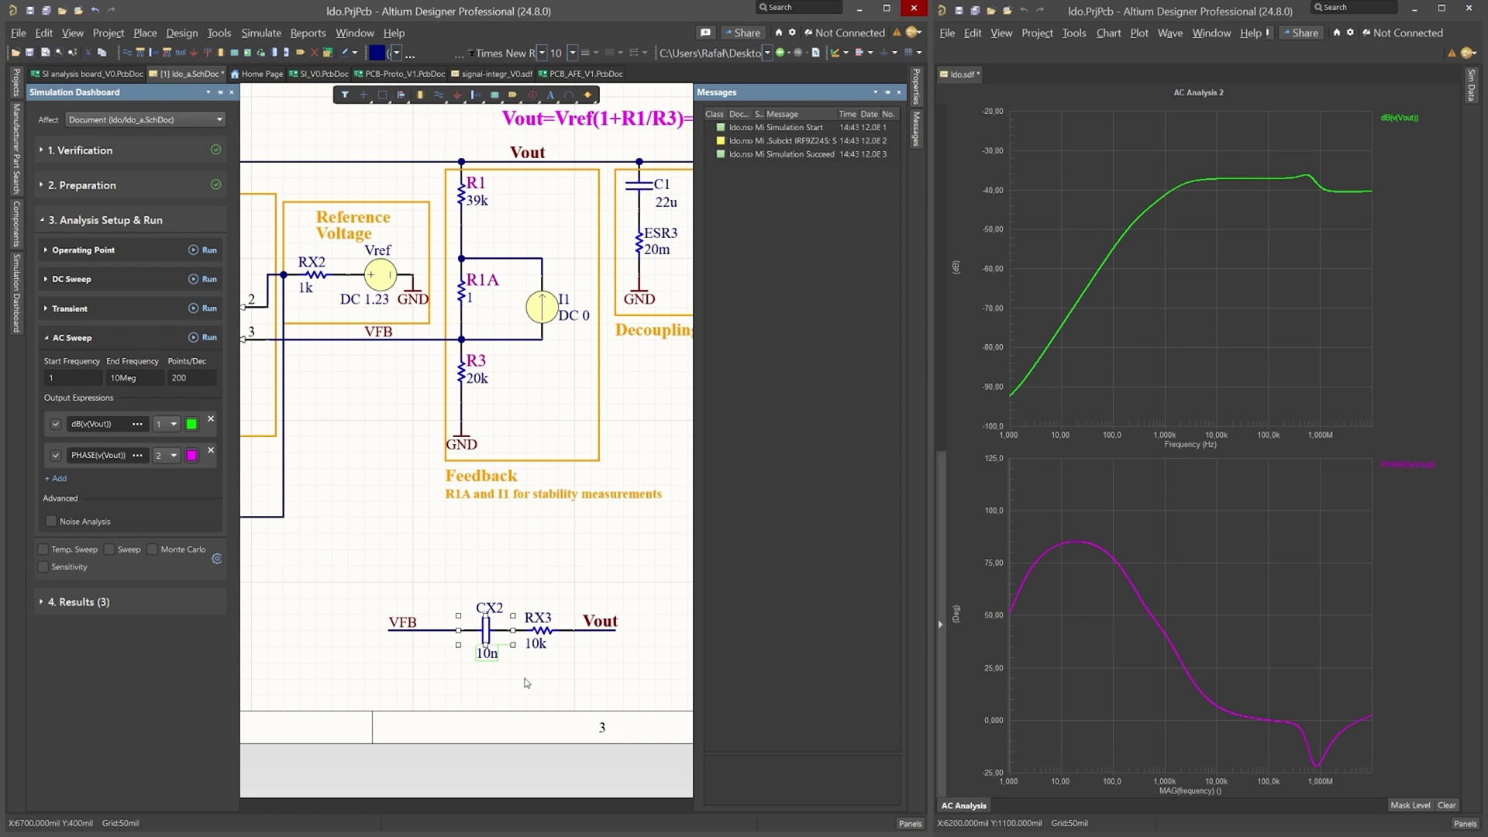
left_click(476, 586)
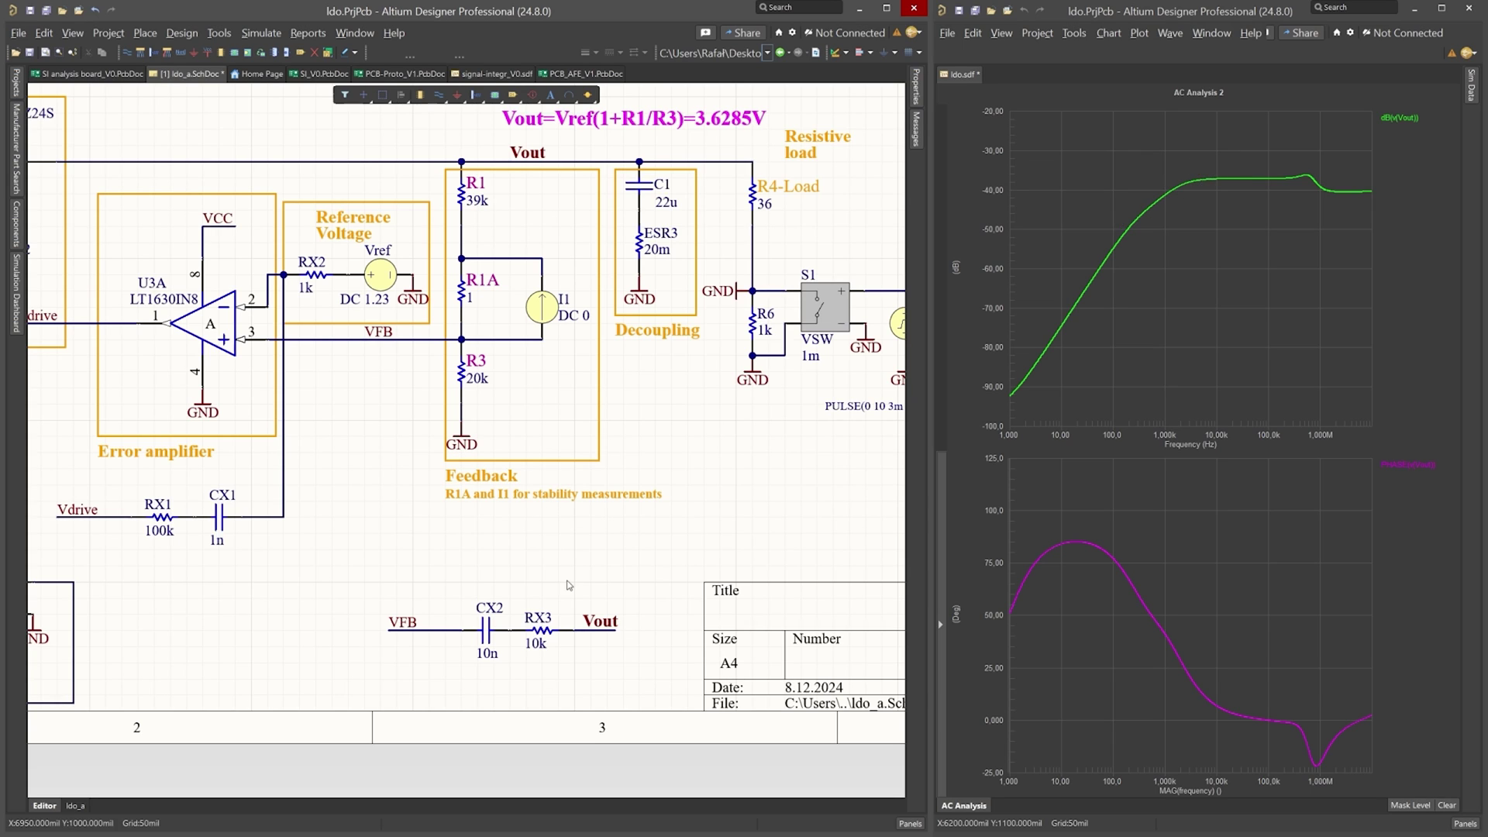
Pan and zoom out to show the whole LDO sheet, from input source to title block.
left_click_drag(206, 555, 668, 642)
scroll(668, 642, "down", 4)
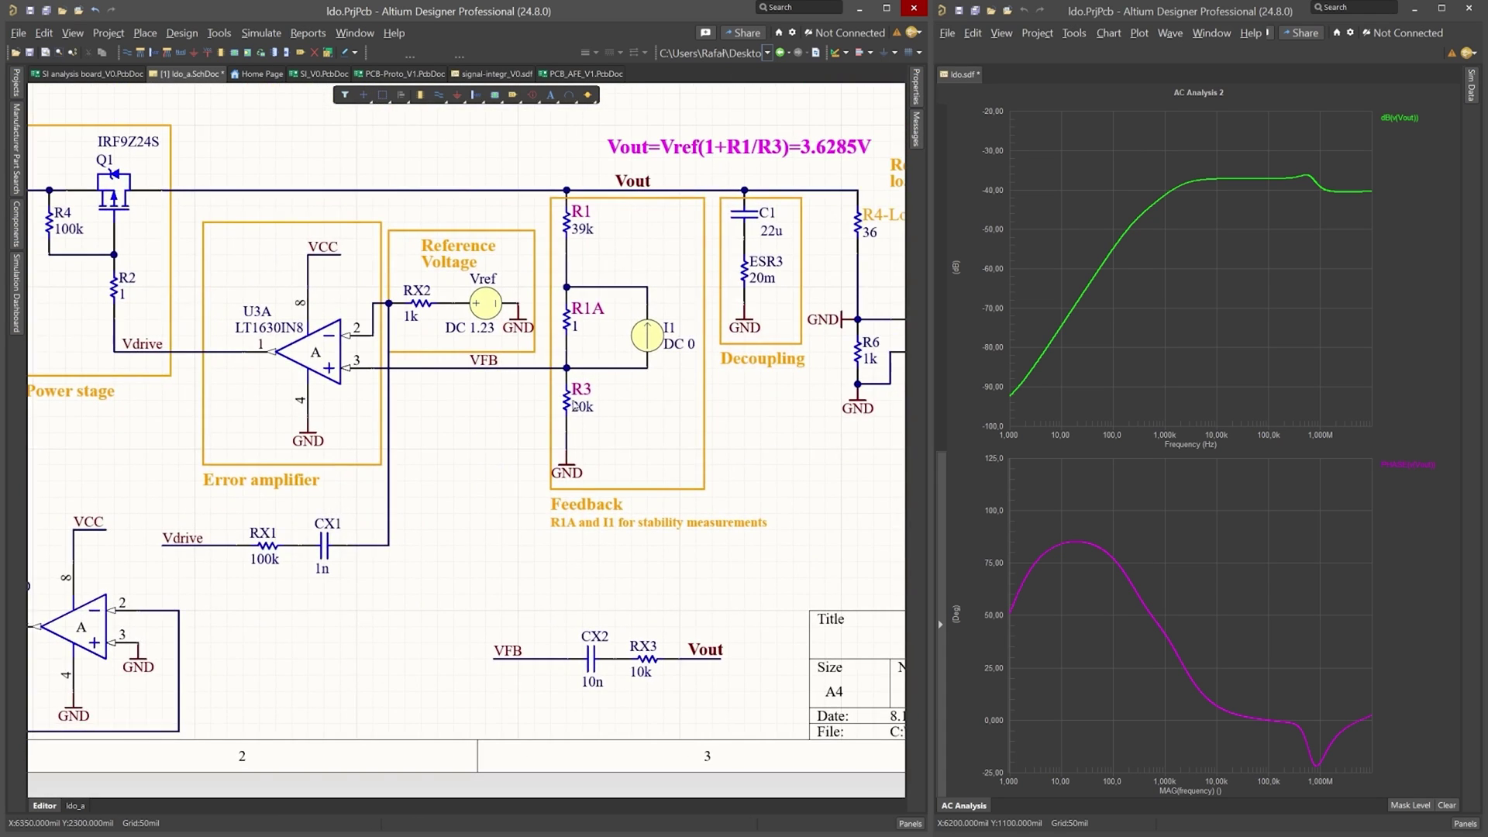
scroll(596, 423, "down", 1)
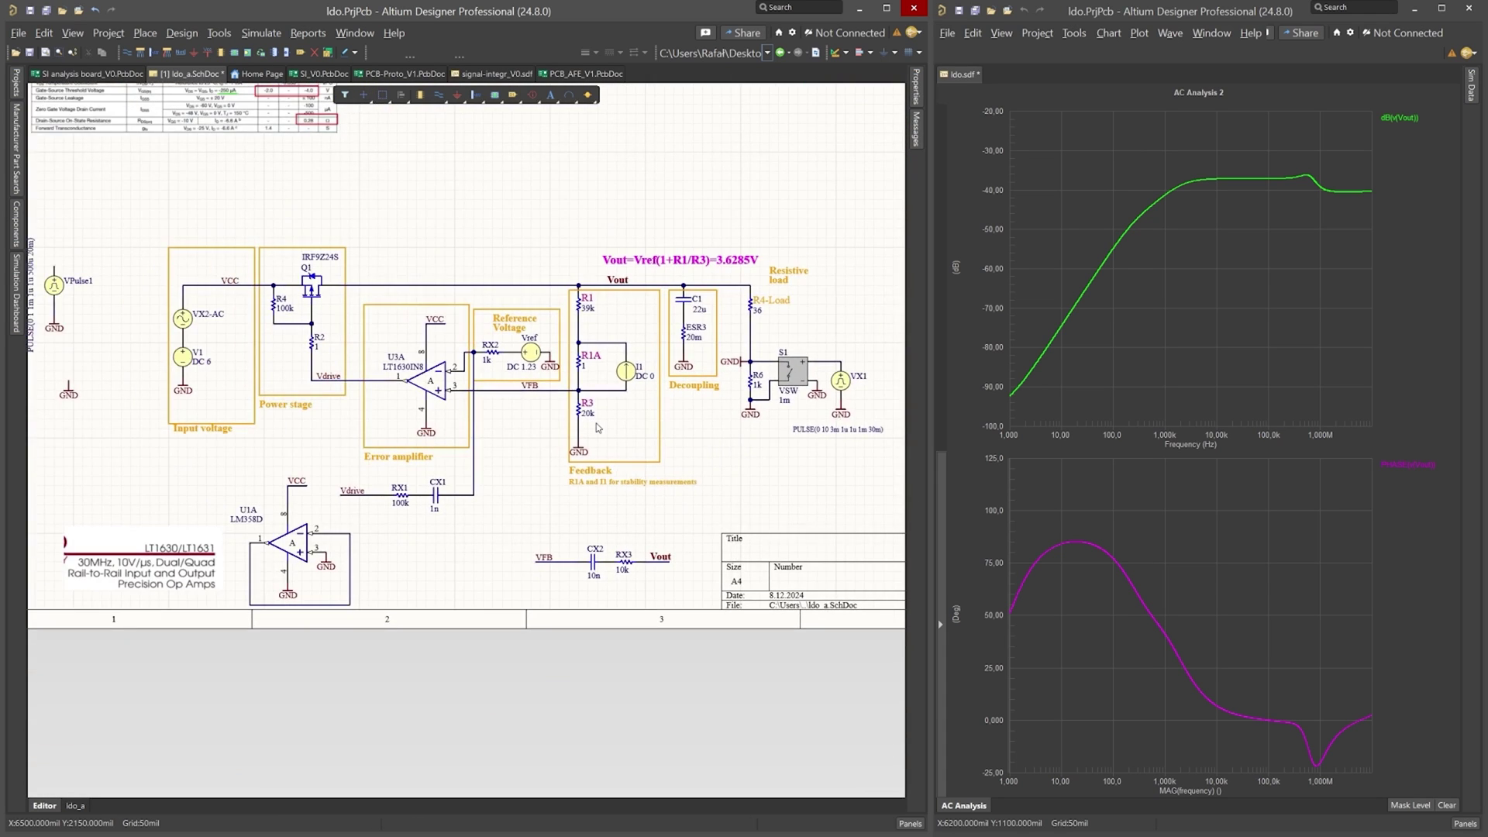